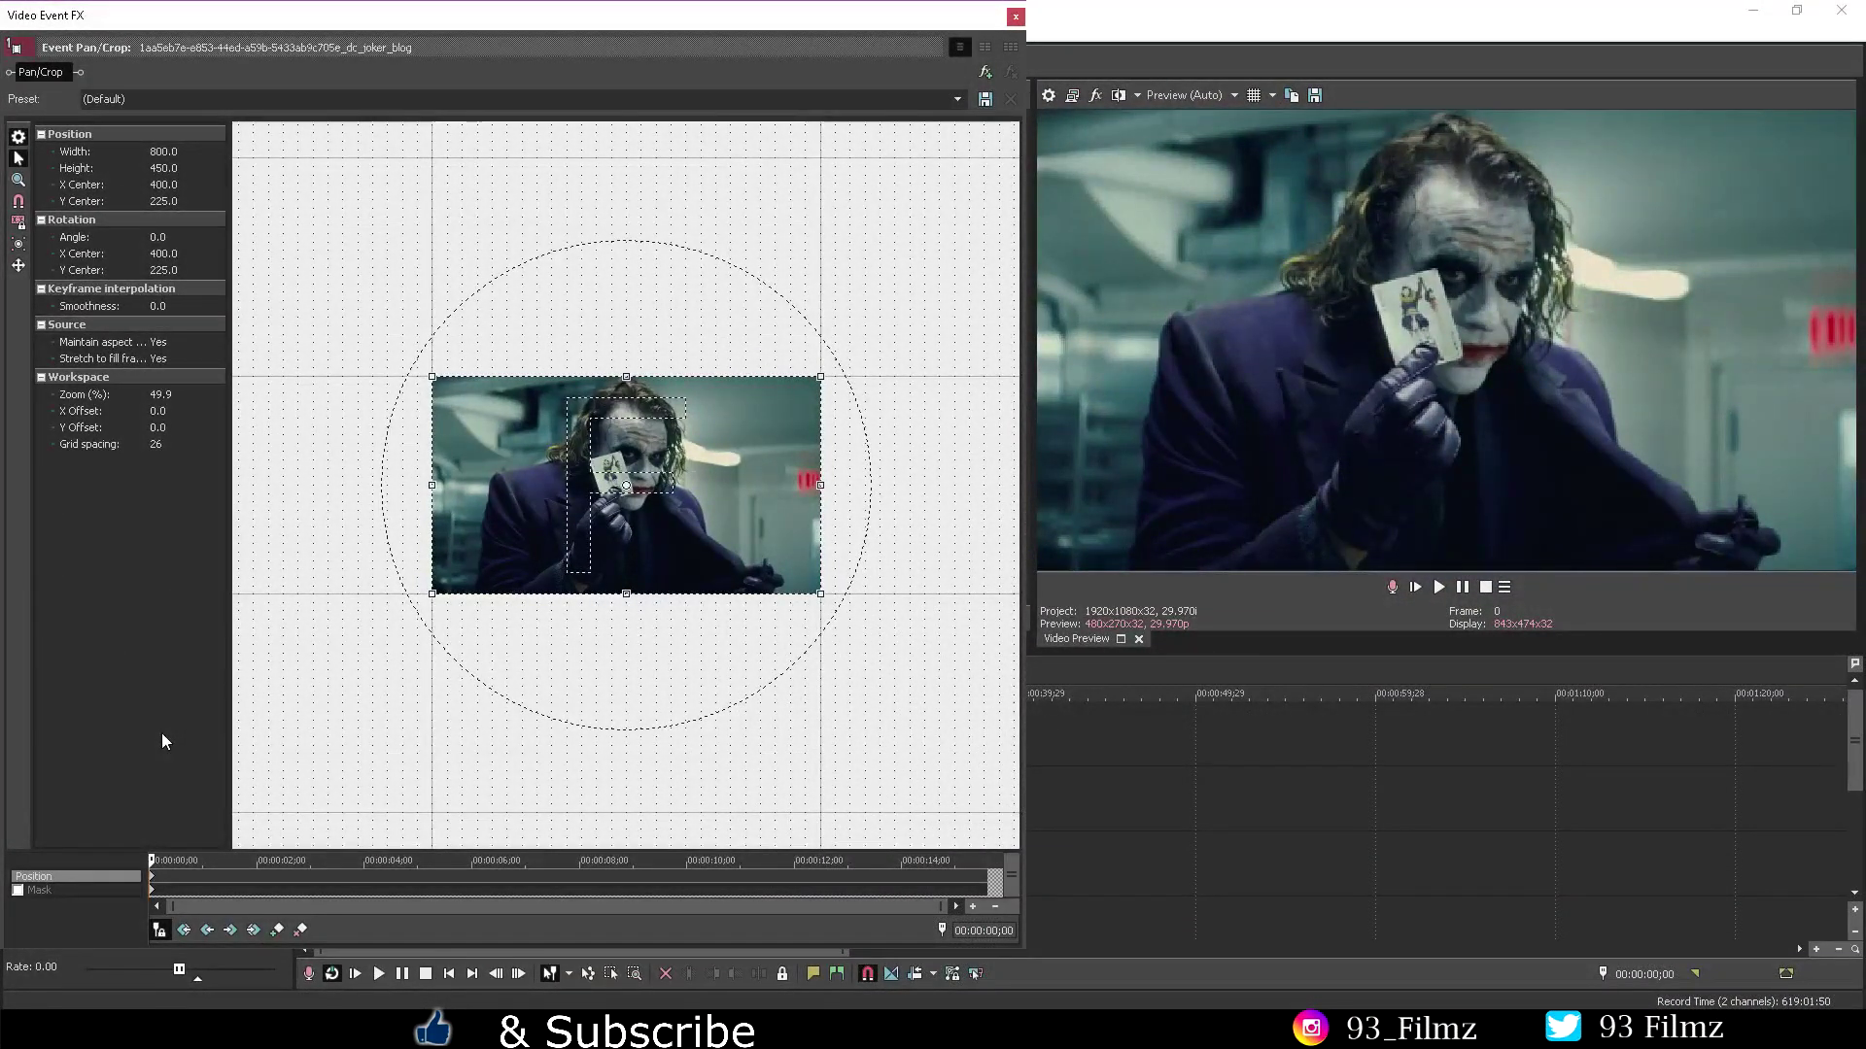
Step: Turn on Sync Cursor so the Pan/Crop keyframe cursor follows the main timeline cursor
{"action": "left_click", "coordinate": [161, 933]}
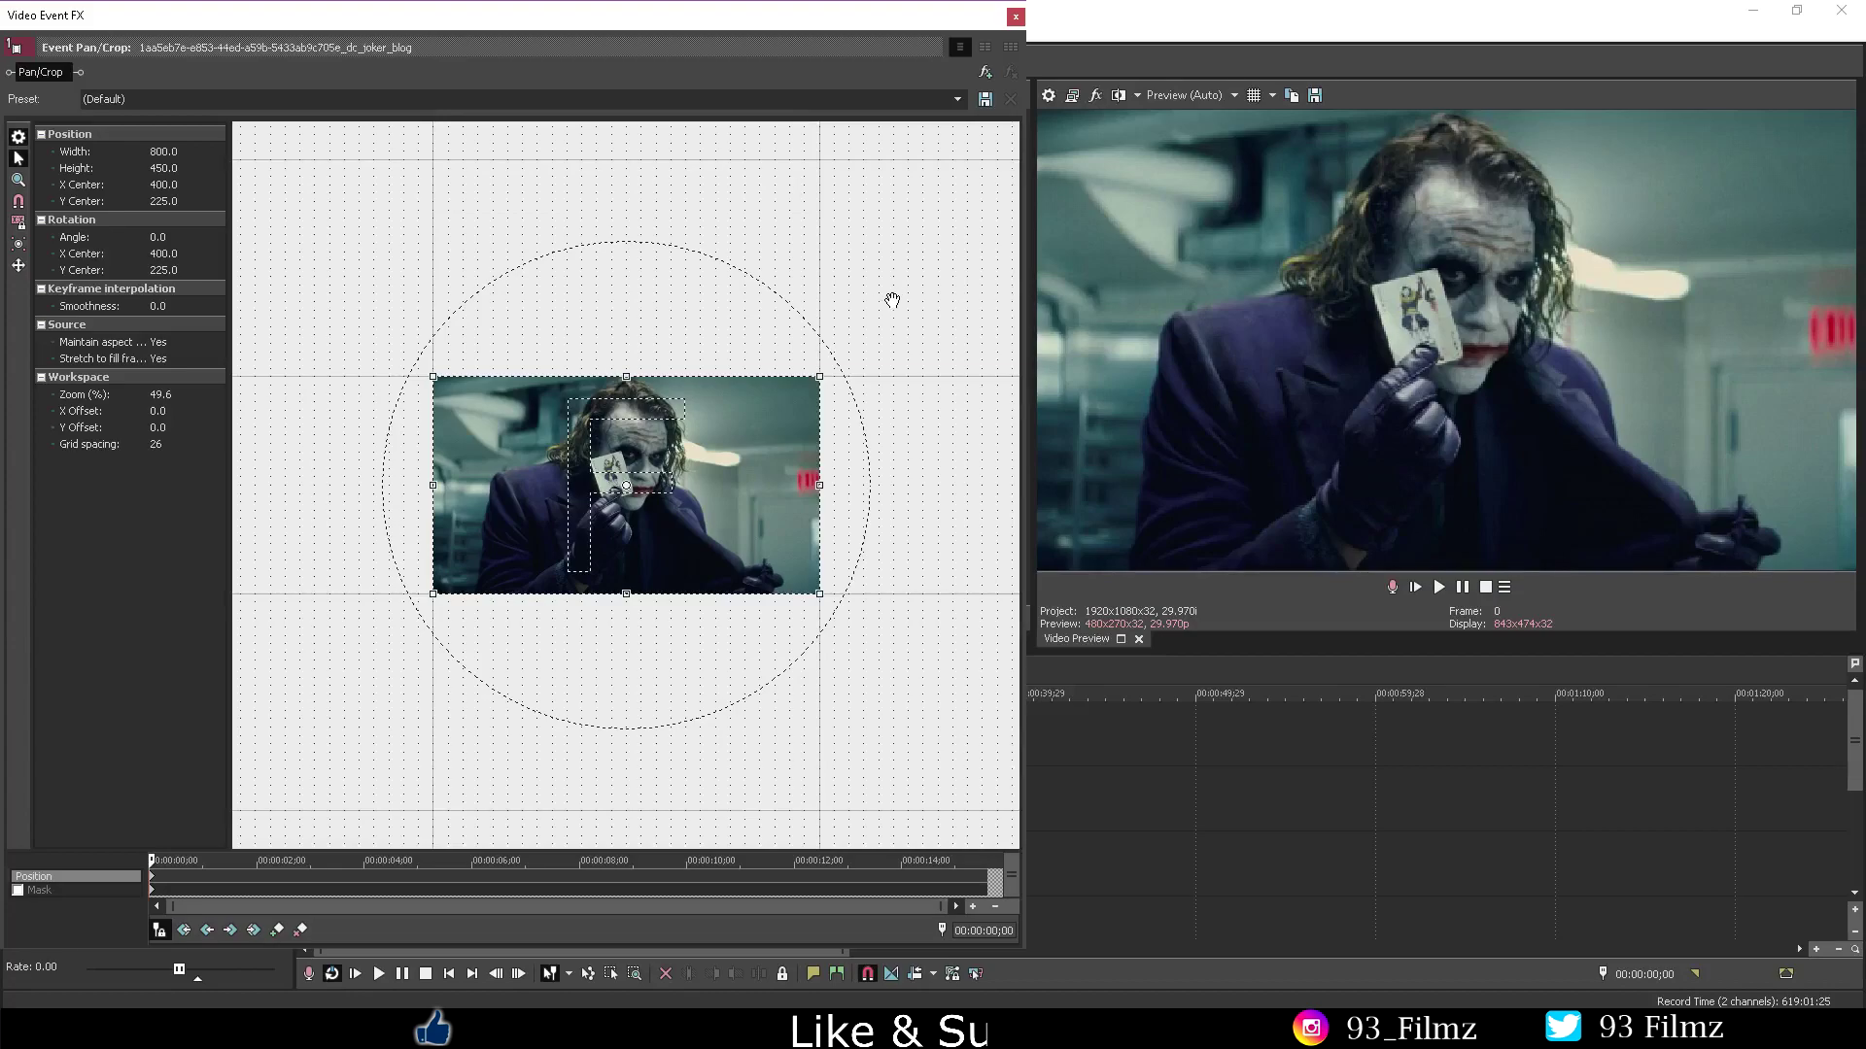
Step: Zoom out and drag the frame to about 5,408.8×2,735.5, centred at -336.8, 592.1
{"action": "scroll", "coordinate": [639, 497], "scroll_direction": "down", "scroll_amount": 10}
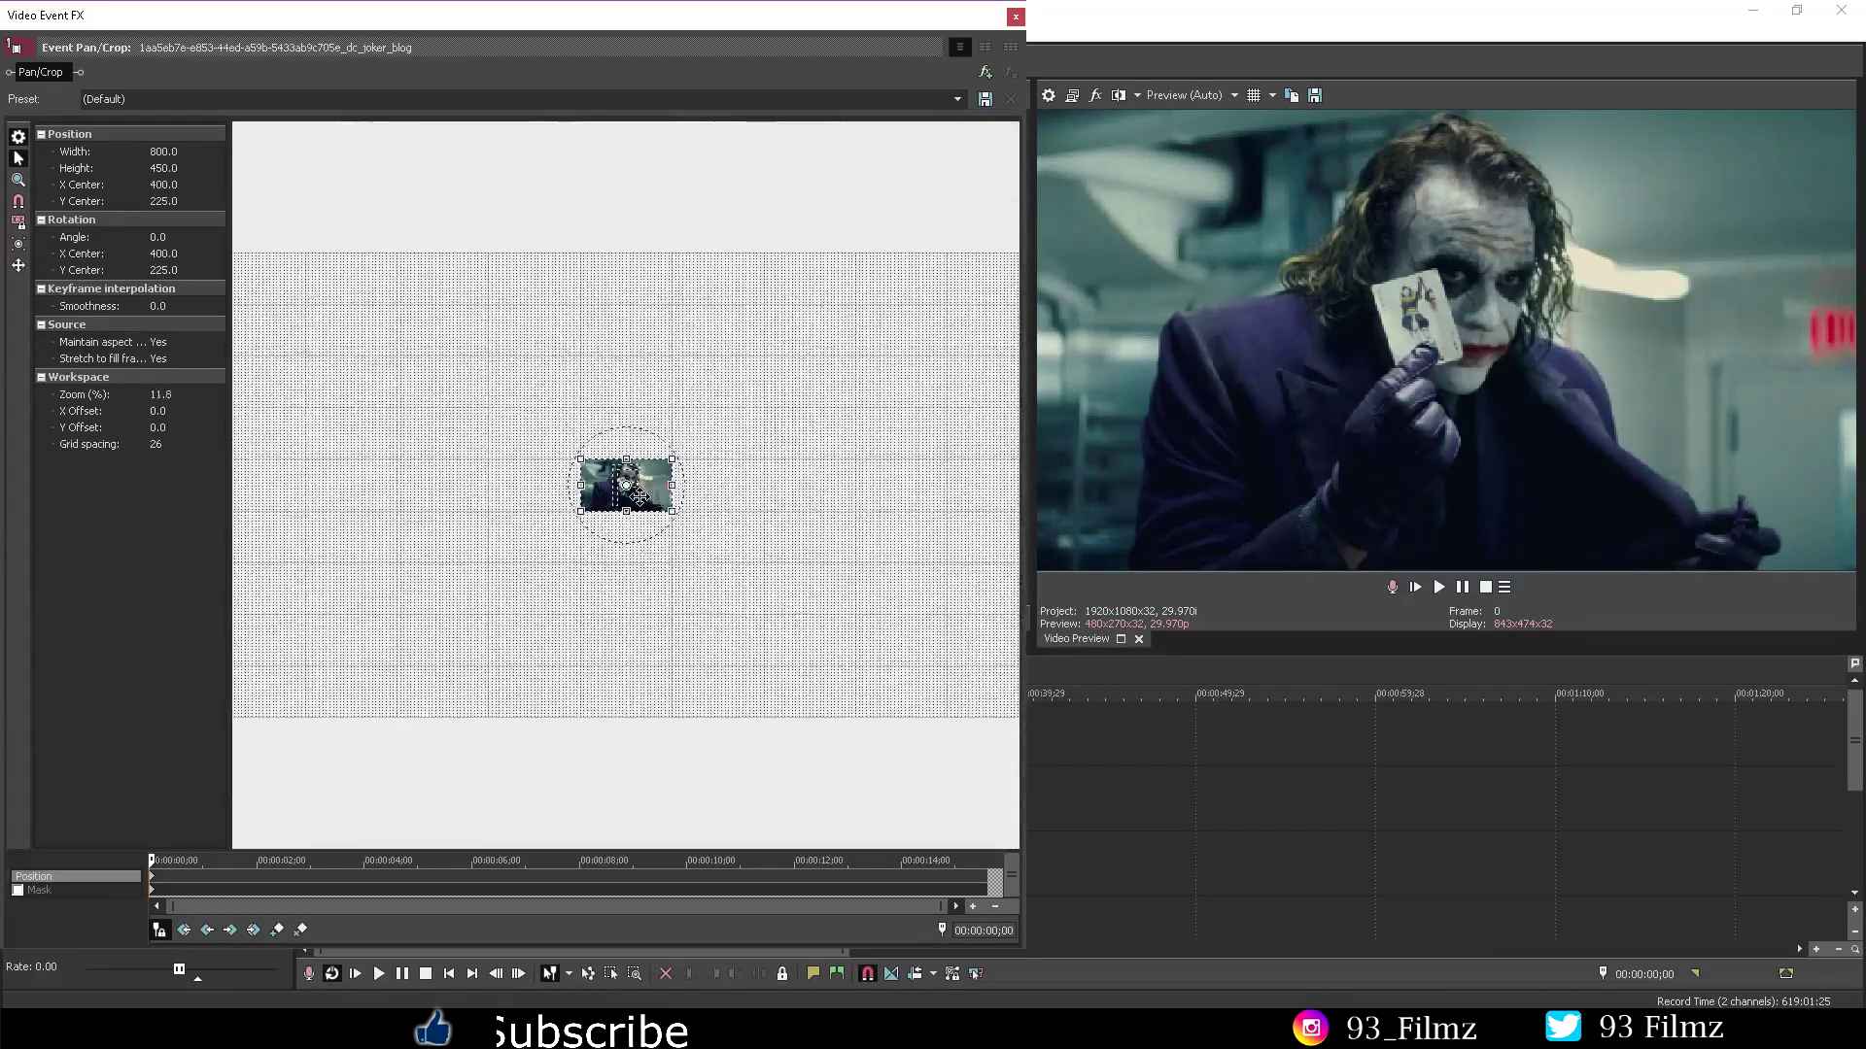
{"action": "scroll", "coordinate": [639, 498], "scroll_direction": "down", "scroll_amount": 2}
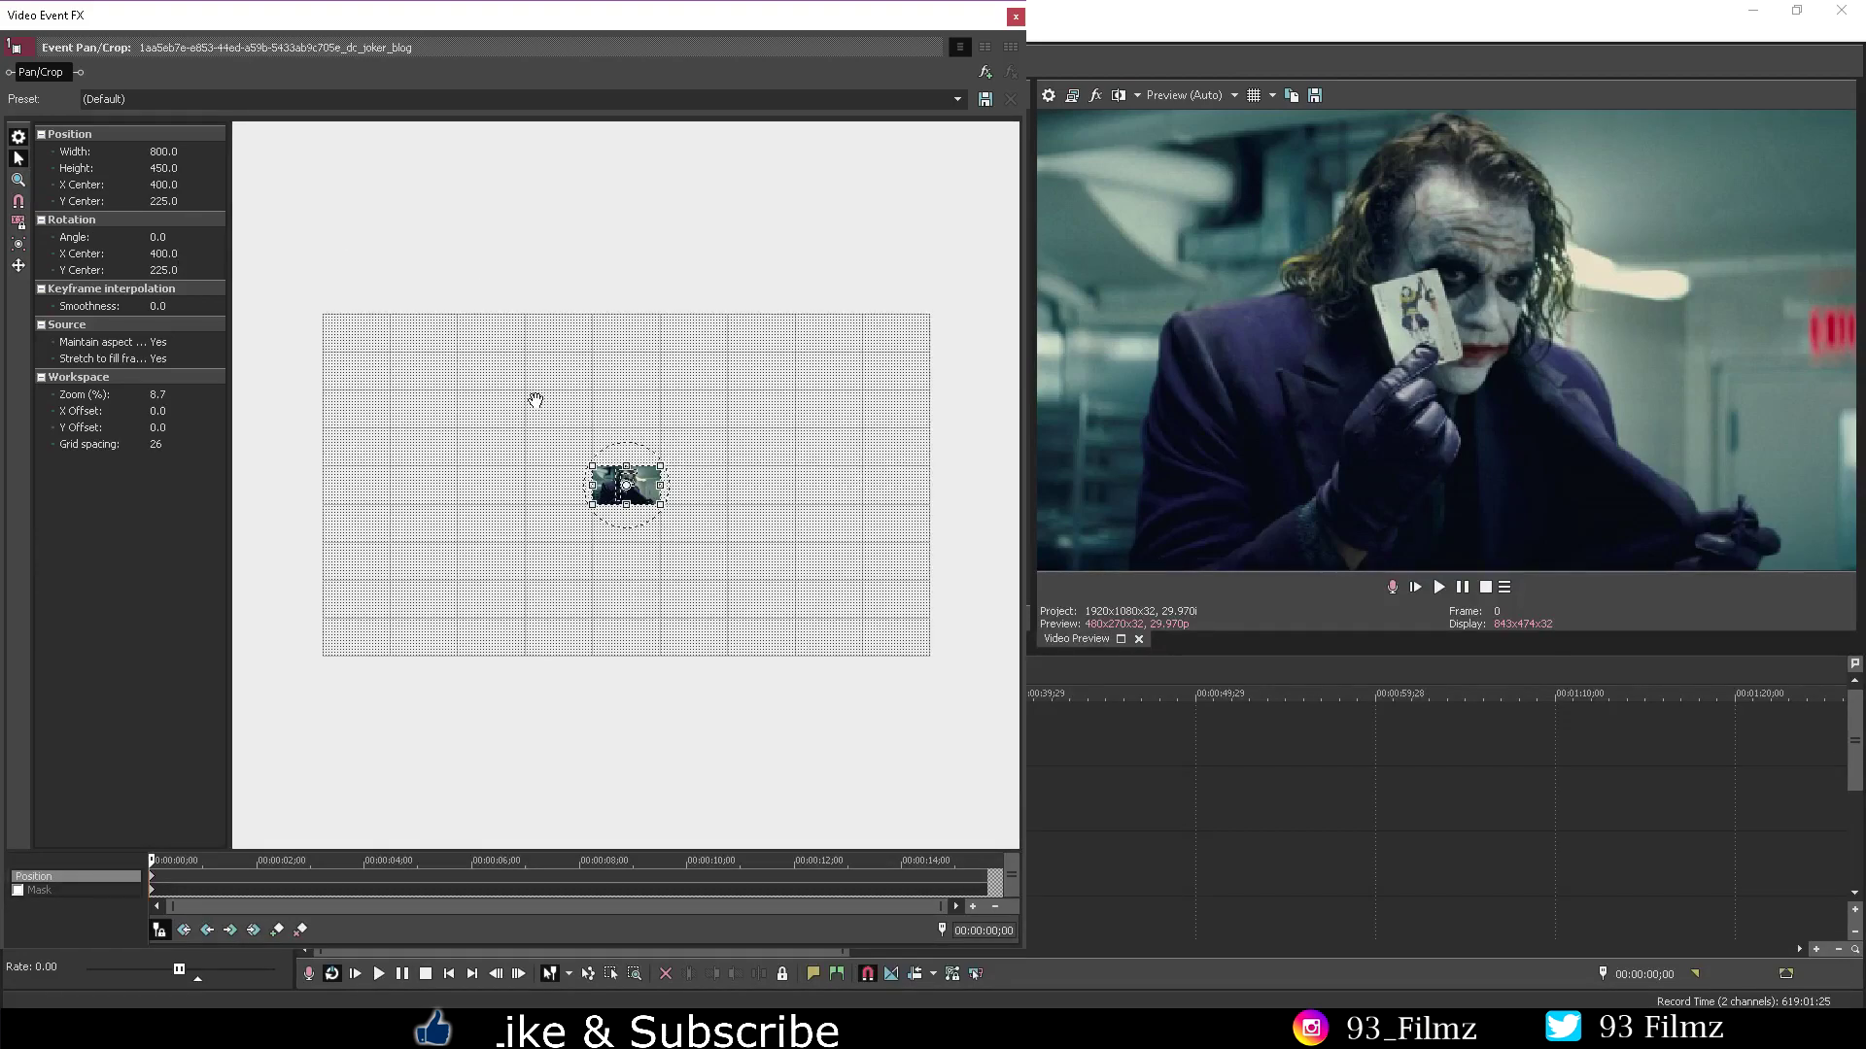
{"action": "left_click_drag", "start_coordinate": [590, 467], "coordinate": [460, 381]}
{"action": "left_click_drag", "start_coordinate": [785, 607], "coordinate": [879, 670]}
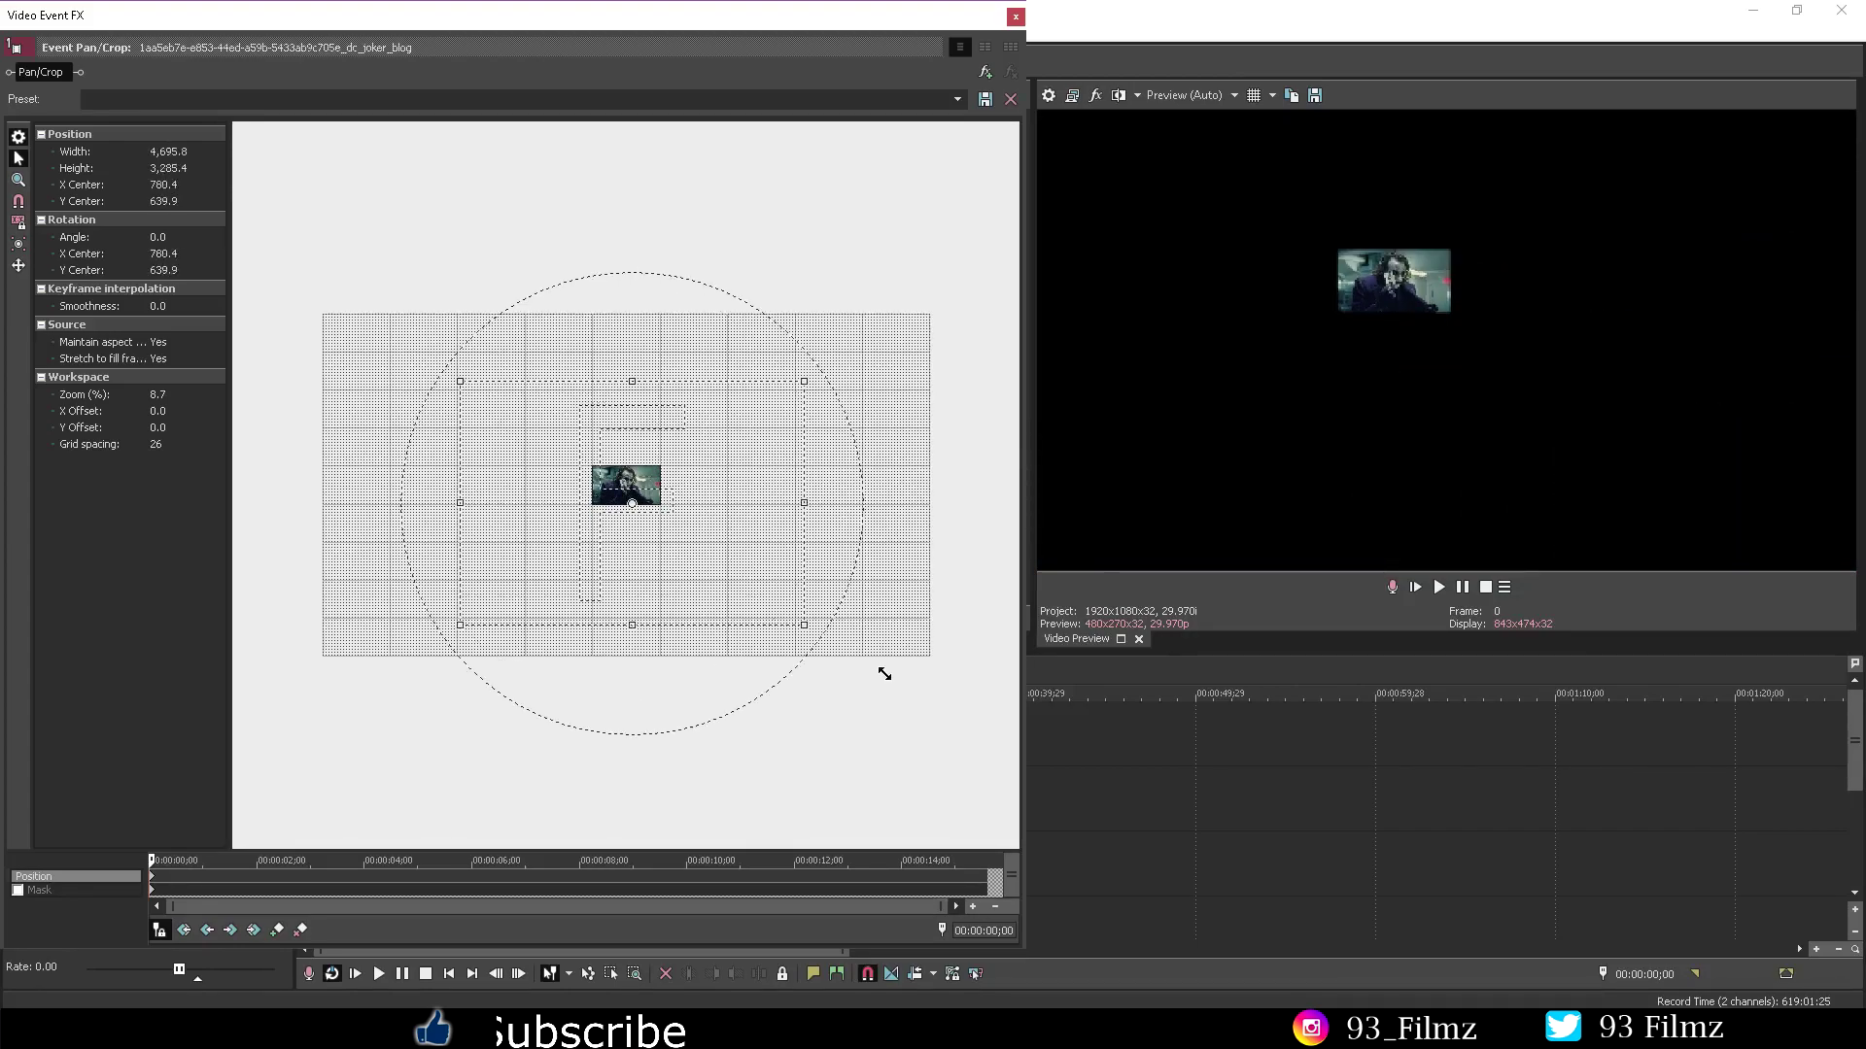
{"action": "left_click_drag", "start_coordinate": [458, 383], "coordinate": [372, 302]}
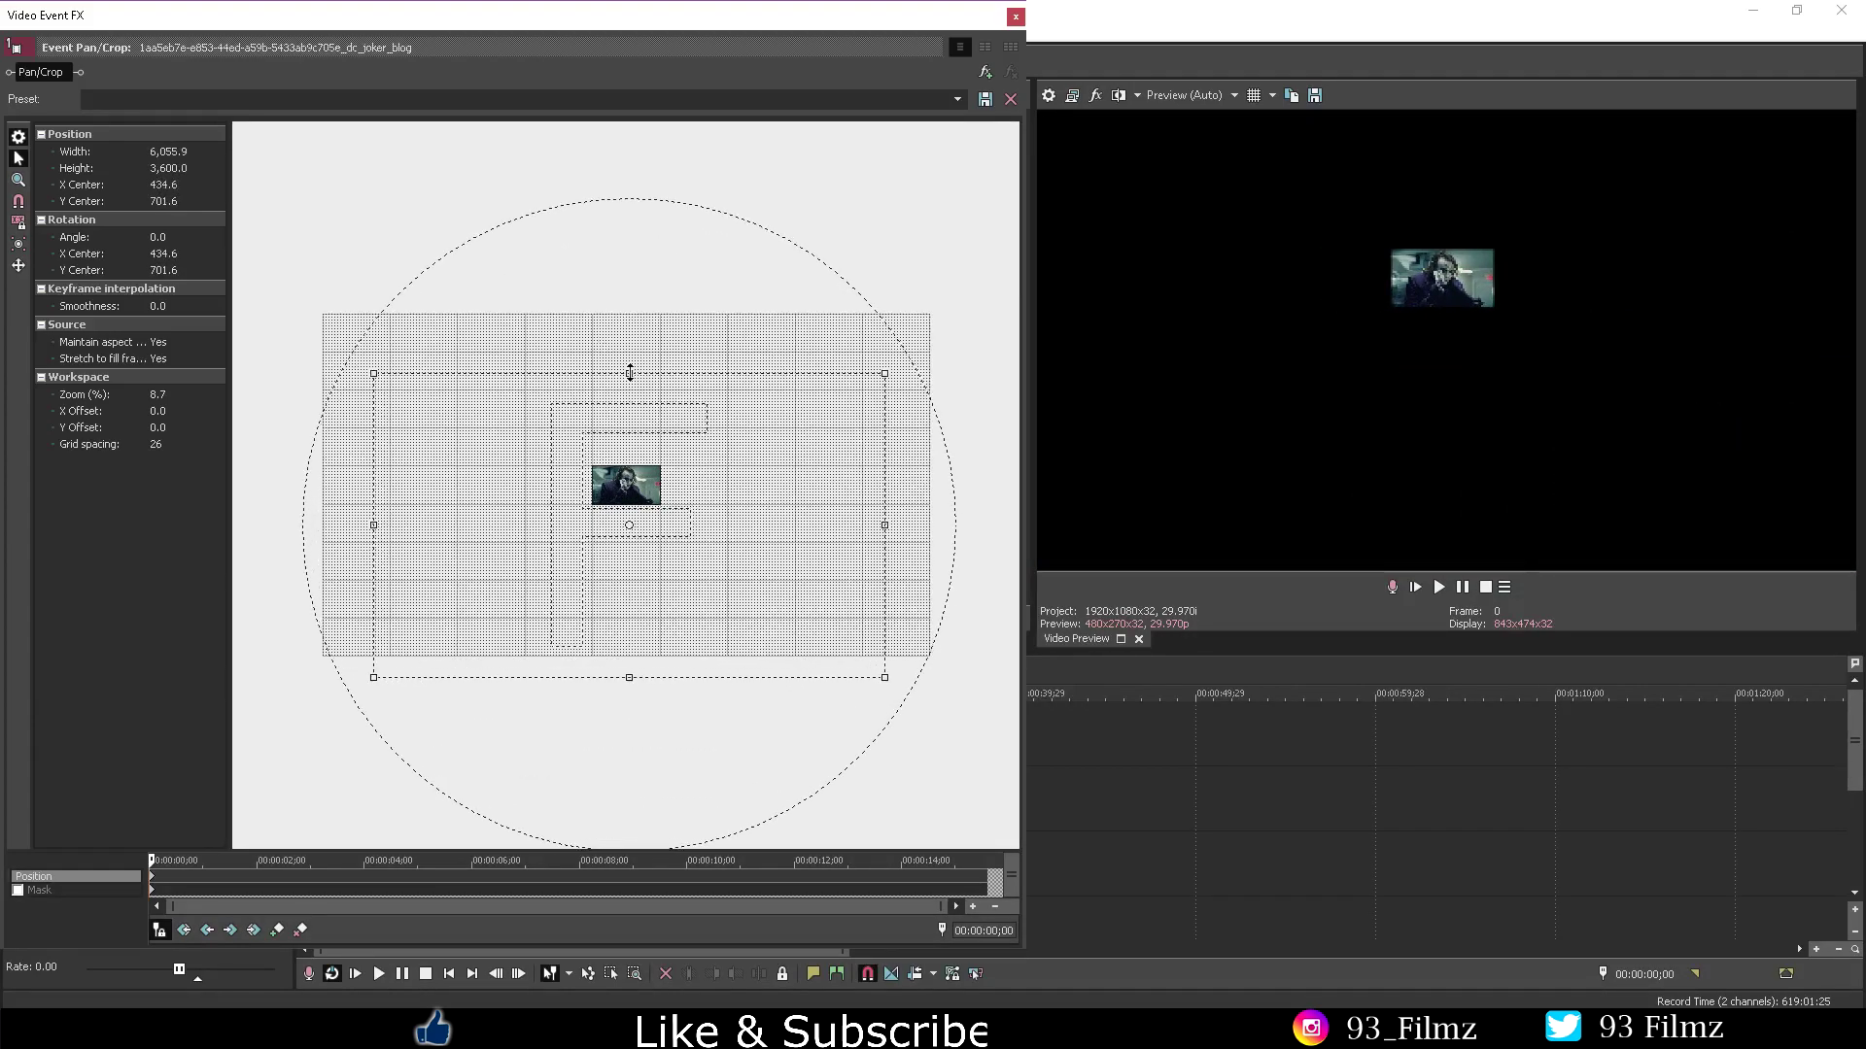
{"action": "left_click_drag", "start_coordinate": [375, 366], "coordinate": [274, 330]}
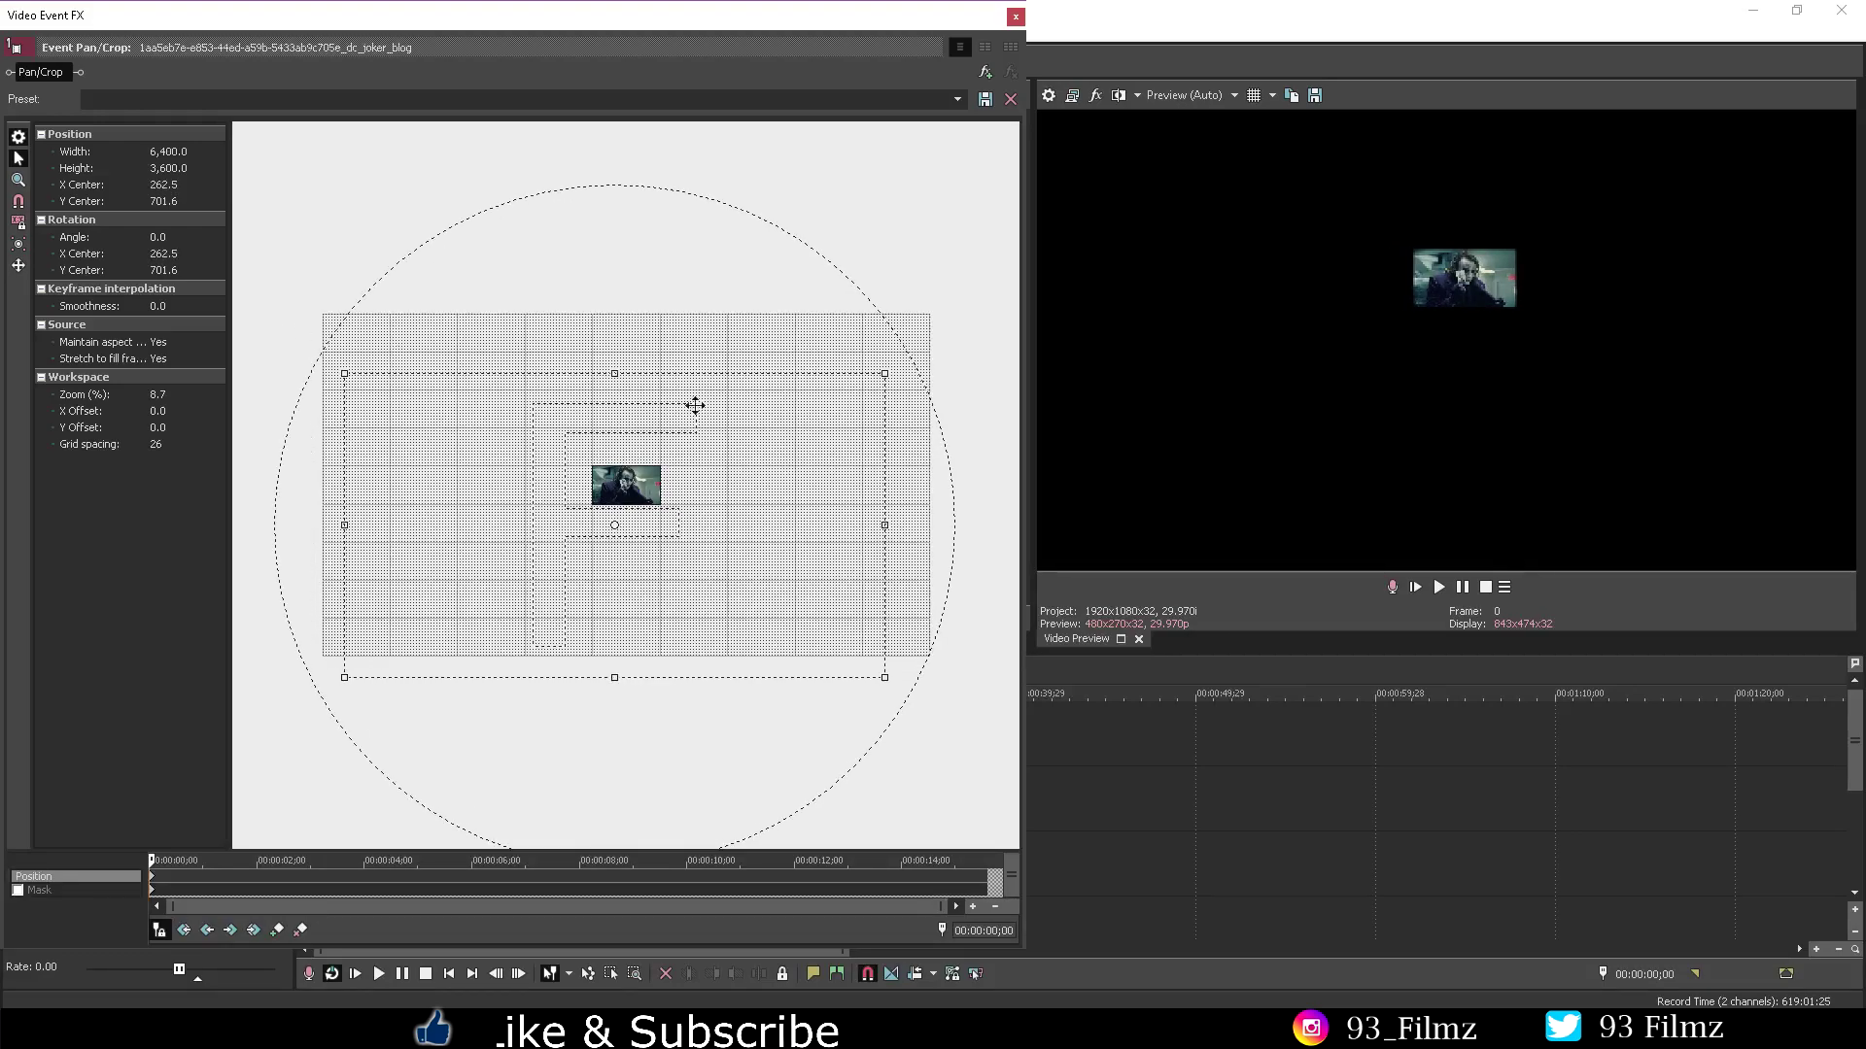
{"action": "left_click_drag", "start_coordinate": [704, 470], "coordinate": [695, 425]}
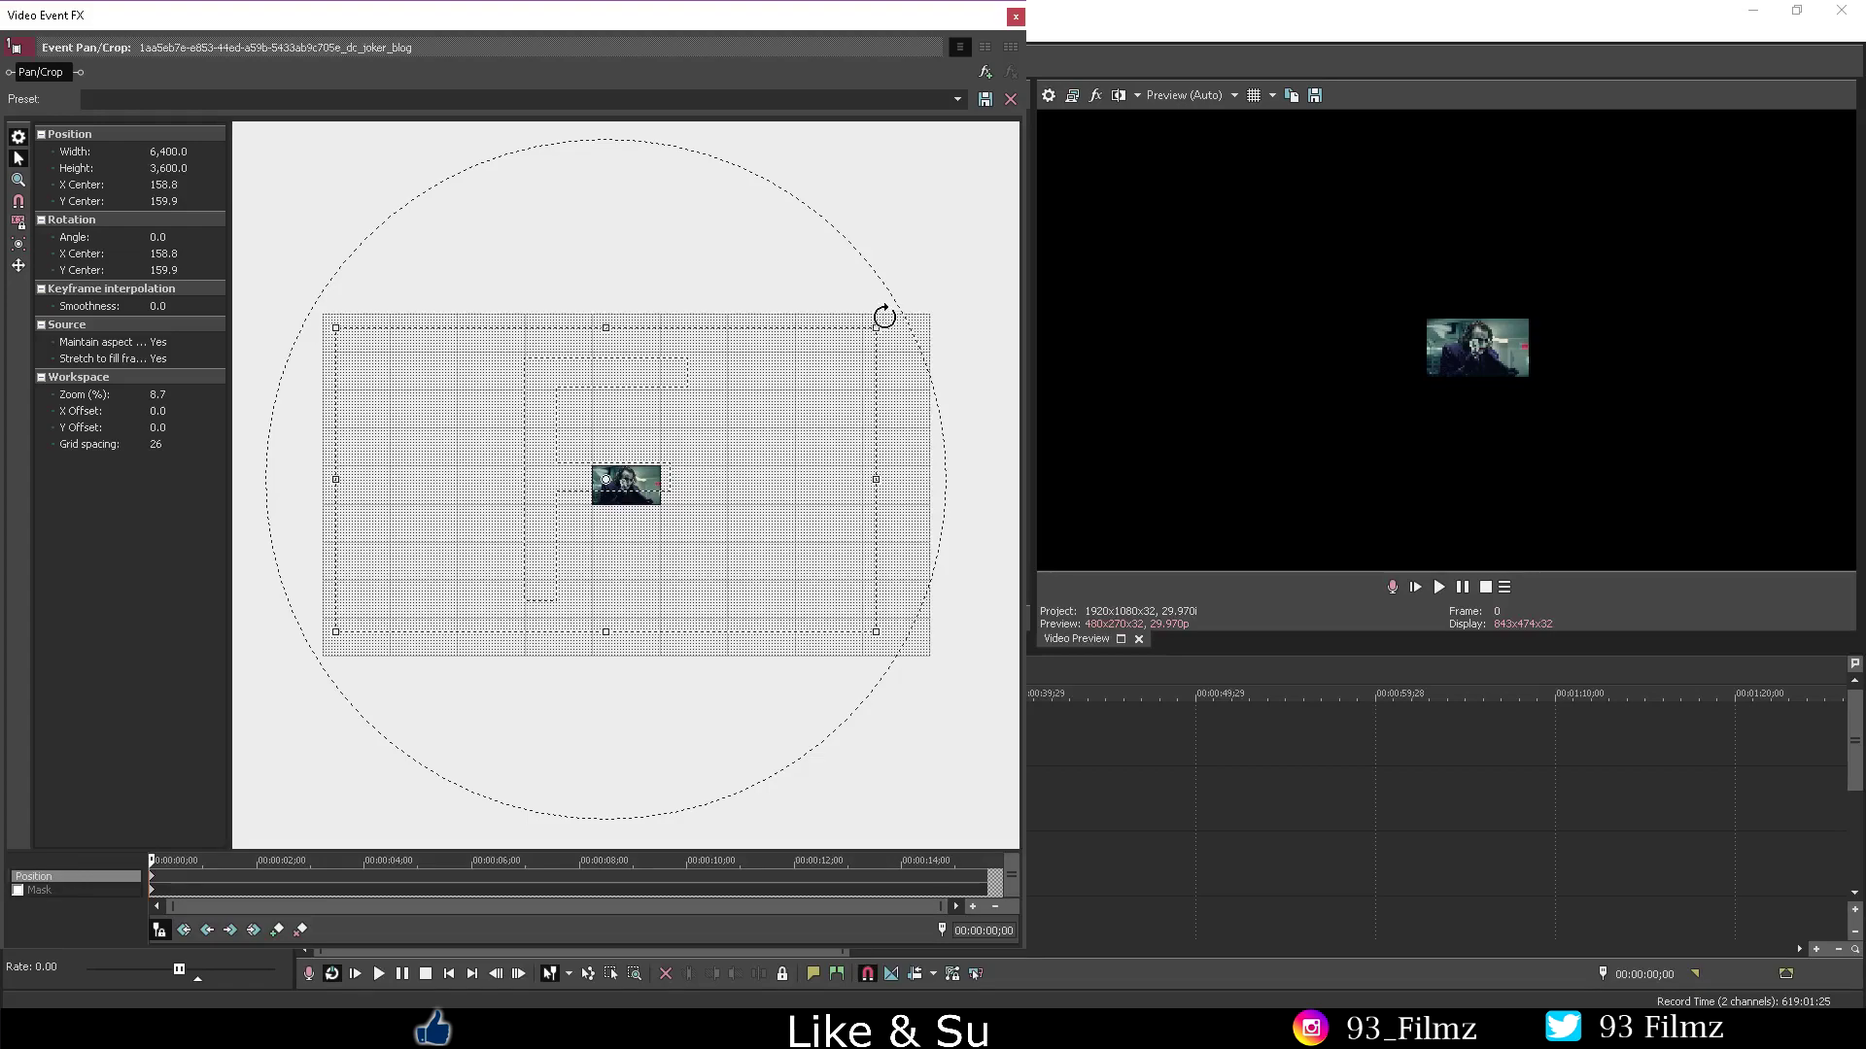
{"action": "left_click_drag", "start_coordinate": [864, 340], "coordinate": [792, 400]}
Step: Restore the clip's default Pan/Crop framing and zoom the workspace back in
{"action": "right_click", "coordinate": [733, 467]}
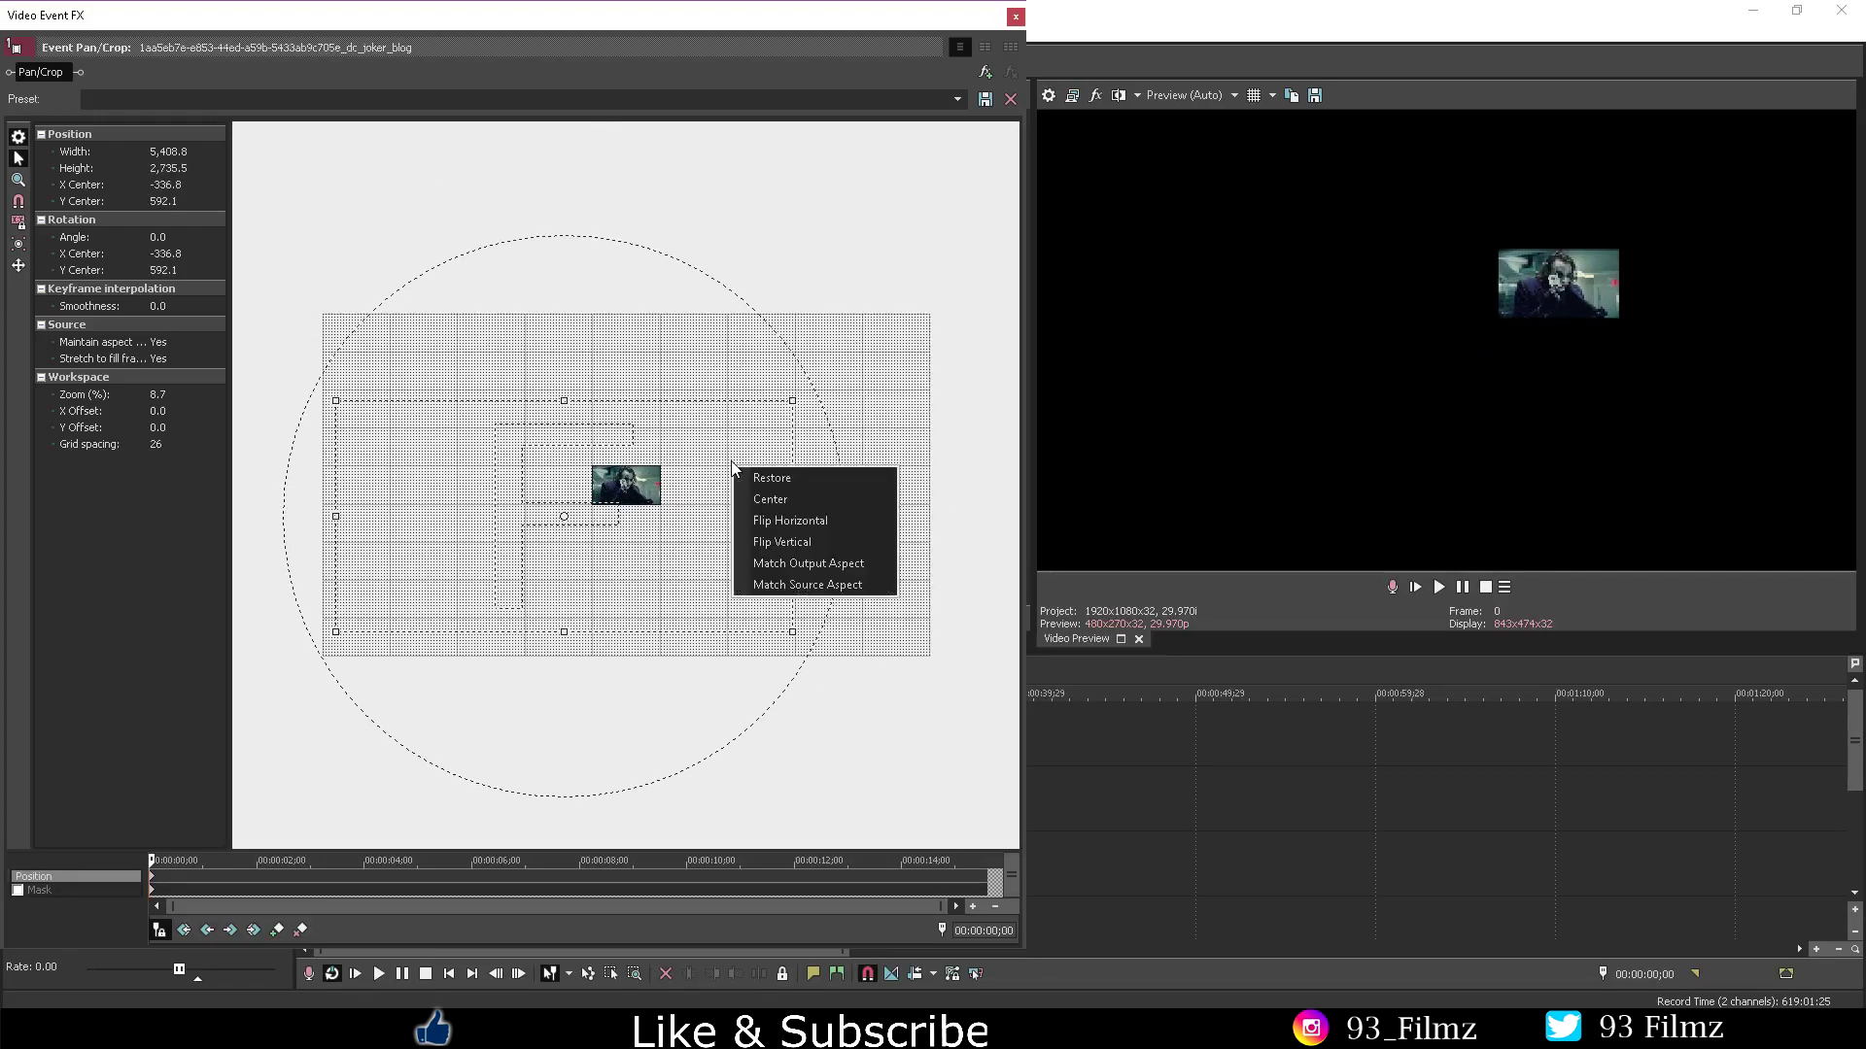
{"action": "left_click", "coordinate": [762, 477]}
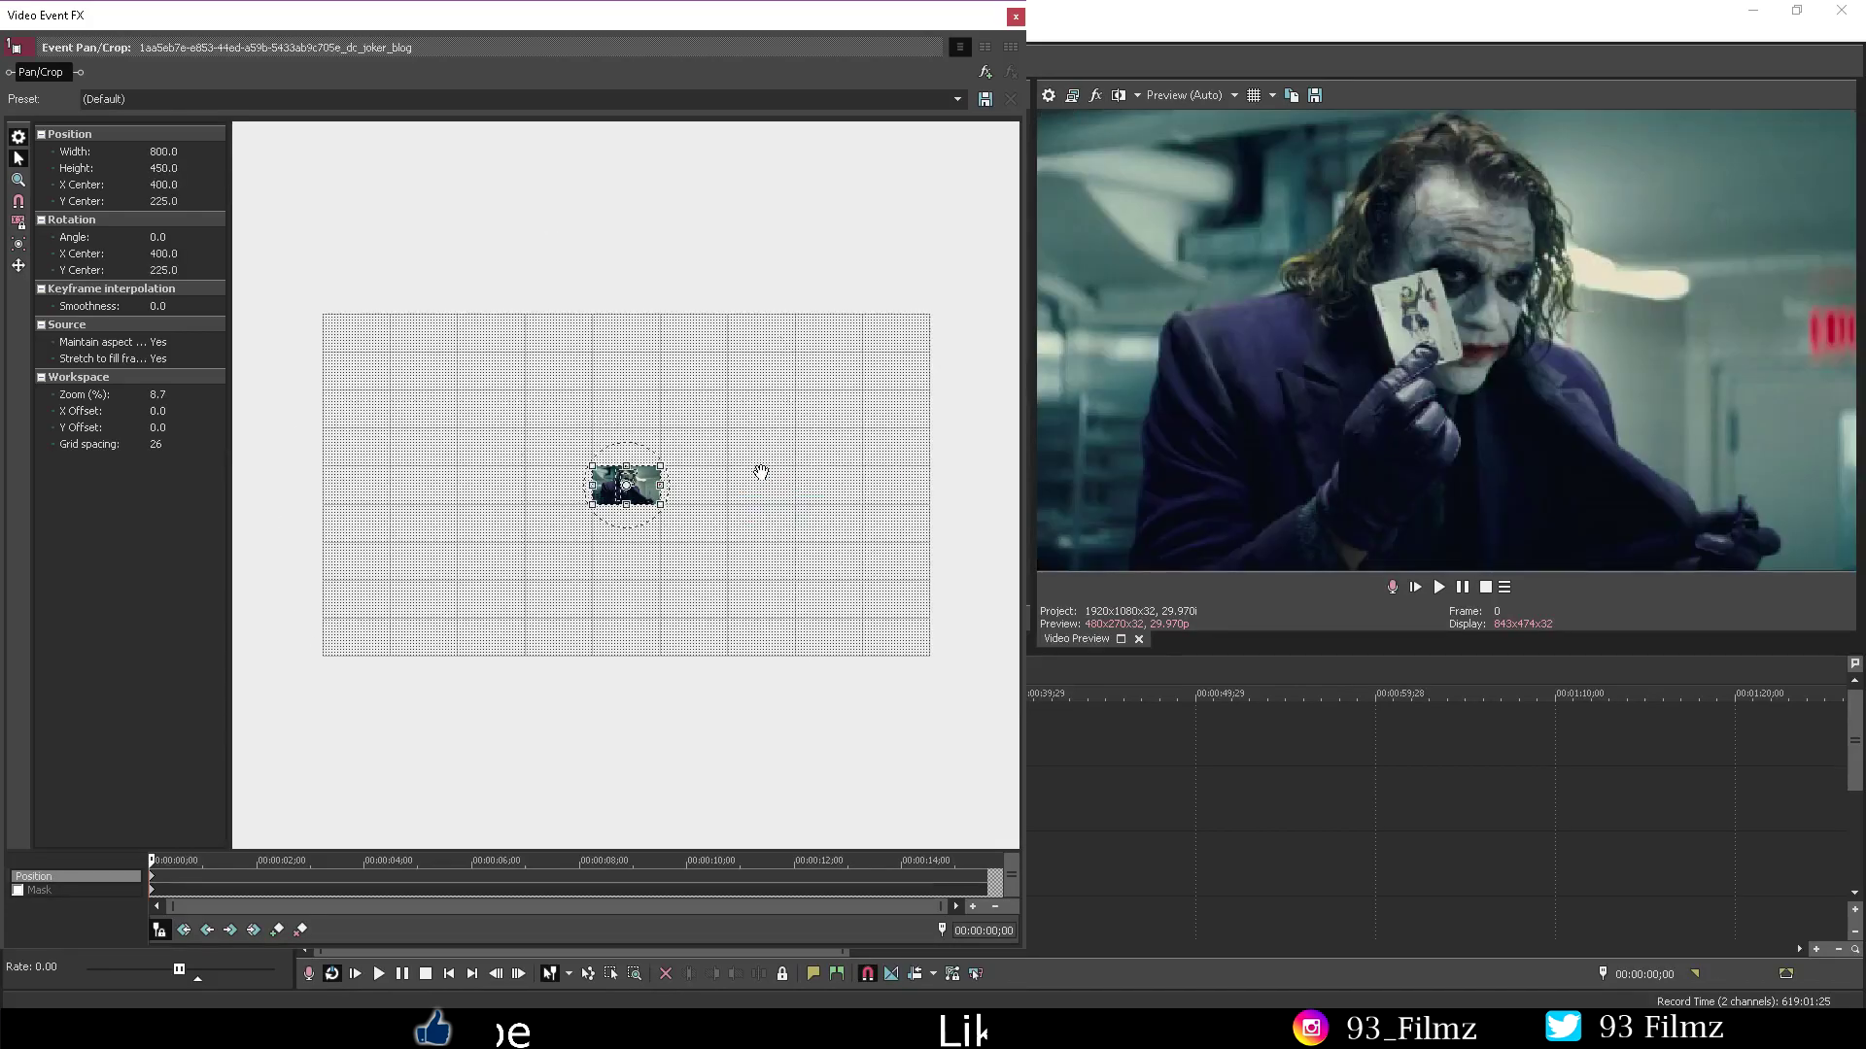
{"action": "scroll", "coordinate": [759, 478], "scroll_direction": "up", "scroll_amount": 2}
{"action": "scroll", "coordinate": [759, 477], "scroll_direction": "up", "scroll_amount": 4}
{"action": "right_click", "coordinate": [732, 498]}
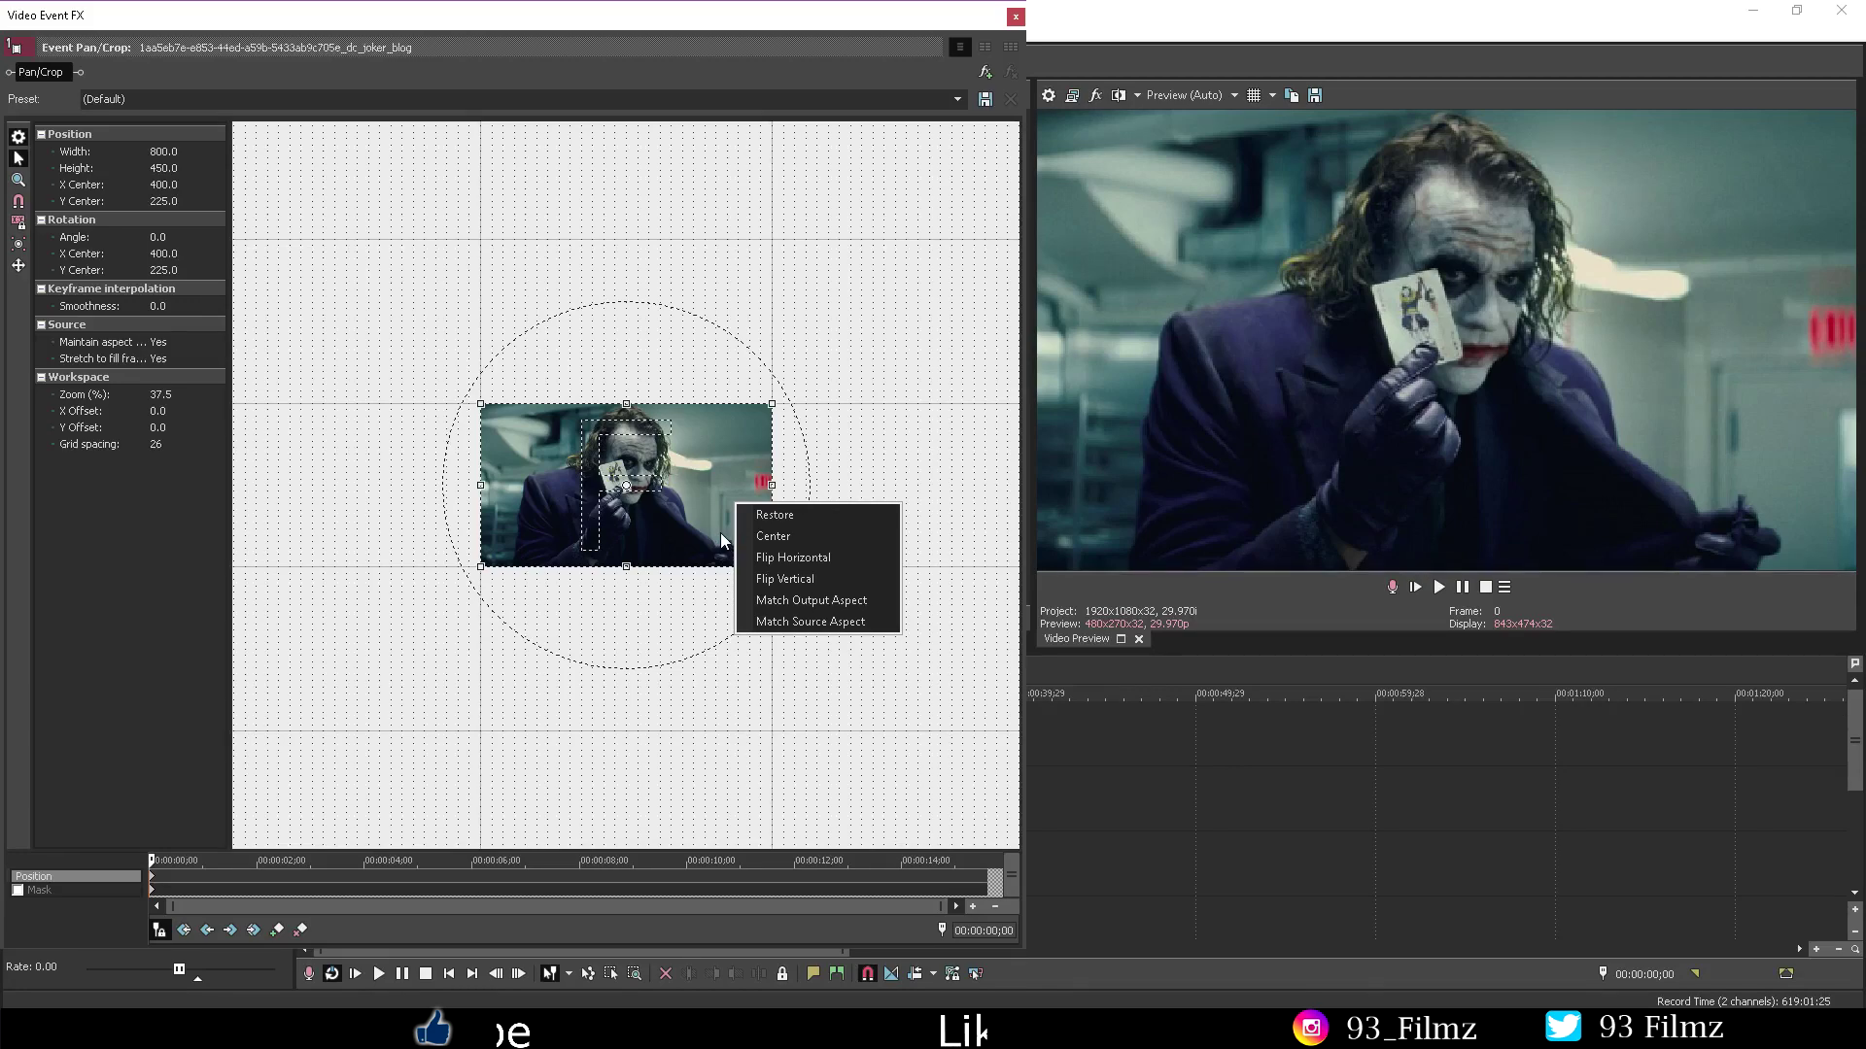
{"action": "left_click", "coordinate": [480, 403]}
Step: Enlarge the frame from its corners, centre it, then restore the default framing
{"action": "left_click_drag", "start_coordinate": [480, 403], "coordinate": [367, 287]}
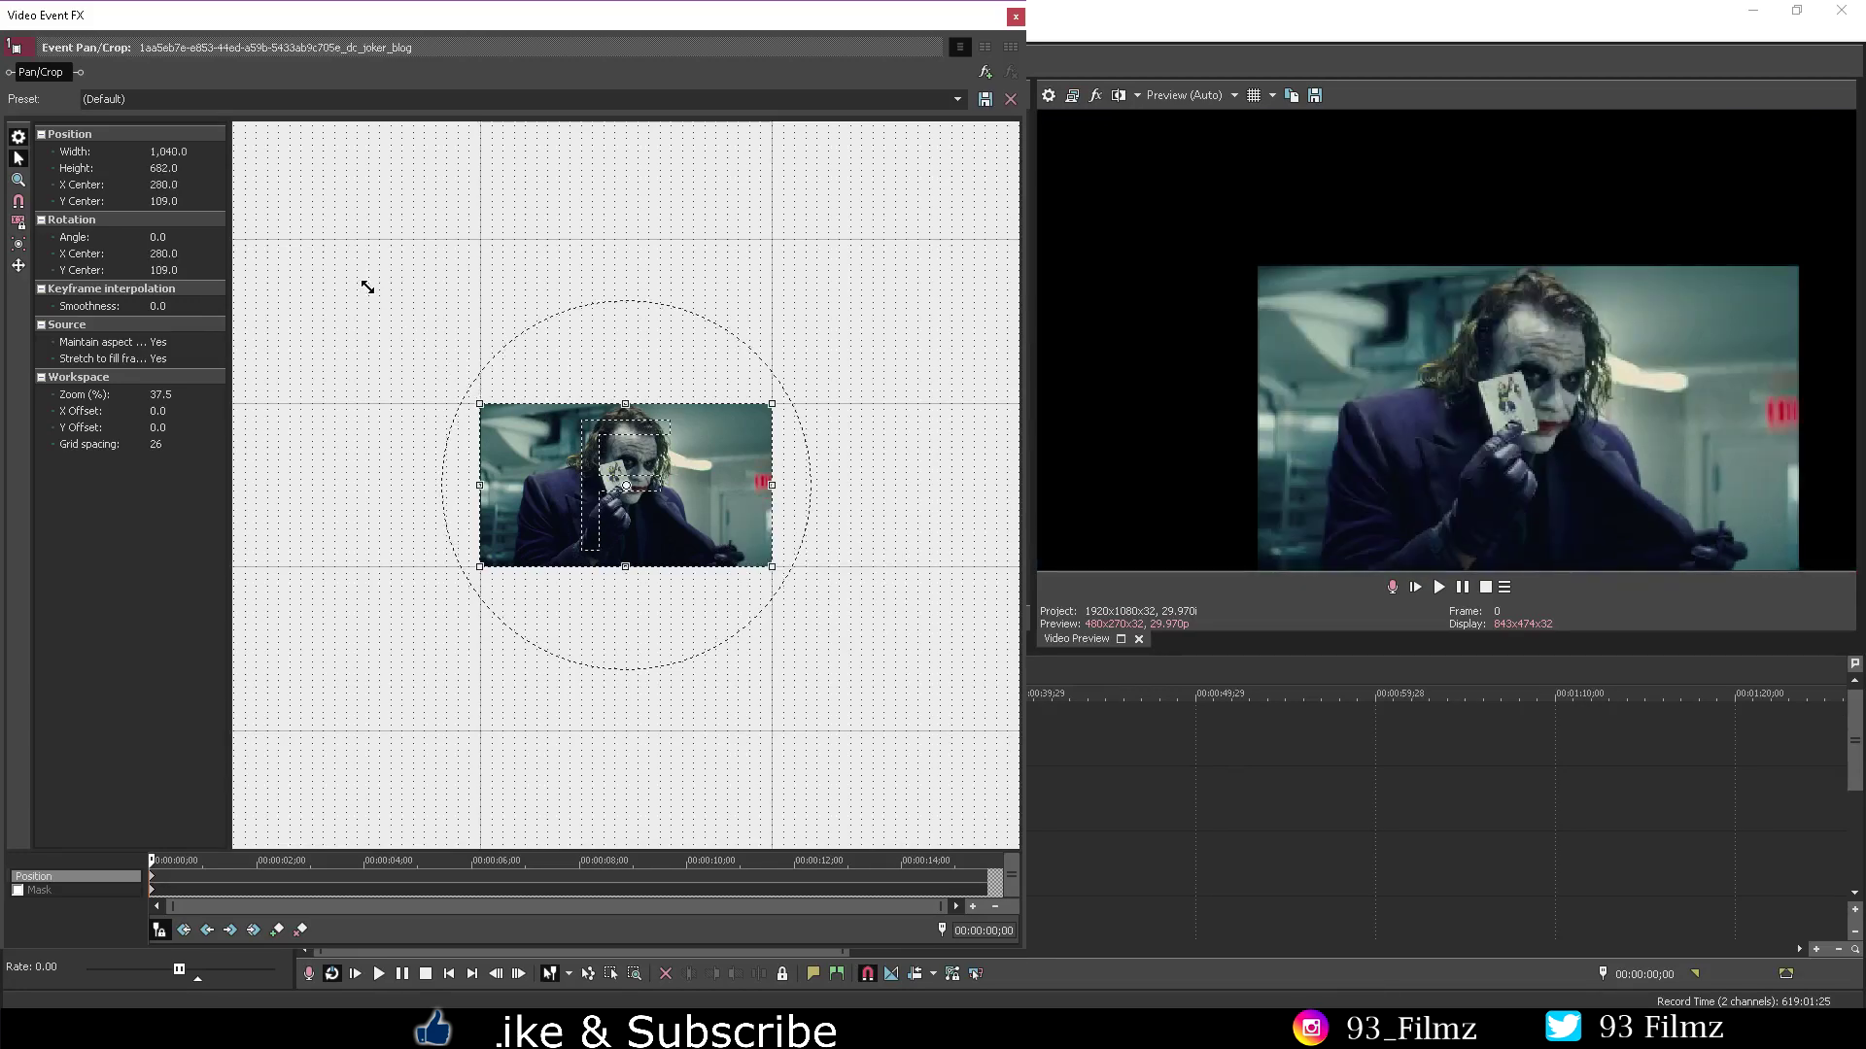
{"action": "left_click_drag", "start_coordinate": [771, 567], "coordinate": [734, 812]}
{"action": "right_click", "coordinate": [682, 495]}
{"action": "left_click", "coordinate": [713, 537]}
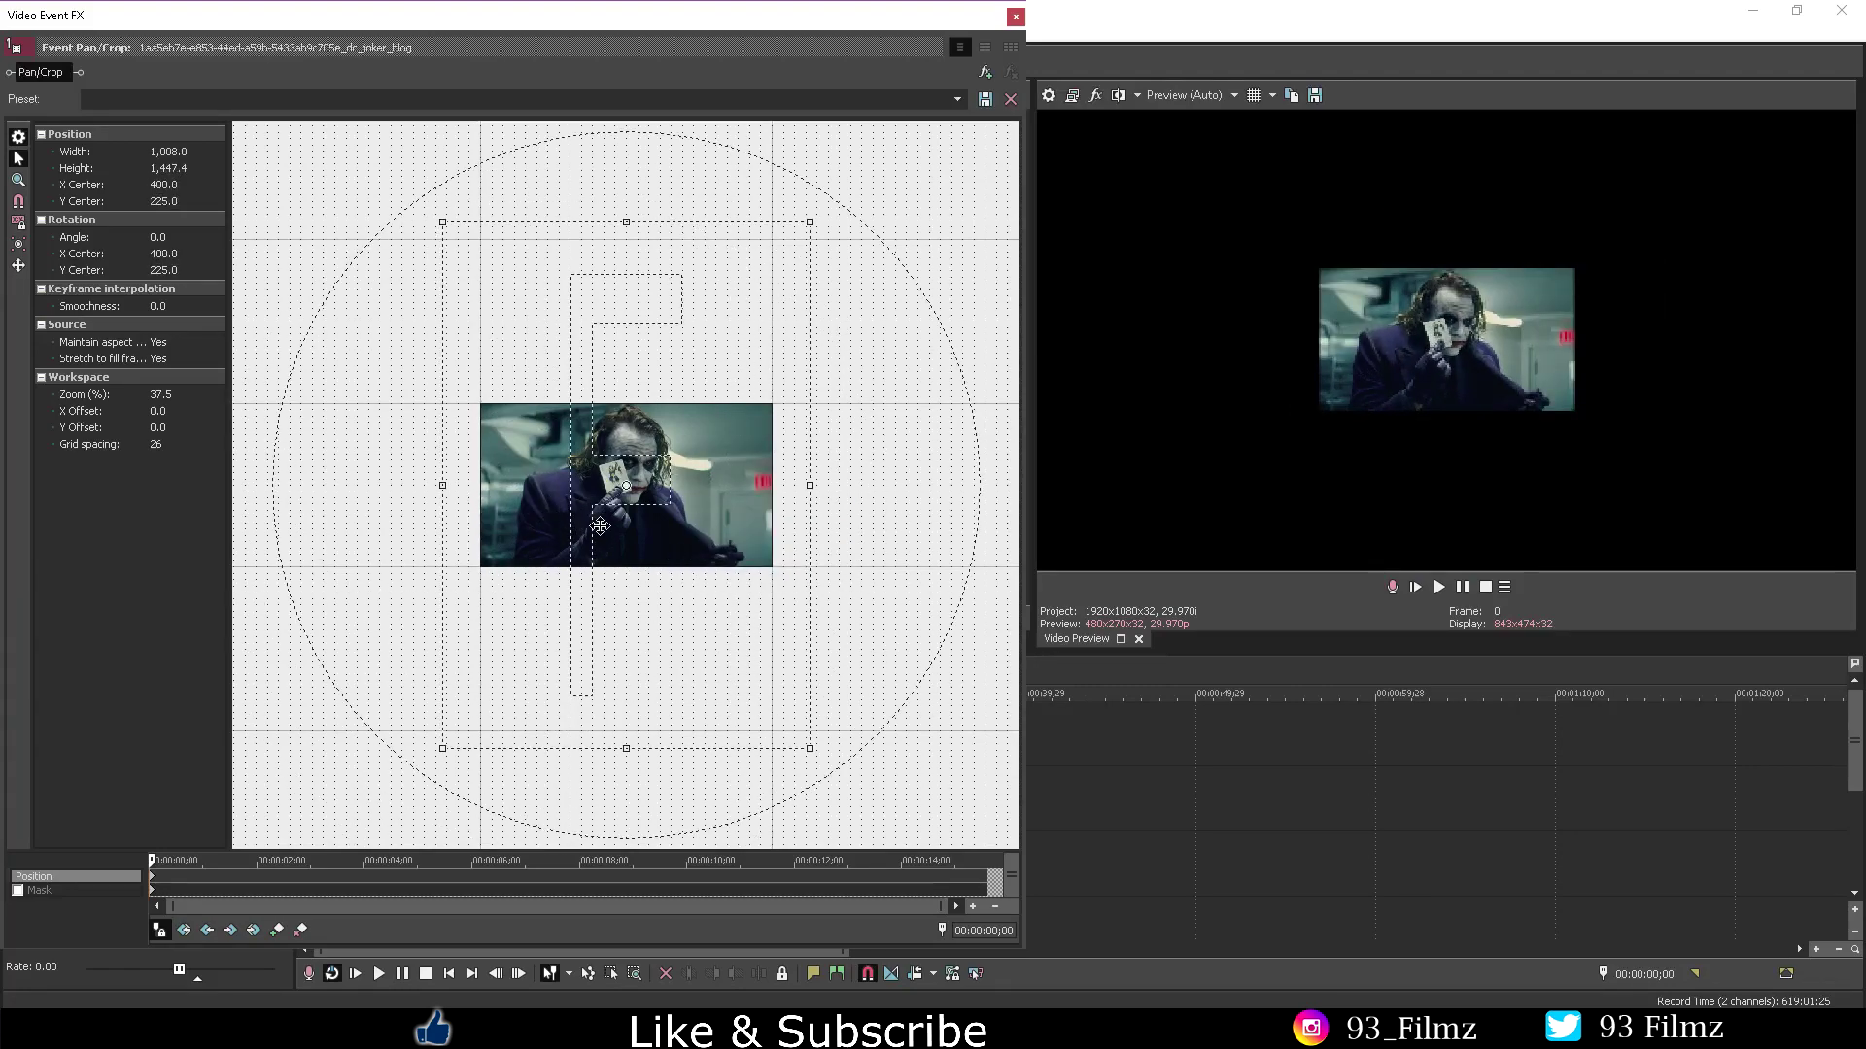
{"action": "right_click", "coordinate": [657, 494]}
{"action": "left_click", "coordinate": [686, 511]}
Step: Flip the clip horizontally, undo the flip, then flip it horizontally again
{"action": "right_click", "coordinate": [707, 498]}
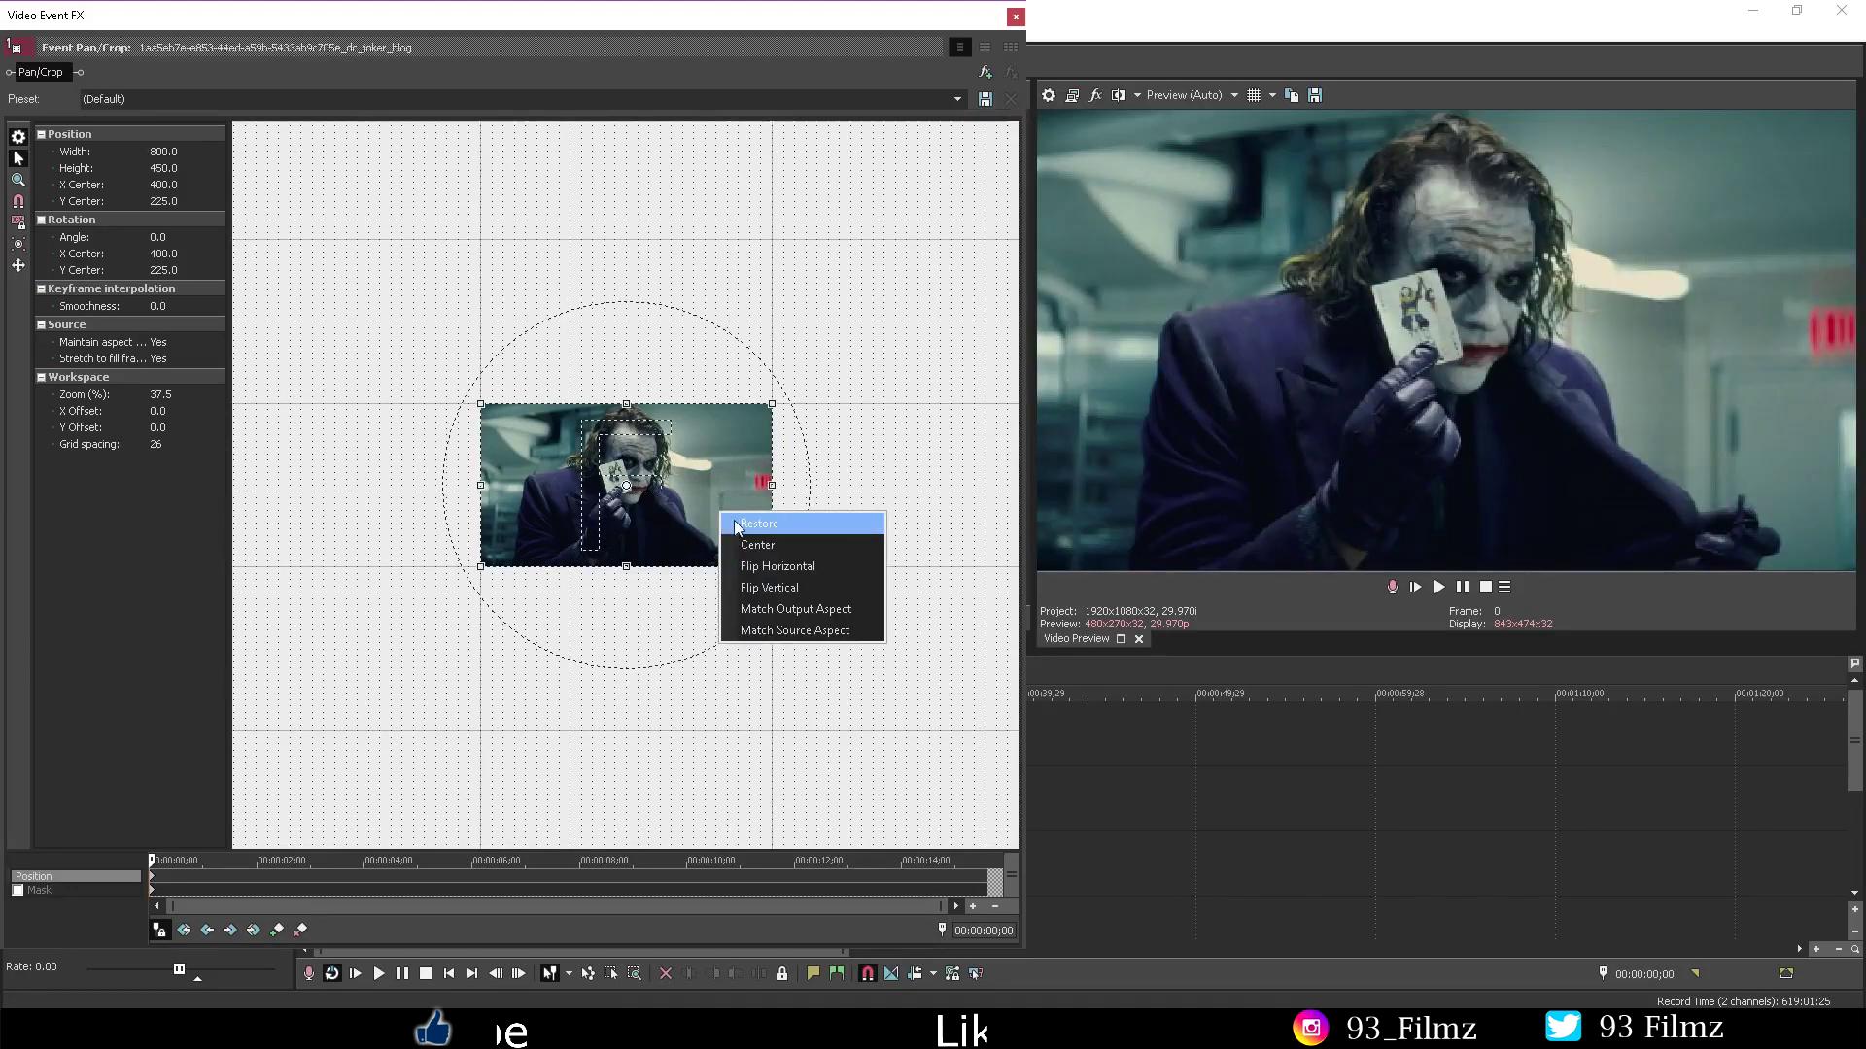
{"action": "left_click", "coordinate": [779, 563]}
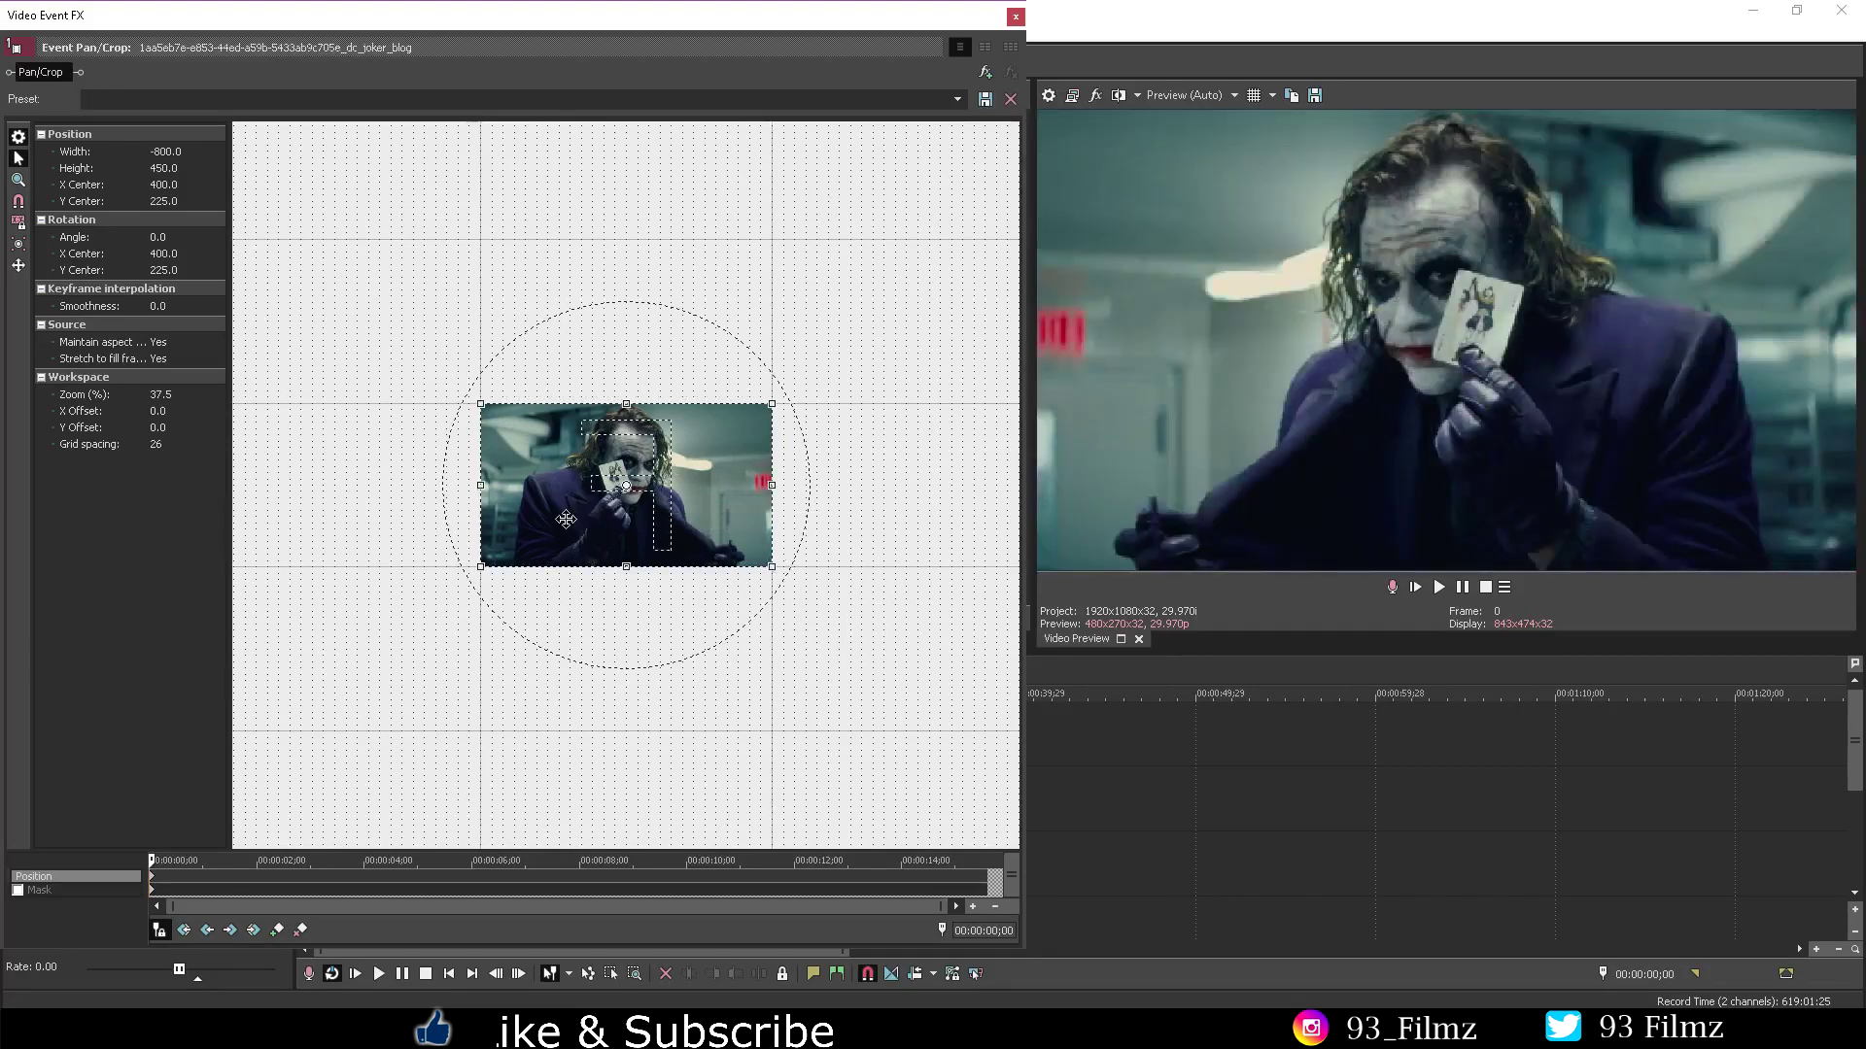
{"action": "right_click", "coordinate": [693, 524]}
{"action": "left_click", "coordinate": [753, 579]}
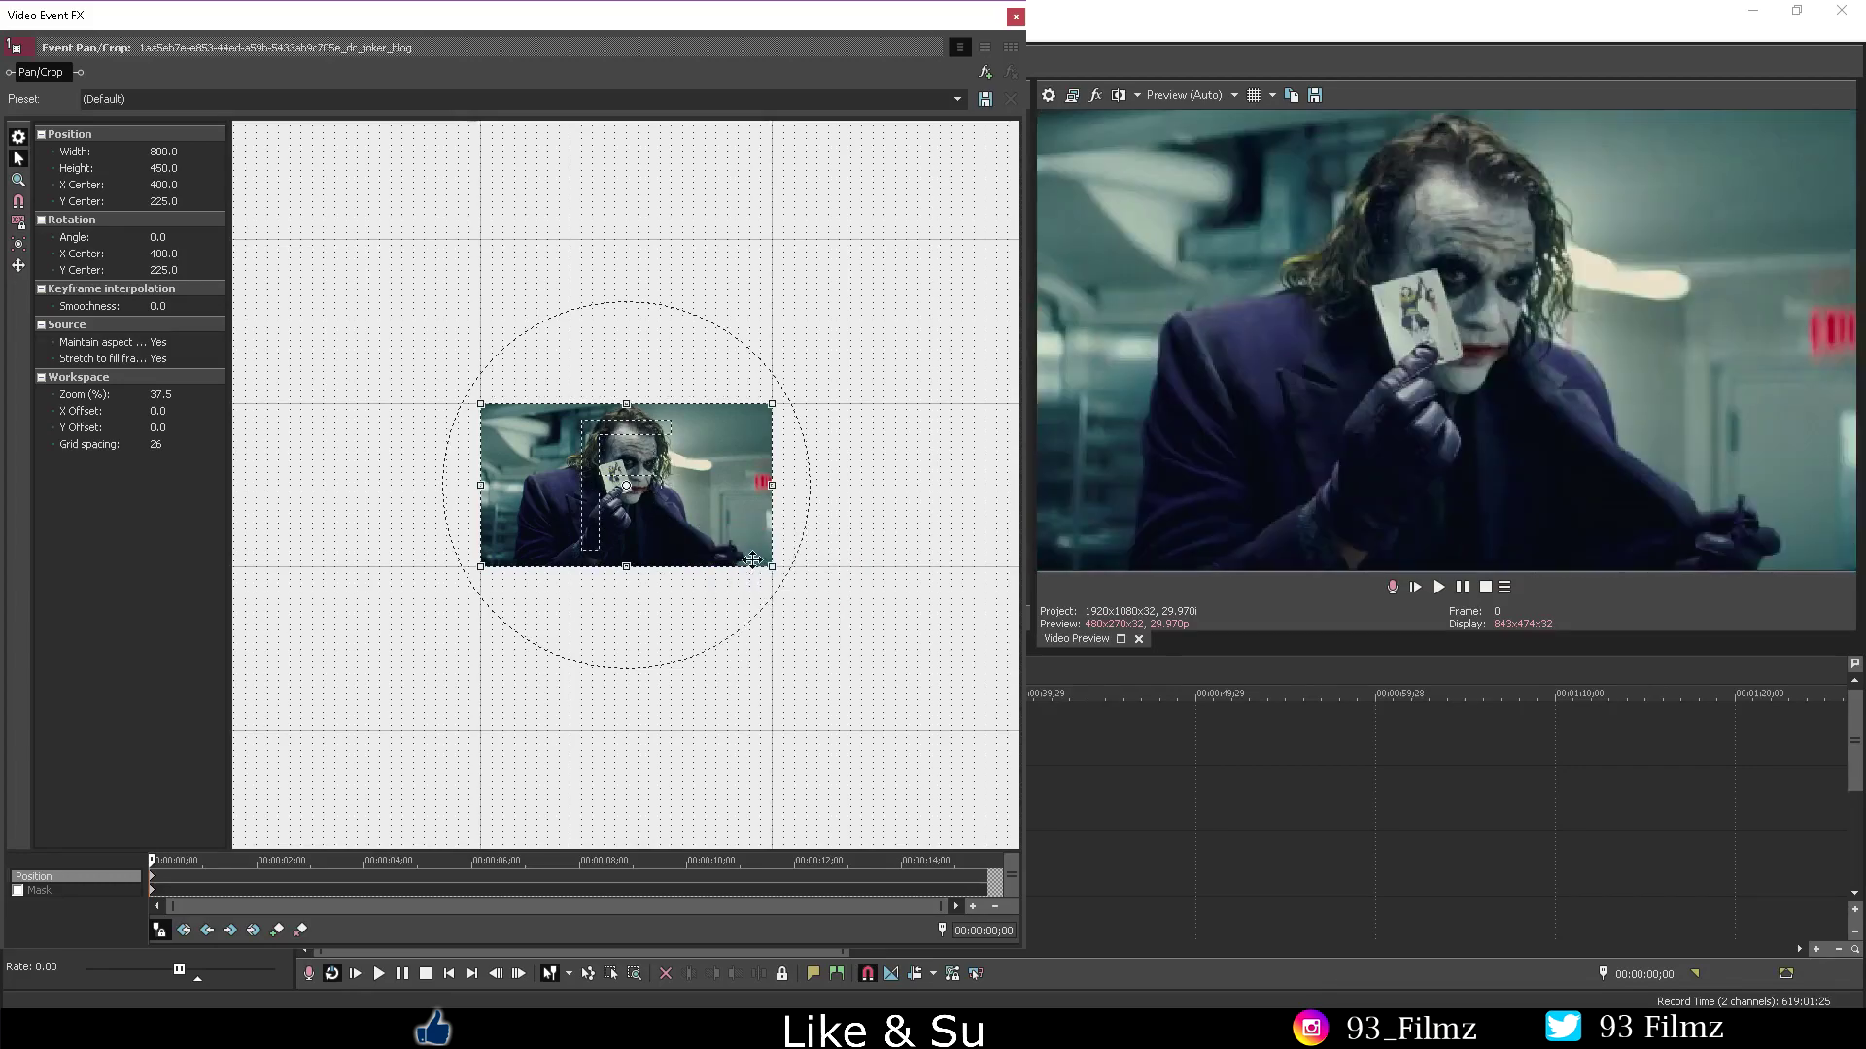
{"action": "right_click", "coordinate": [748, 523]}
{"action": "left_click", "coordinate": [775, 581]}
Step: Flip the clip vertically and back, then restore the default unflipped framing
{"action": "right_click", "coordinate": [736, 515]}
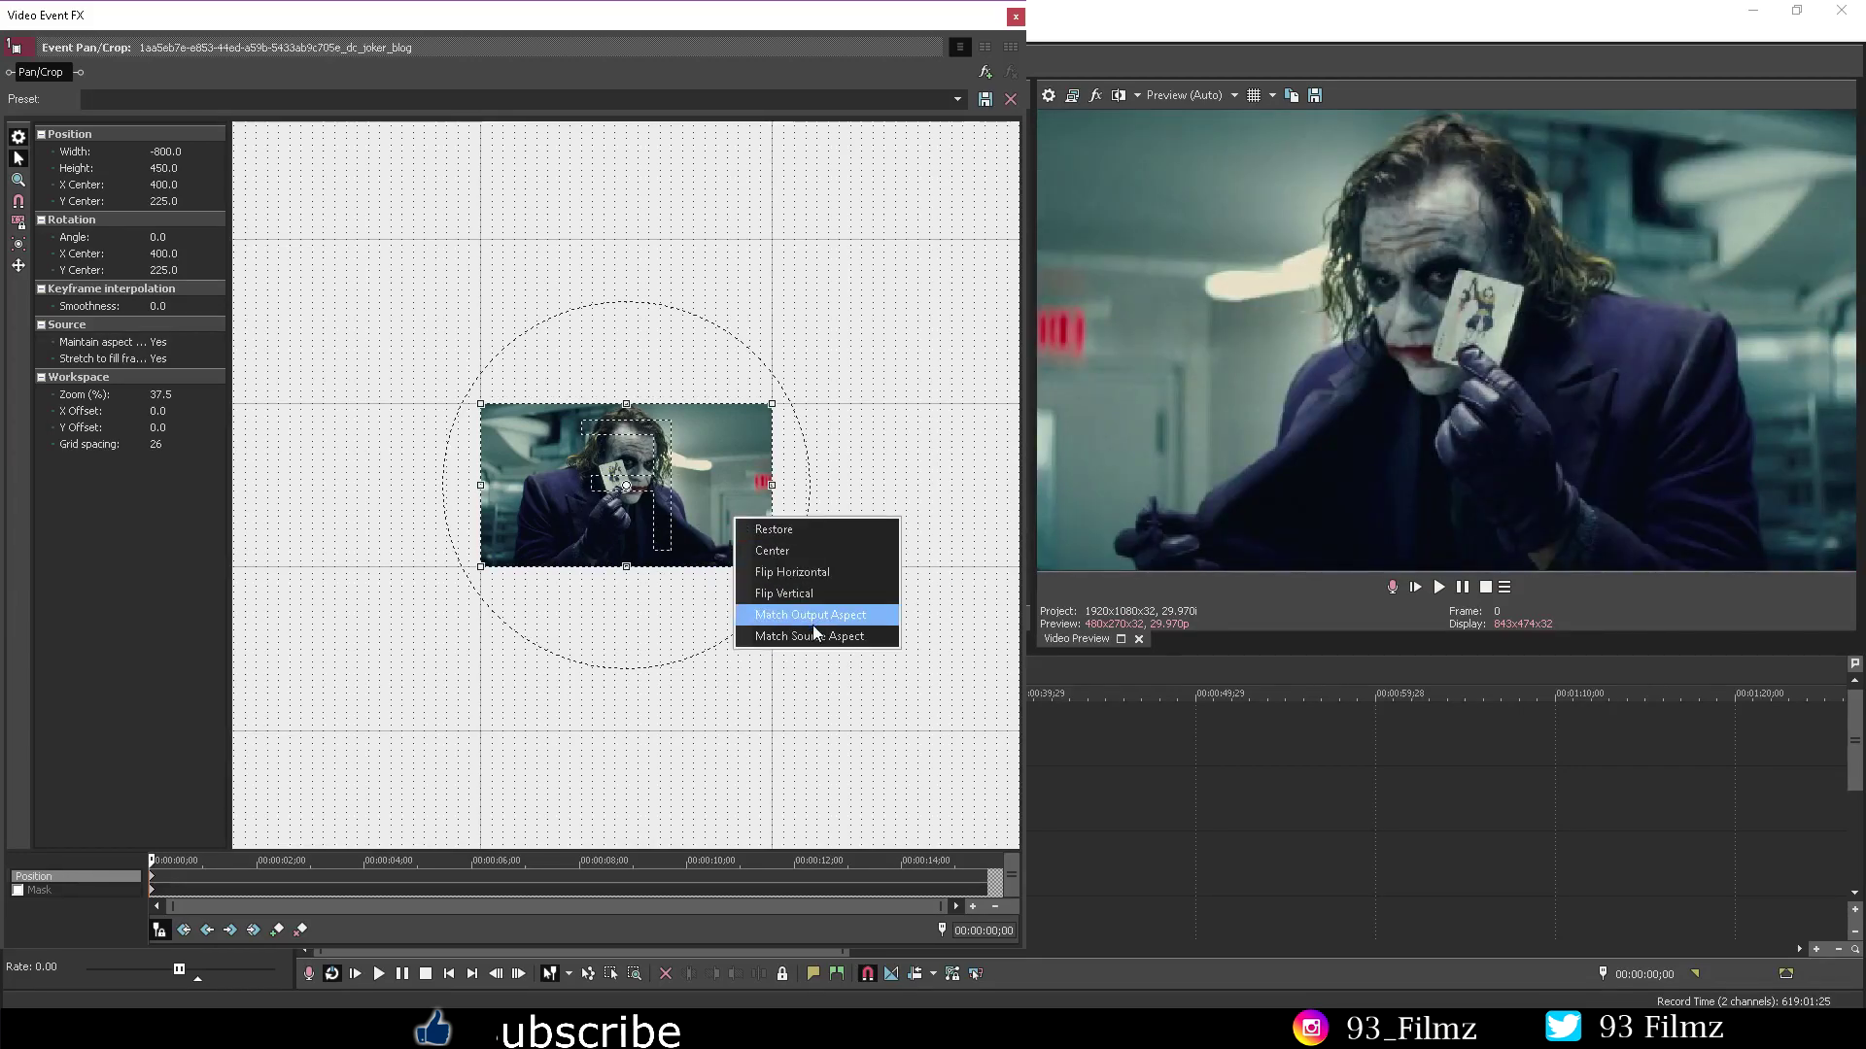
{"action": "left_click", "coordinate": [820, 598]}
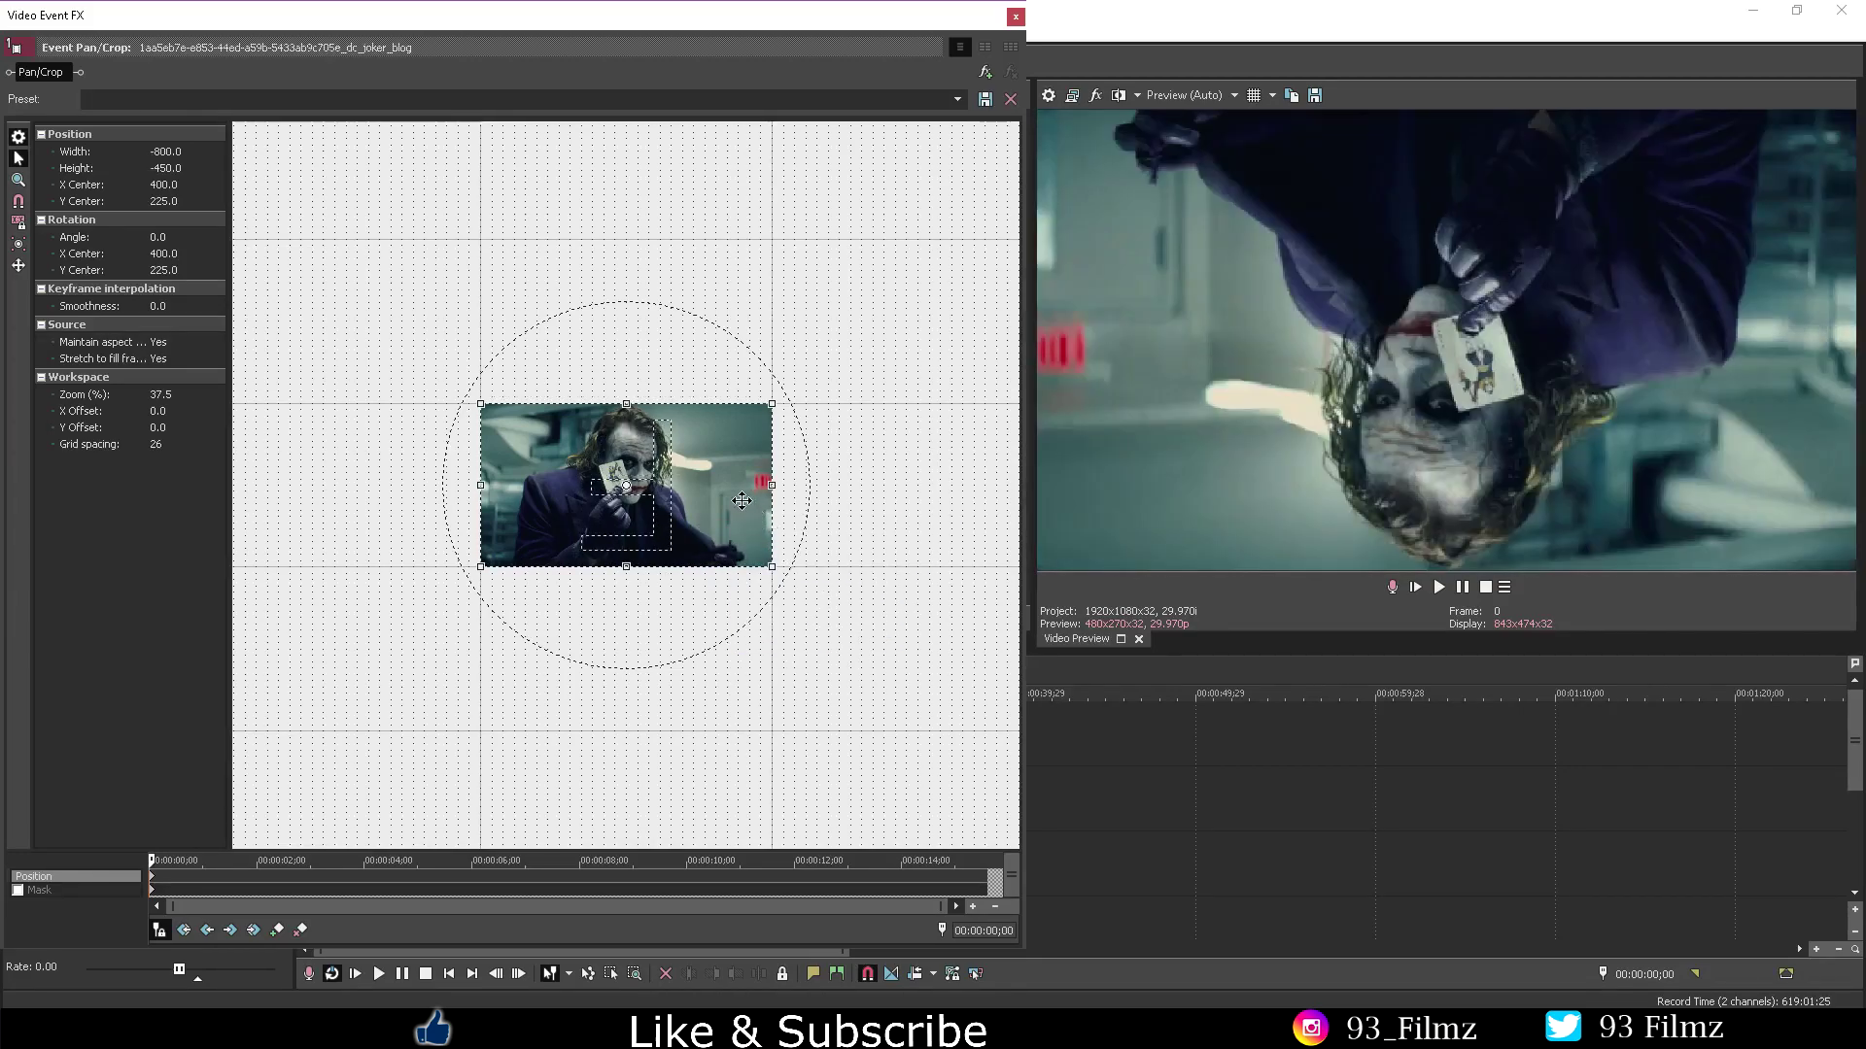
{"action": "right_click", "coordinate": [740, 503]}
{"action": "left_click", "coordinate": [792, 581]}
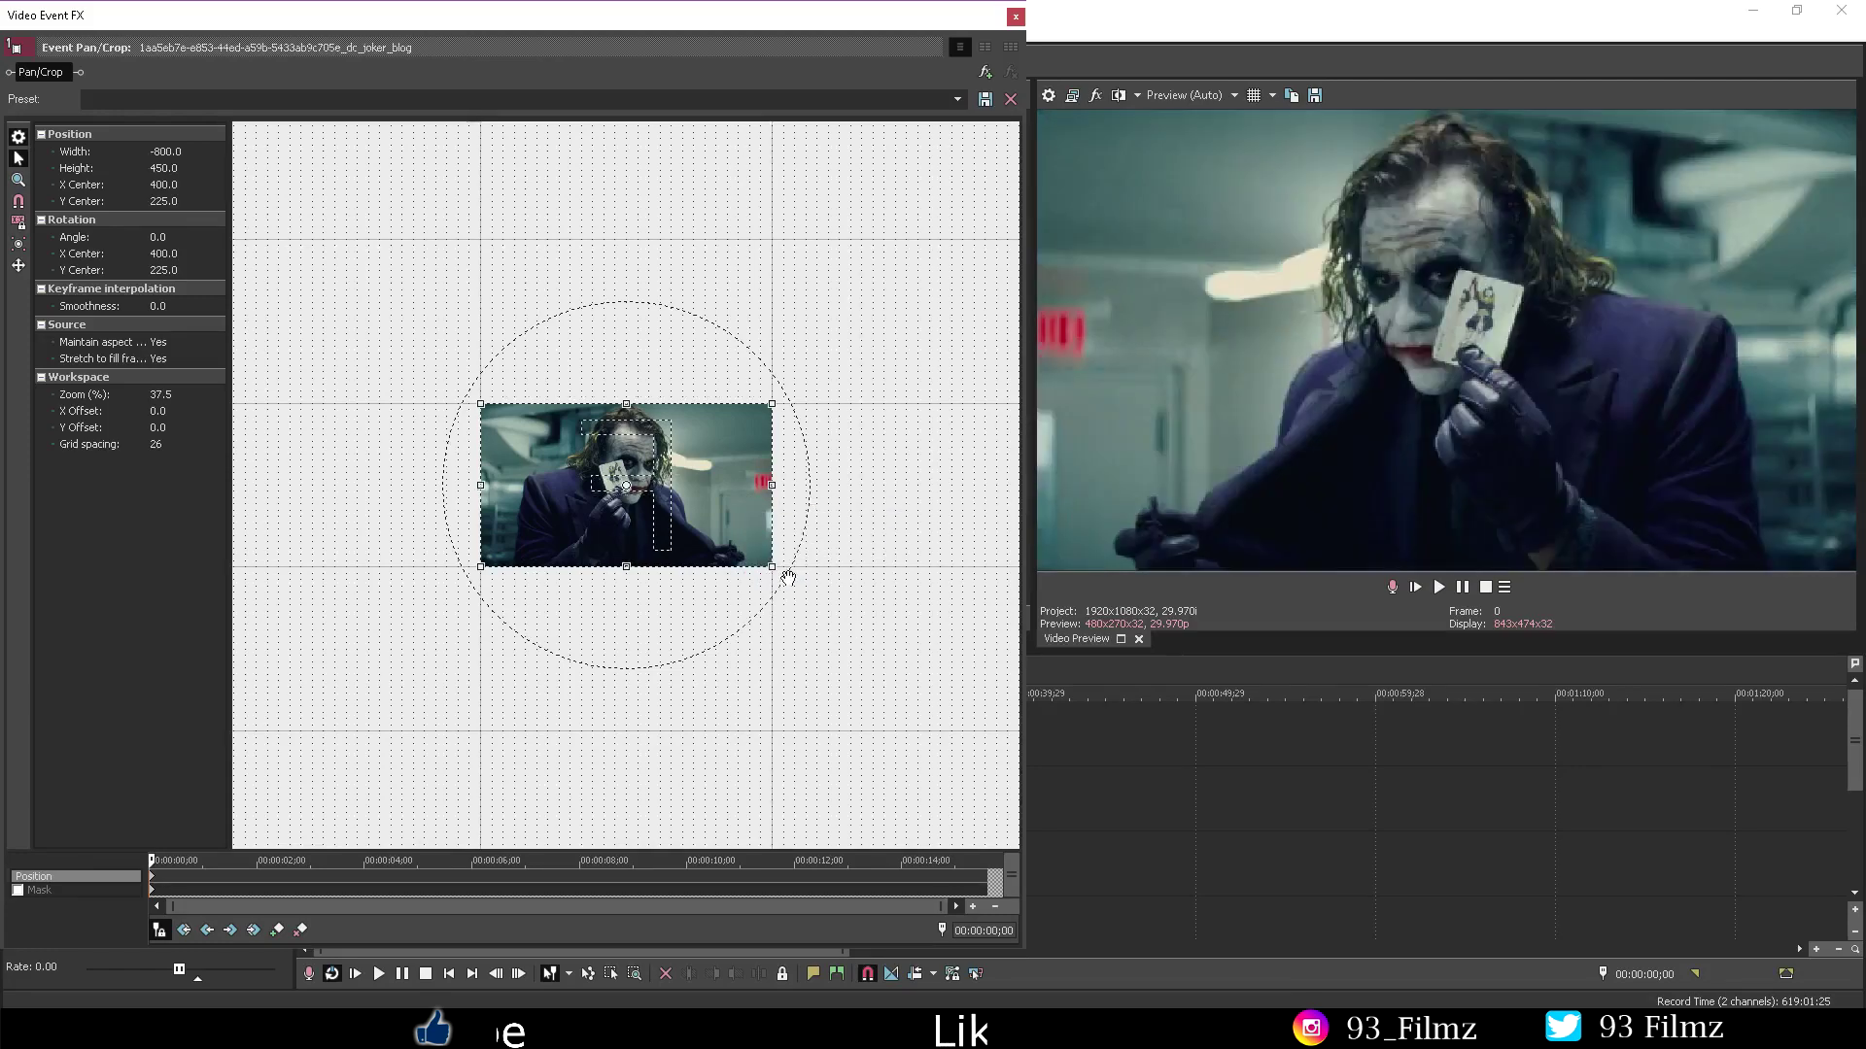
{"action": "right_click", "coordinate": [777, 535]}
{"action": "left_click", "coordinate": [780, 540]}
{"action": "right_click", "coordinate": [766, 505]}
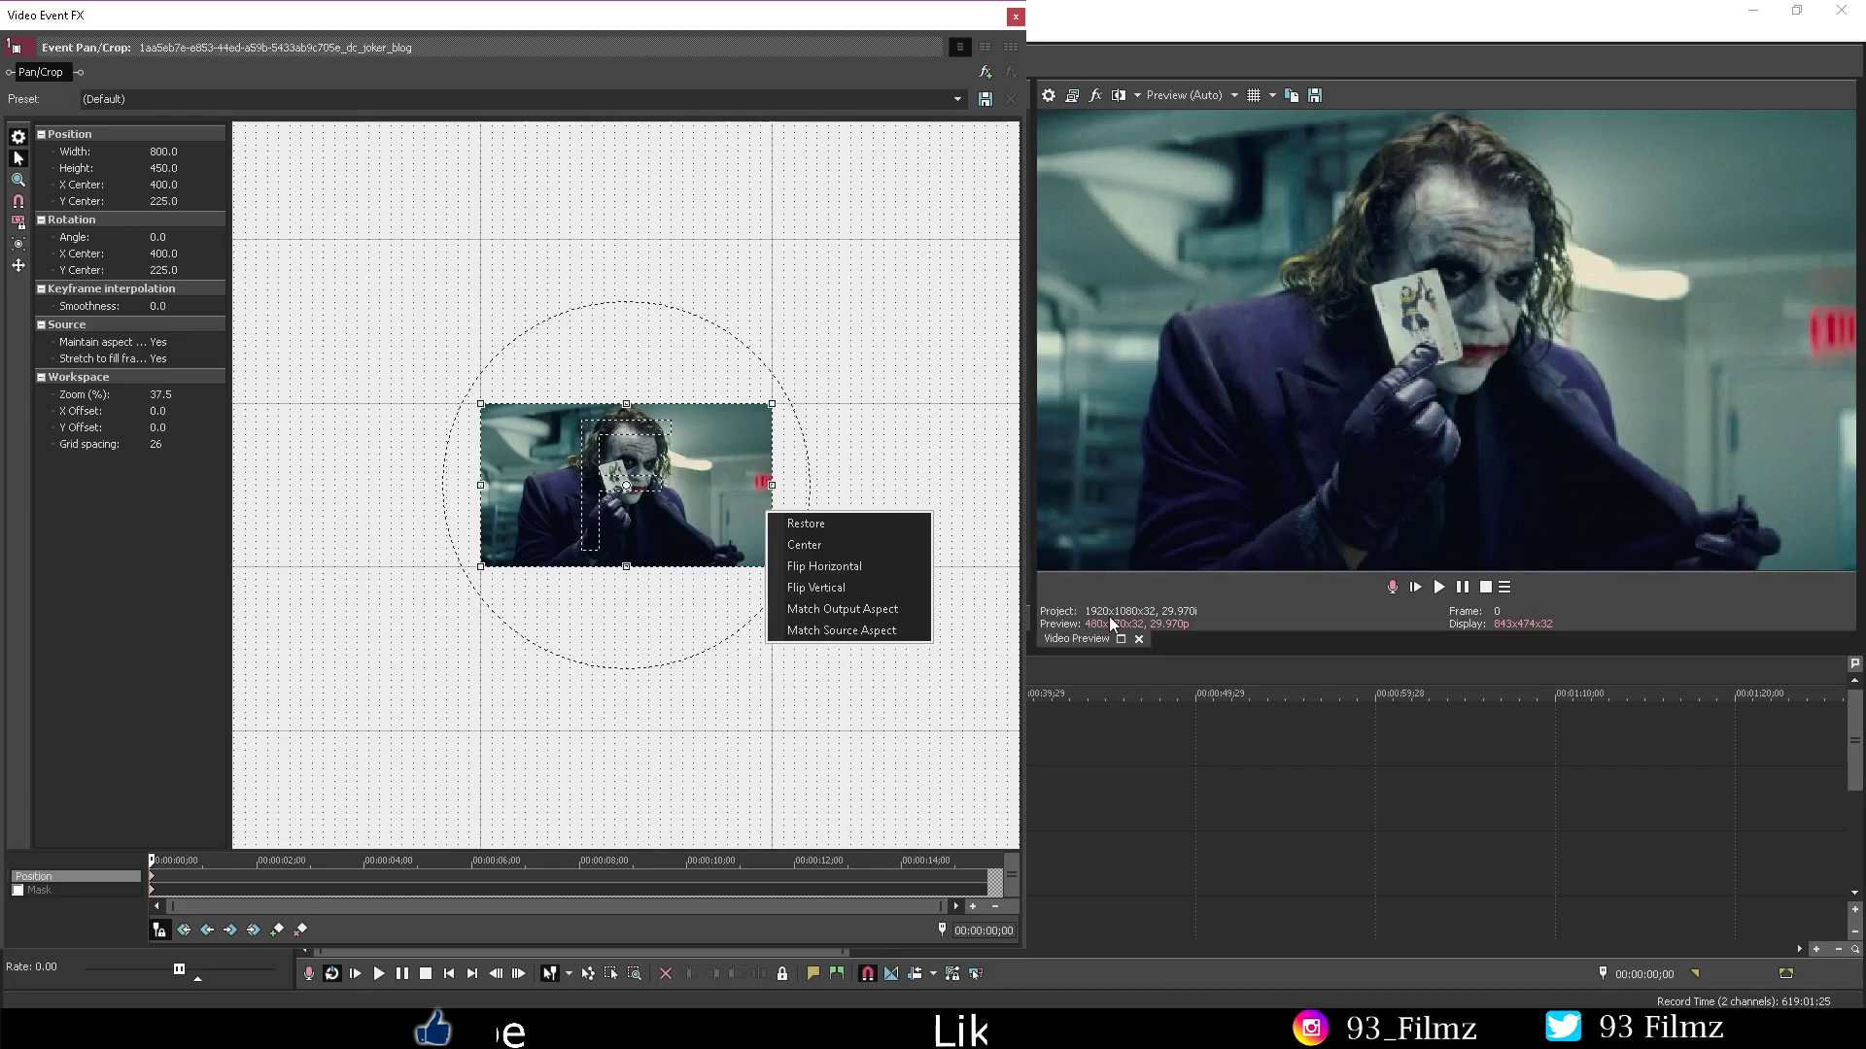
{"action": "left_click", "coordinate": [876, 482]}
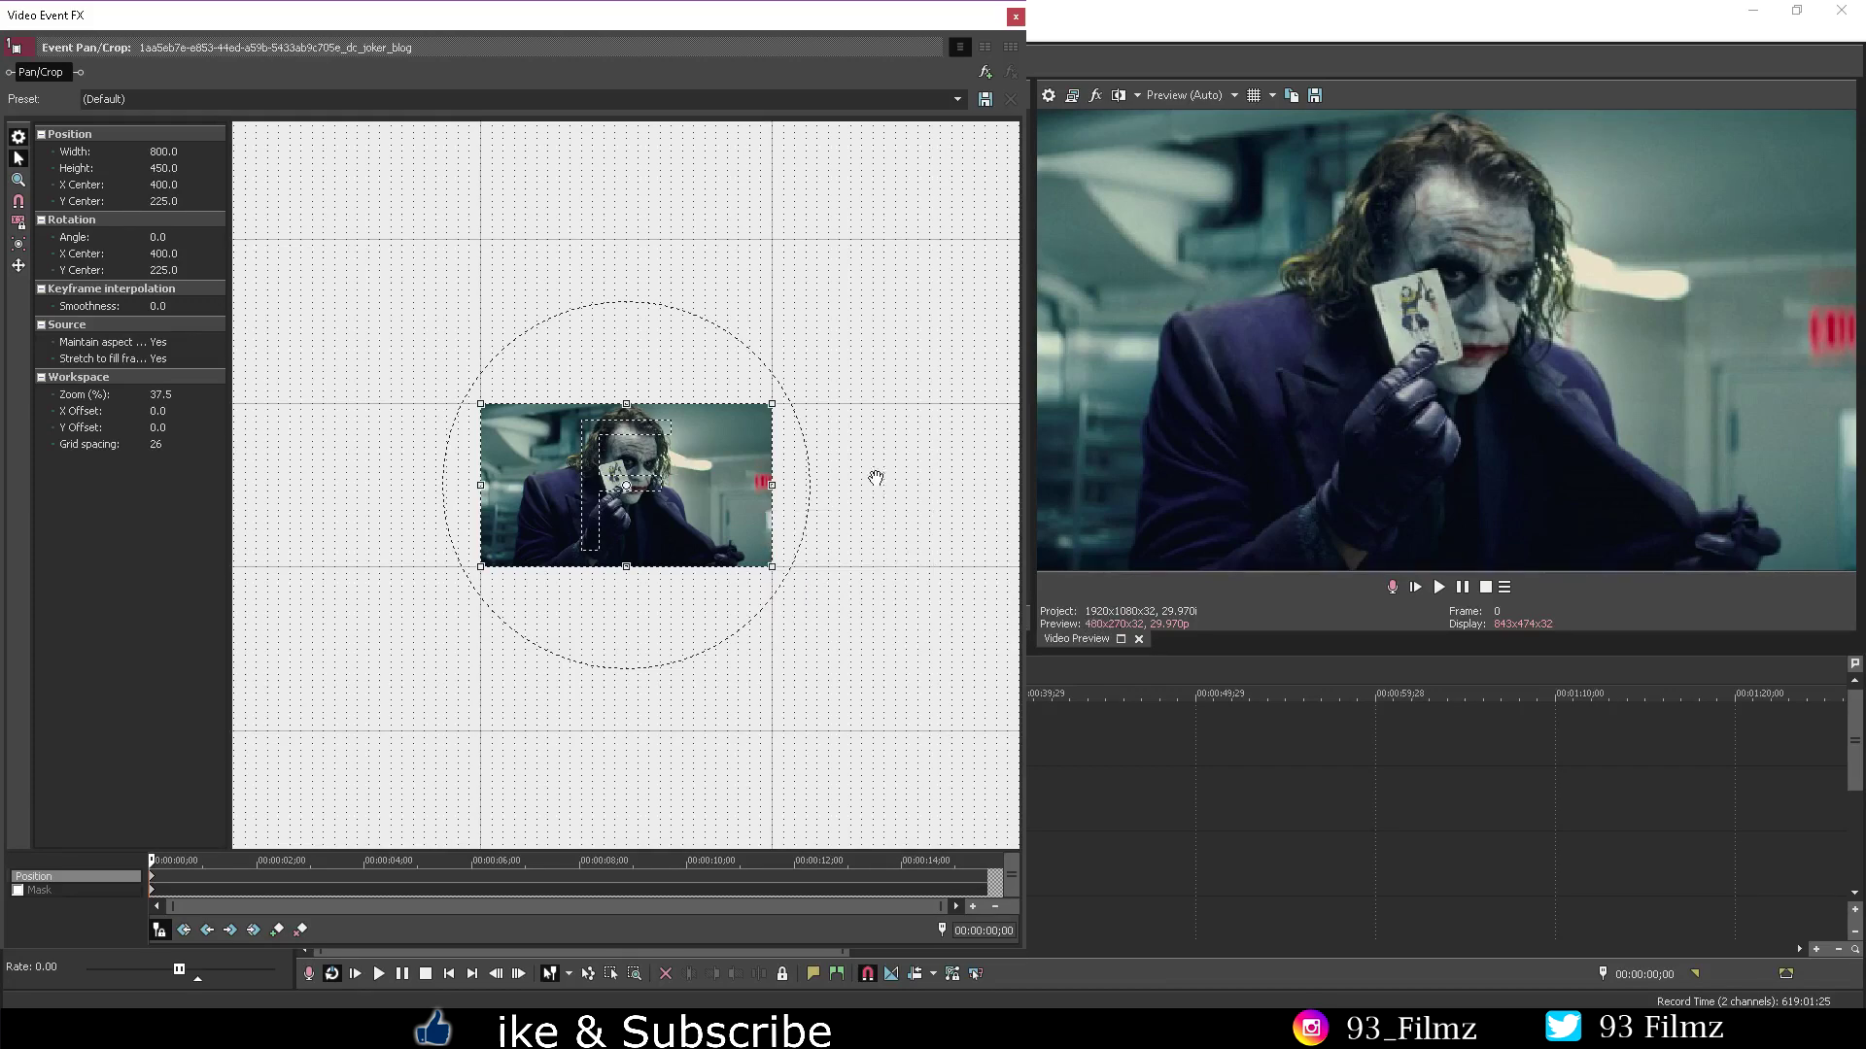
Step: Close the Joker clip's Pan/Crop and open Pan/Crop for the IMG_3509 photo
{"action": "left_click", "coordinate": [1015, 19]}
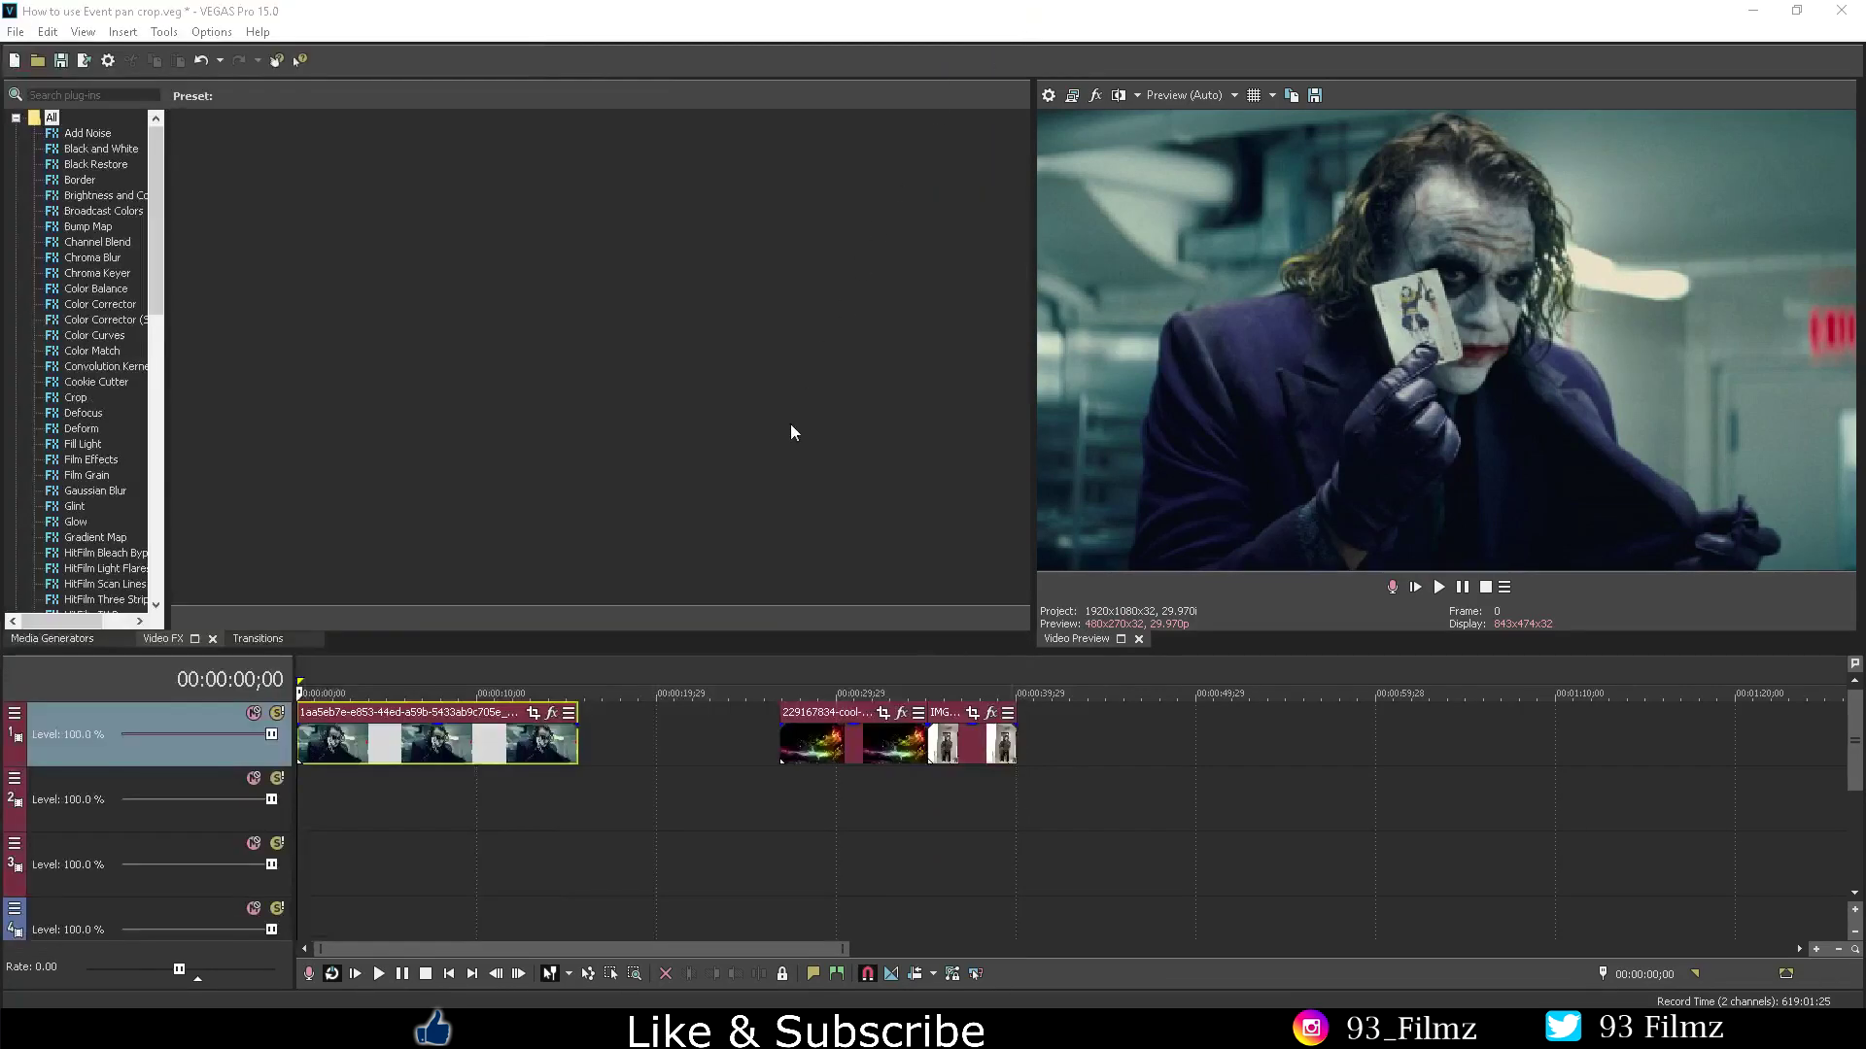
{"action": "left_click", "coordinate": [935, 751]}
{"action": "left_click", "coordinate": [971, 712]}
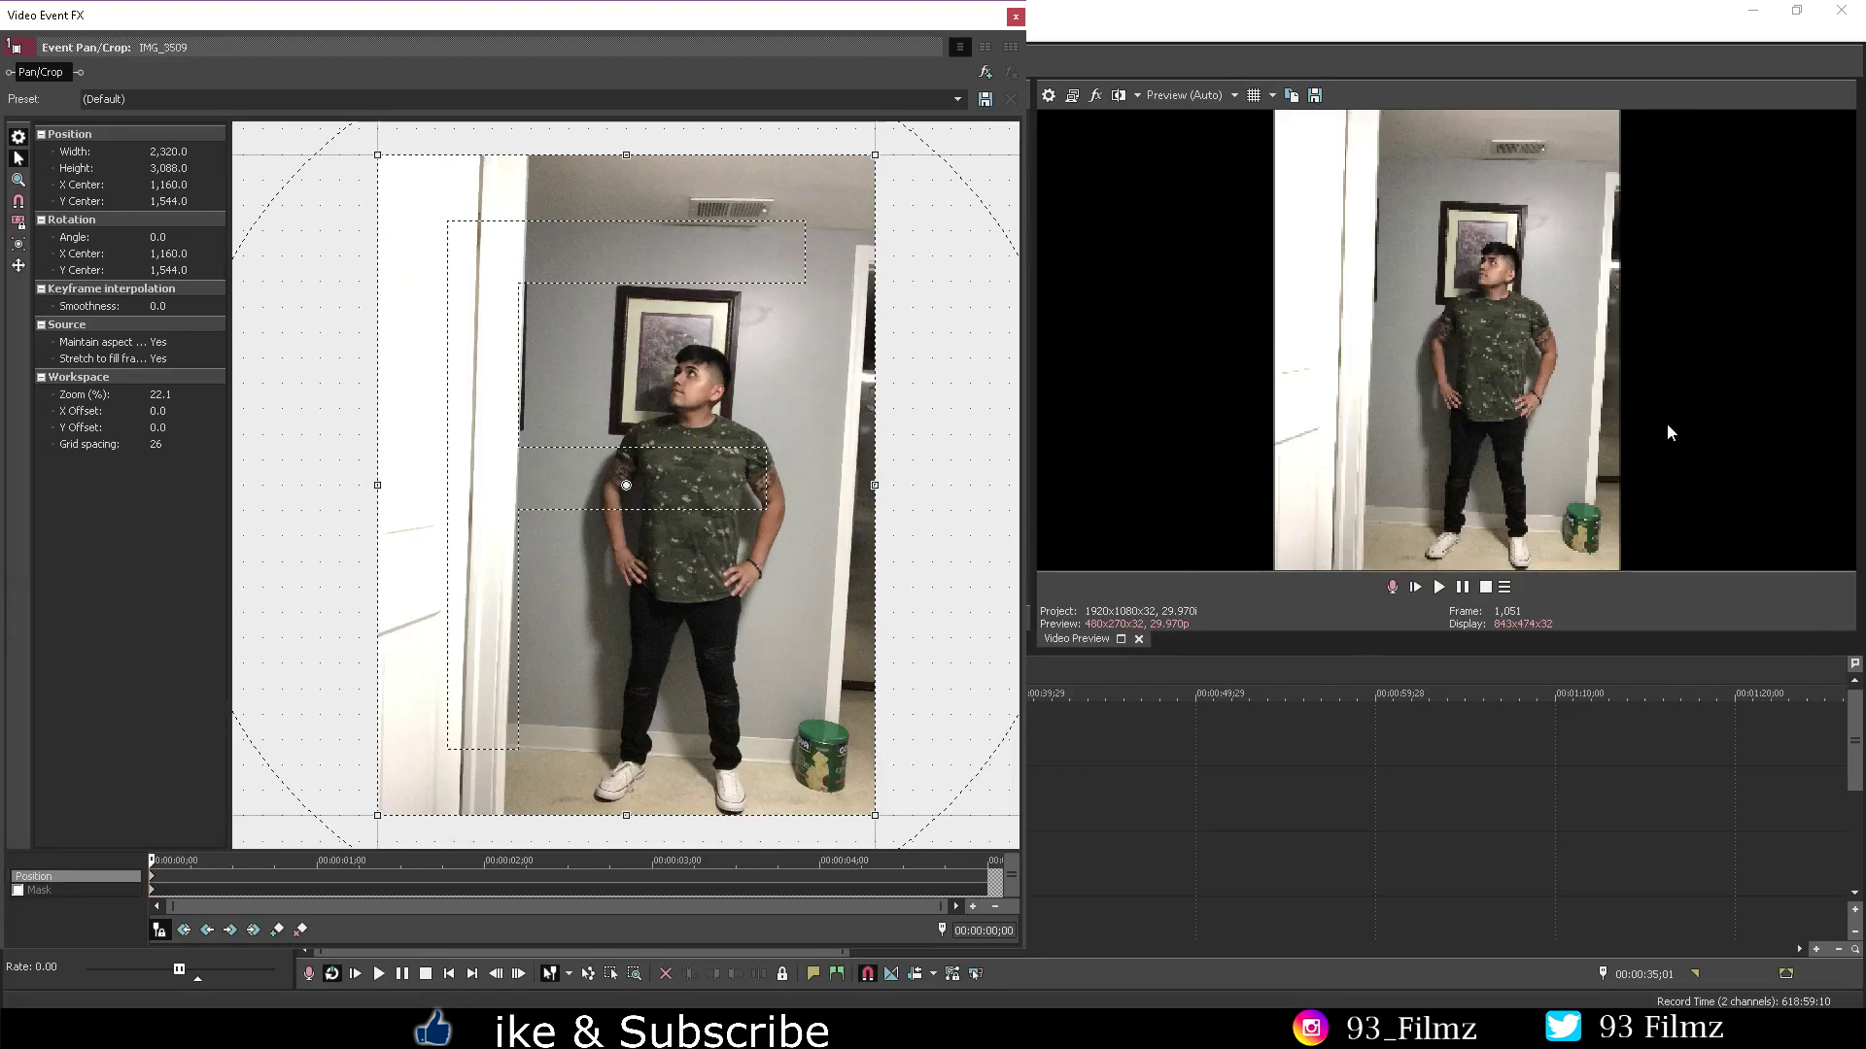
Step: Try Match Output Aspect, then fit the whole photo with Match Source Aspect
{"action": "right_click", "coordinate": [831, 516]}
{"action": "left_click", "coordinate": [902, 614]}
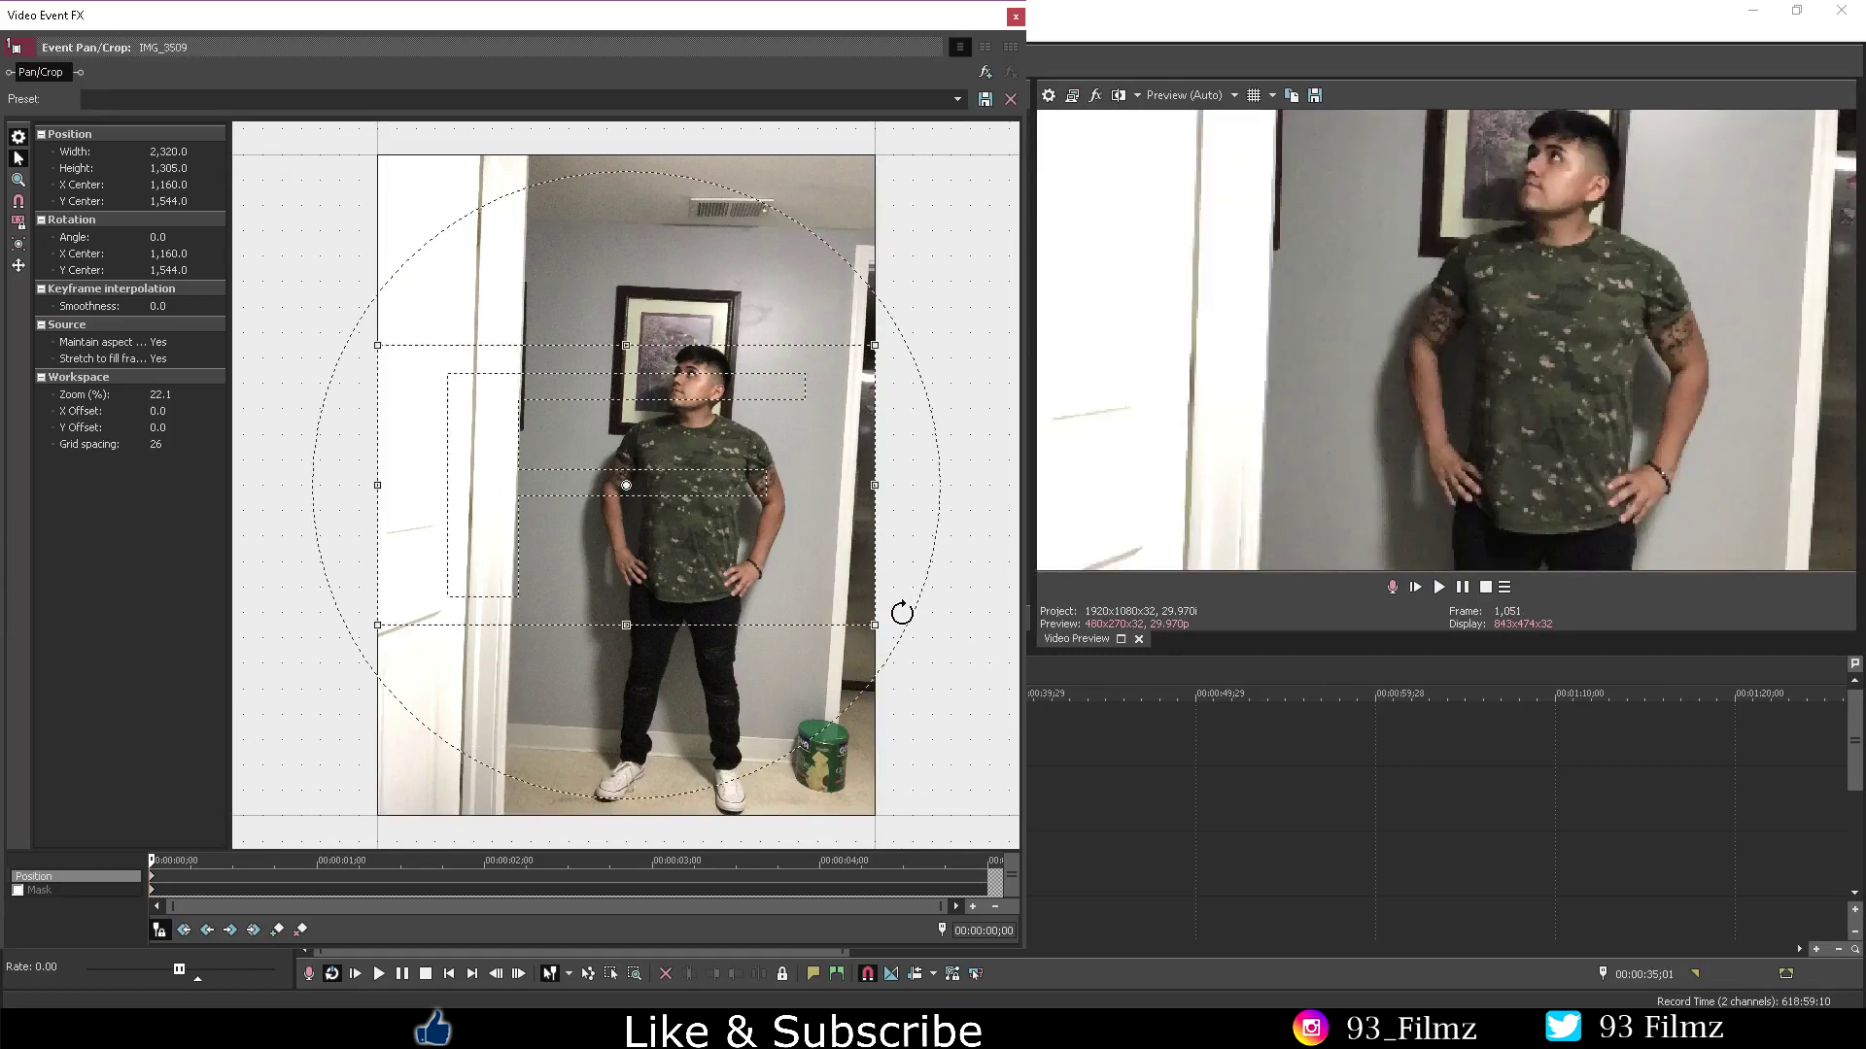
{"action": "right_click", "coordinate": [794, 573]}
{"action": "left_click", "coordinate": [880, 687]}
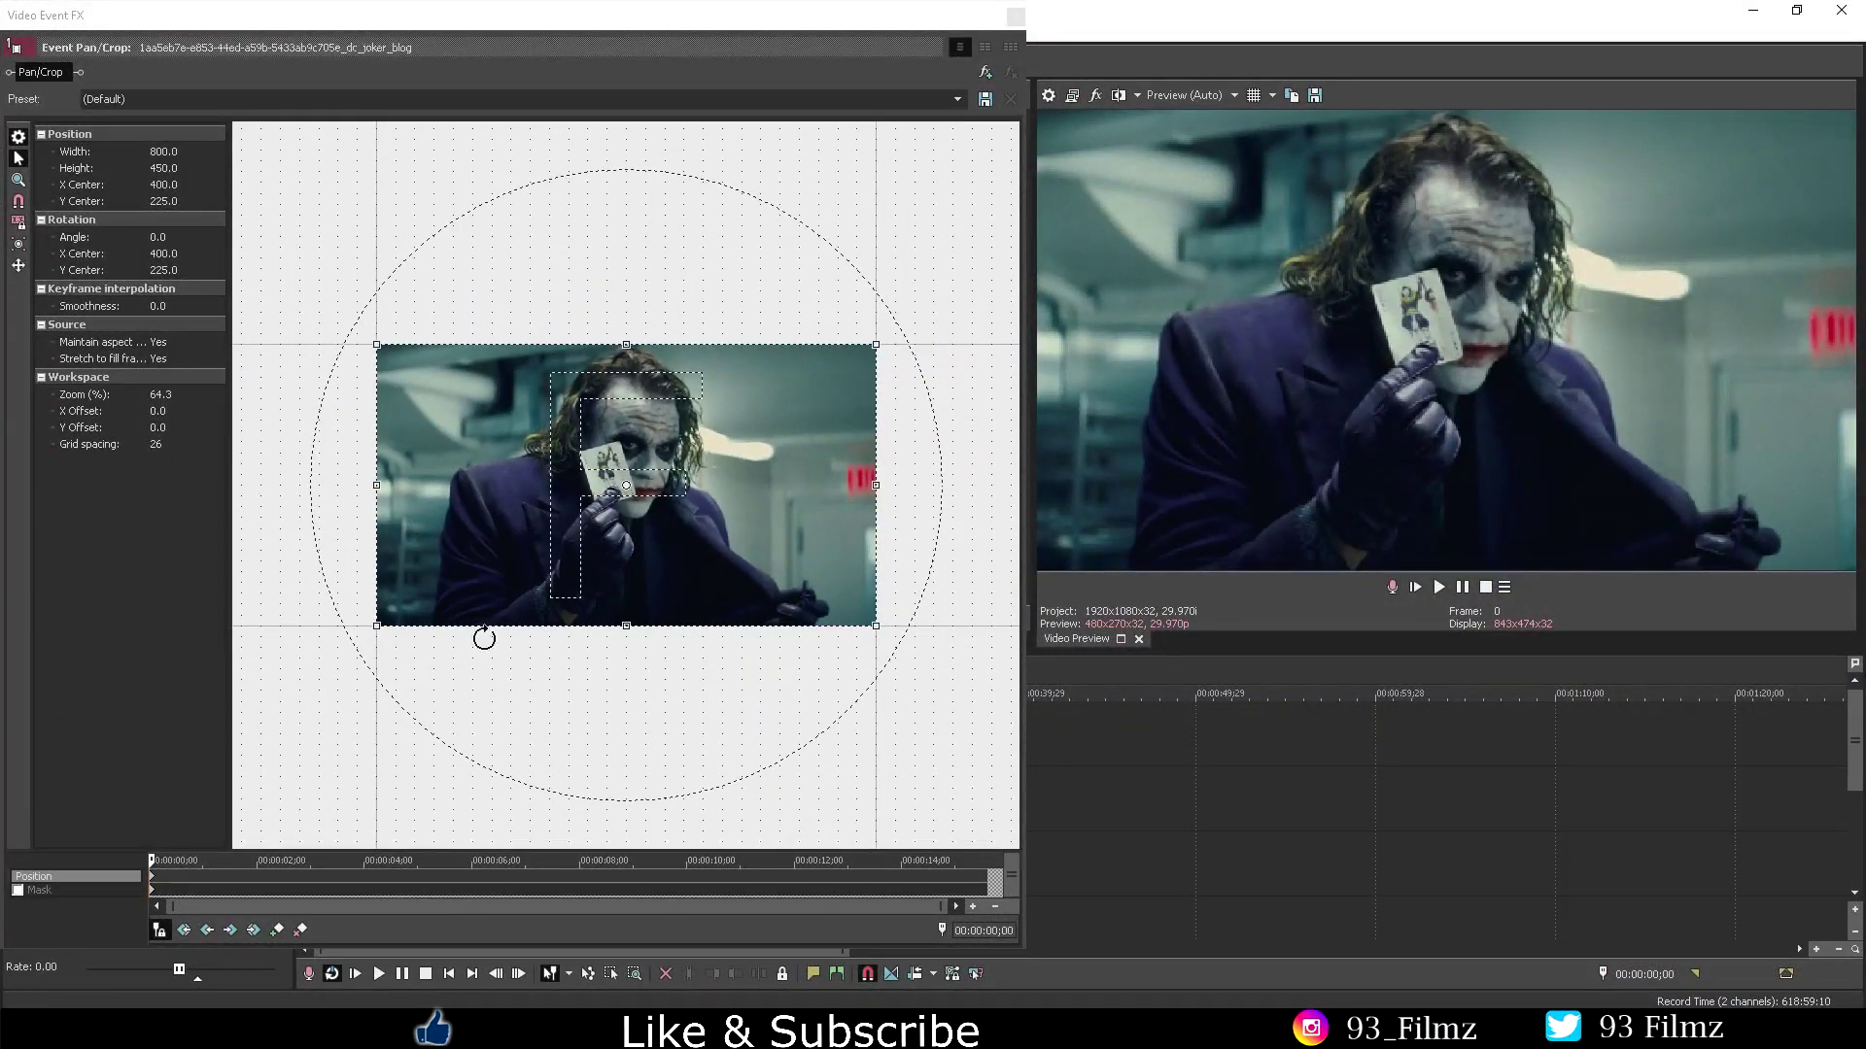
{"action": "scroll", "coordinate": [479, 632], "scroll_direction": "down", "scroll_amount": 3}
{"action": "left_click_drag", "start_coordinate": [616, 308], "coordinate": [705, 334]}
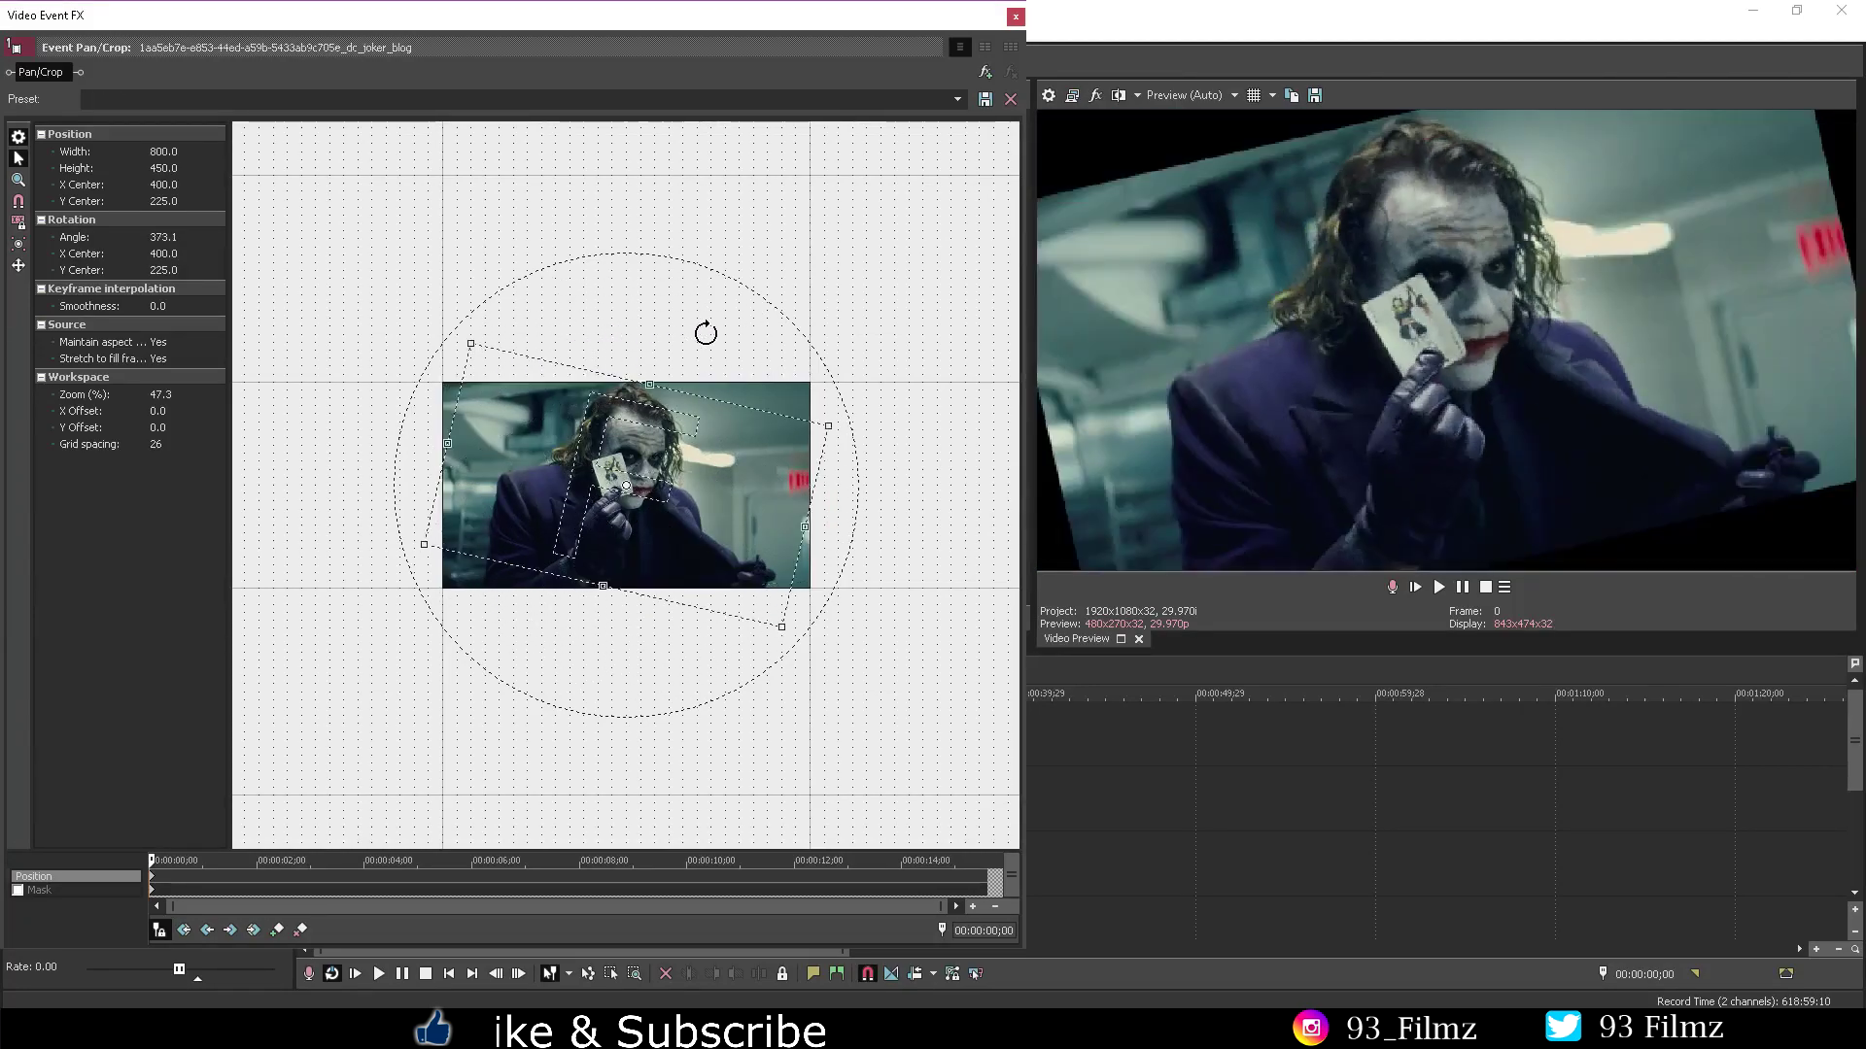
{"action": "right_click", "coordinate": [726, 453]}
{"action": "left_click", "coordinate": [767, 464]}
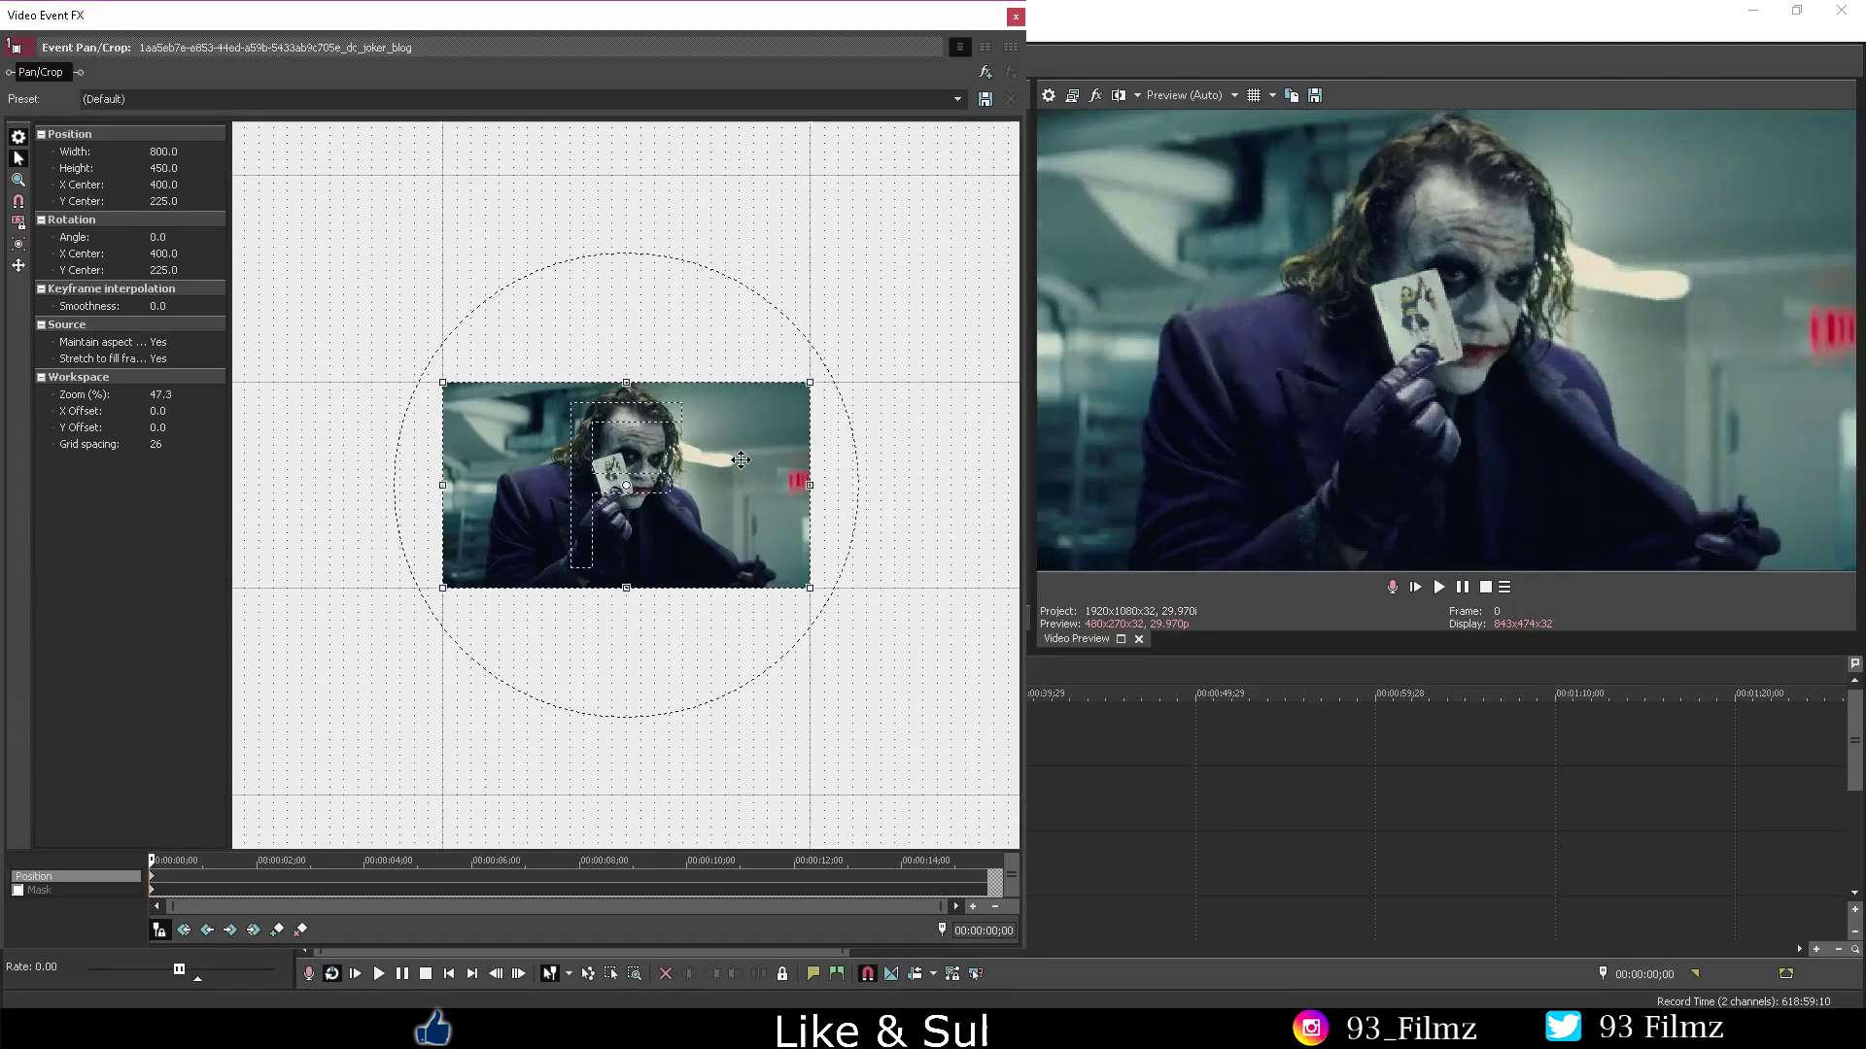
{"action": "scroll", "coordinate": [943, 225], "scroll_direction": "up", "scroll_amount": 3}
{"action": "left_click_drag", "start_coordinate": [942, 224], "coordinate": [846, 245]}
{"action": "scroll", "coordinate": [874, 462], "scroll_direction": "up", "scroll_amount": 3}
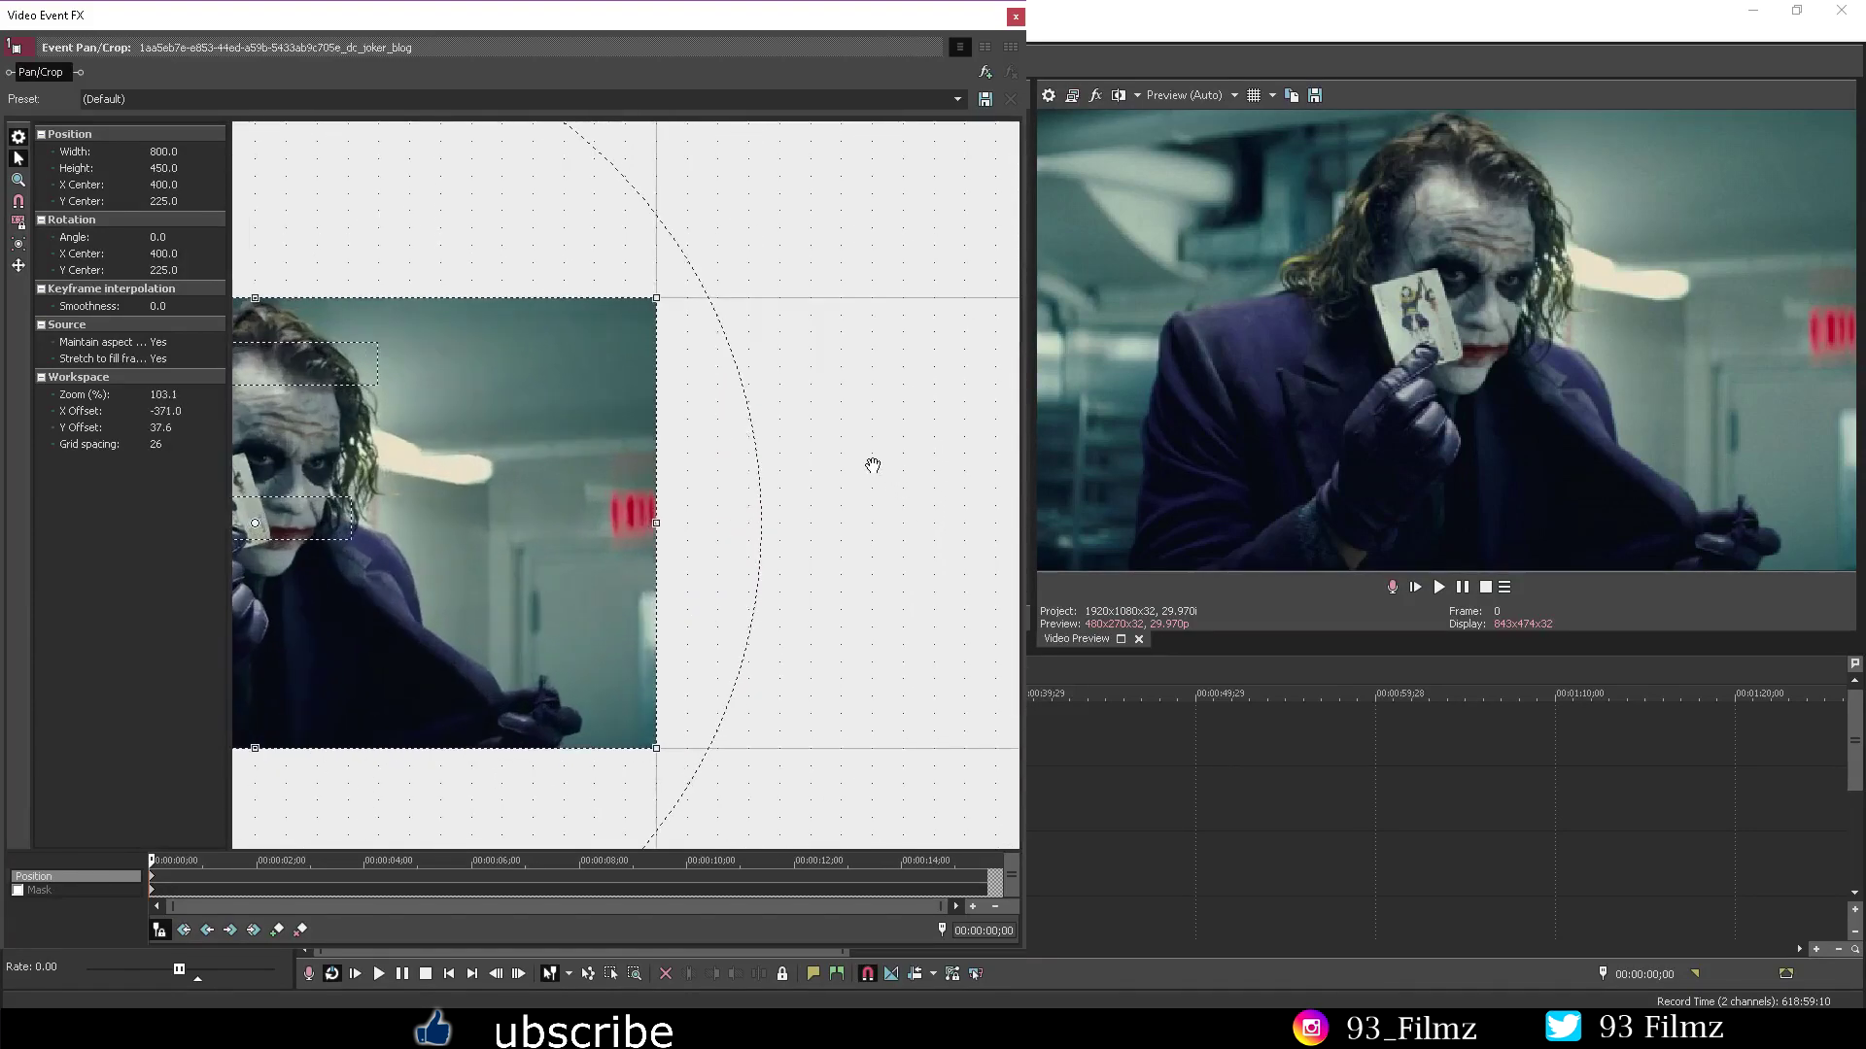
{"action": "left_click_drag", "start_coordinate": [875, 462], "coordinate": [778, 324]}
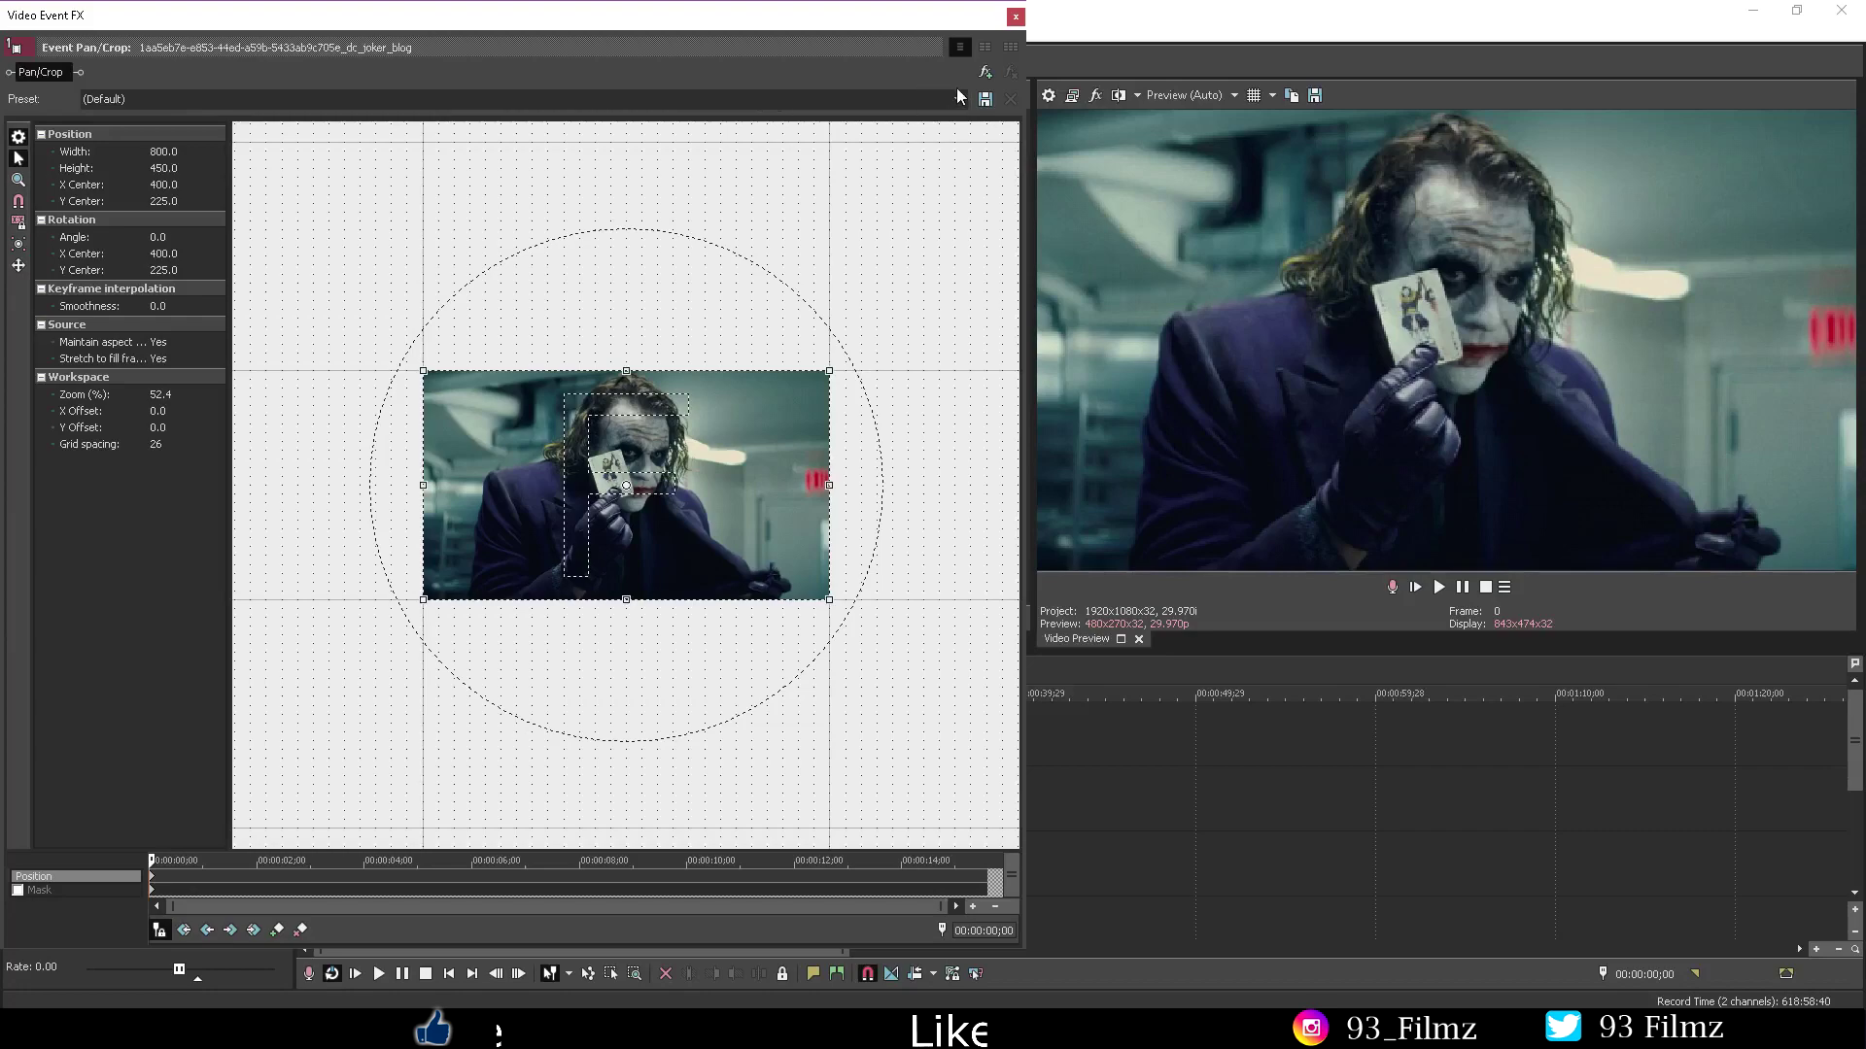
{"action": "left_click", "coordinate": [958, 99]}
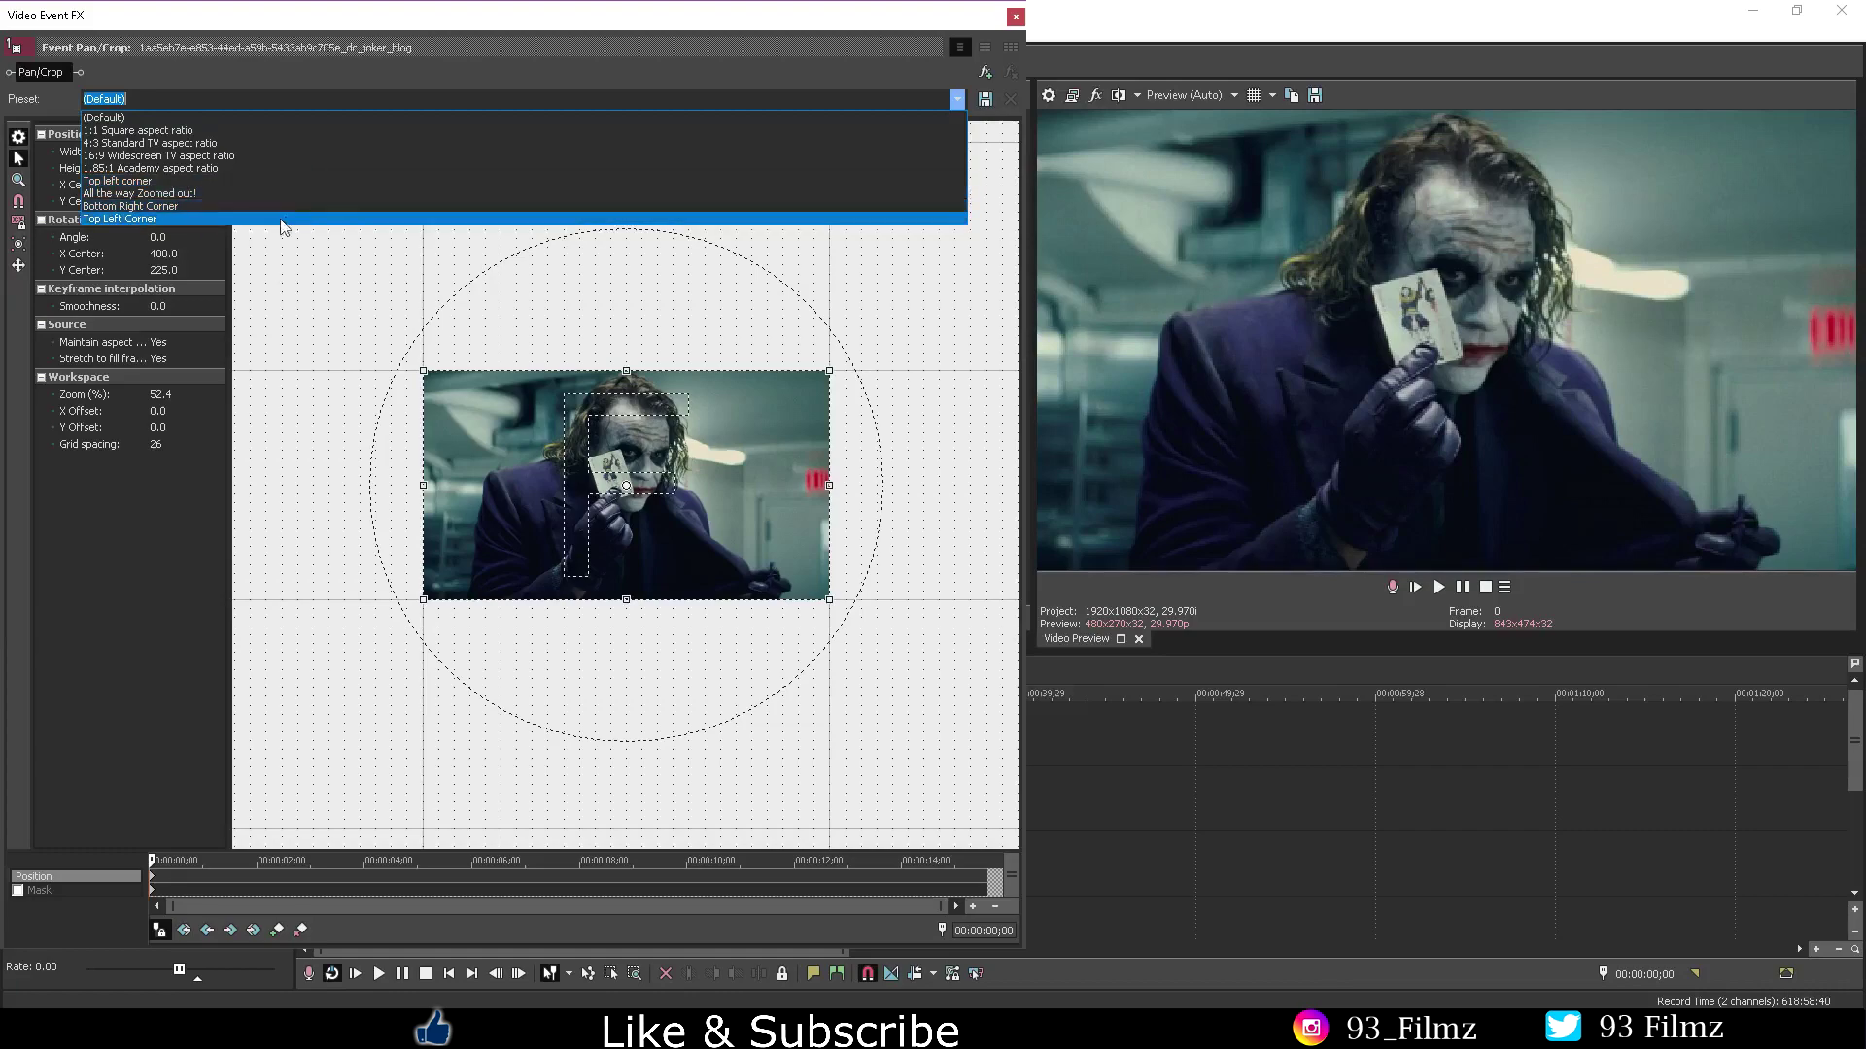
Step: Apply the 'All the way Zoomed out!' preset, then switch back to the (Default) preset
{"action": "left_click", "coordinate": [183, 196]}
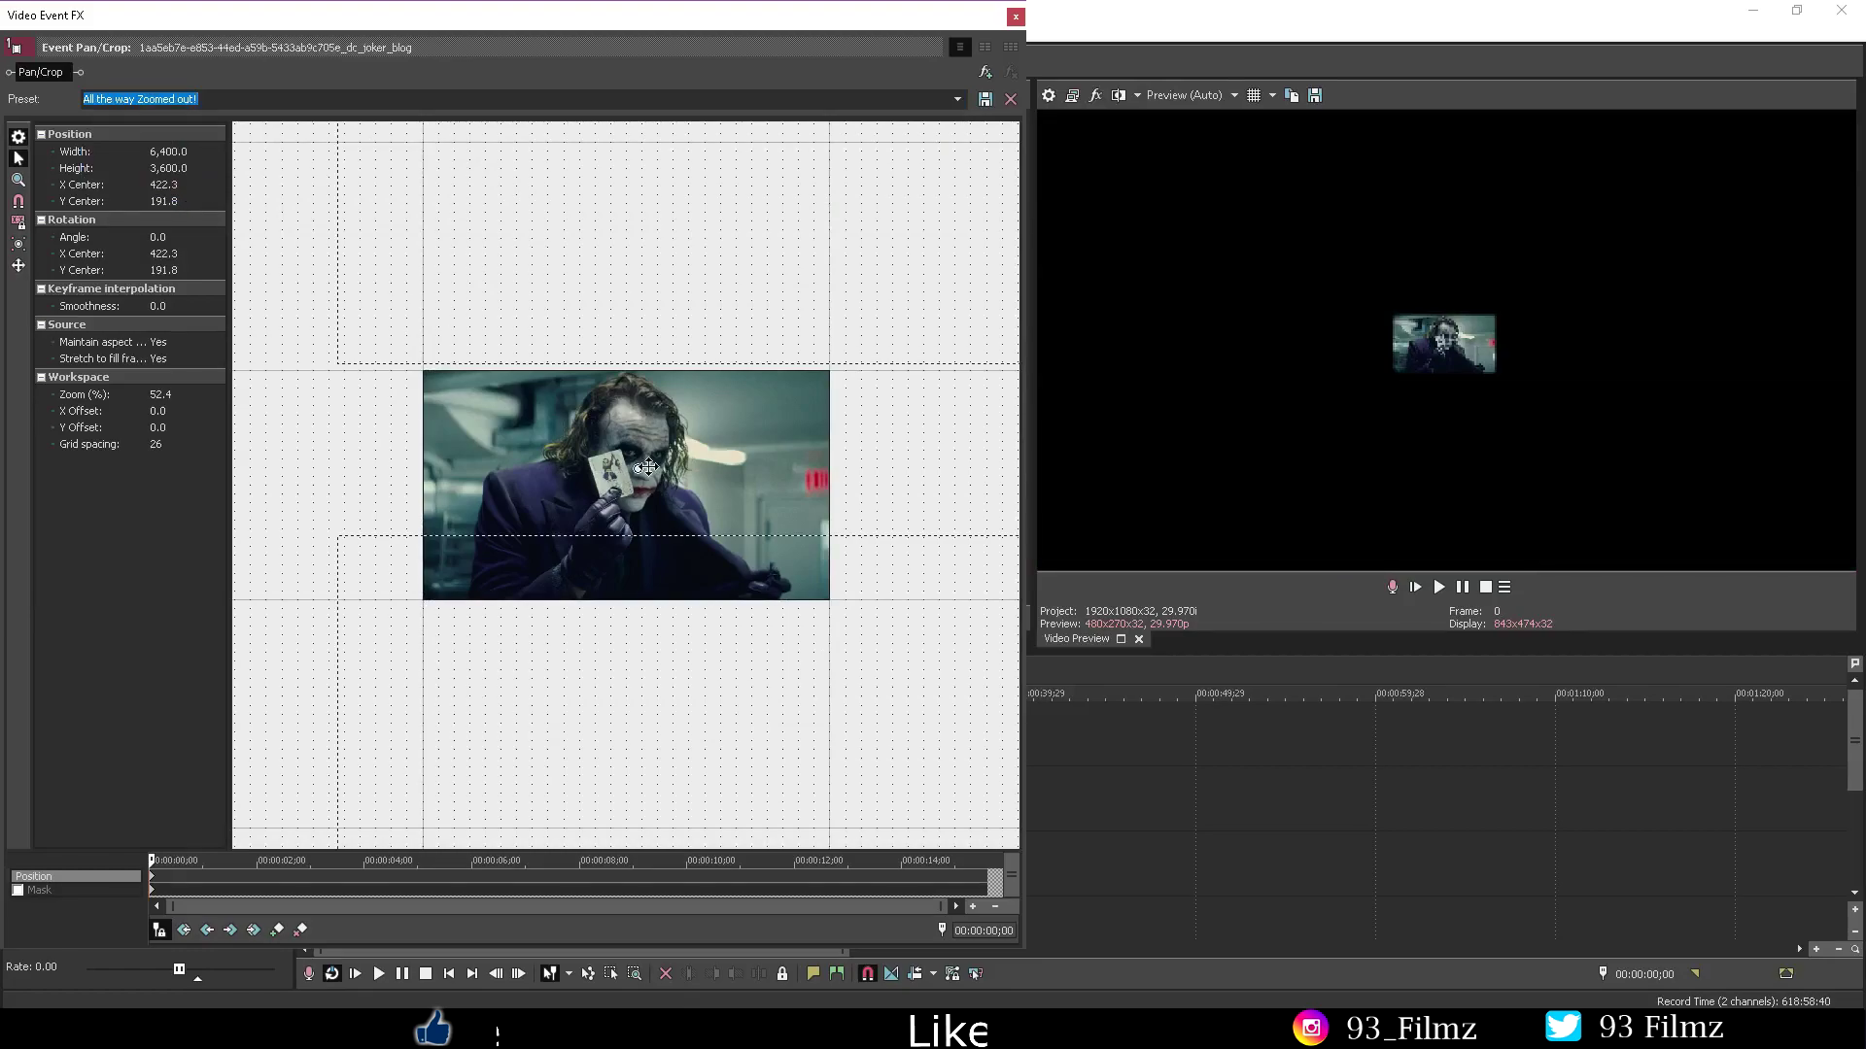
{"action": "scroll", "coordinate": [735, 636], "scroll_direction": "down", "scroll_amount": 5}
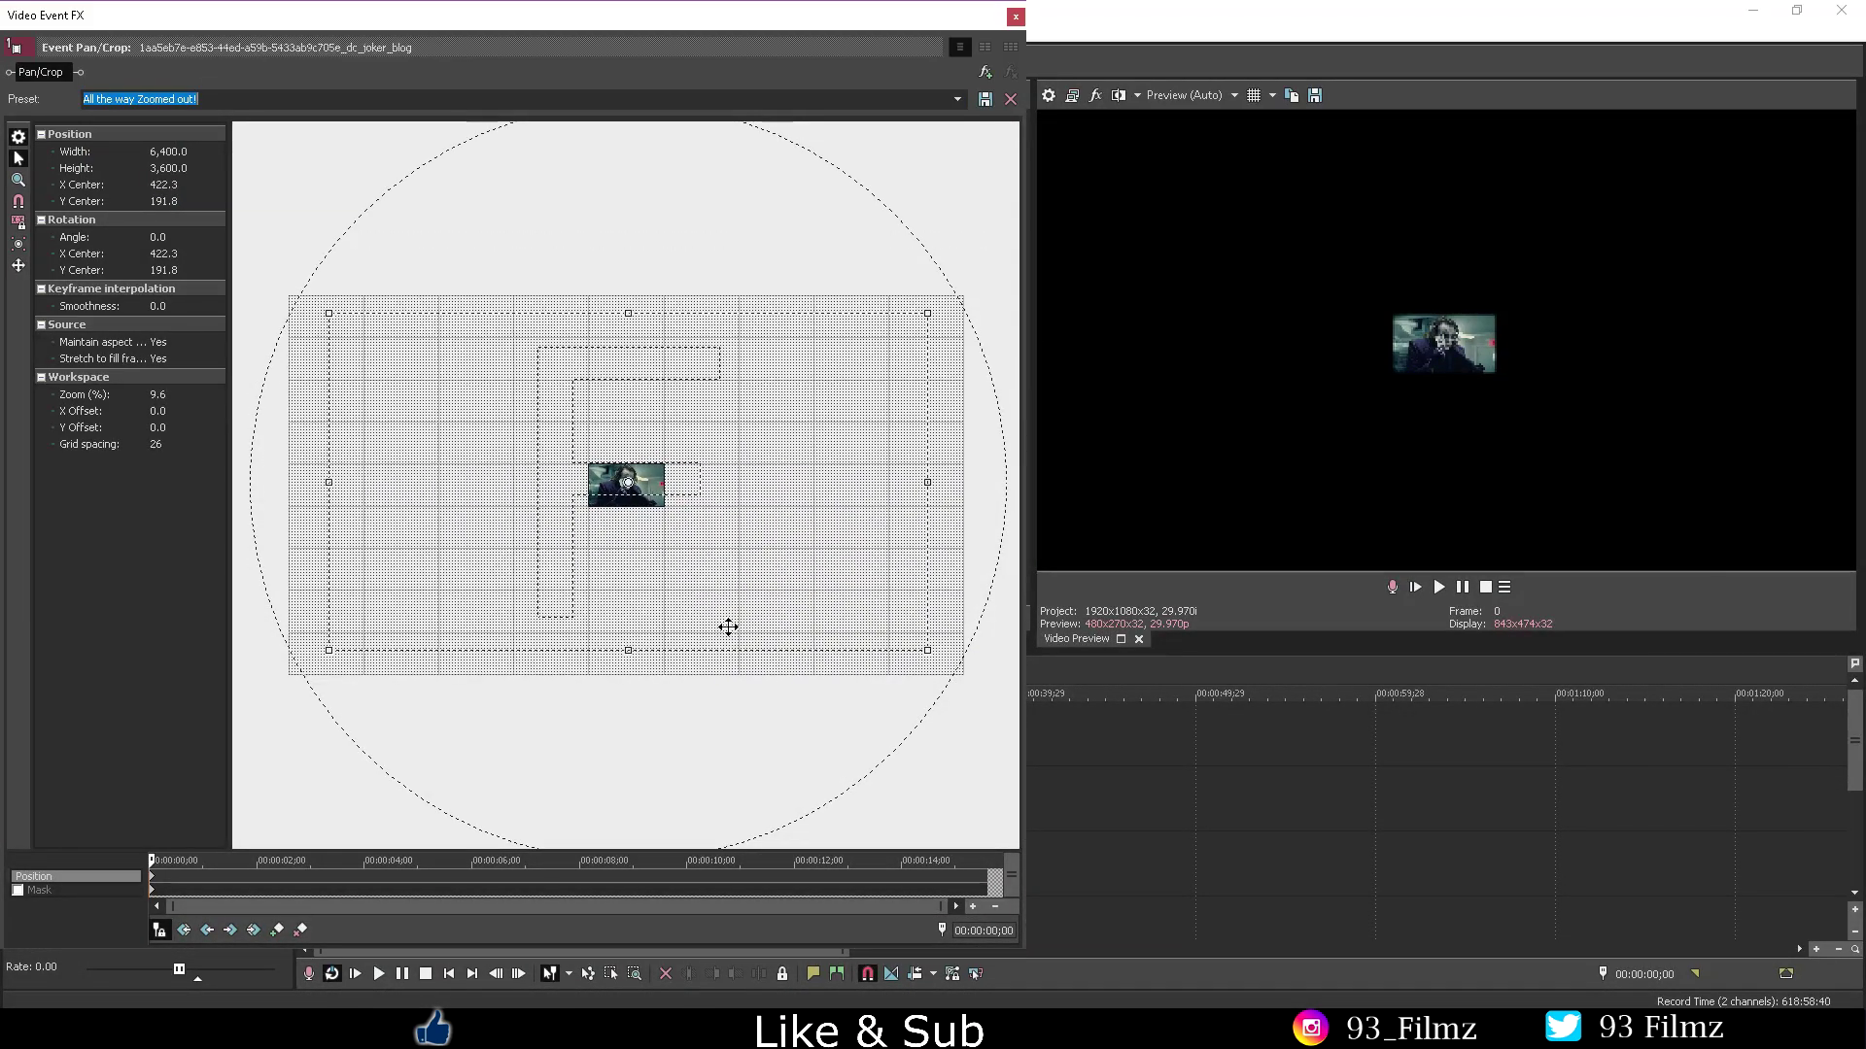
{"action": "left_click", "coordinate": [957, 98]}
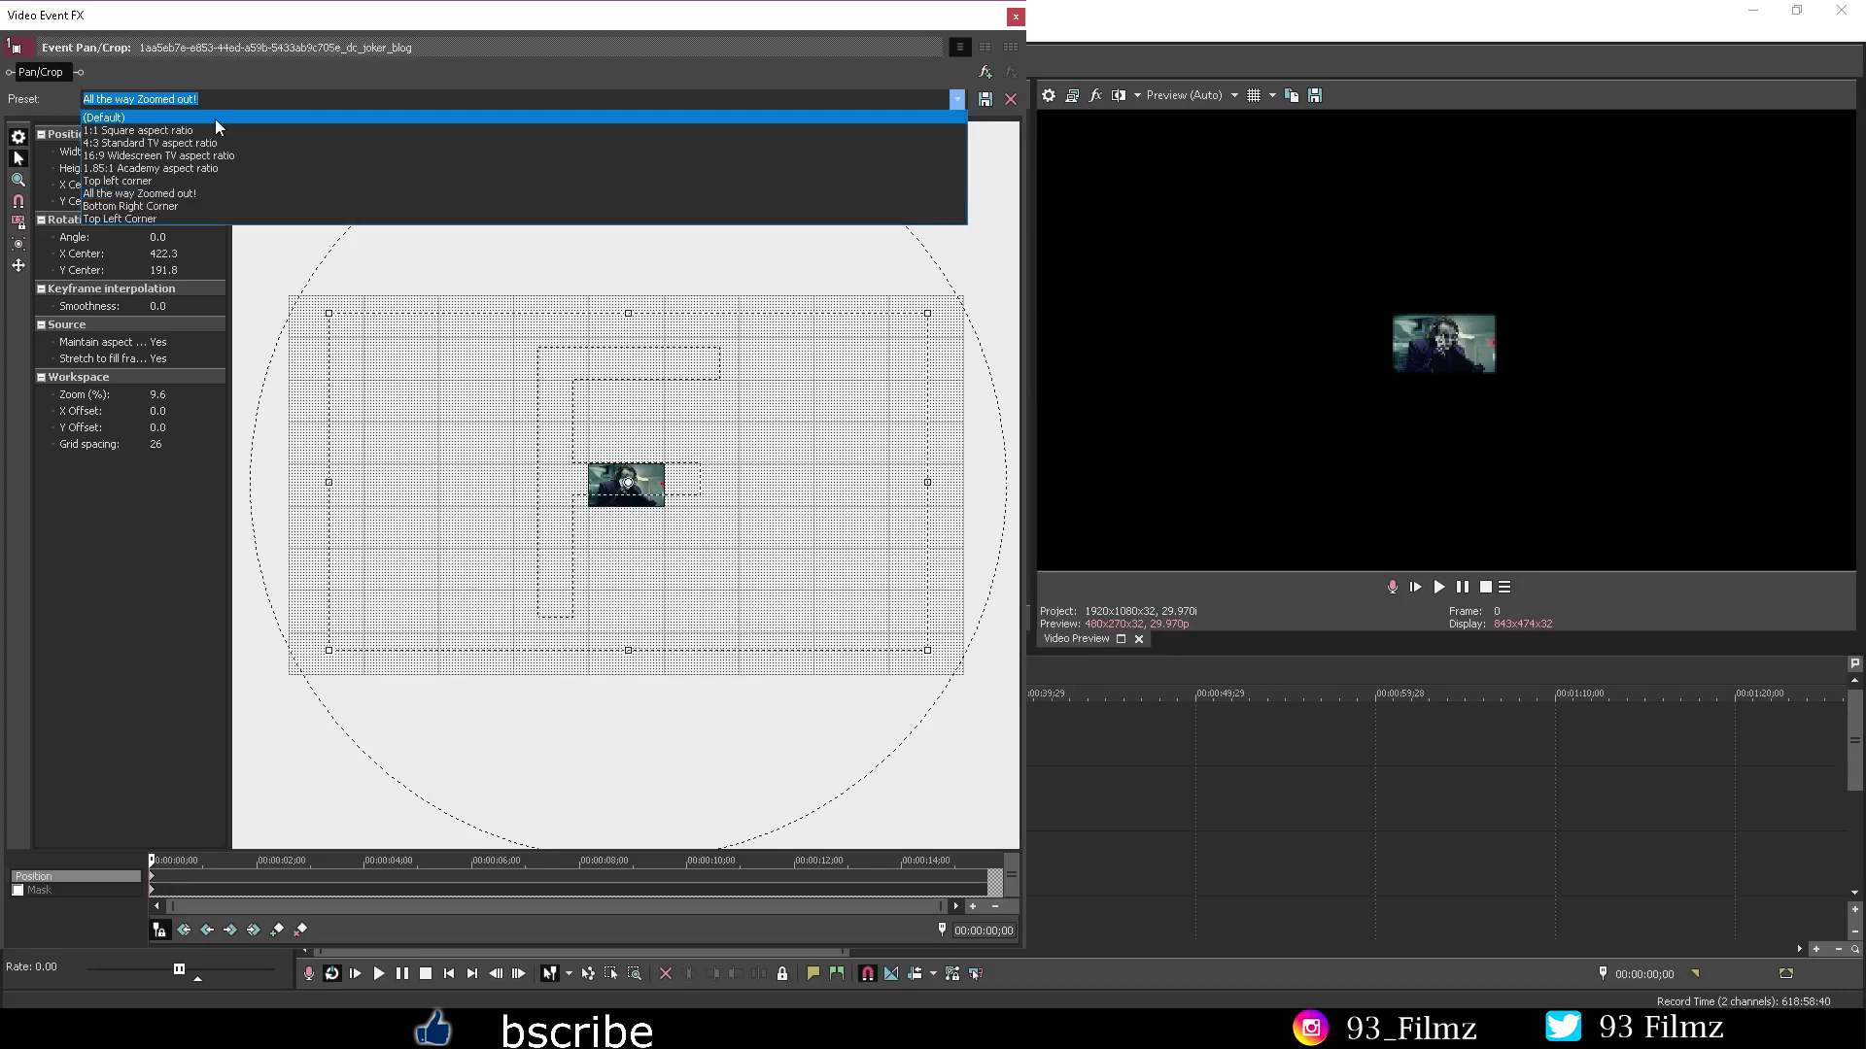
{"action": "left_click", "coordinate": [136, 113]}
{"action": "scroll", "coordinate": [687, 593], "scroll_direction": "up", "scroll_amount": 6}
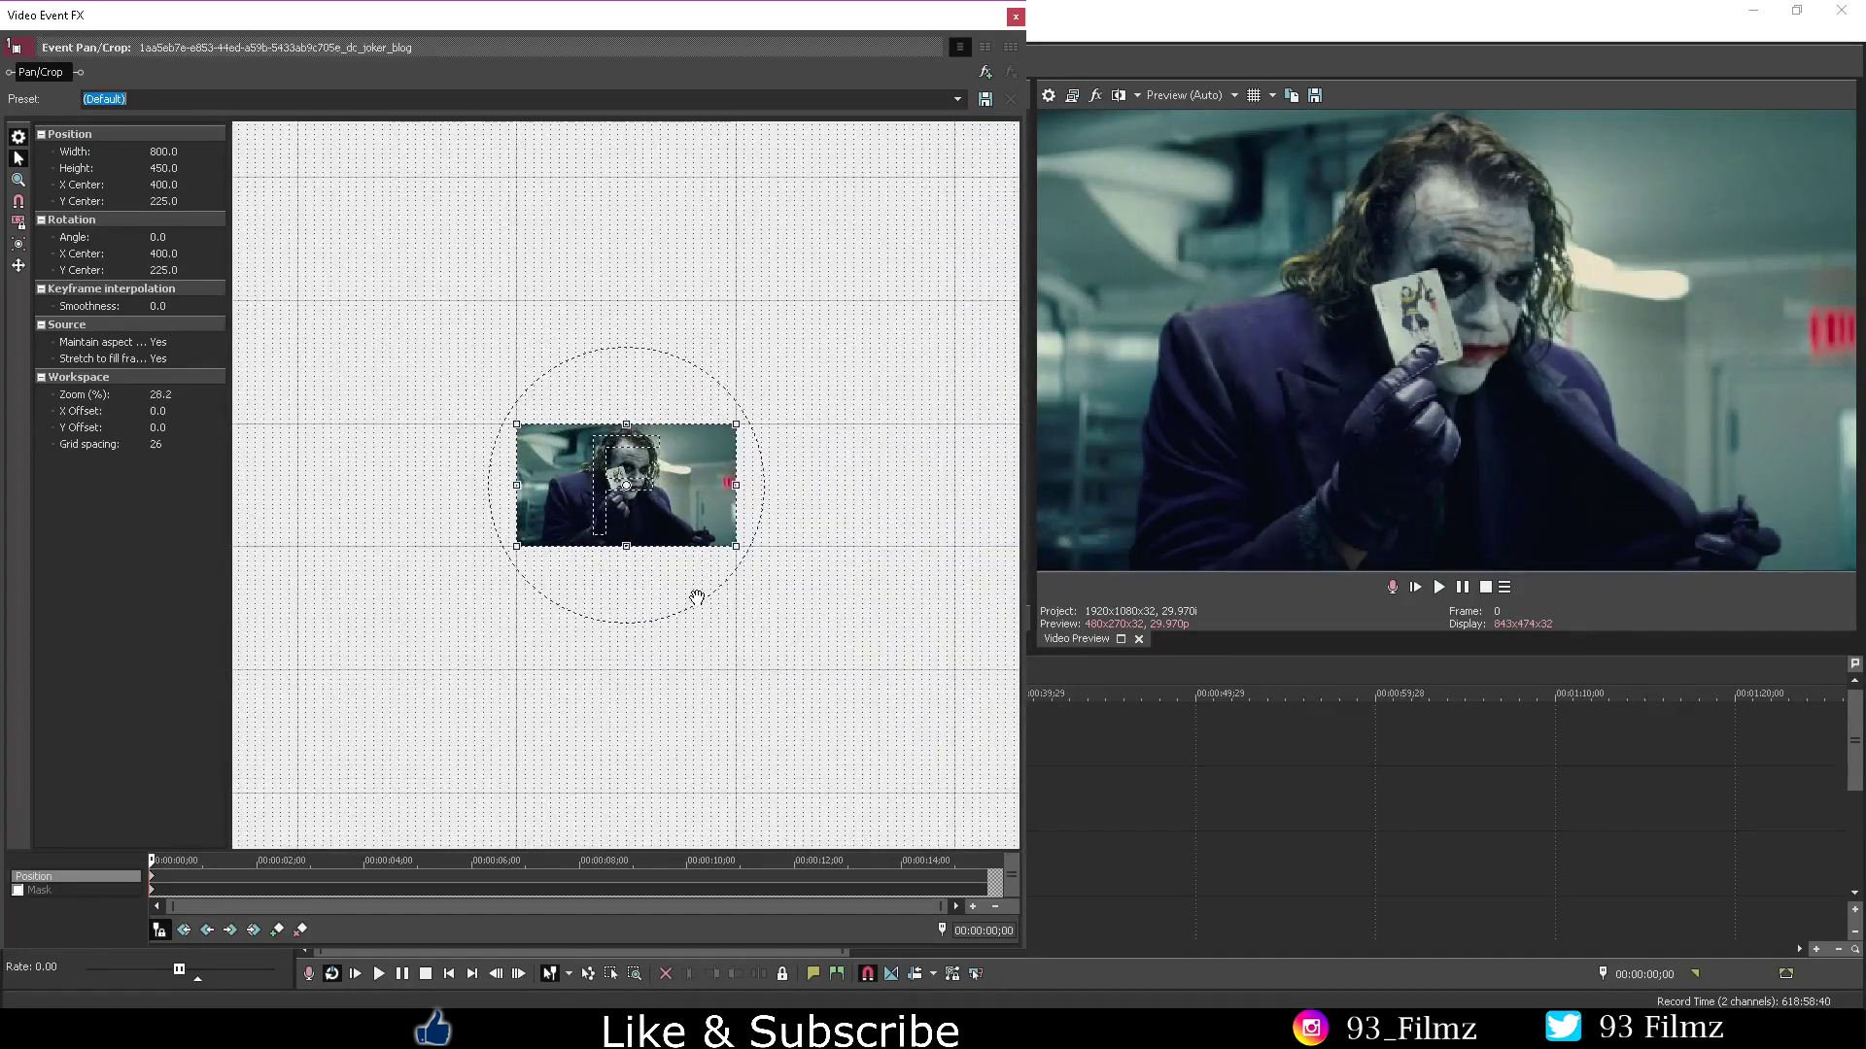
Step: Rotate the crop about 61 degrees, enlarge it, and save it as preset 'yt test'
{"action": "left_click_drag", "start_coordinate": [683, 383], "coordinate": [741, 486]}
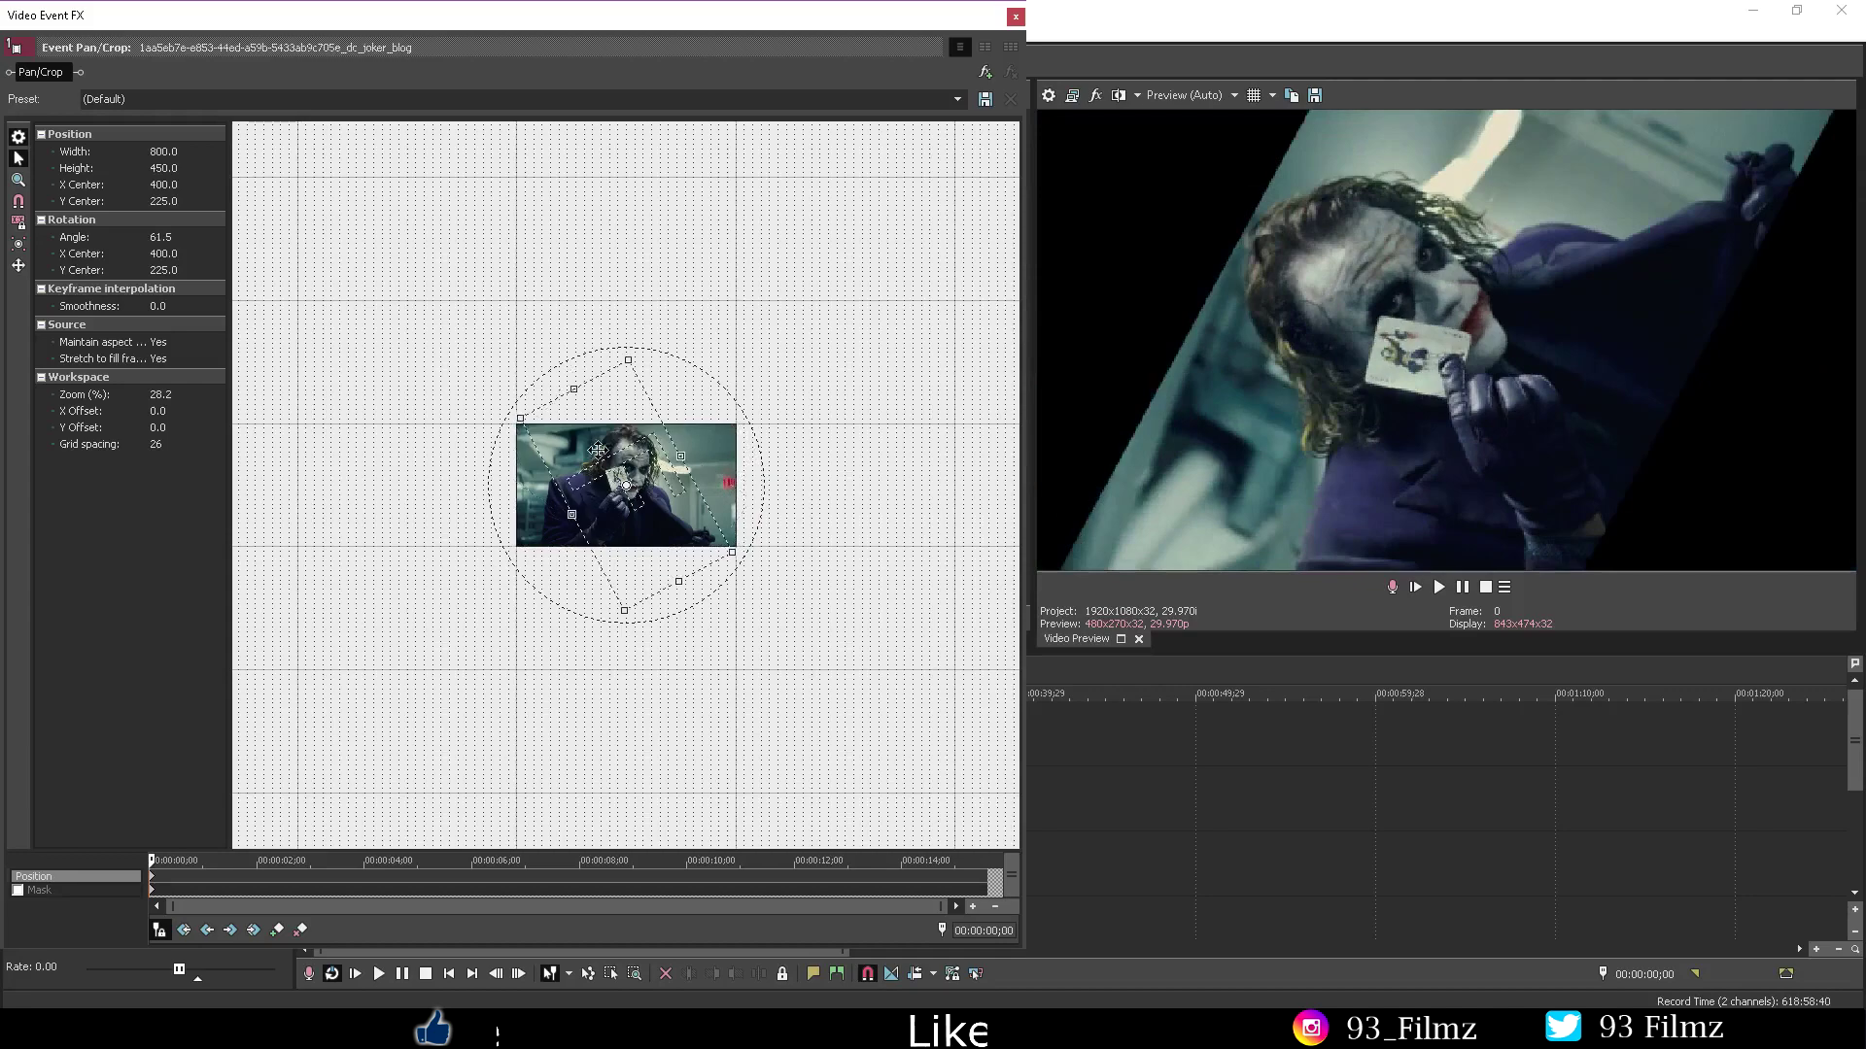
{"action": "left_click_drag", "start_coordinate": [524, 415], "coordinate": [411, 424]}
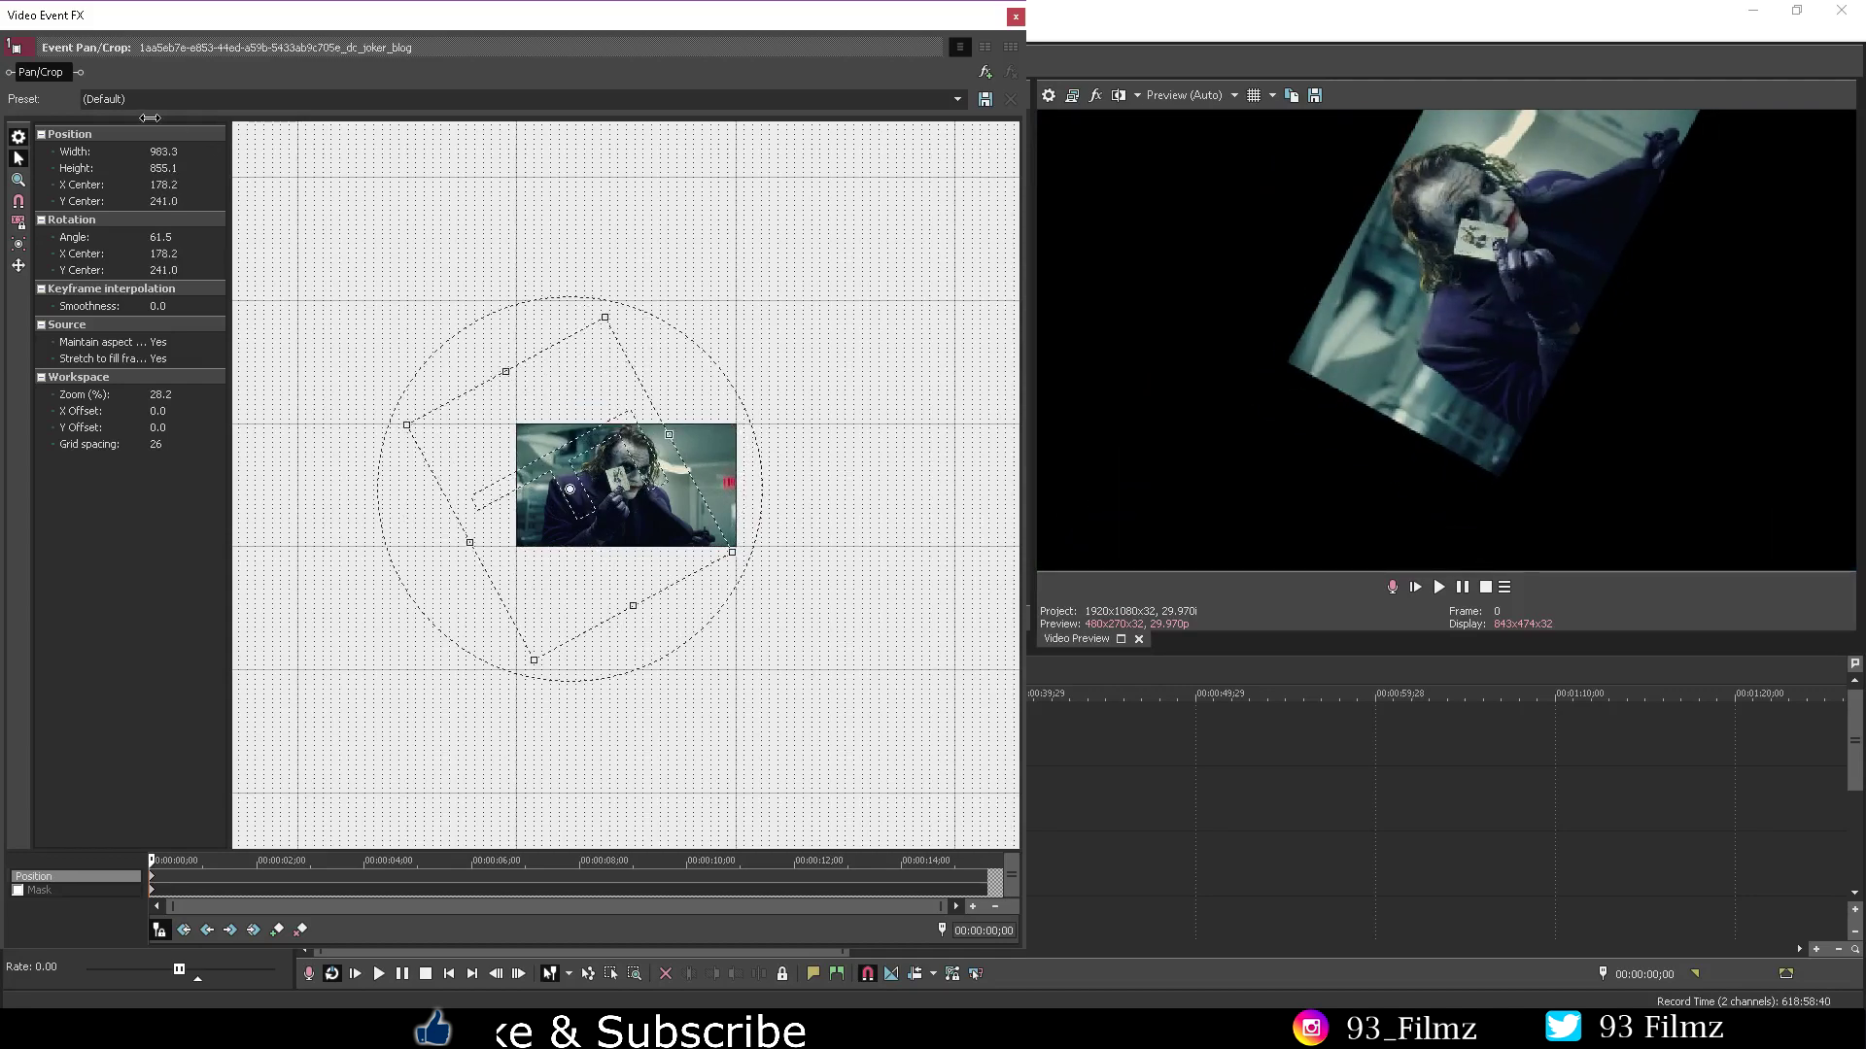
{"action": "left_click", "coordinate": [130, 100]}
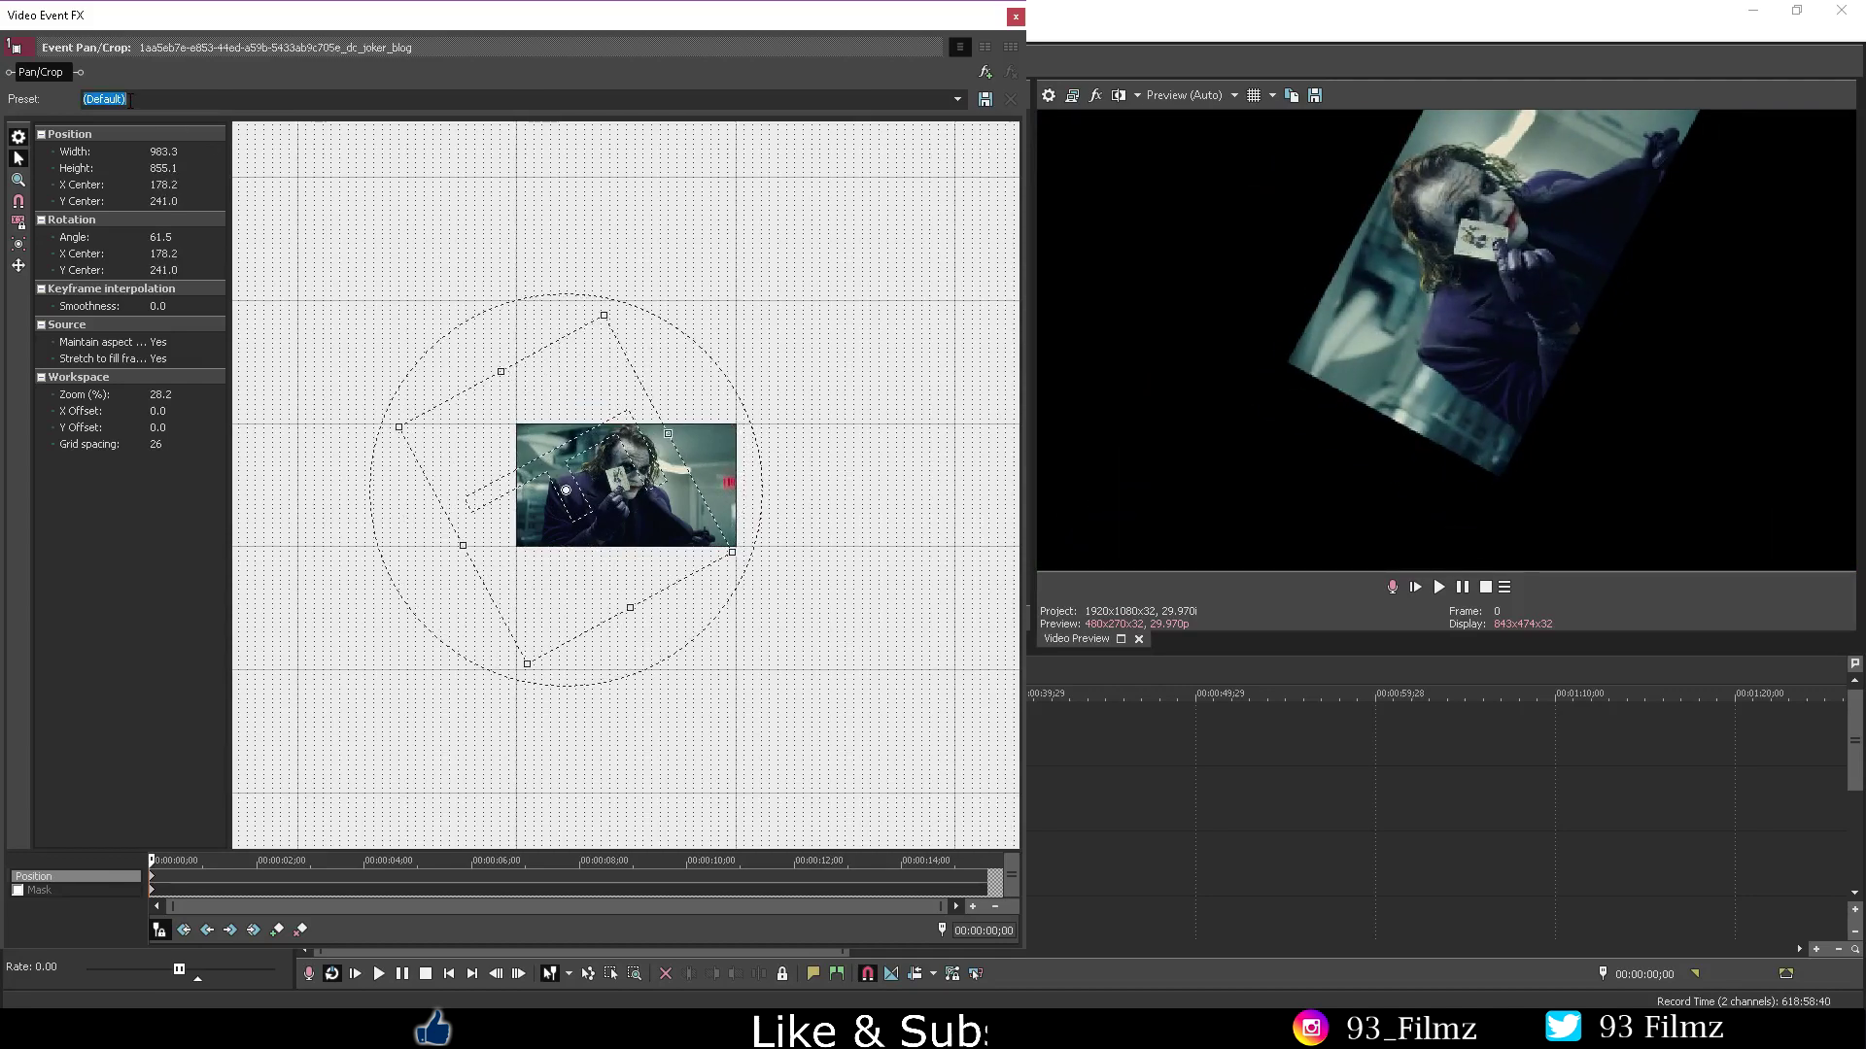
{"action": "type", "text": "yt test"}
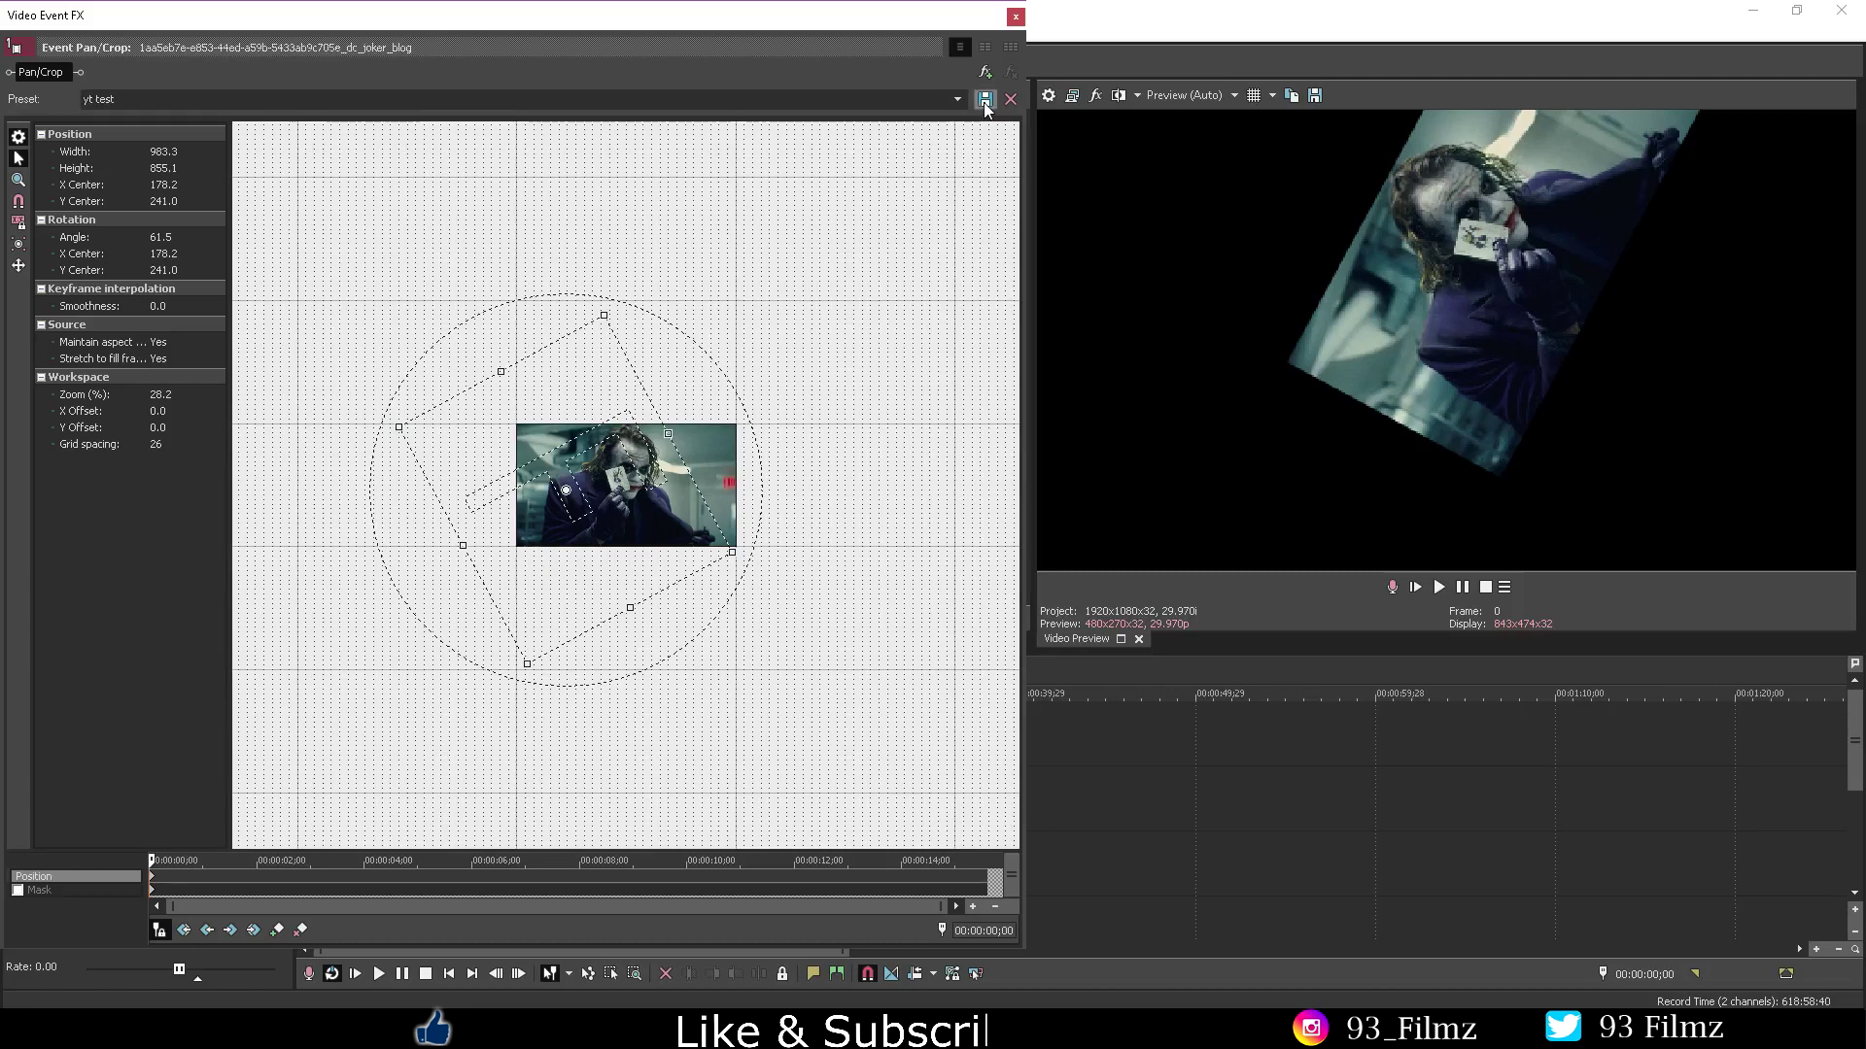
{"action": "left_click", "coordinate": [985, 99]}
Step: Delete the 'yt test' preset and reselect the (Default) preset
{"action": "left_click", "coordinate": [1014, 101]}
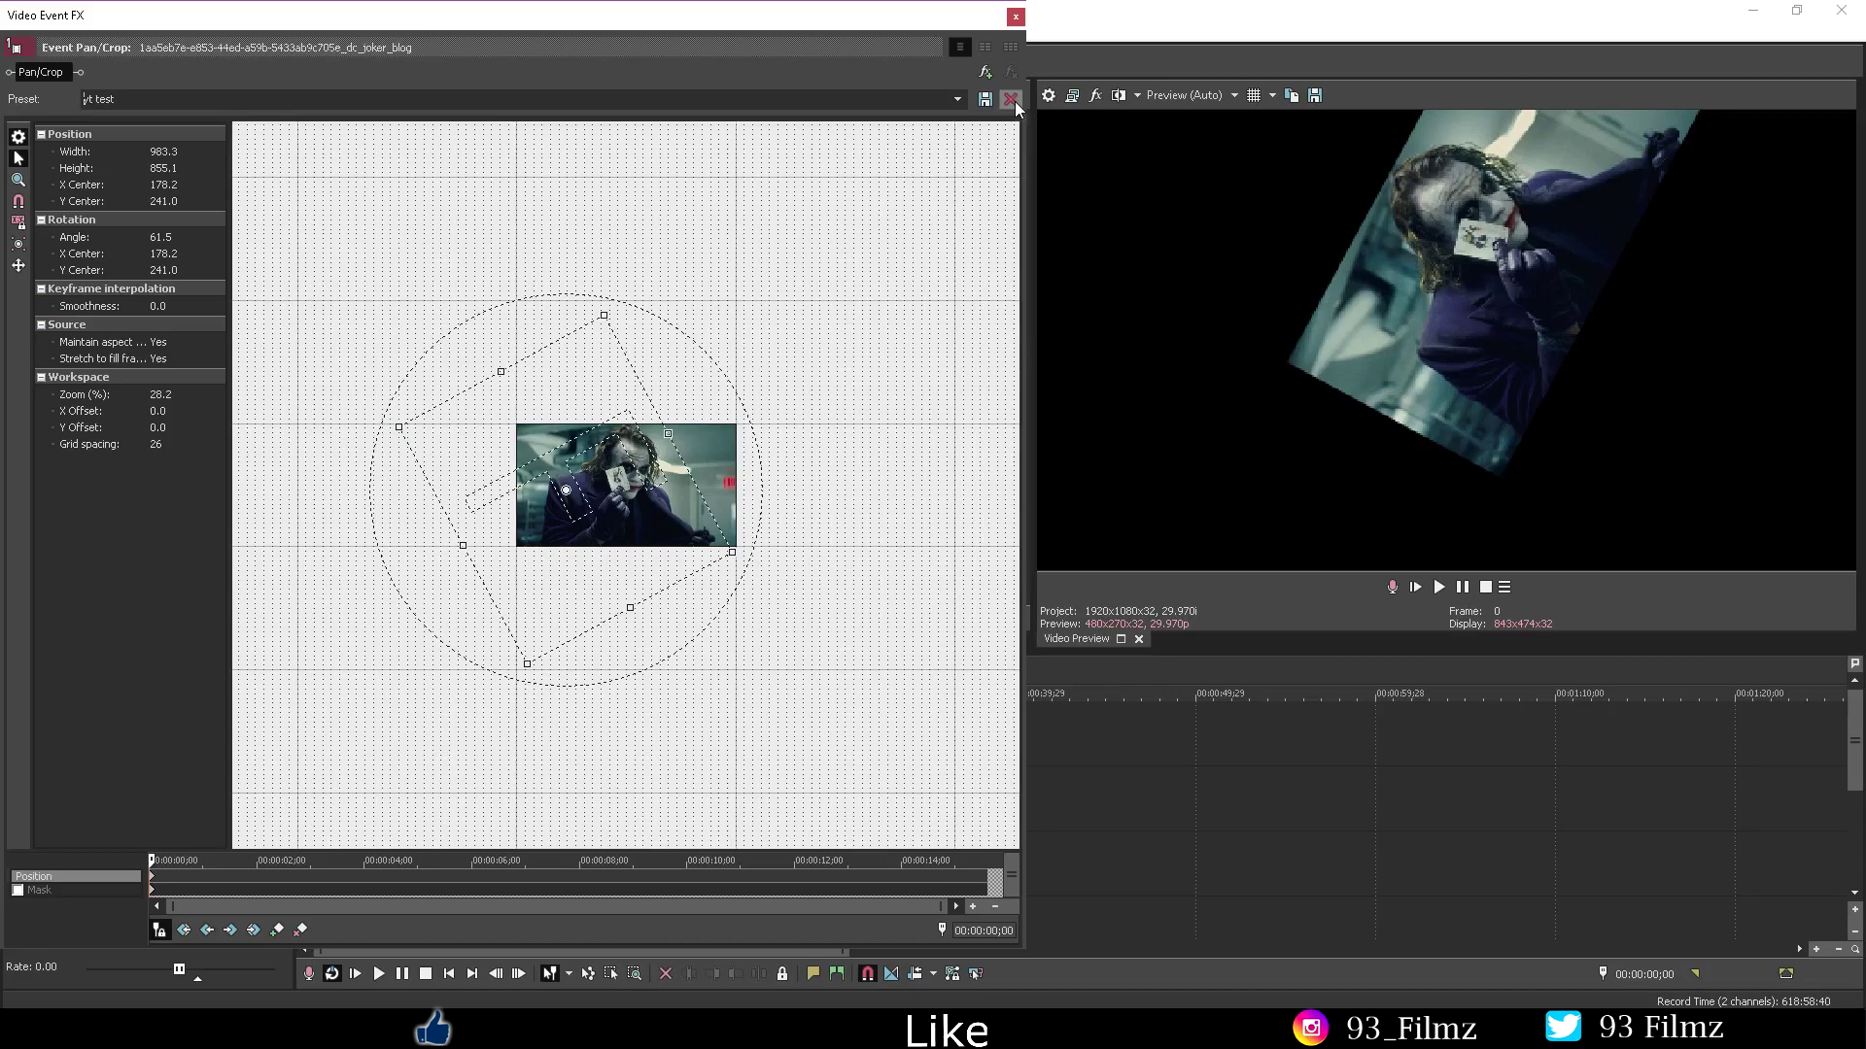
{"action": "left_click", "coordinate": [957, 99]}
{"action": "left_click", "coordinate": [954, 113]}
{"action": "left_click", "coordinate": [956, 99]}
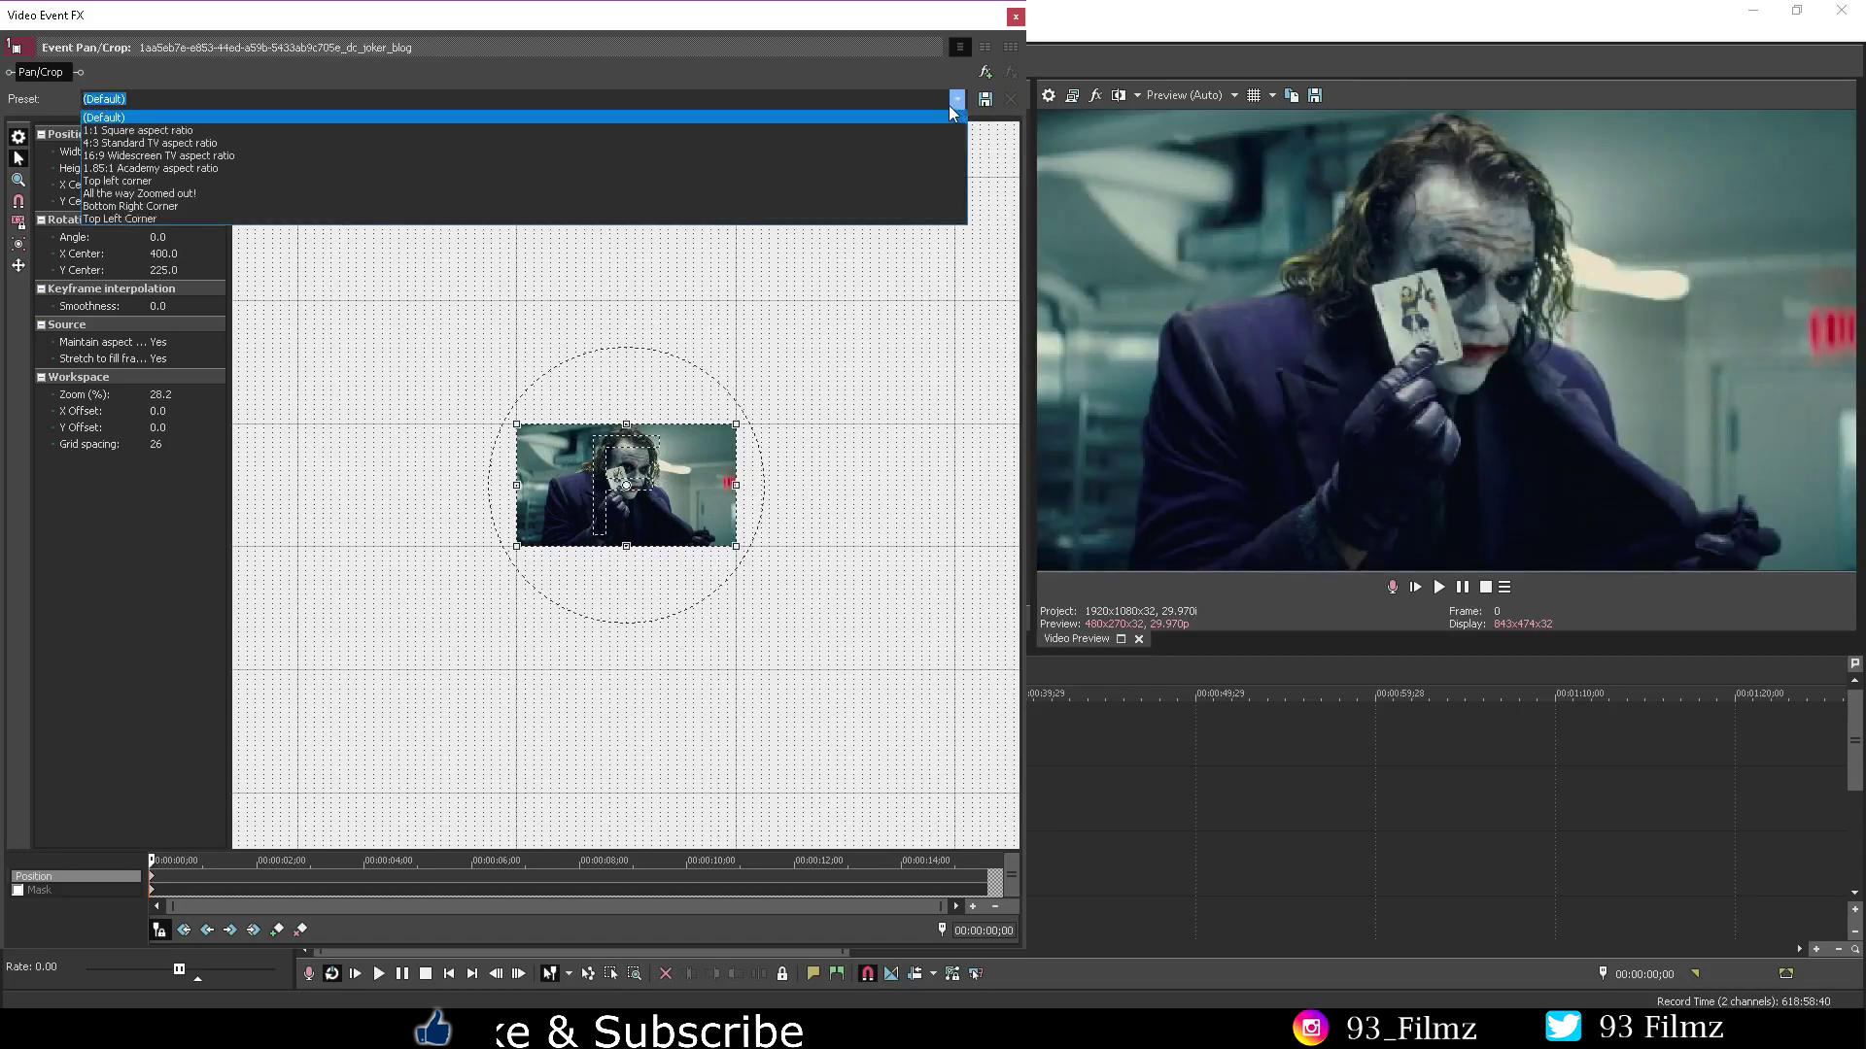
{"action": "left_click", "coordinate": [949, 107]}
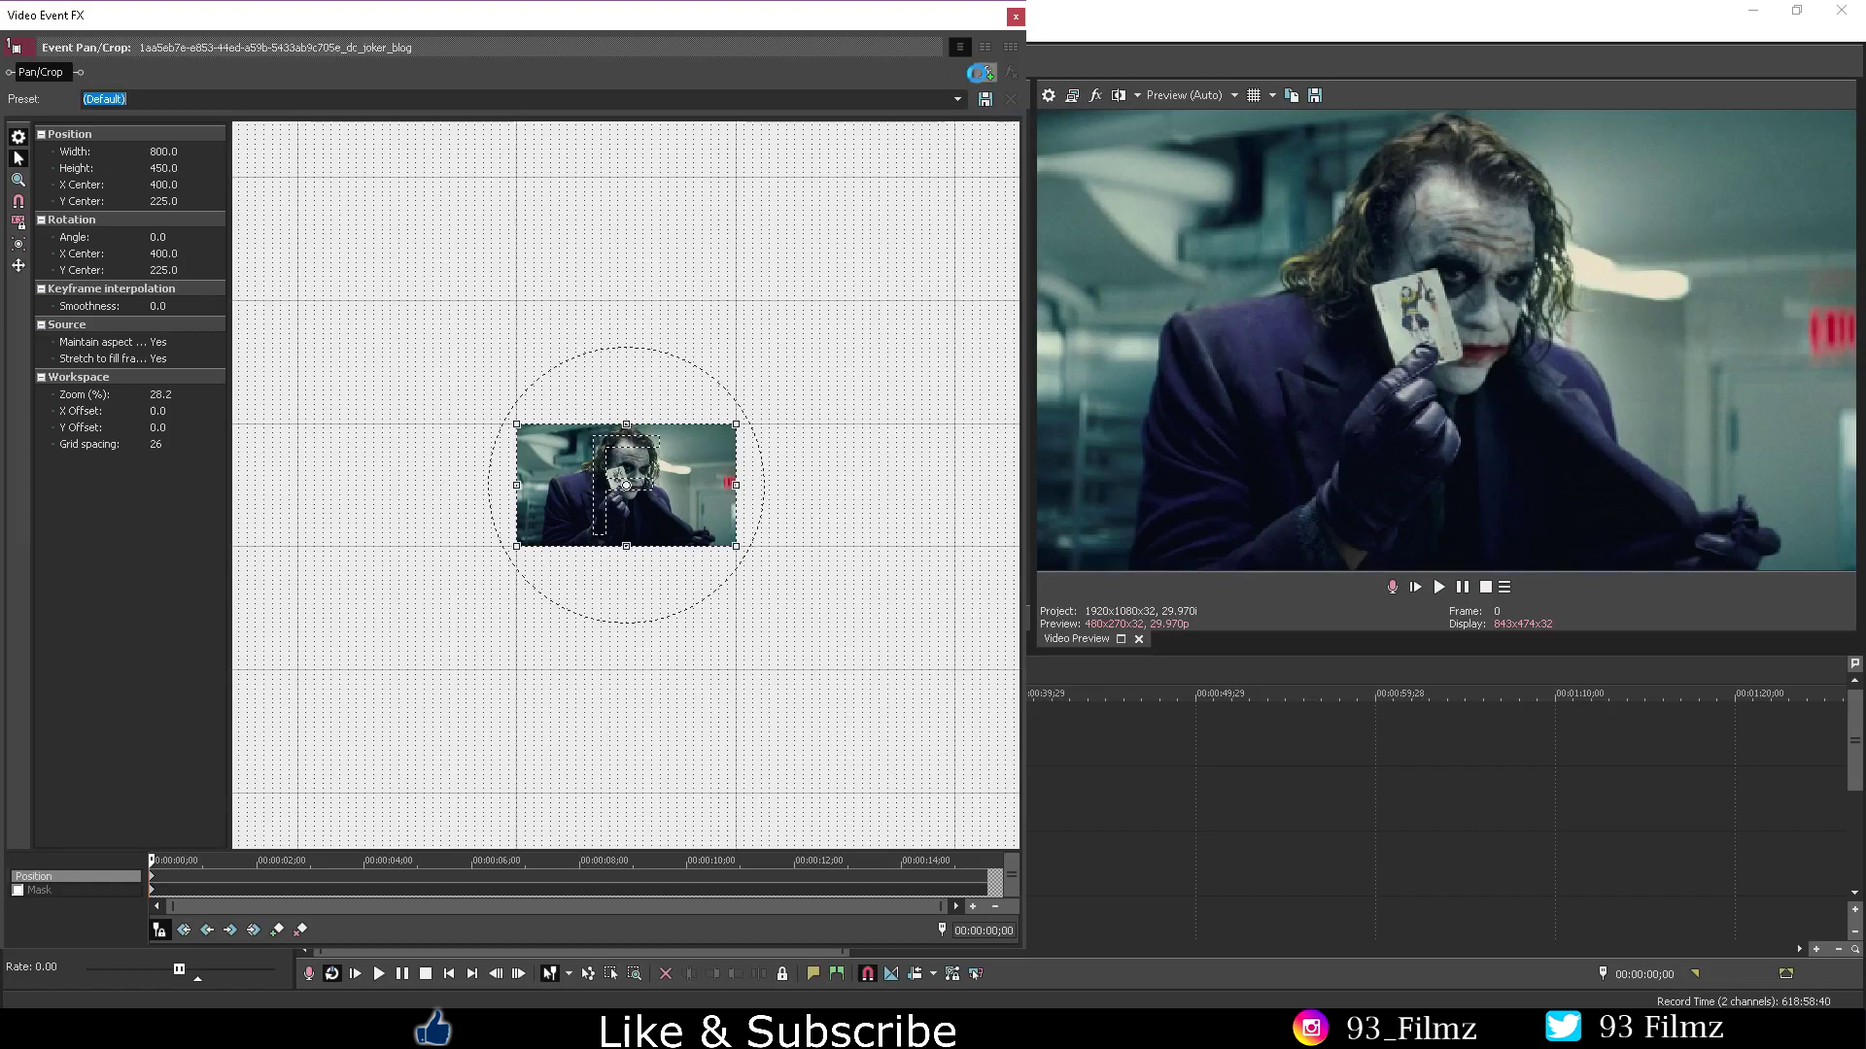
{"action": "left_click", "coordinate": [982, 74]}
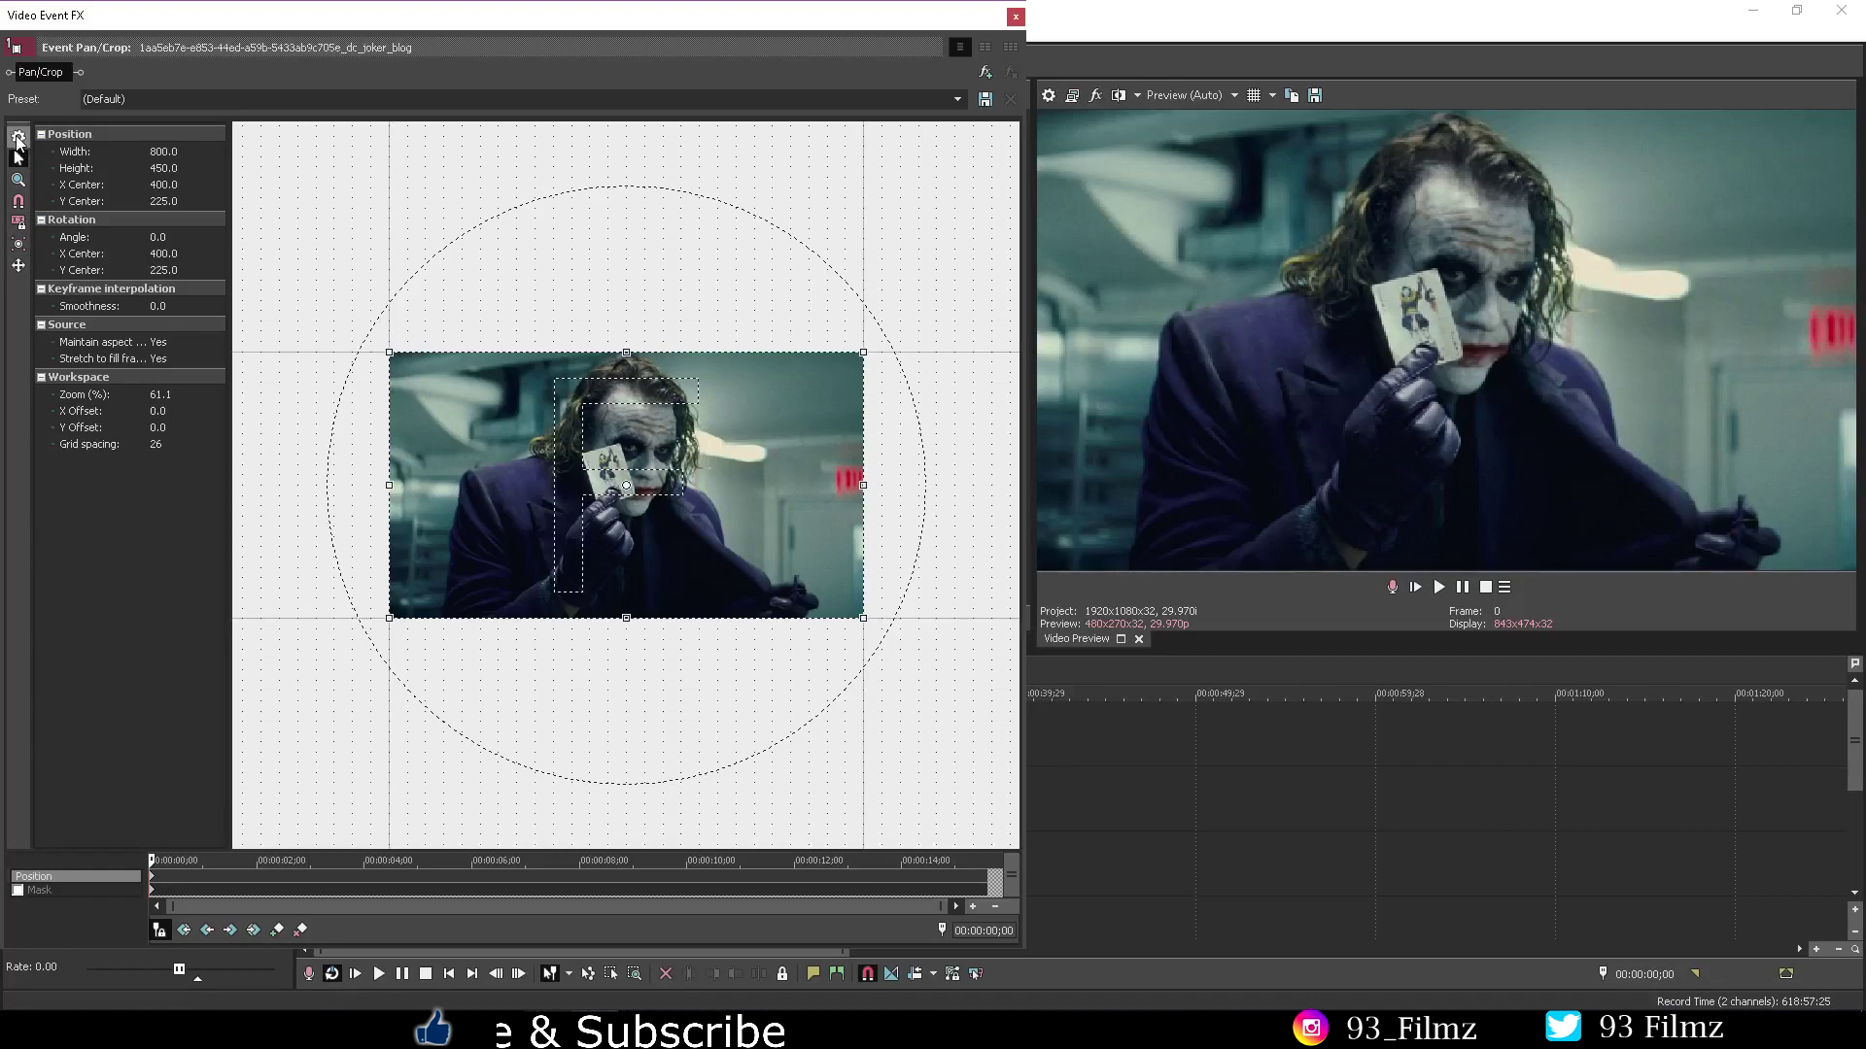
{"action": "left_click", "coordinate": [17, 137]}
{"action": "left_click", "coordinate": [17, 137]}
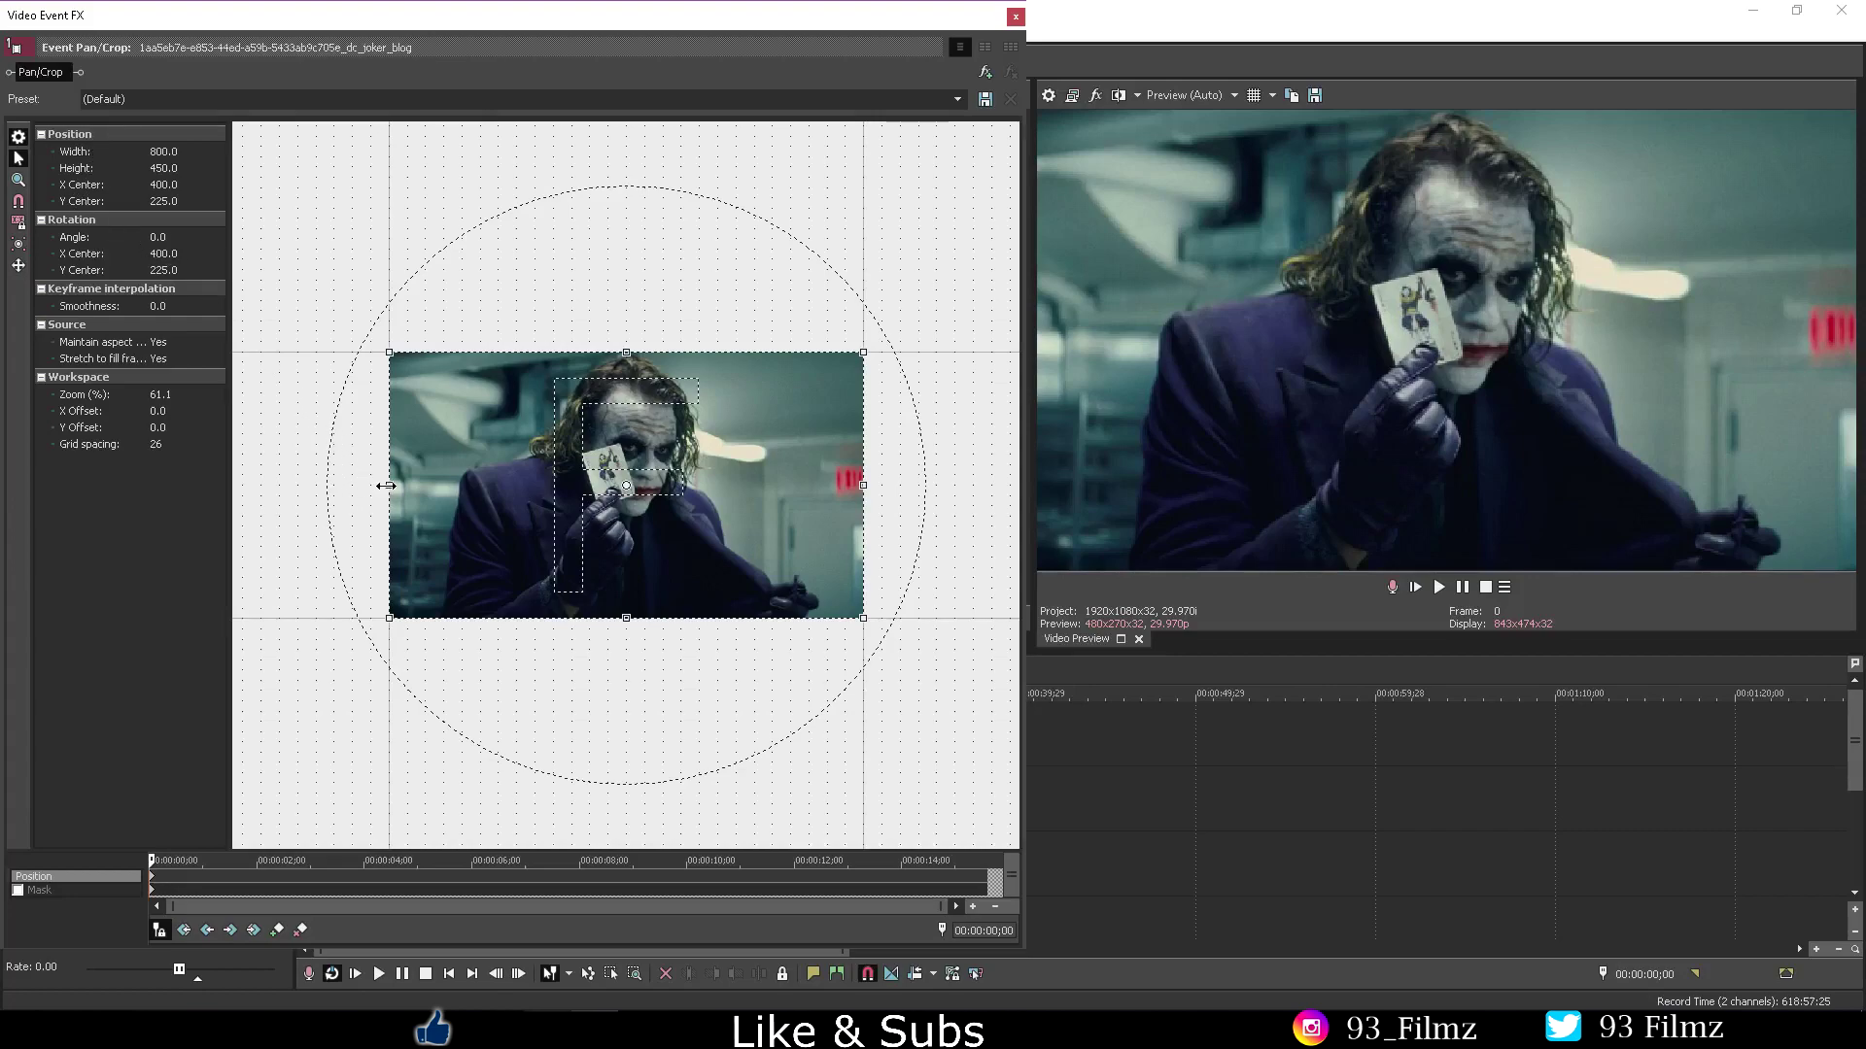
{"action": "left_click_drag", "start_coordinate": [379, 484], "coordinate": [333, 484]}
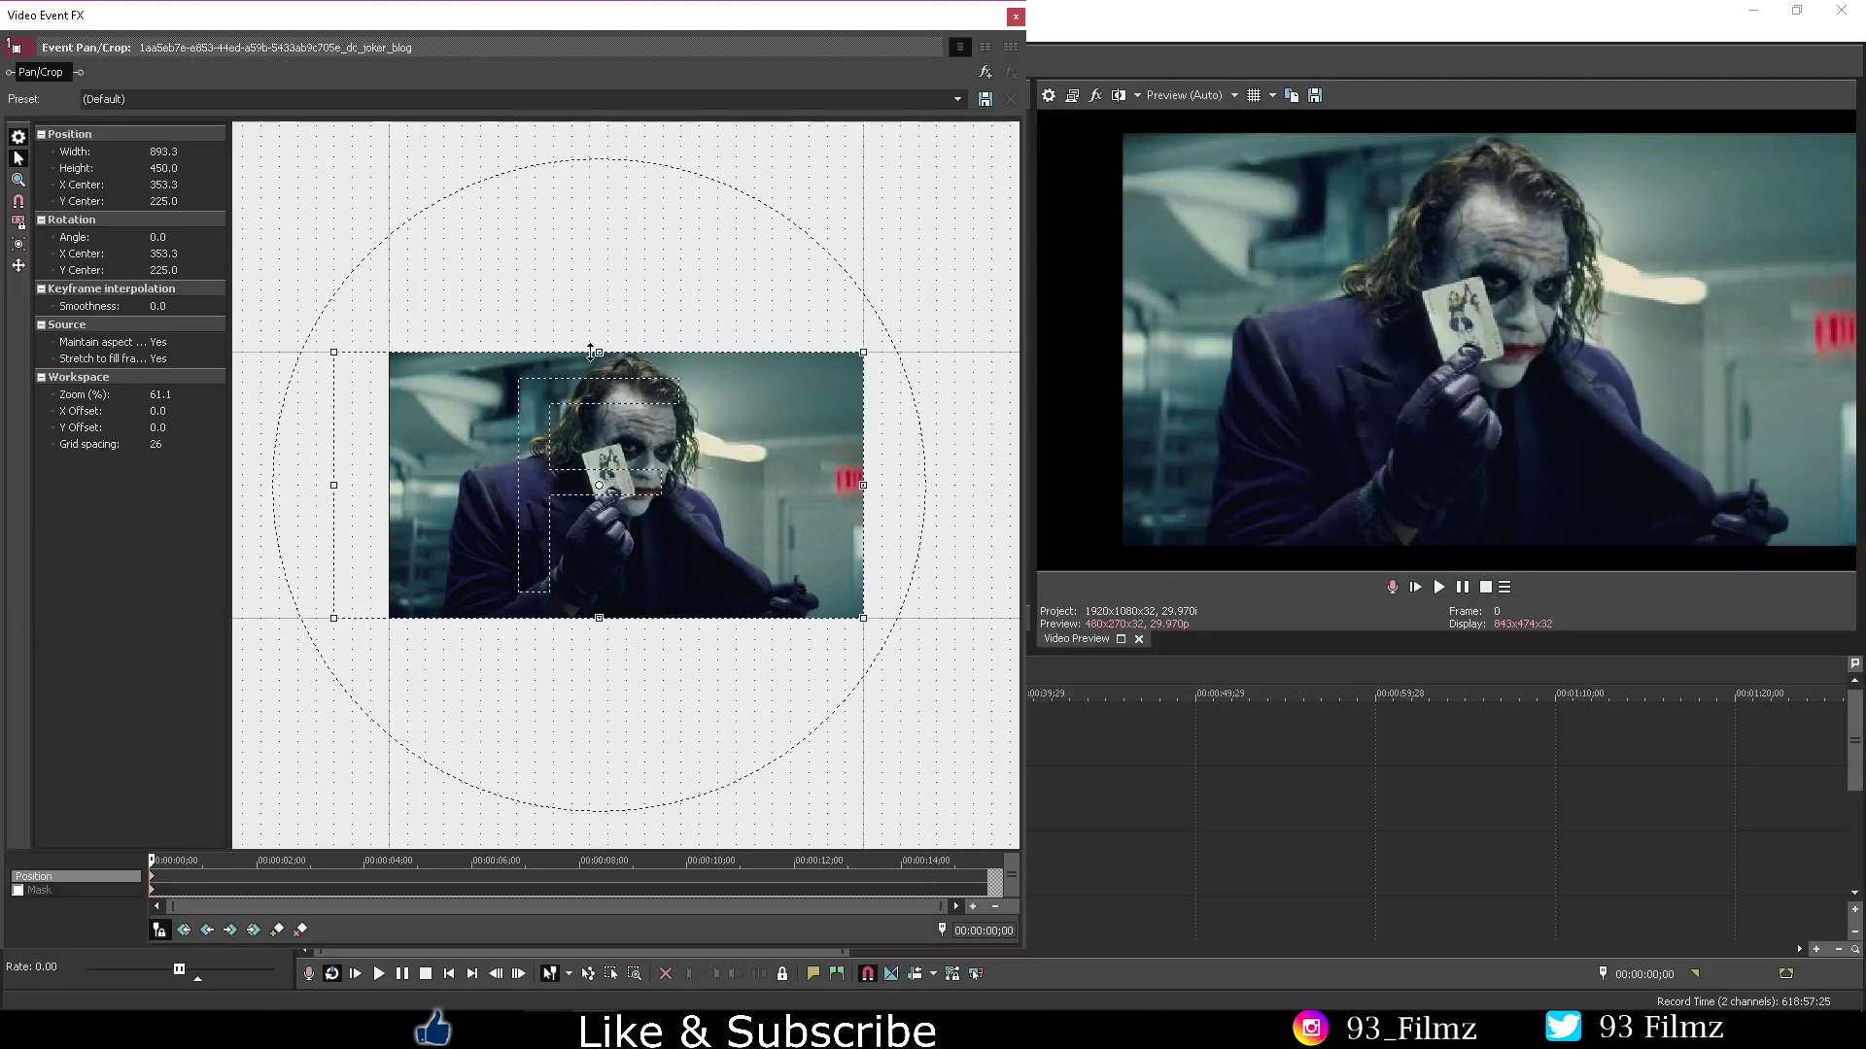
{"action": "left_click_drag", "start_coordinate": [599, 352], "coordinate": [599, 308]}
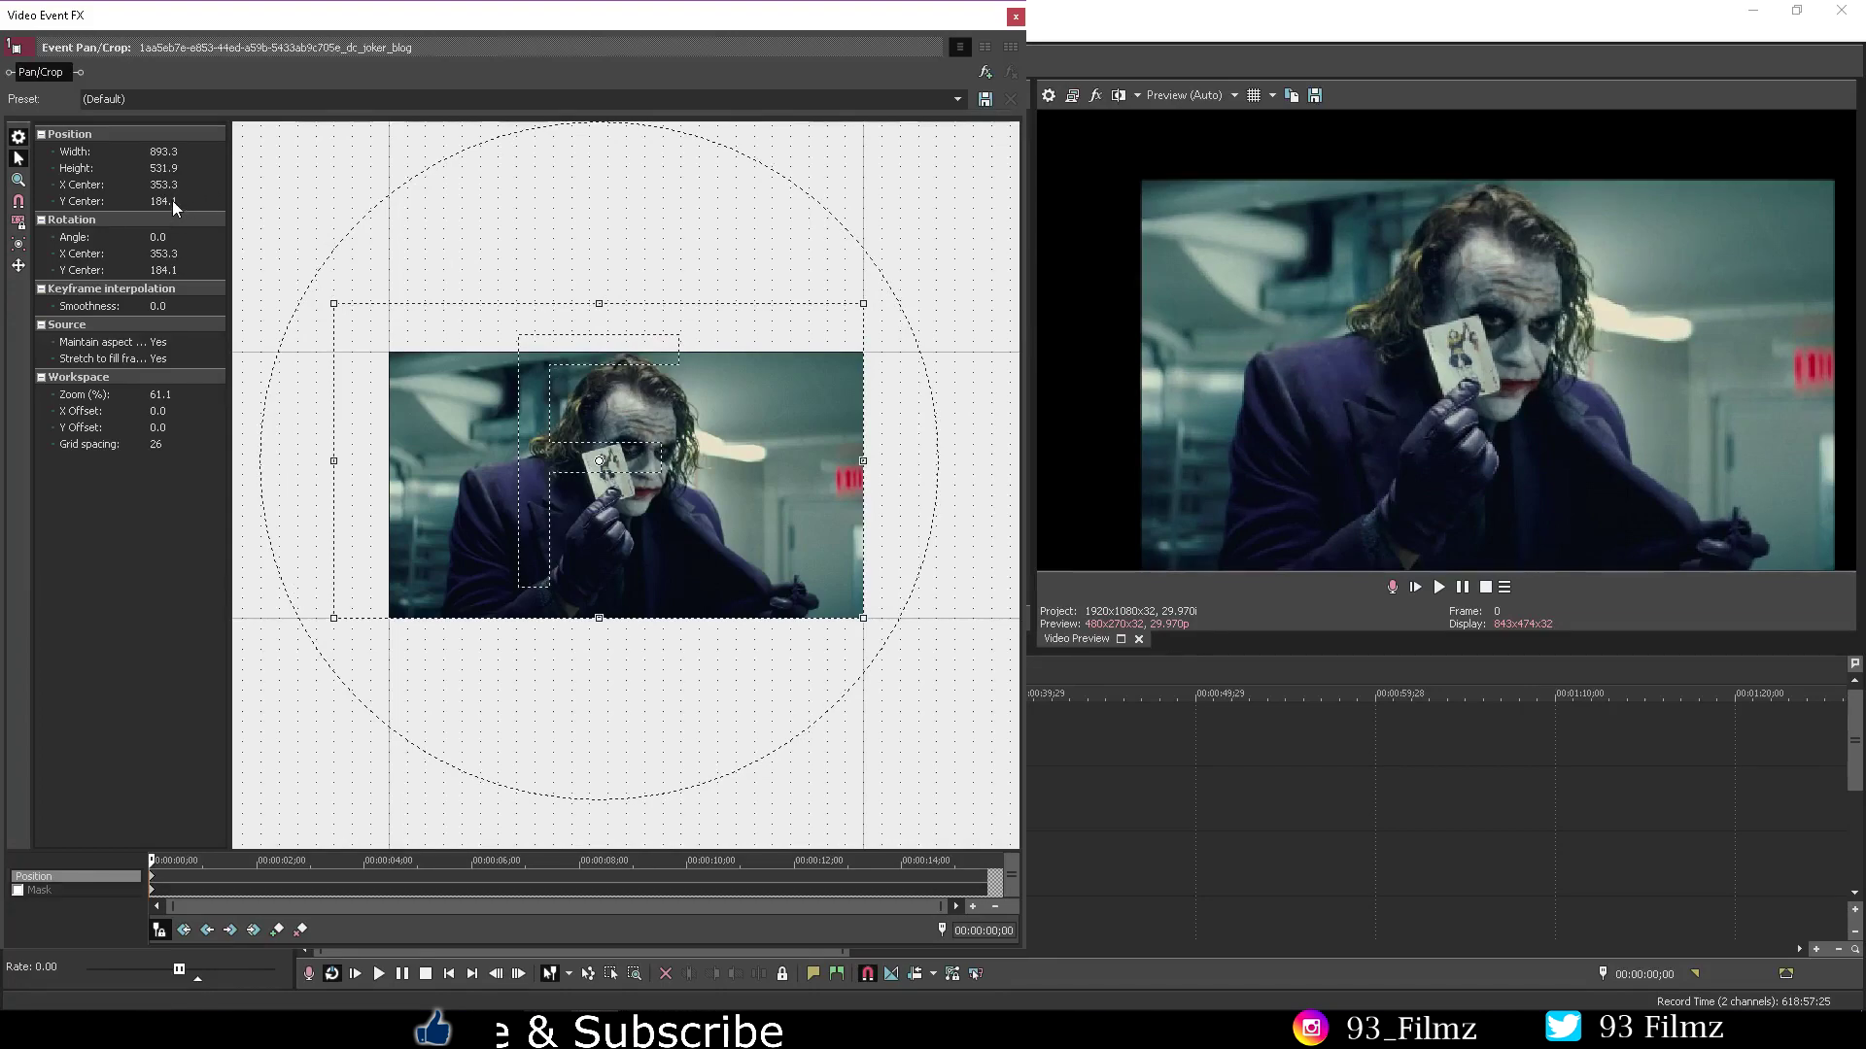
{"action": "right_click", "coordinate": [674, 423]}
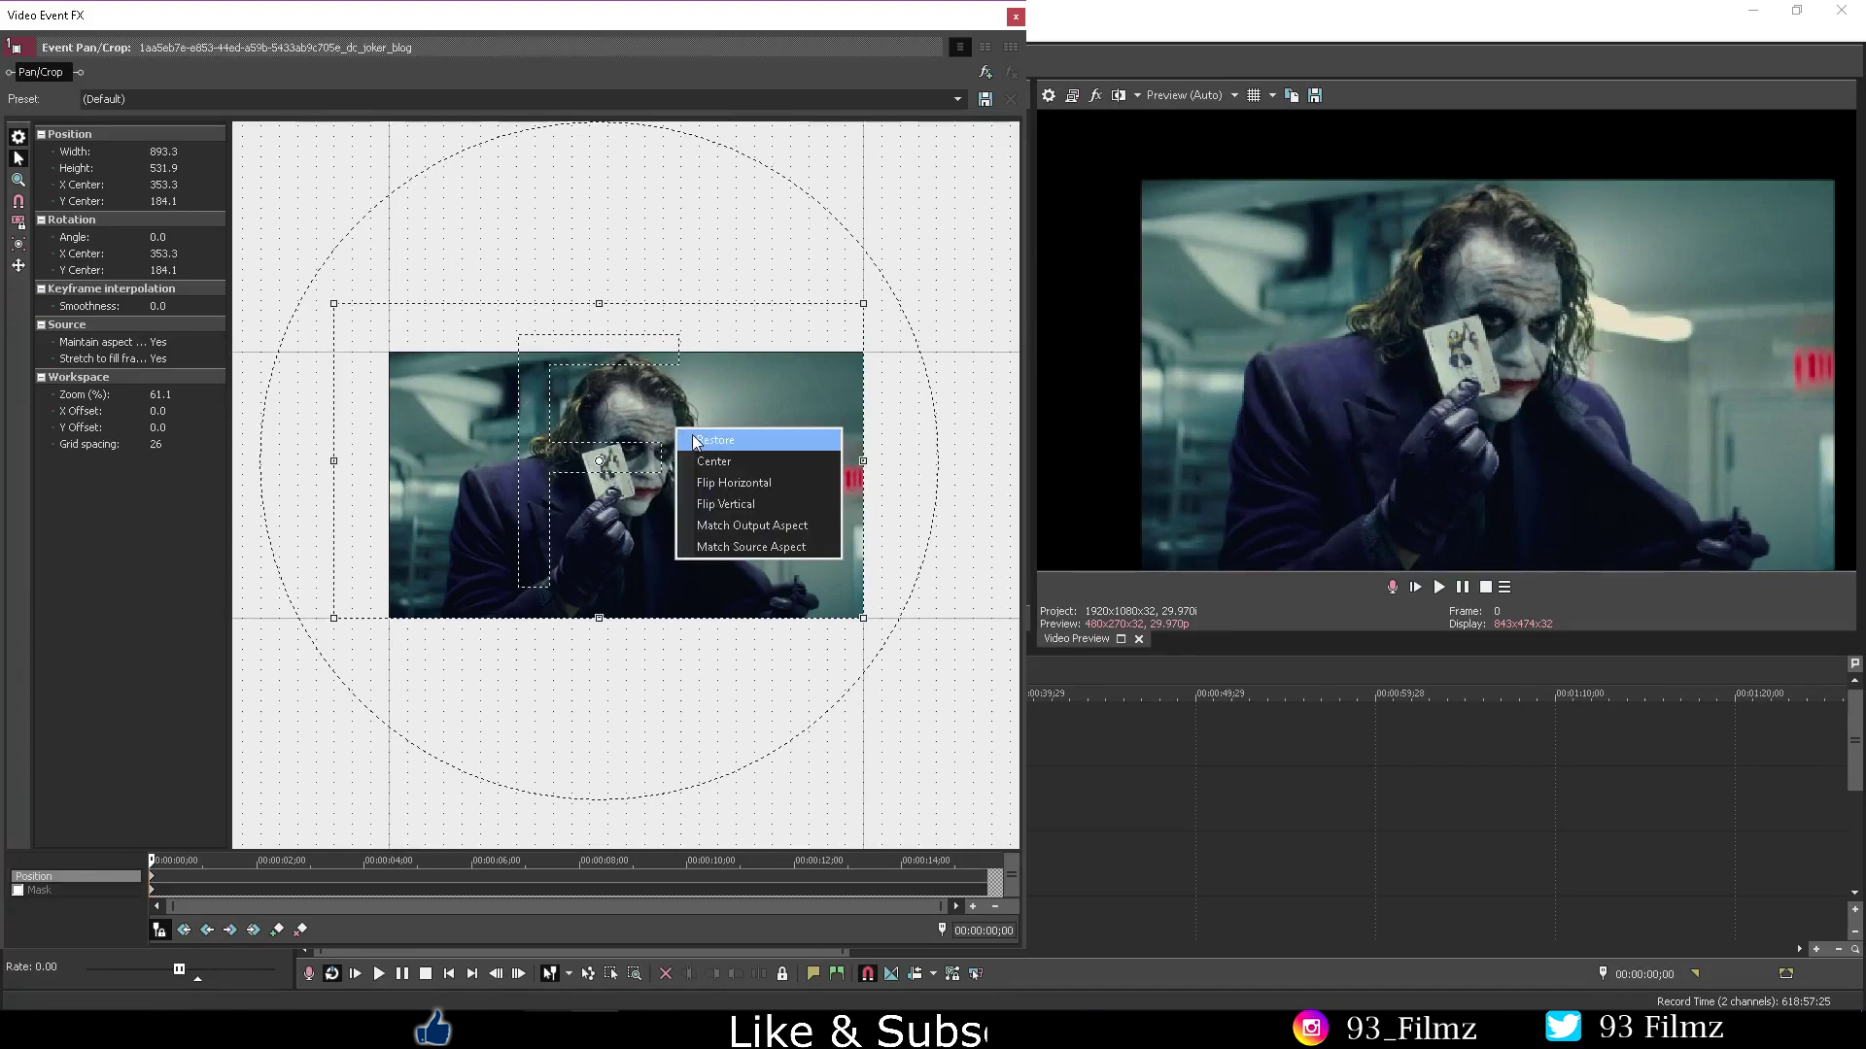
{"action": "left_click", "coordinate": [698, 444]}
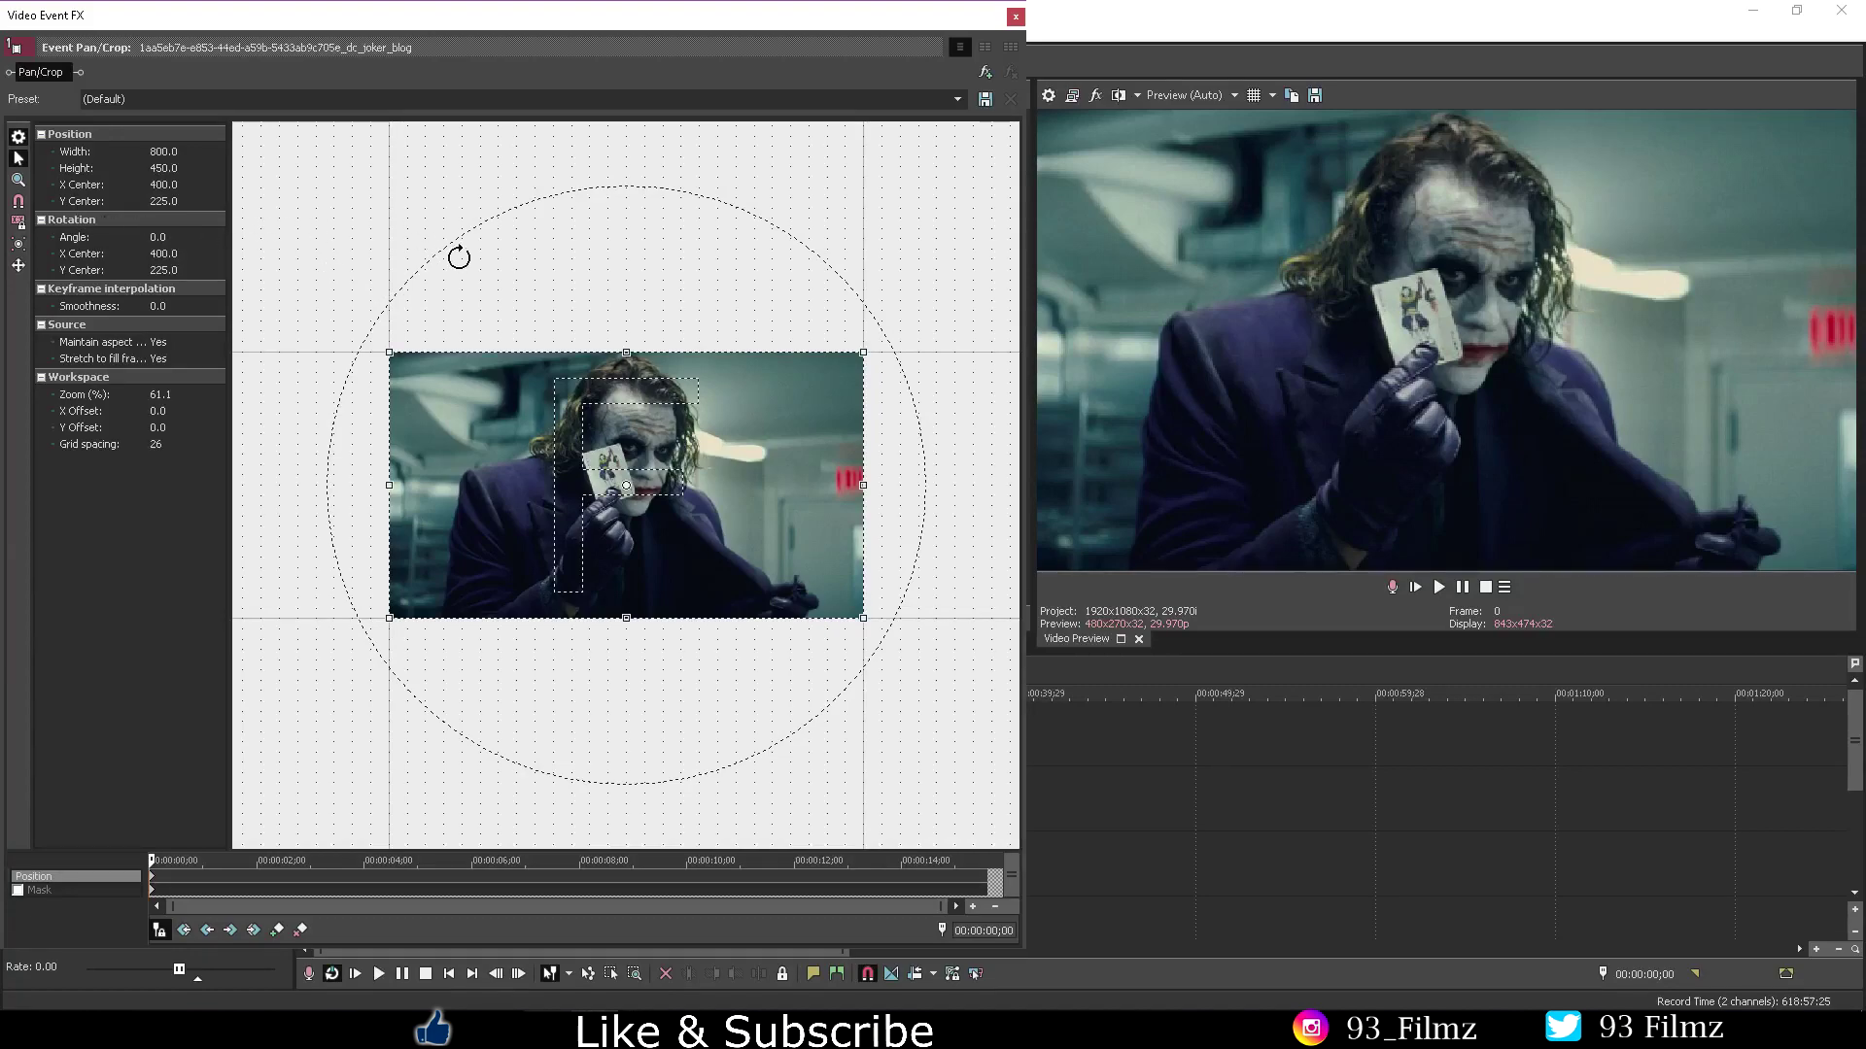
{"action": "left_click_drag", "start_coordinate": [574, 266], "coordinate": [612, 300]}
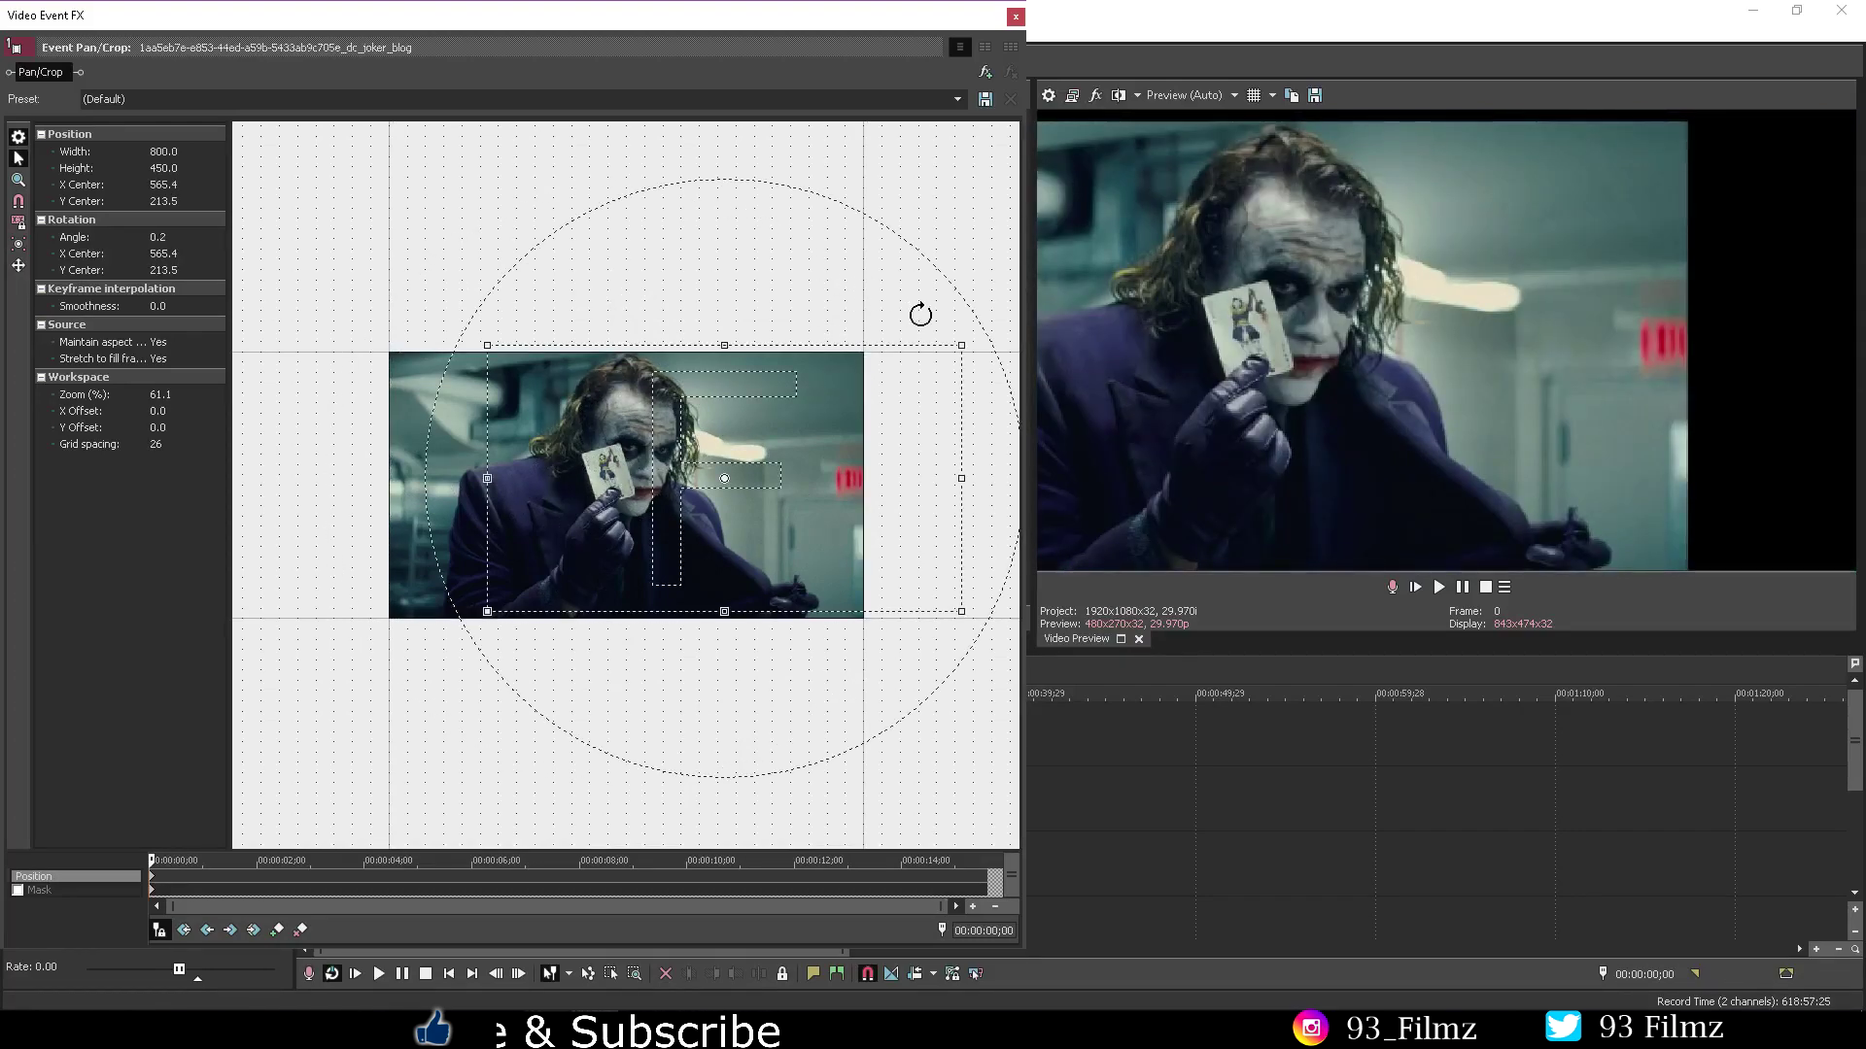
{"action": "left_click_drag", "start_coordinate": [920, 312], "coordinate": [948, 359]}
{"action": "left_click_drag", "start_coordinate": [693, 340], "coordinate": [654, 283]}
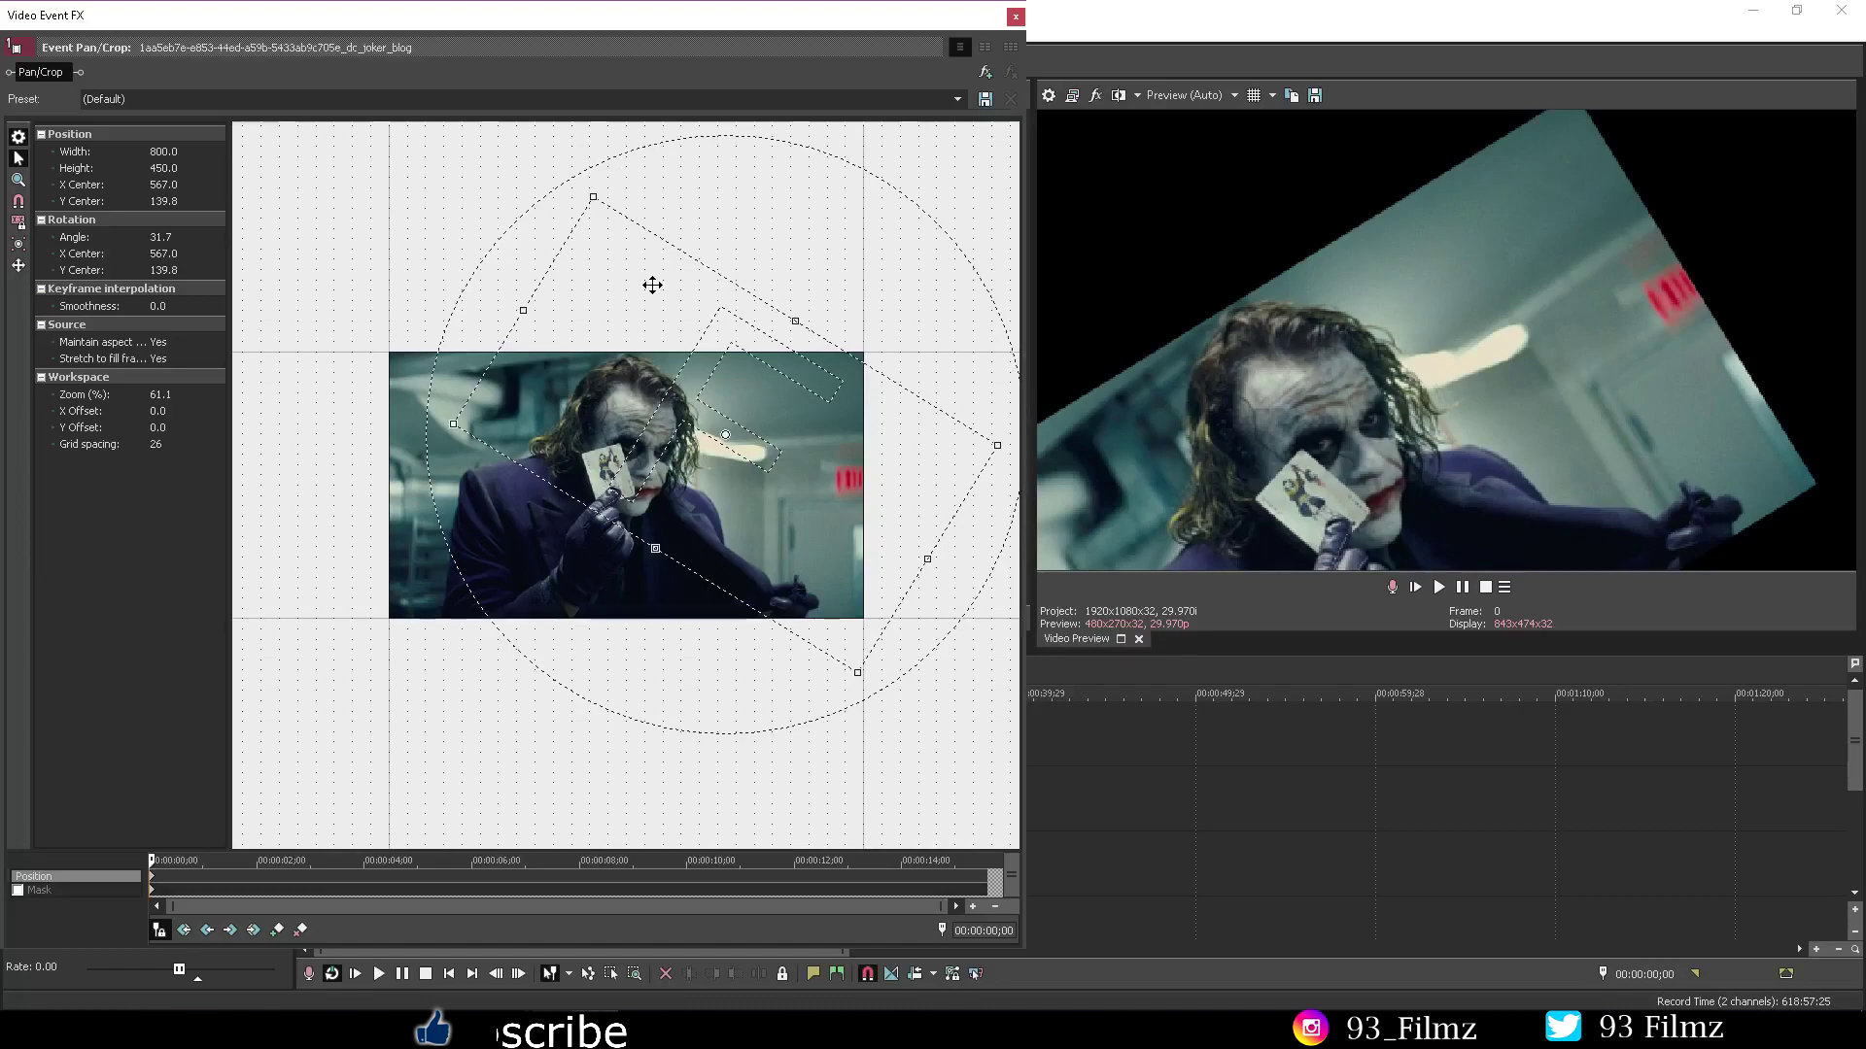
{"action": "right_click", "coordinate": [618, 332]}
{"action": "left_click", "coordinate": [679, 344]}
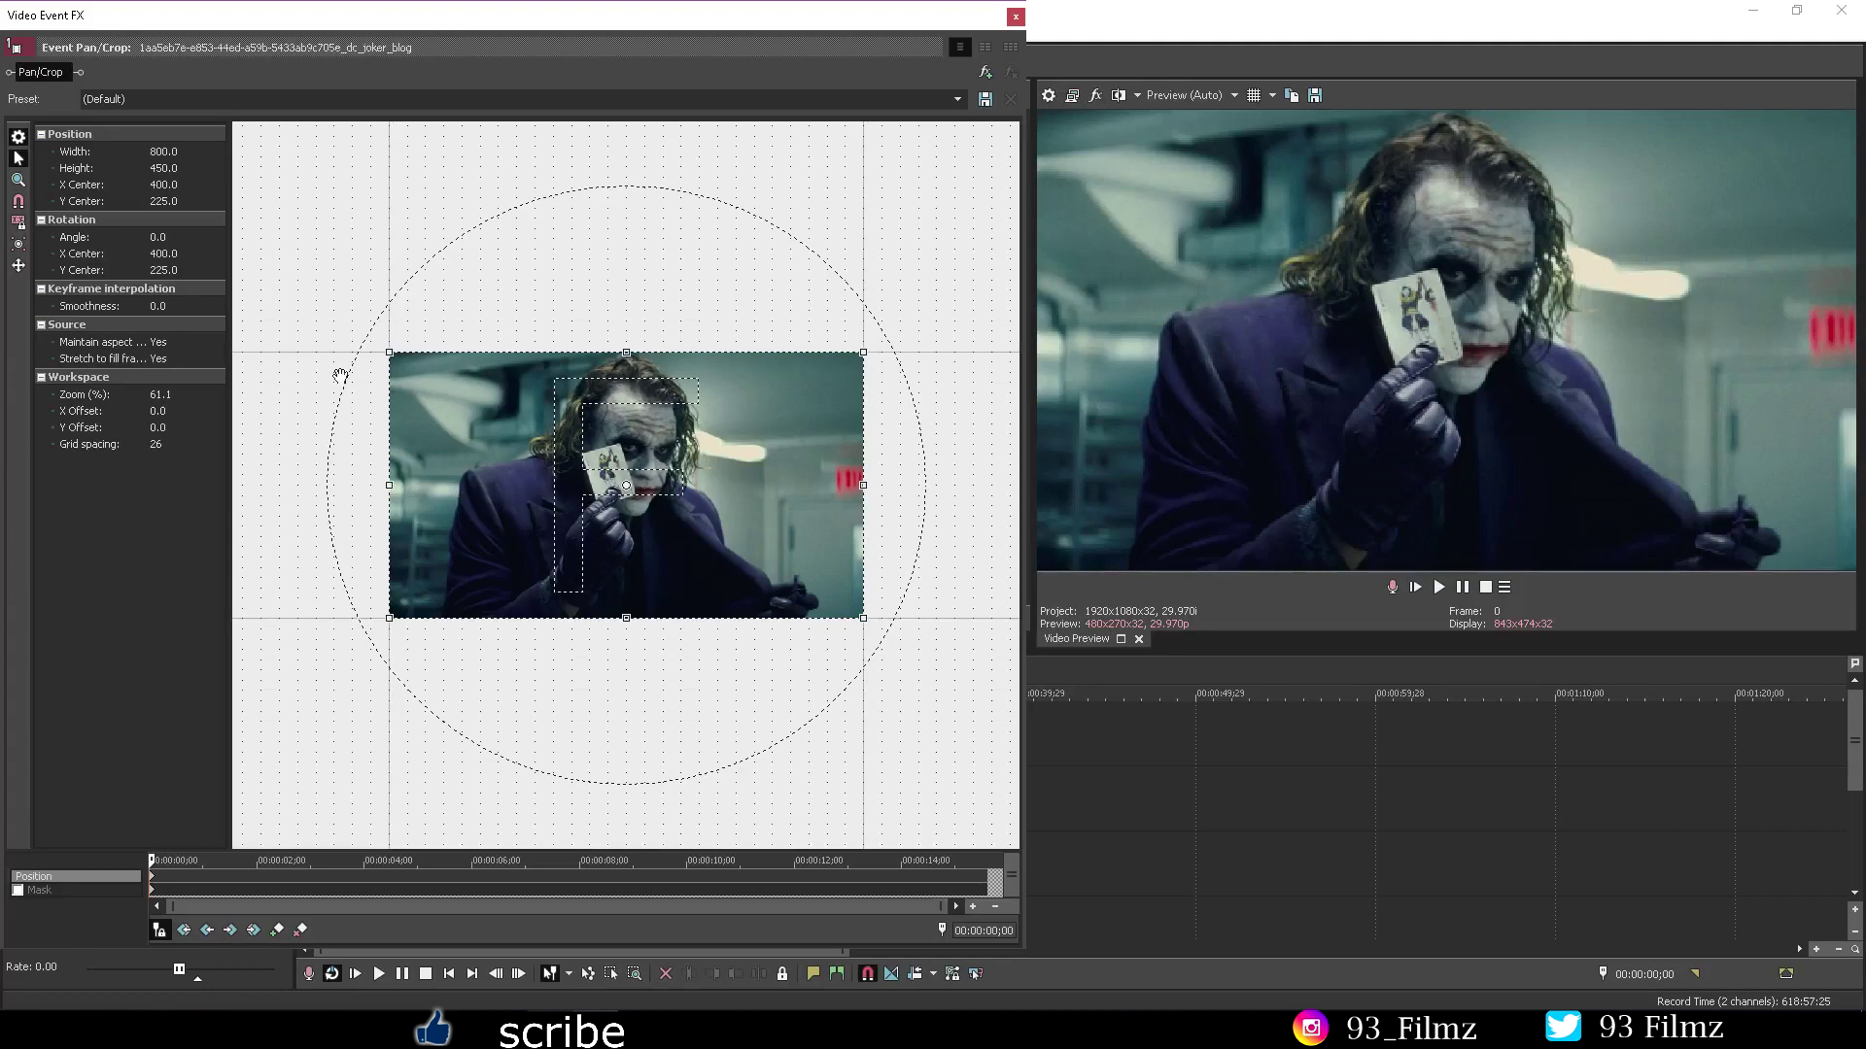
Step: Set Maintain aspect ratio to No, reshape and tilt the crop, then restore it
{"action": "left_click", "coordinate": [169, 343]}
{"action": "left_click", "coordinate": [175, 366]}
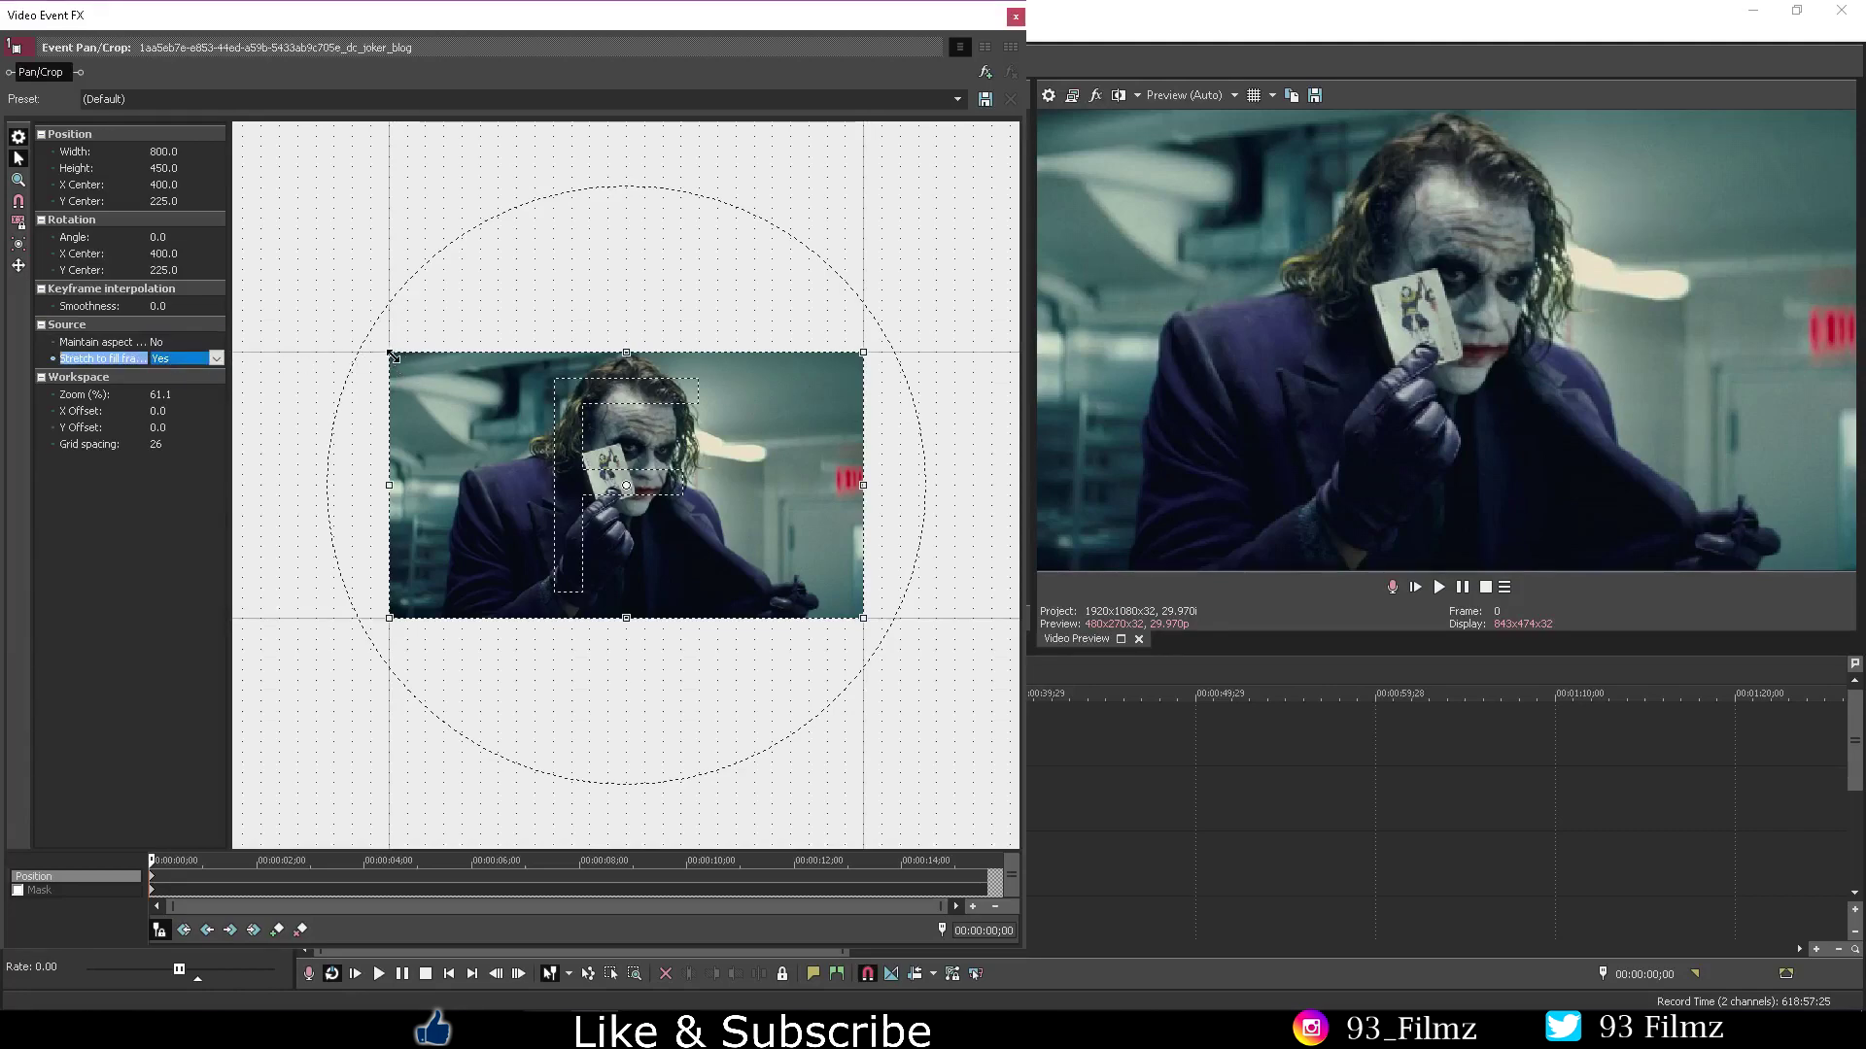
{"action": "left_click_drag", "start_coordinate": [390, 353], "coordinate": [556, 205]}
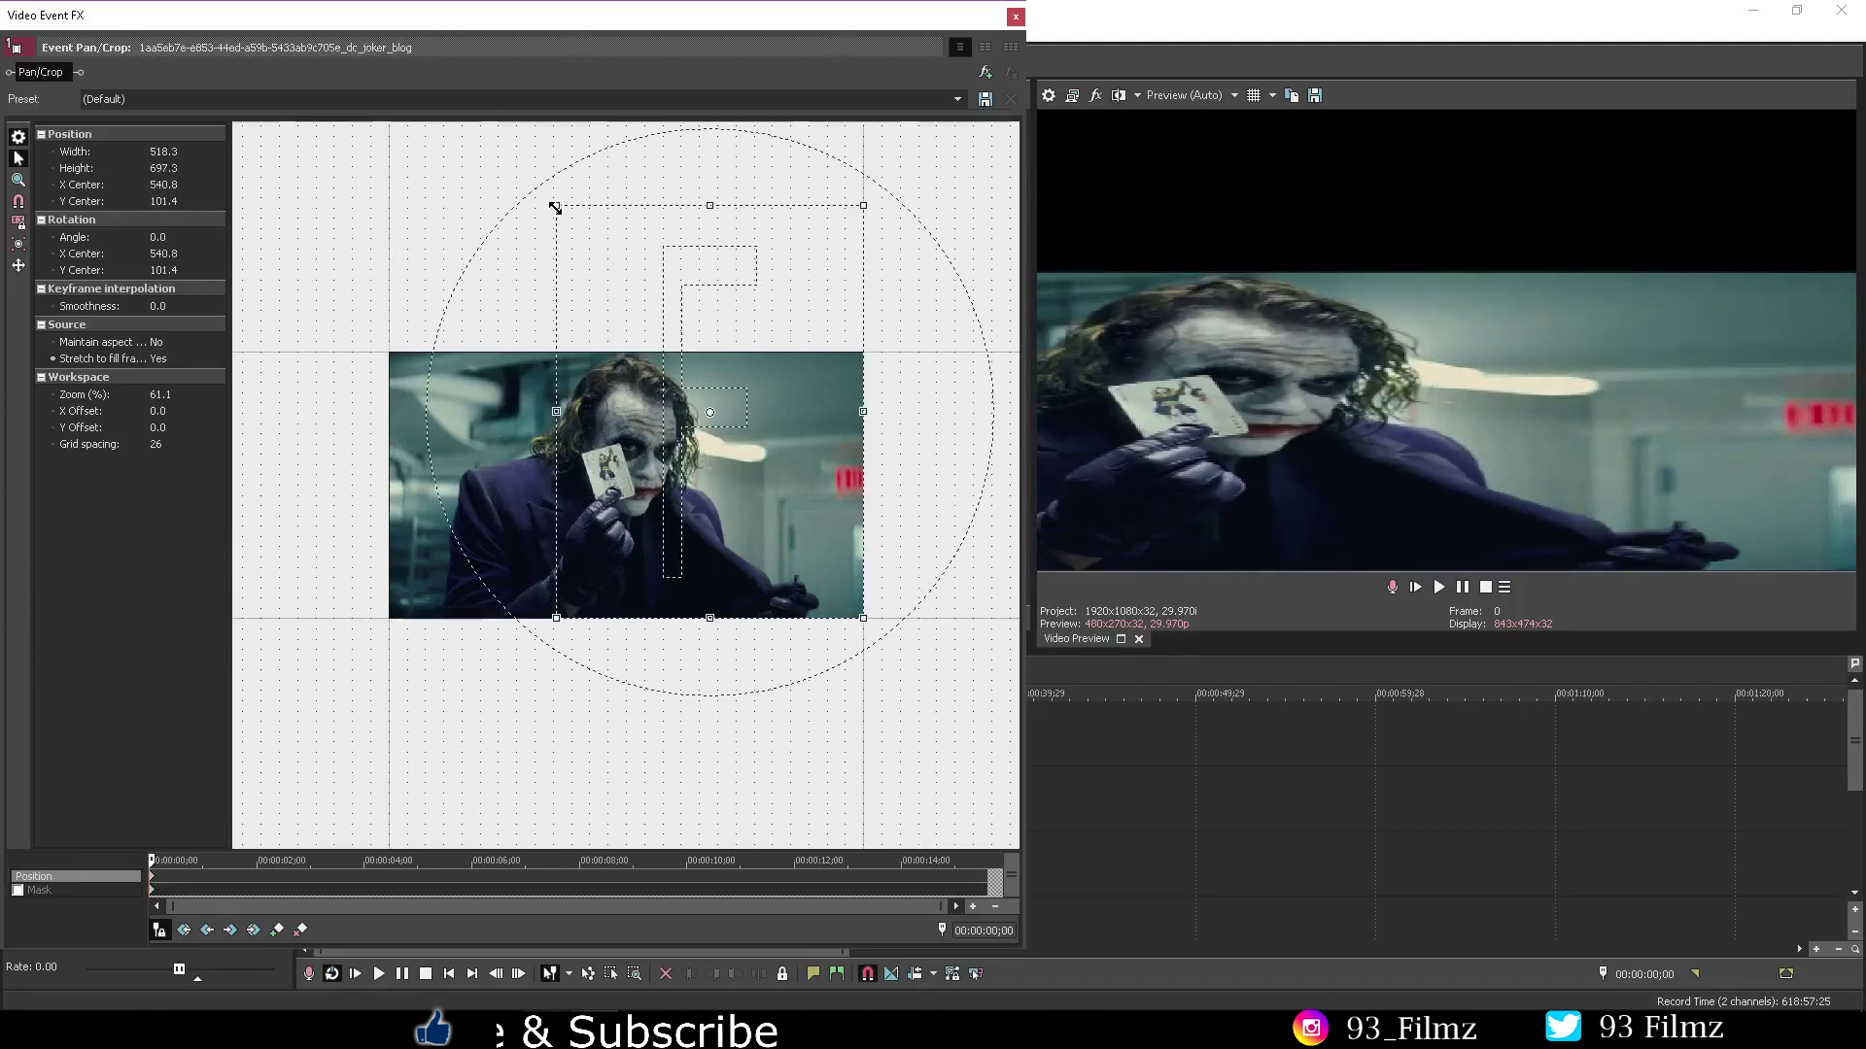
{"action": "left_click_drag", "start_coordinate": [863, 412], "coordinate": [697, 411]}
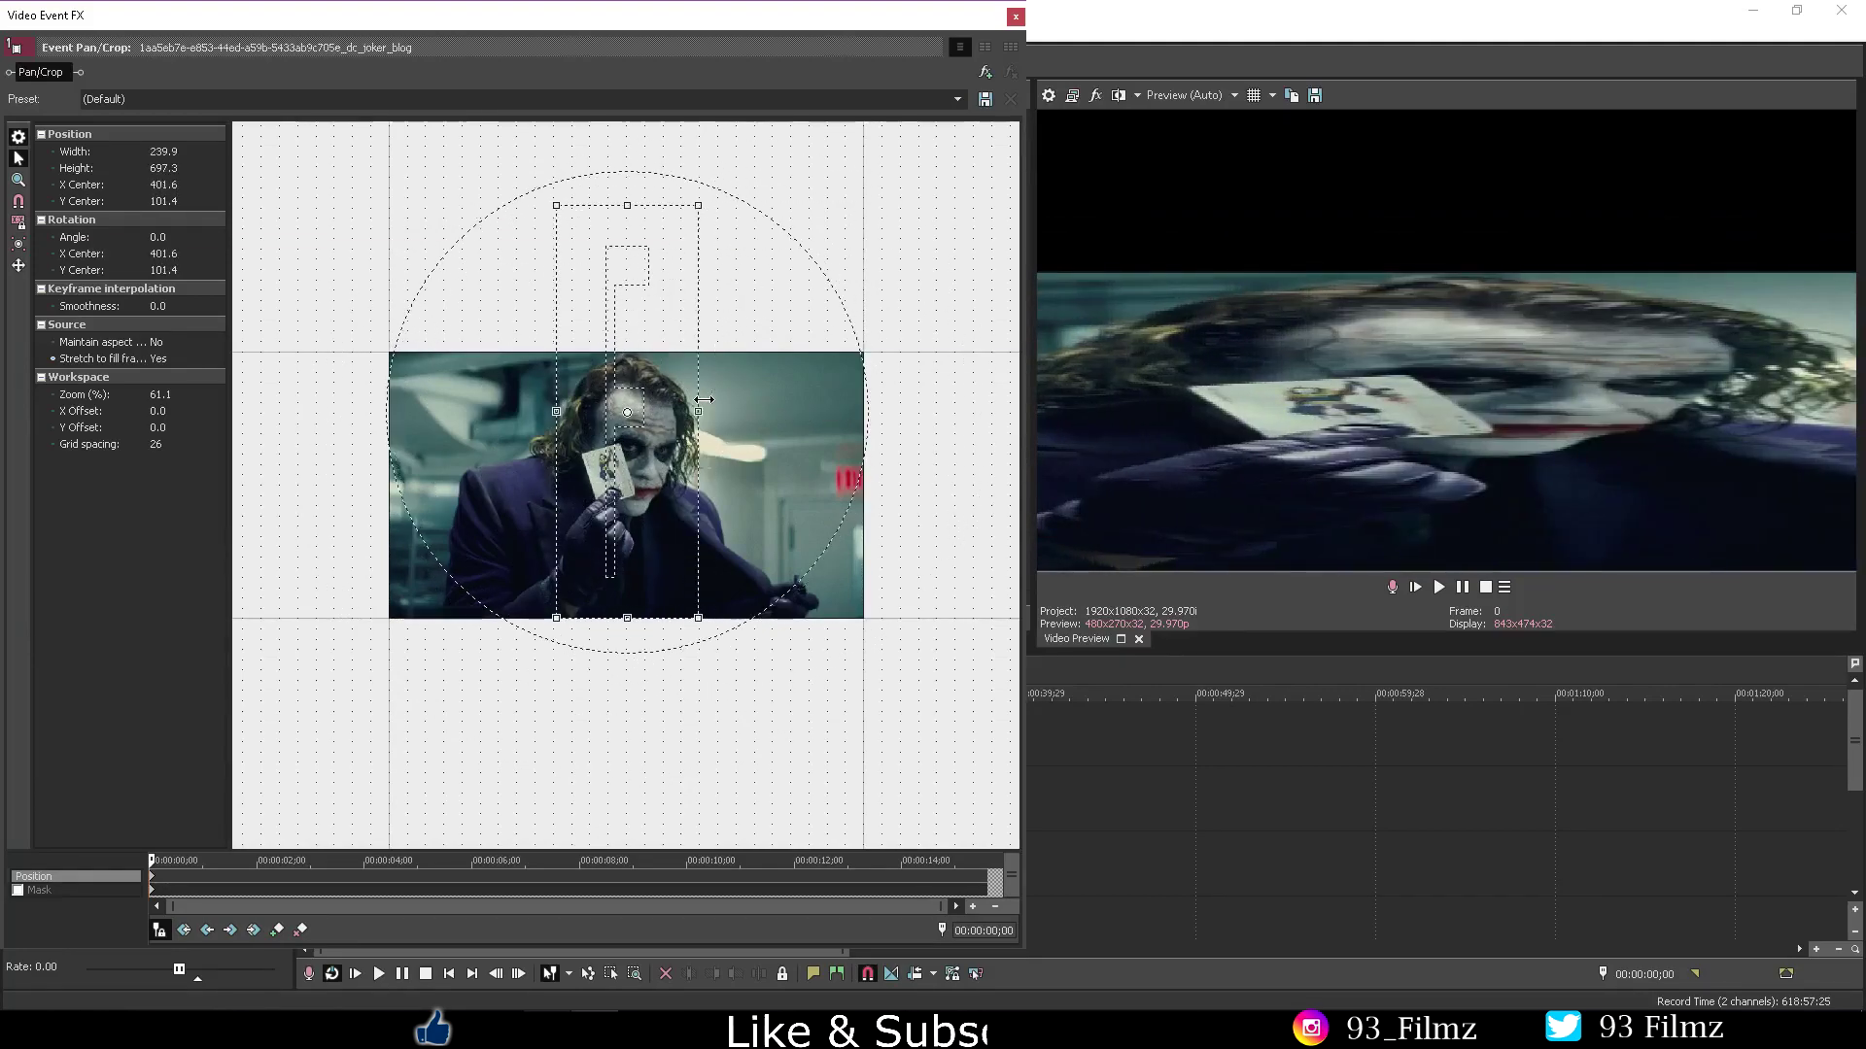
{"action": "left_click_drag", "start_coordinate": [605, 622], "coordinate": [574, 616]}
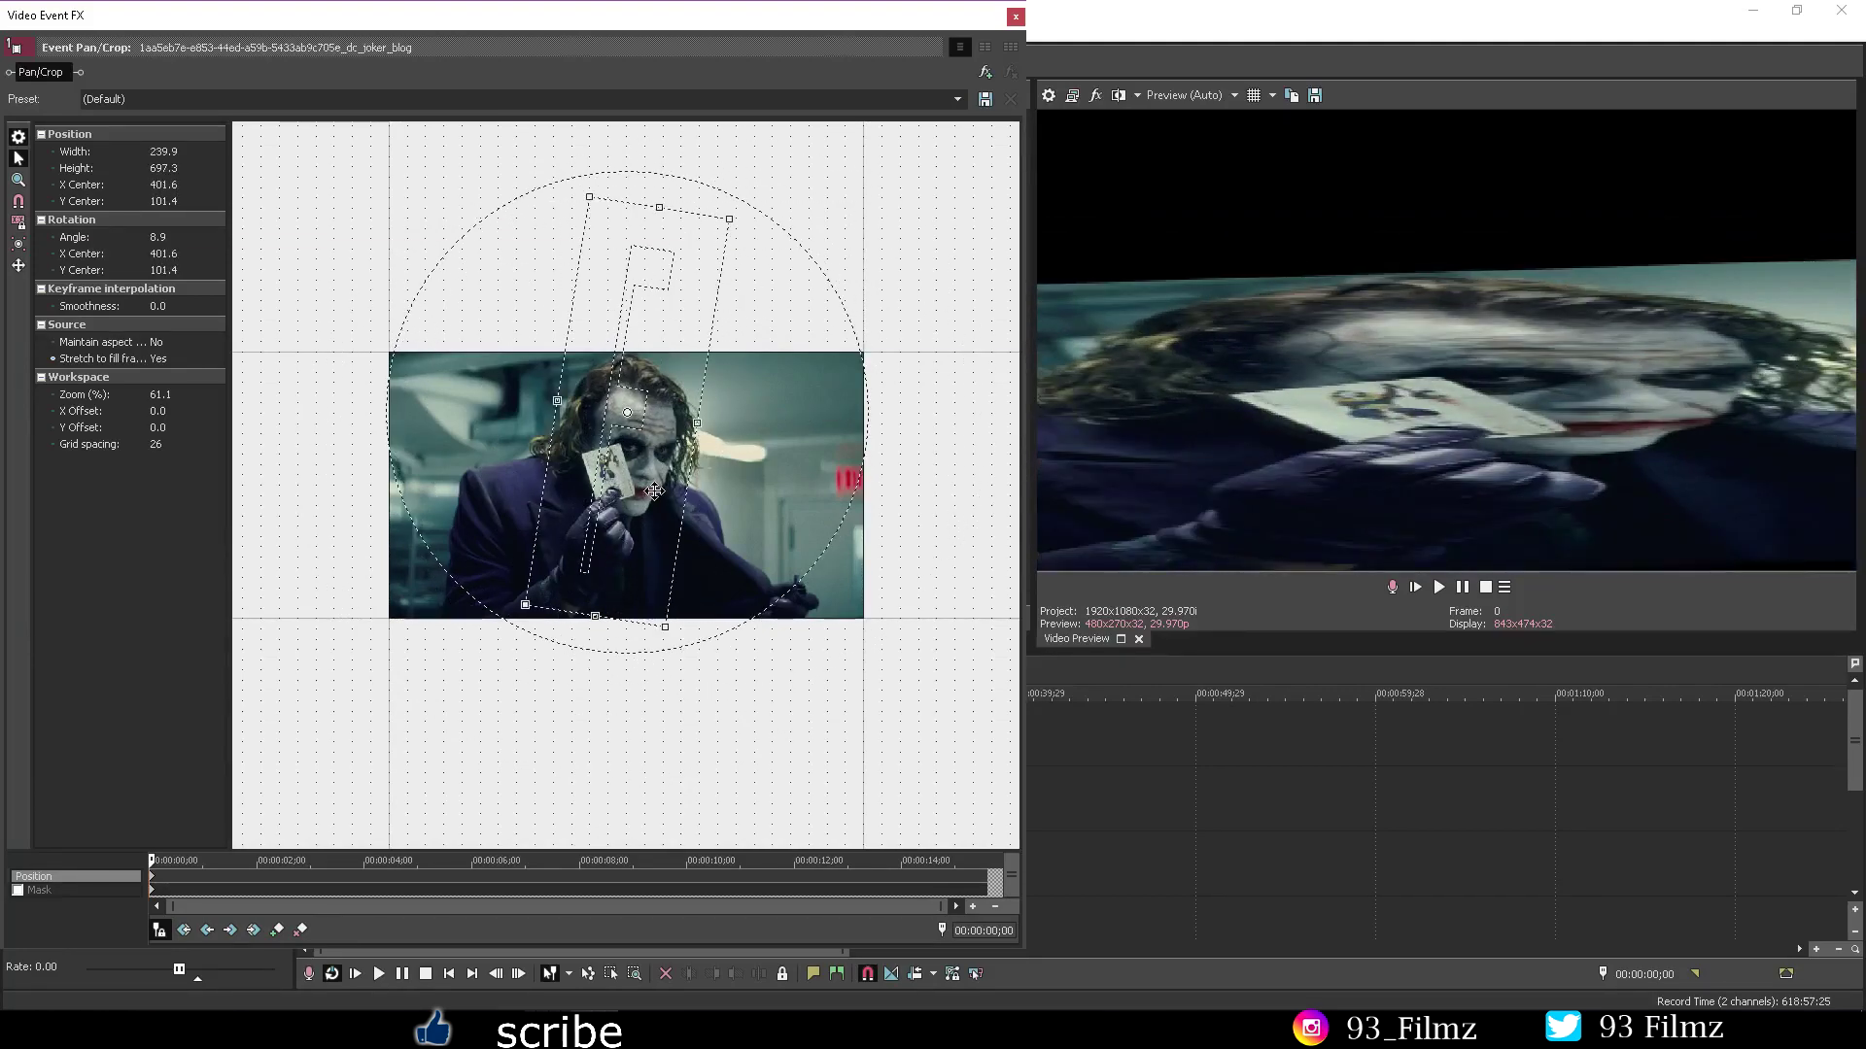
{"action": "right_click", "coordinate": [664, 488]}
{"action": "left_click", "coordinate": [699, 501]}
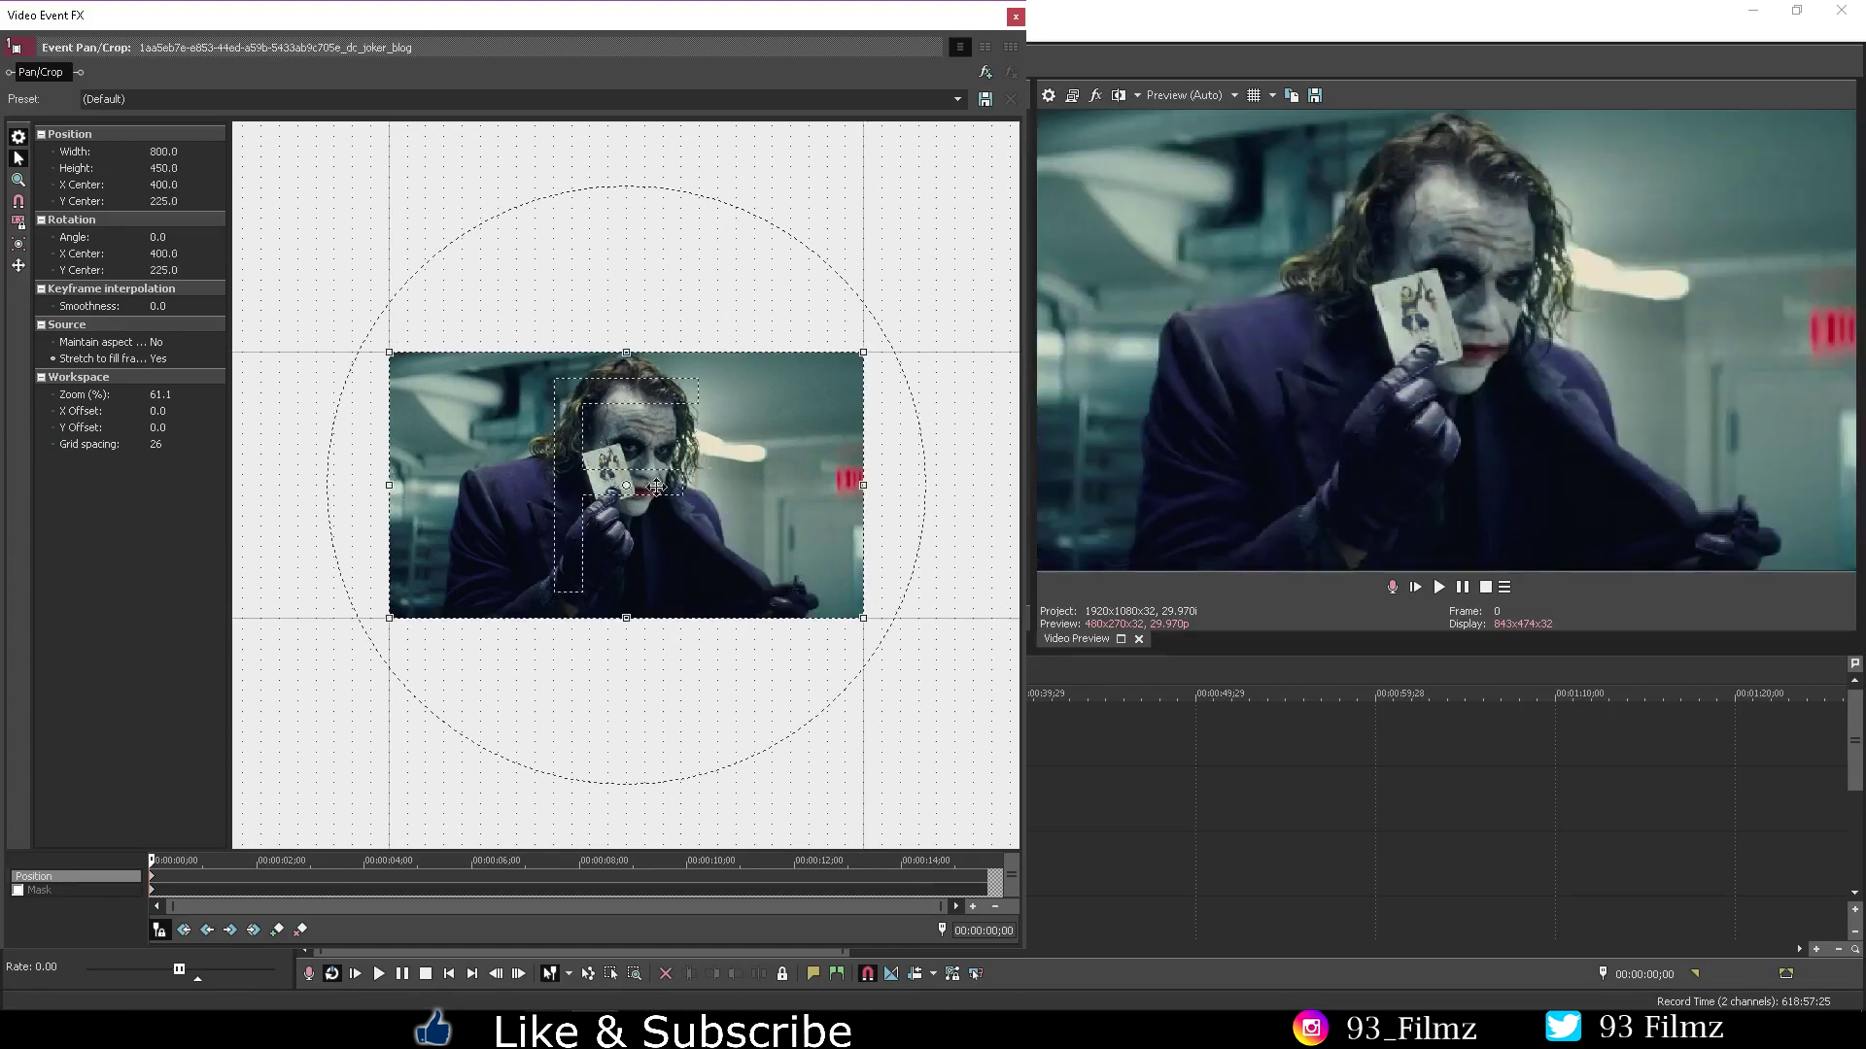
Step: Set Maintain aspect ratio to Yes and Stretch to fill frame to No, then restore 800×450
{"action": "left_click", "coordinate": [163, 343]}
{"action": "left_click", "coordinate": [161, 355]}
{"action": "left_click", "coordinate": [156, 359]}
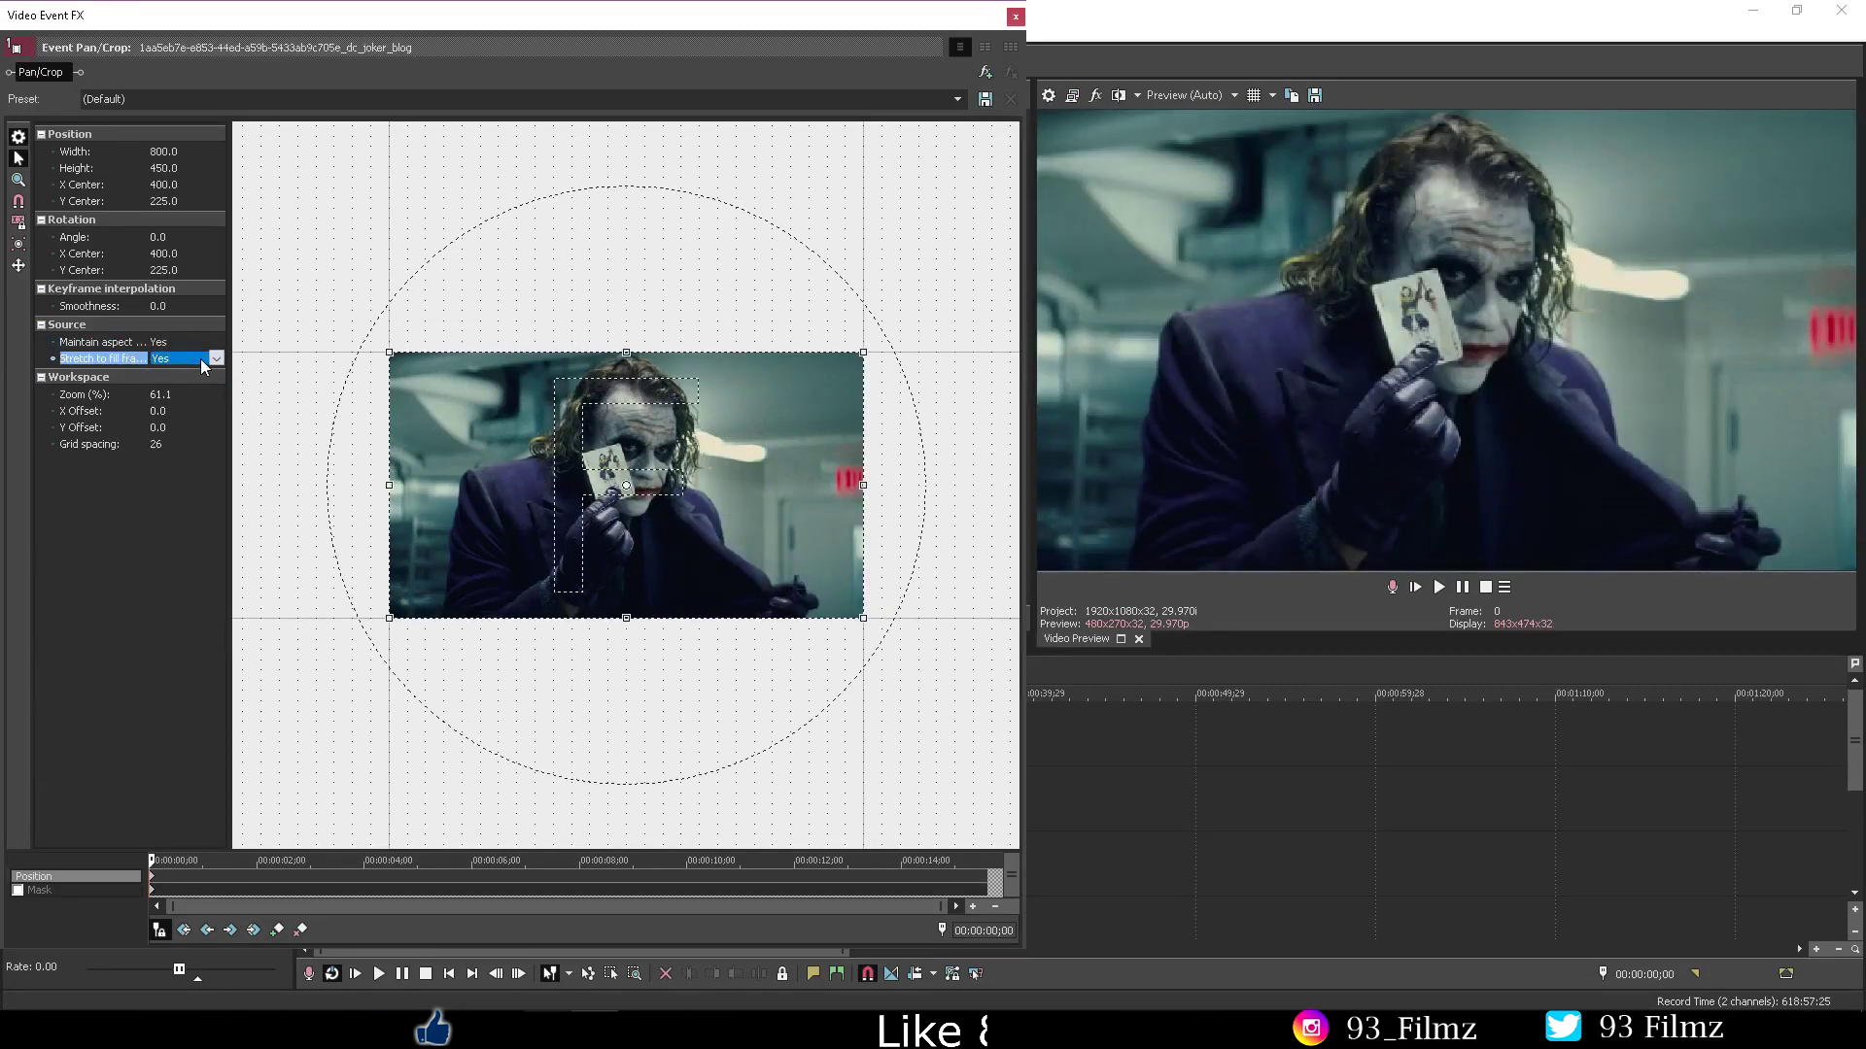
{"action": "left_click", "coordinate": [195, 387]}
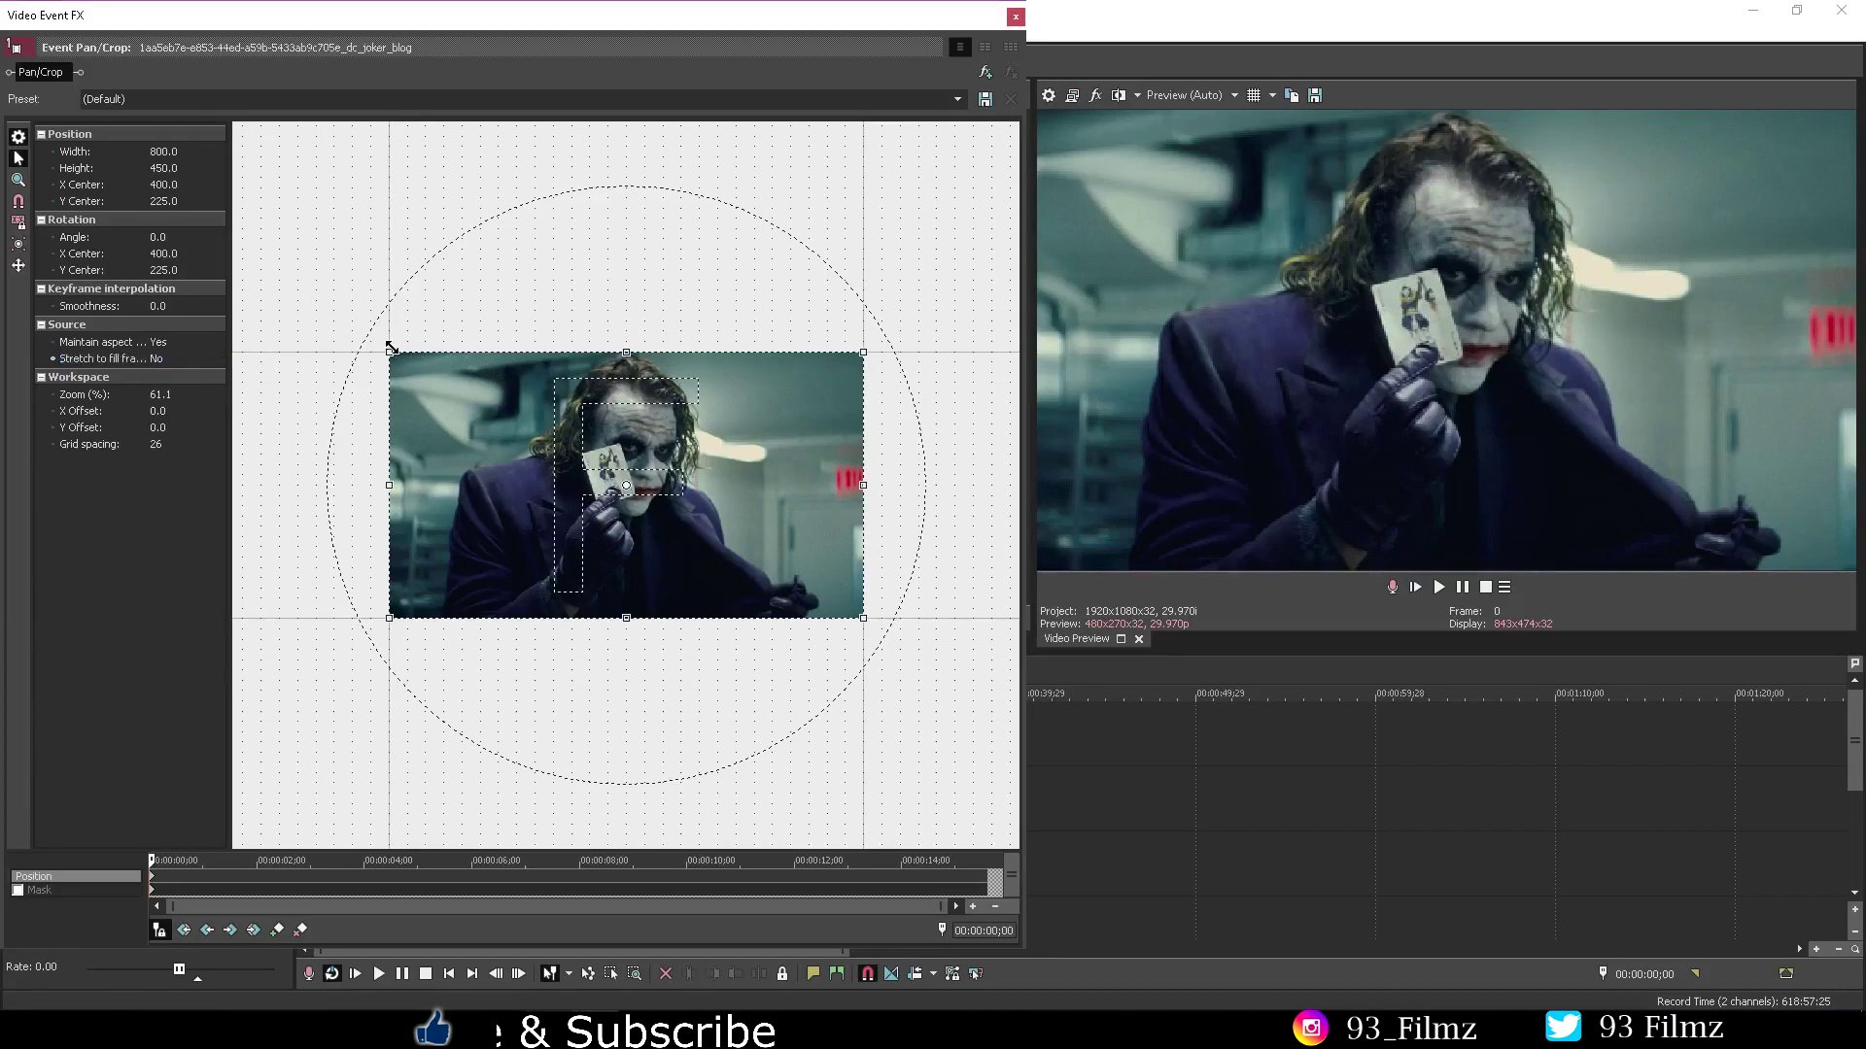
{"action": "left_click_drag", "start_coordinate": [388, 348], "coordinate": [622, 311]}
{"action": "left_click_drag", "start_coordinate": [622, 457], "coordinate": [230, 335]}
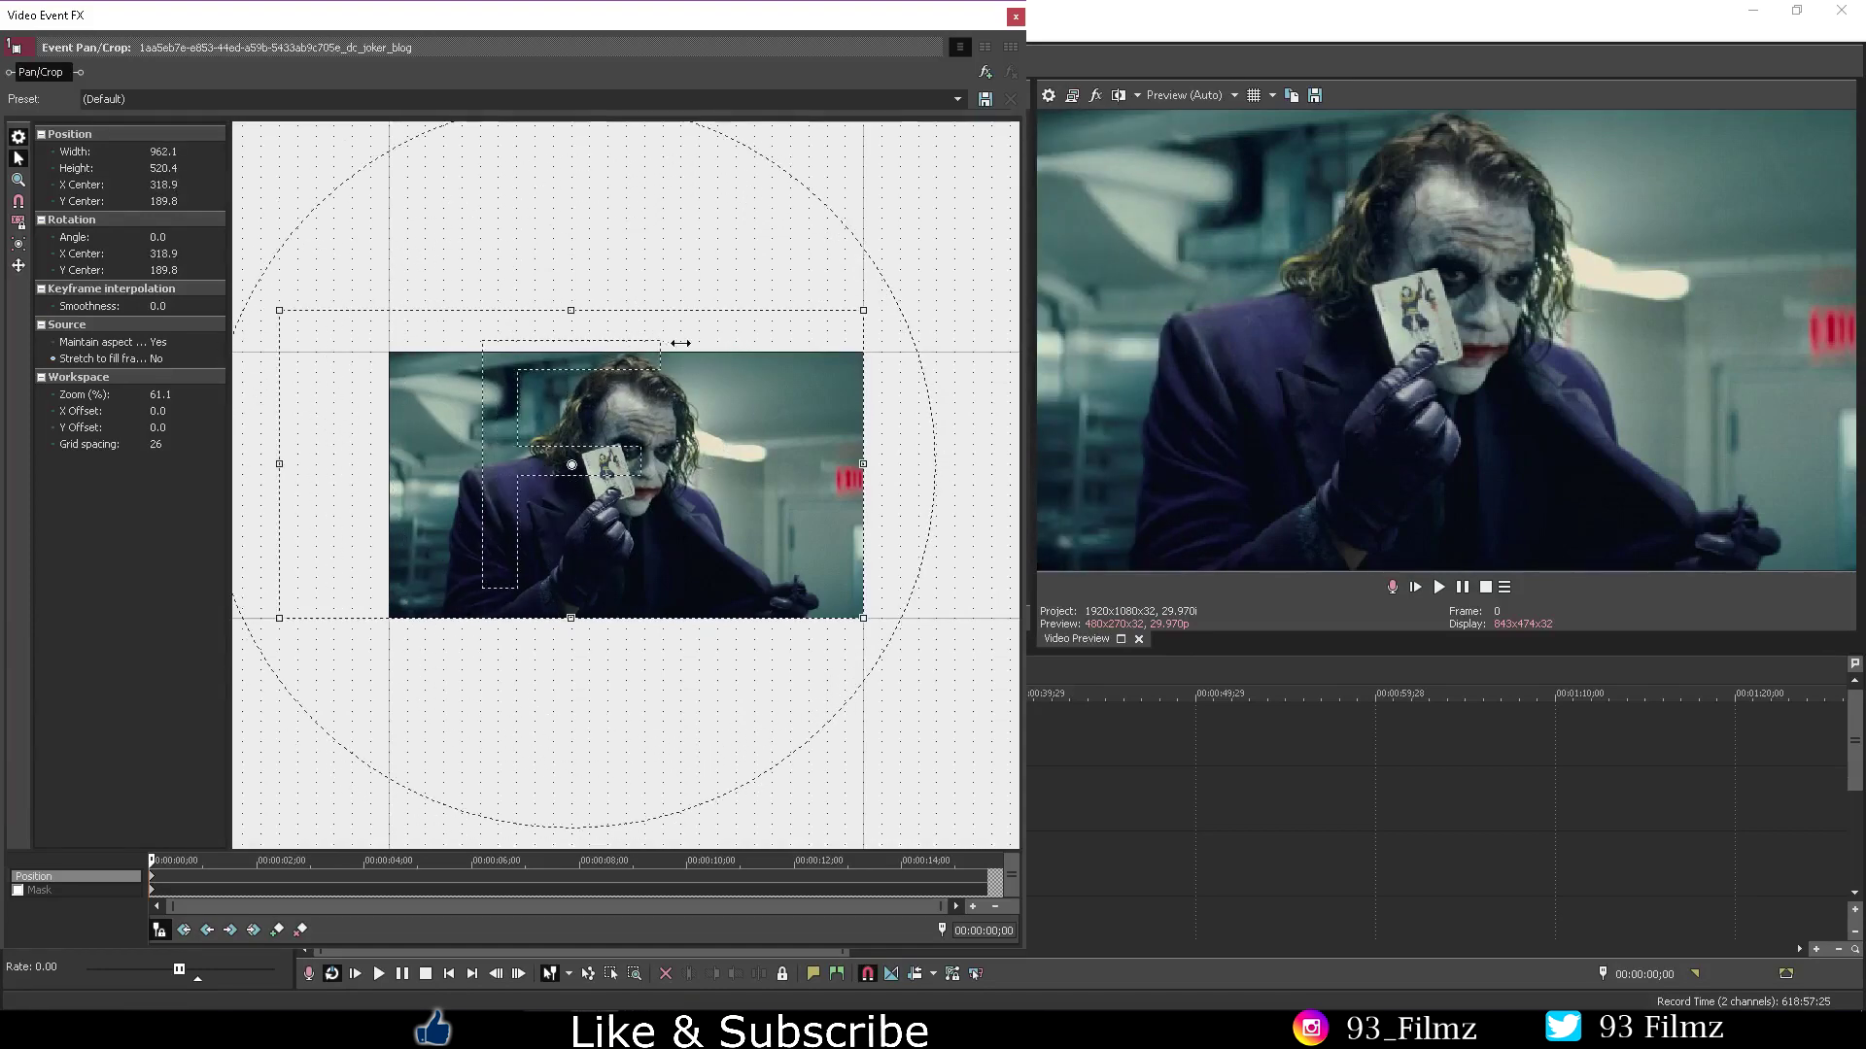
{"action": "right_click", "coordinate": [719, 422]}
{"action": "left_click", "coordinate": [733, 434]}
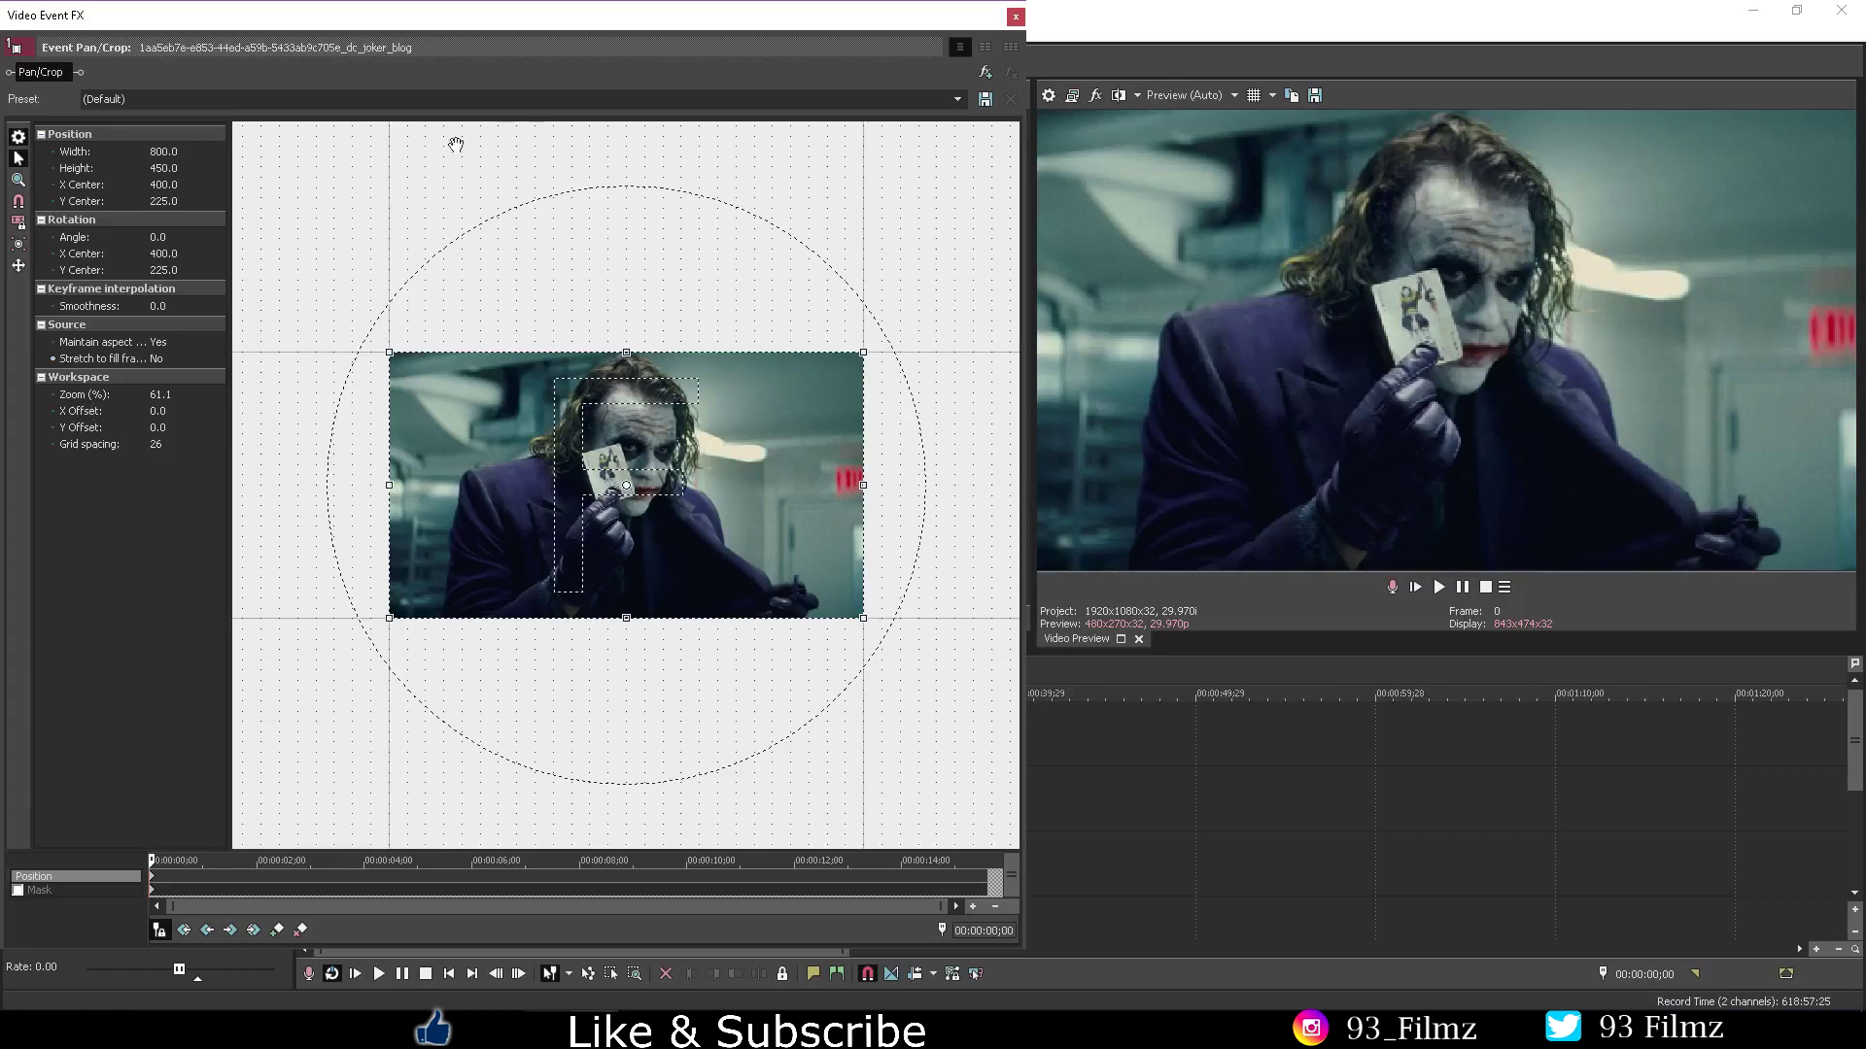
Step: Turn Stretch to fill frame back on, enlarge the crop, then restore its default size
{"action": "right_click", "coordinate": [291, 583]}
{"action": "left_click", "coordinate": [252, 750]}
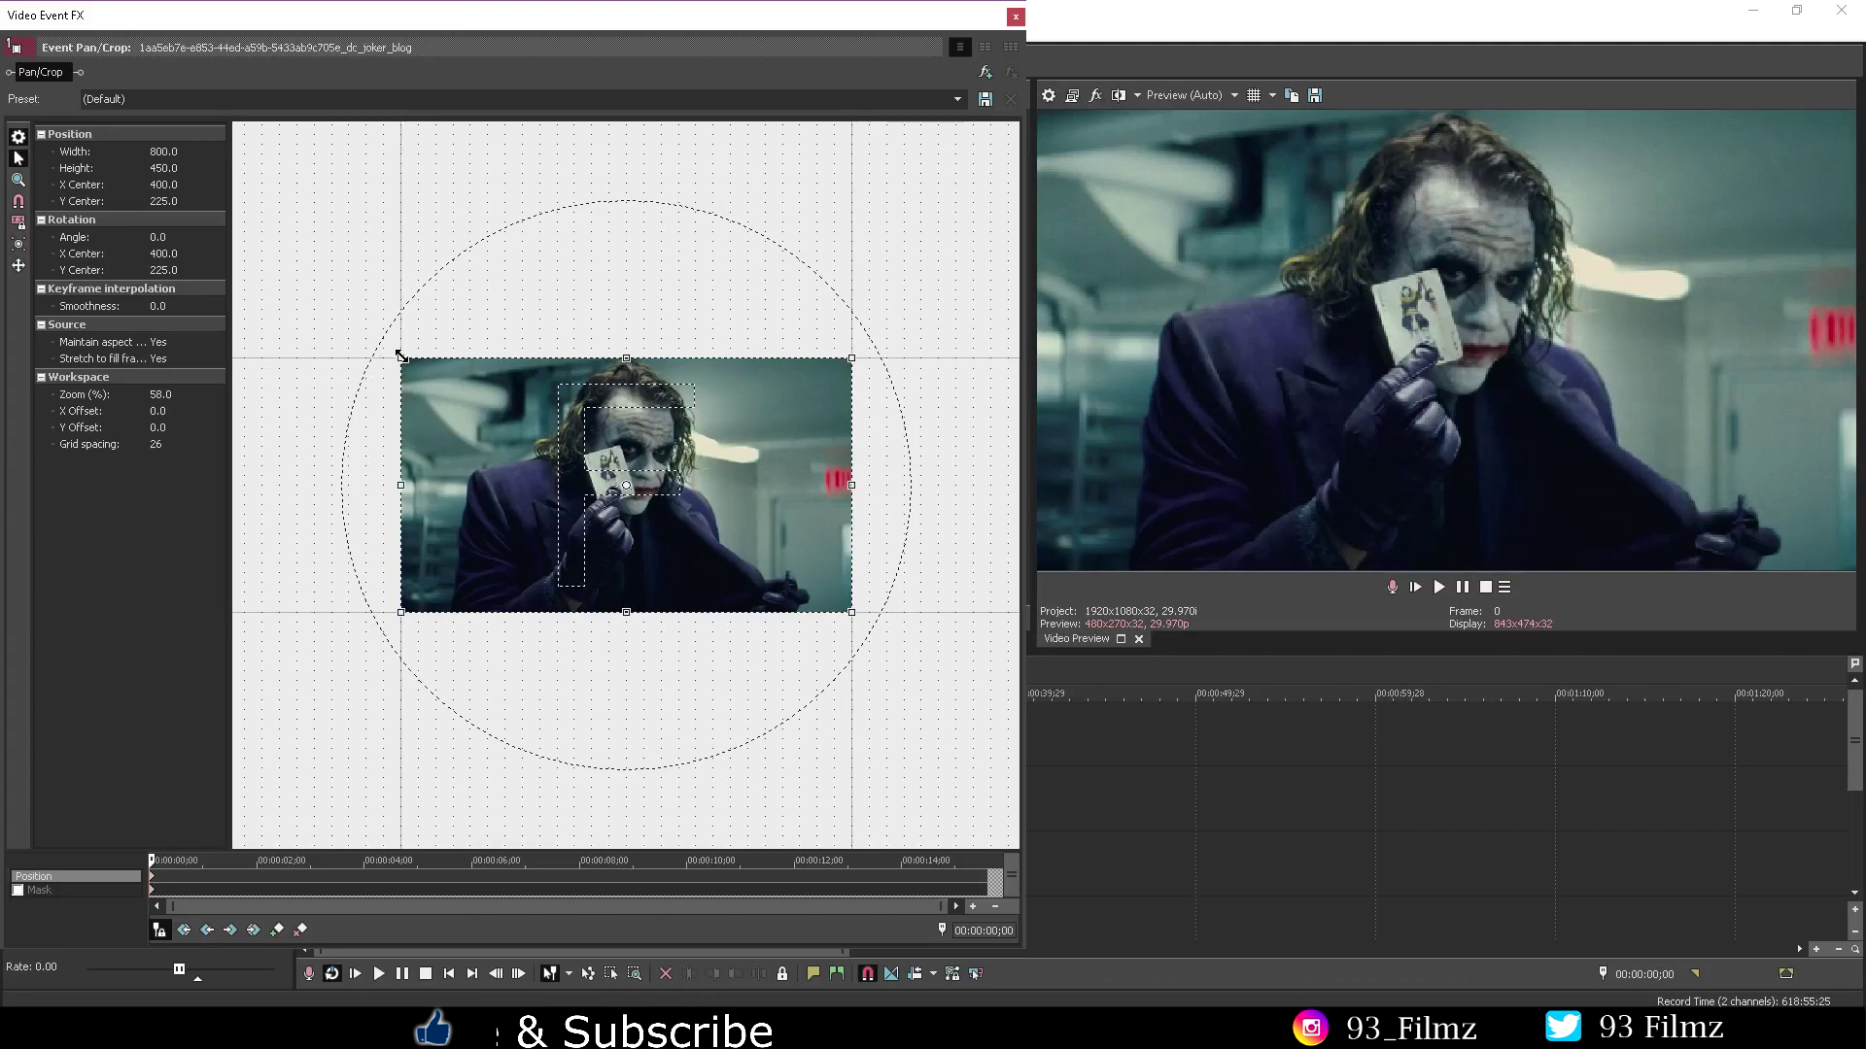
{"action": "left_click_drag", "start_coordinate": [363, 320], "coordinate": [342, 328]}
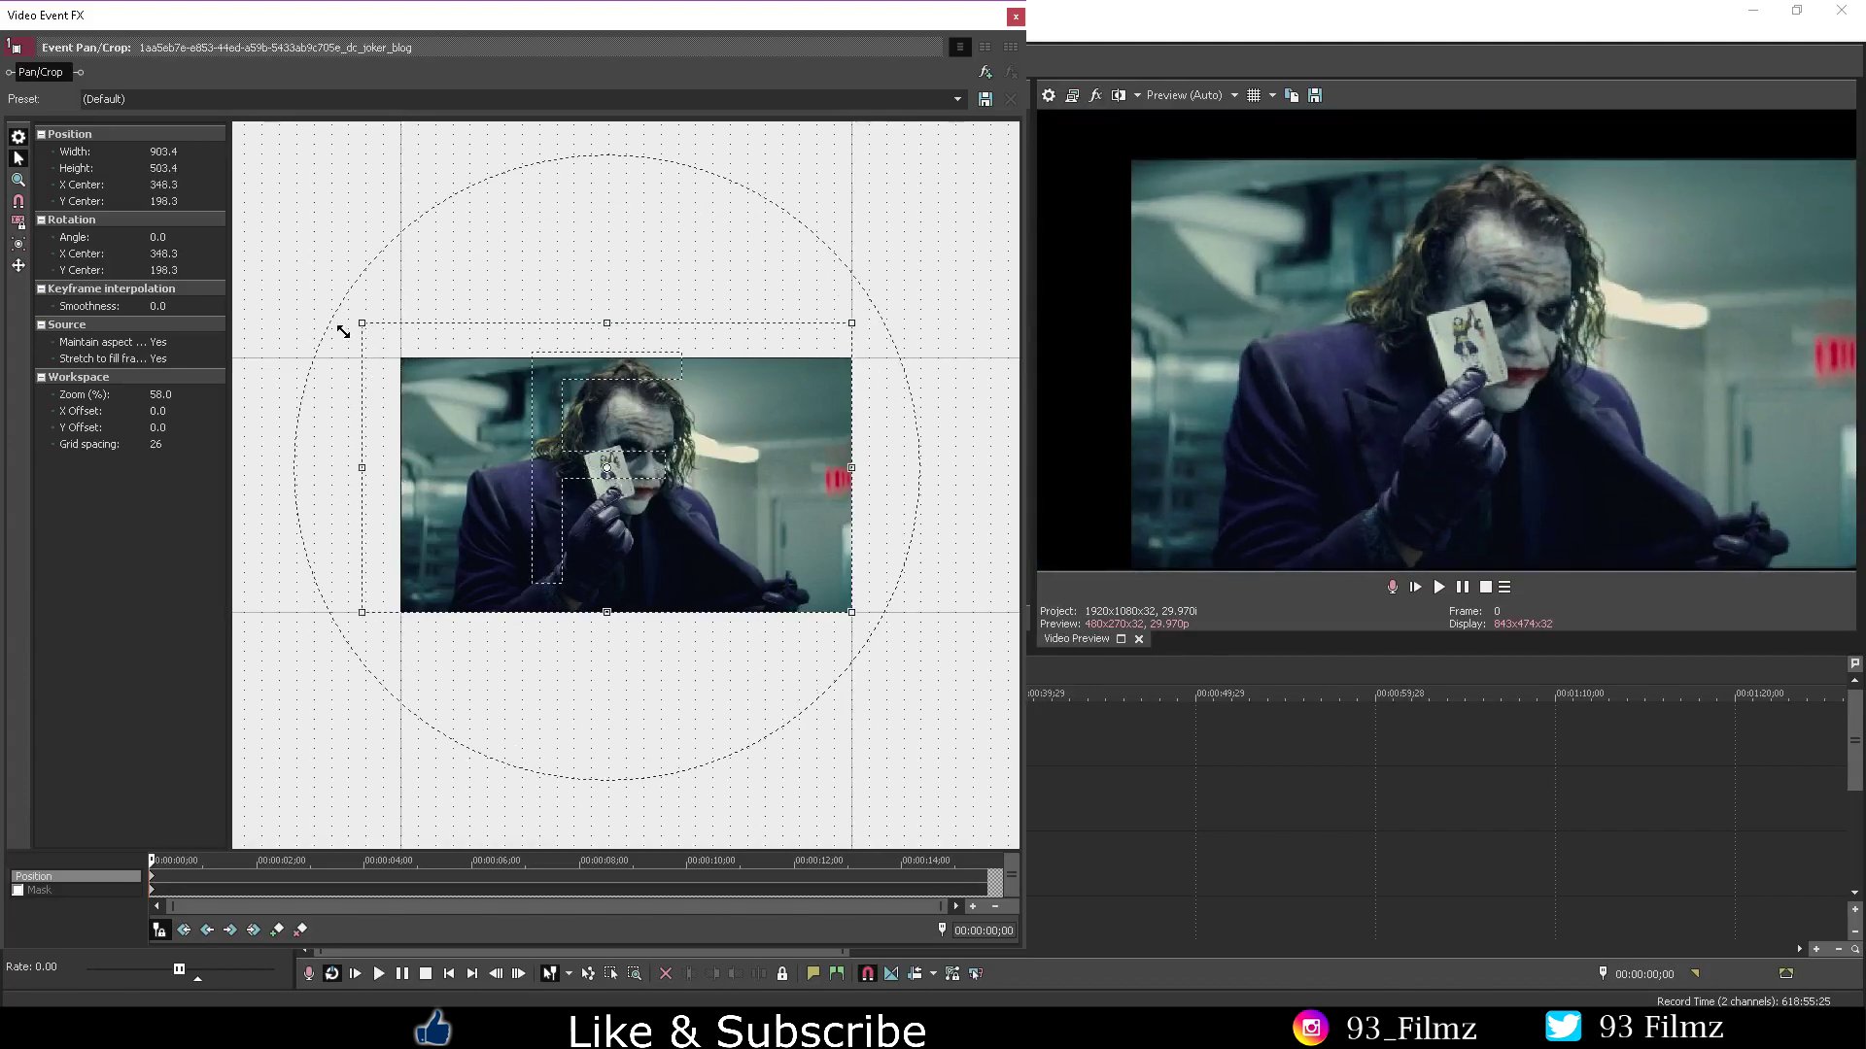
{"action": "right_click", "coordinate": [437, 419]}
{"action": "left_click", "coordinate": [475, 428]}
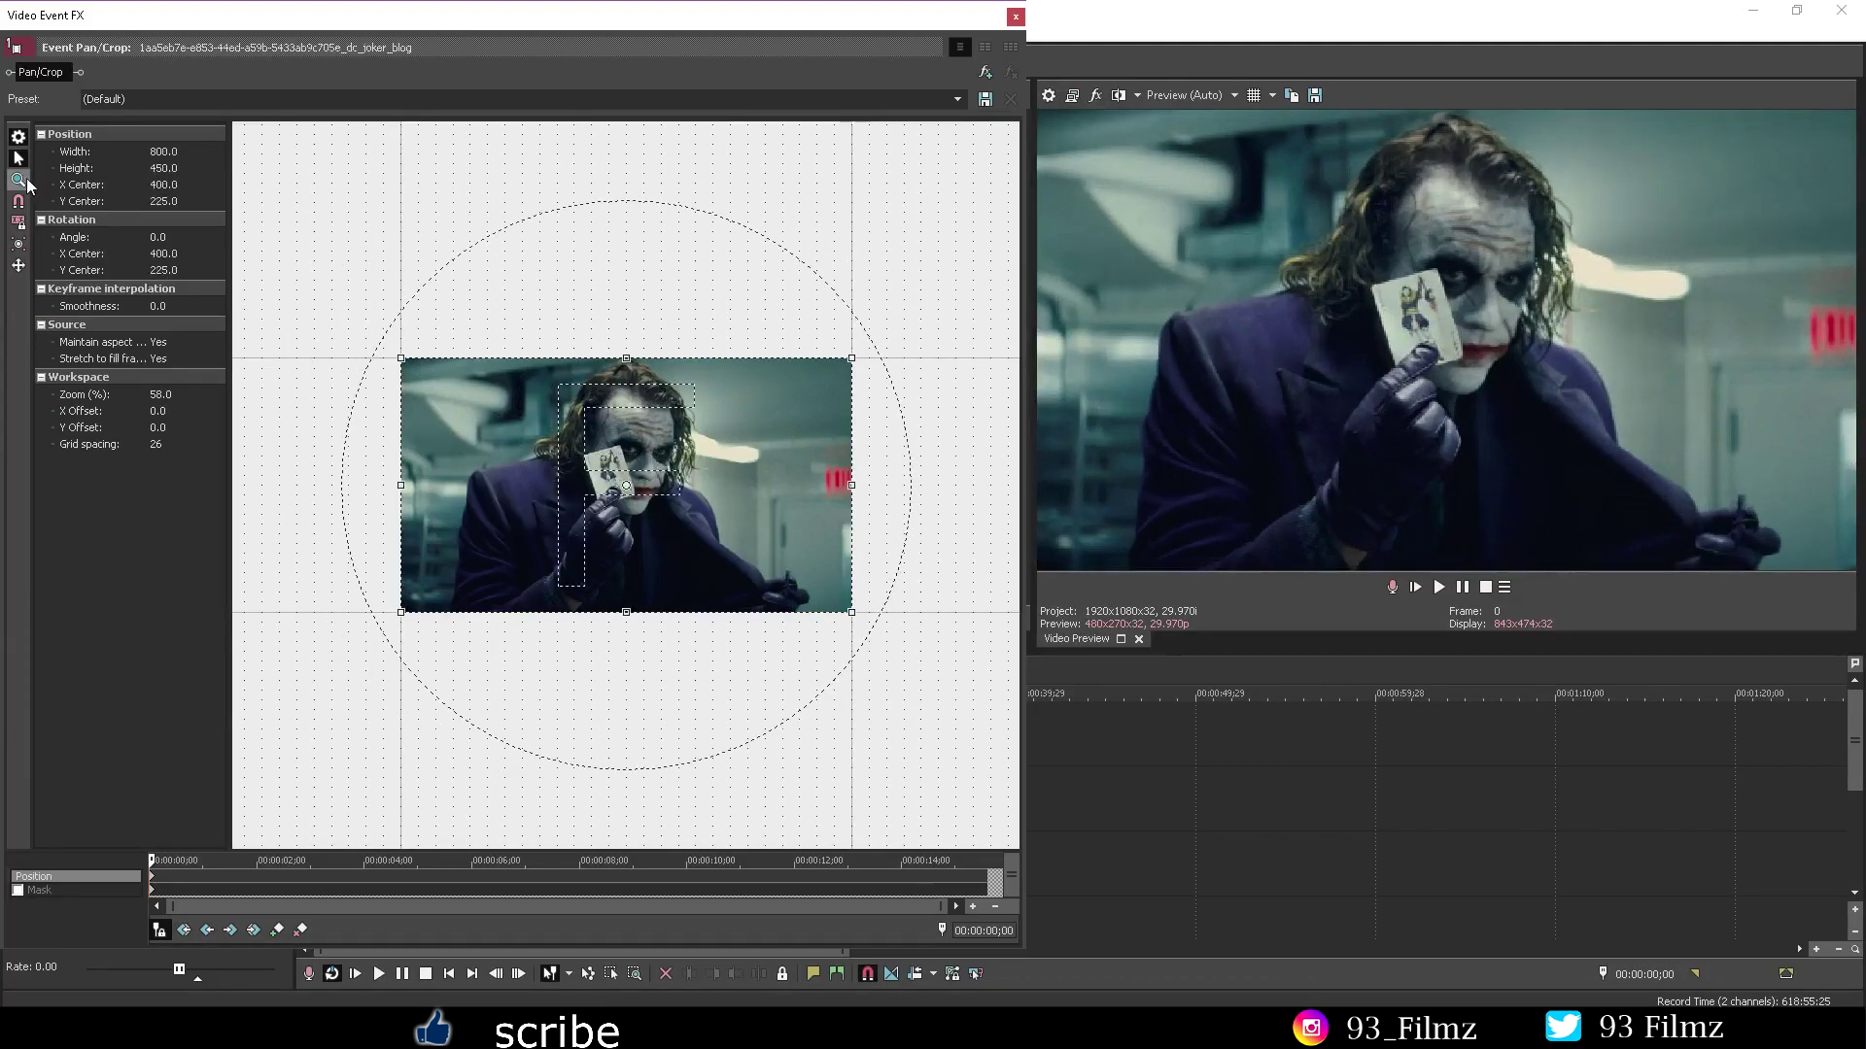
Step: Zoom the workspace with the Zoom Edit Tool, return to Normal Edit Tool, and enable snapping
{"action": "left_click", "coordinate": [27, 184]}
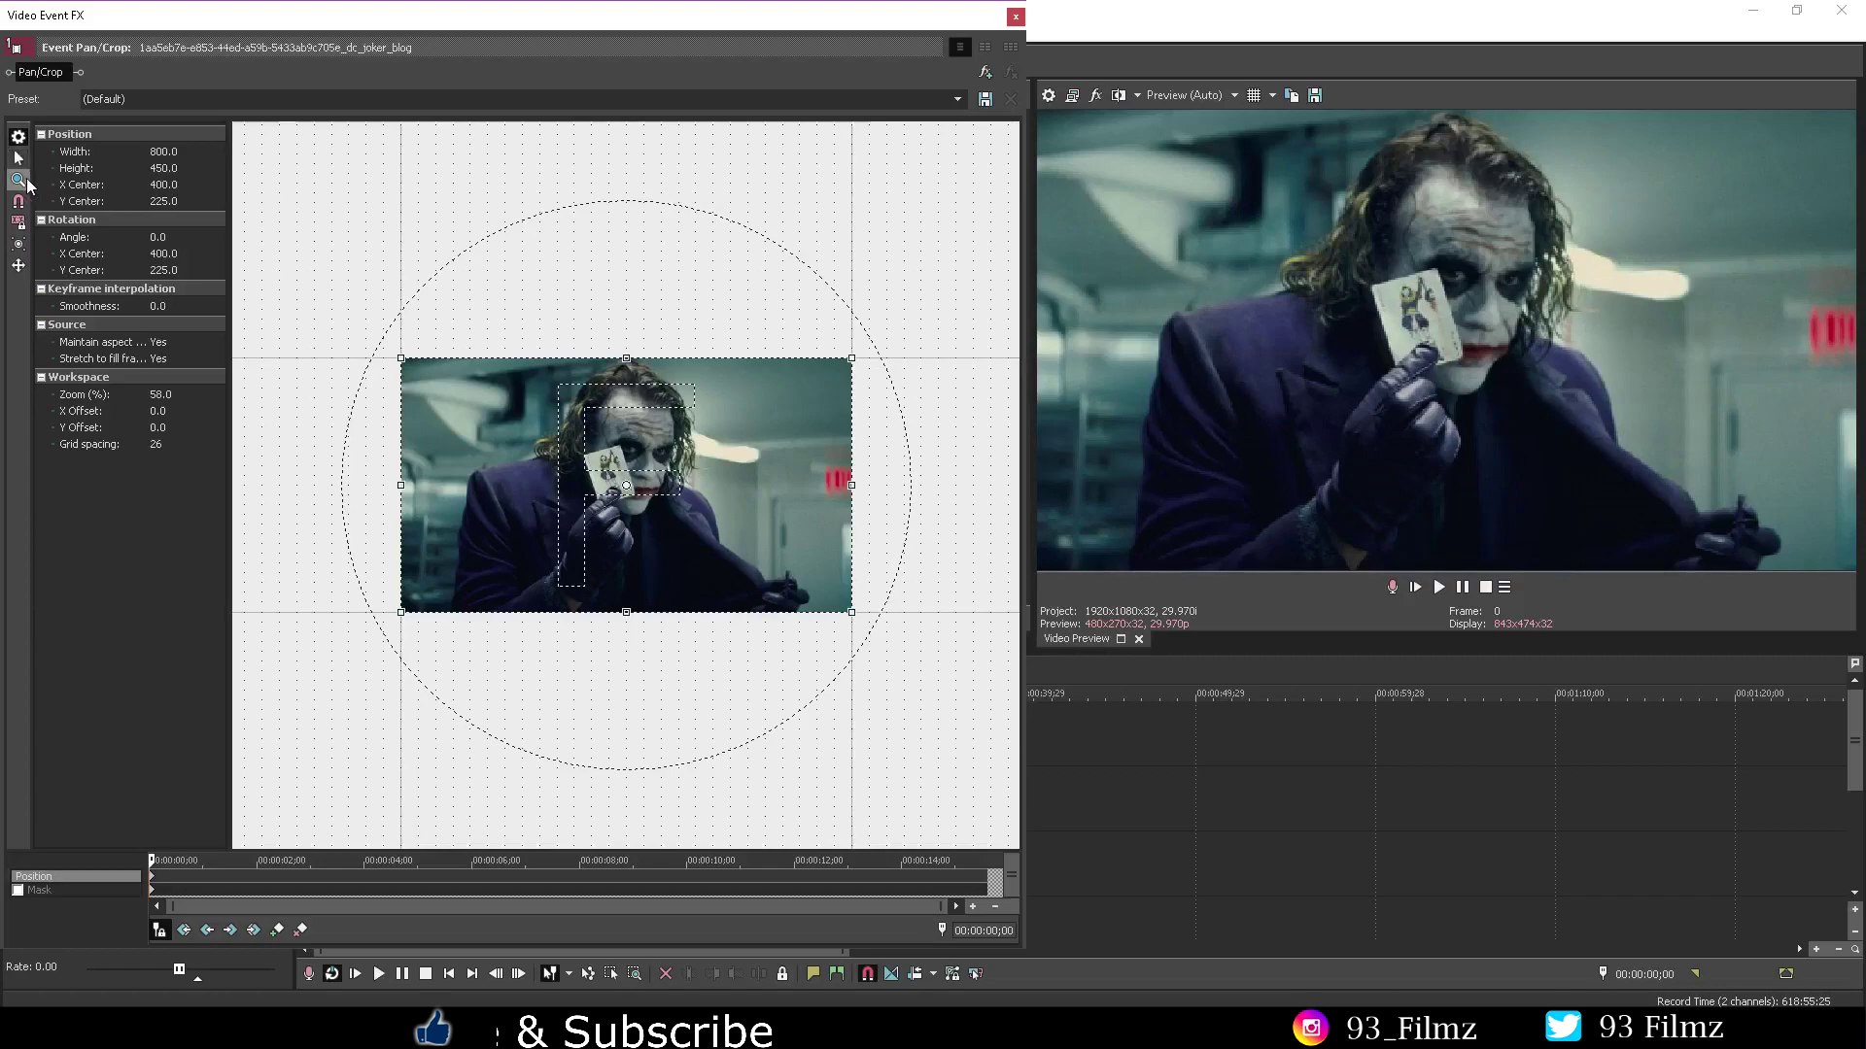
{"action": "left_click", "coordinate": [452, 455]}
{"action": "scroll", "coordinate": [636, 482], "scroll_direction": "up", "scroll_amount": 1}
{"action": "scroll", "coordinate": [641, 483], "scroll_direction": "down", "scroll_amount": 3}
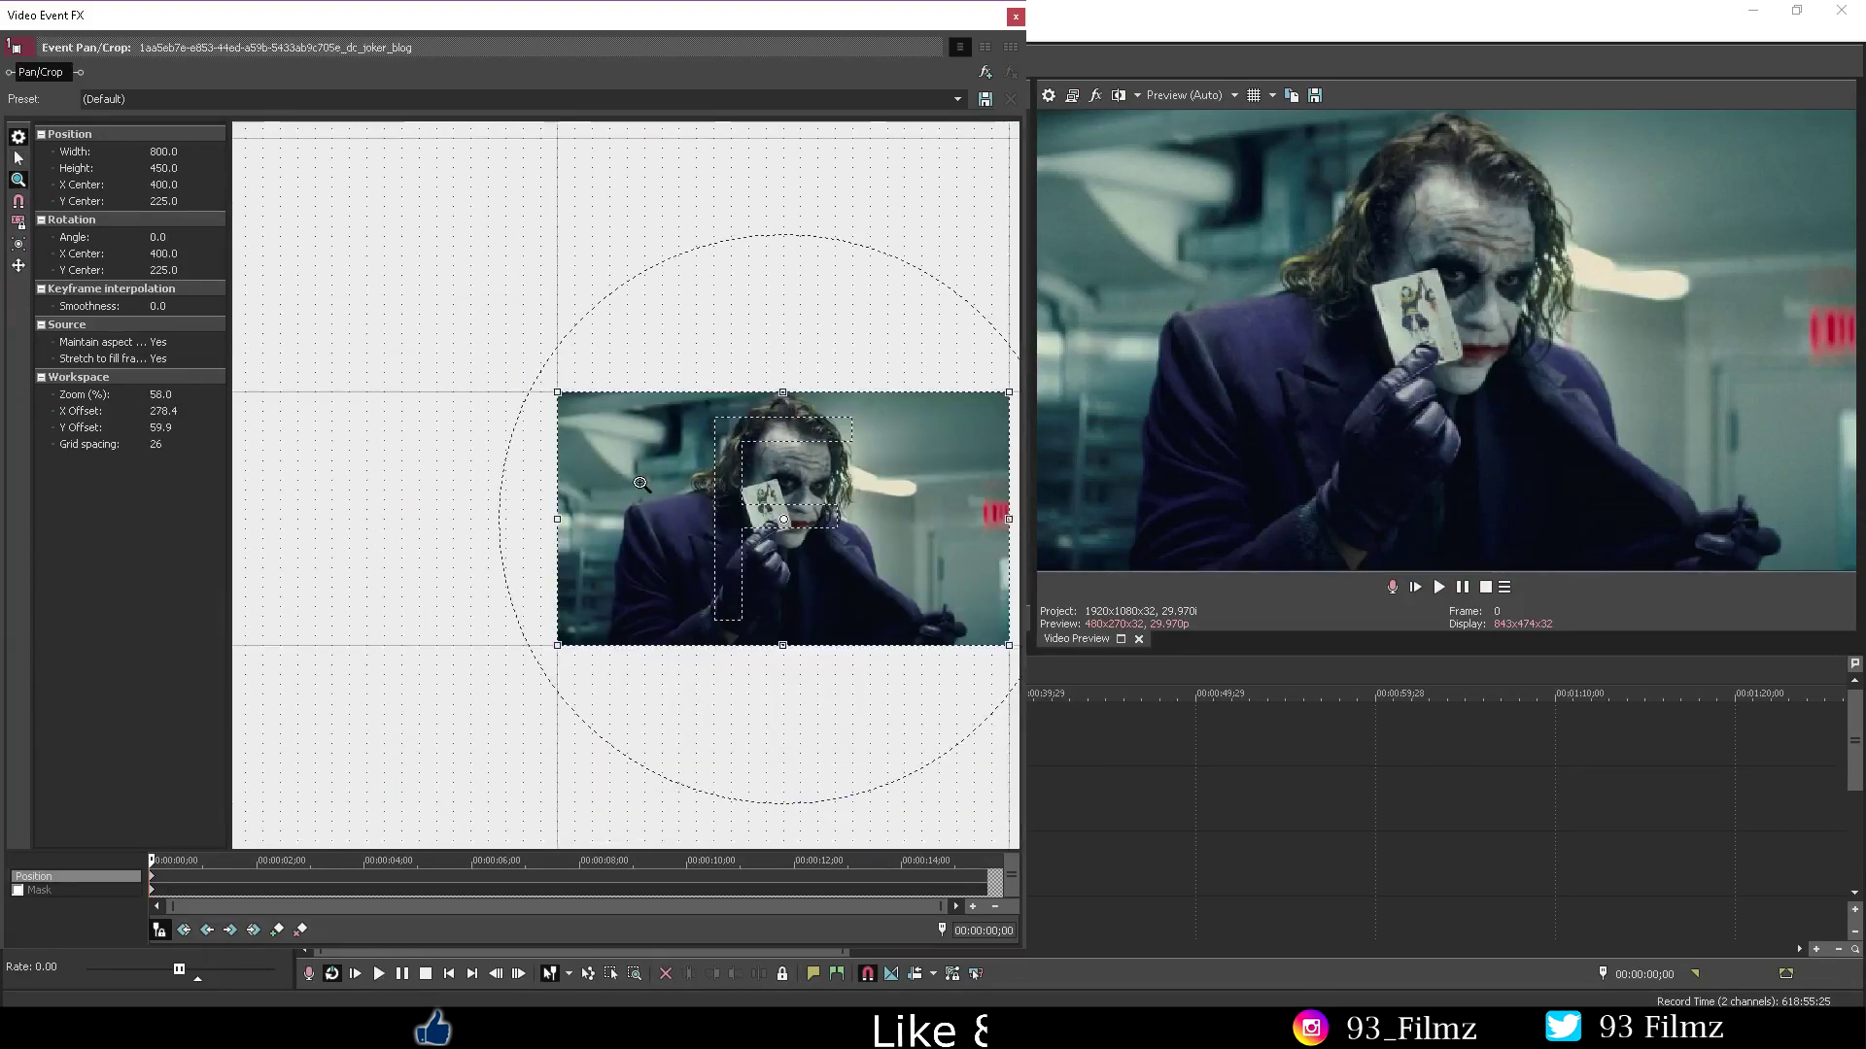
{"action": "left_click", "coordinate": [20, 159]}
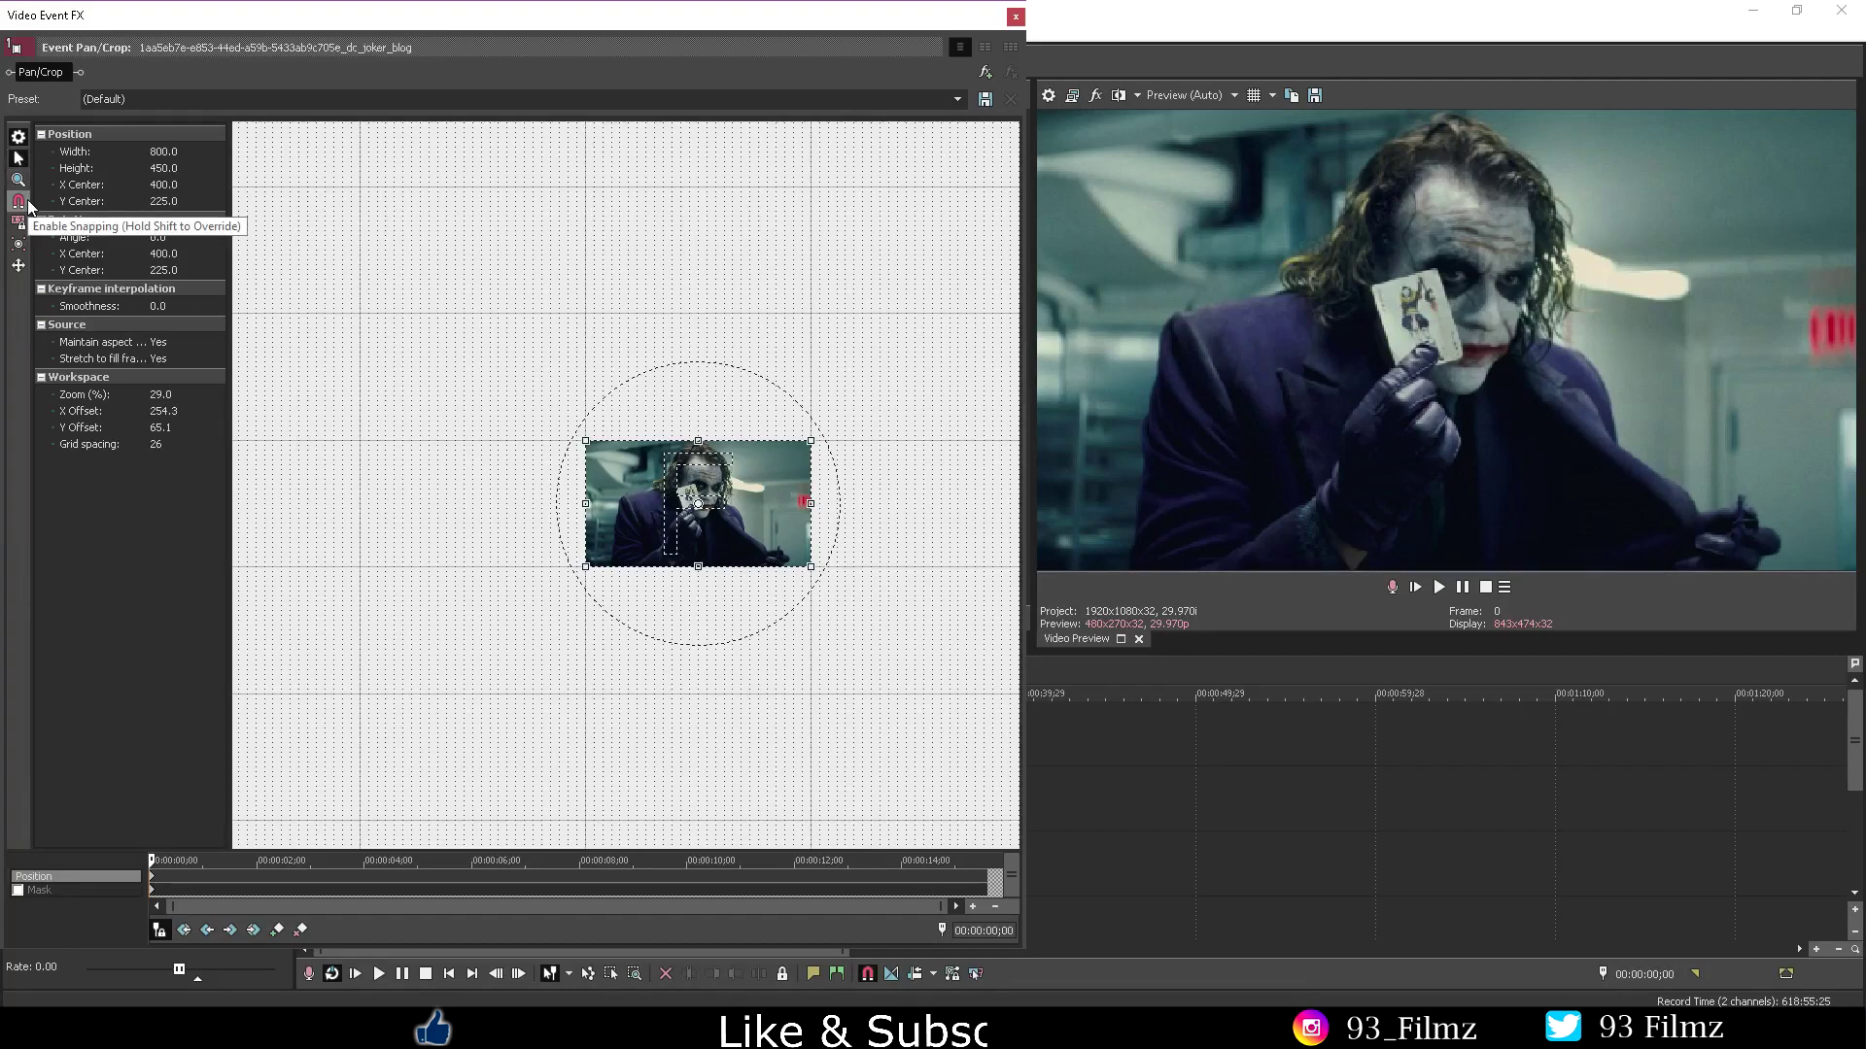
{"action": "left_click", "coordinate": [22, 202]}
Step: Drag the crop frame around, then shift it to centre 400, 276.9, leaving black below
{"action": "scroll", "coordinate": [470, 542], "scroll_direction": "up", "scroll_amount": 8}
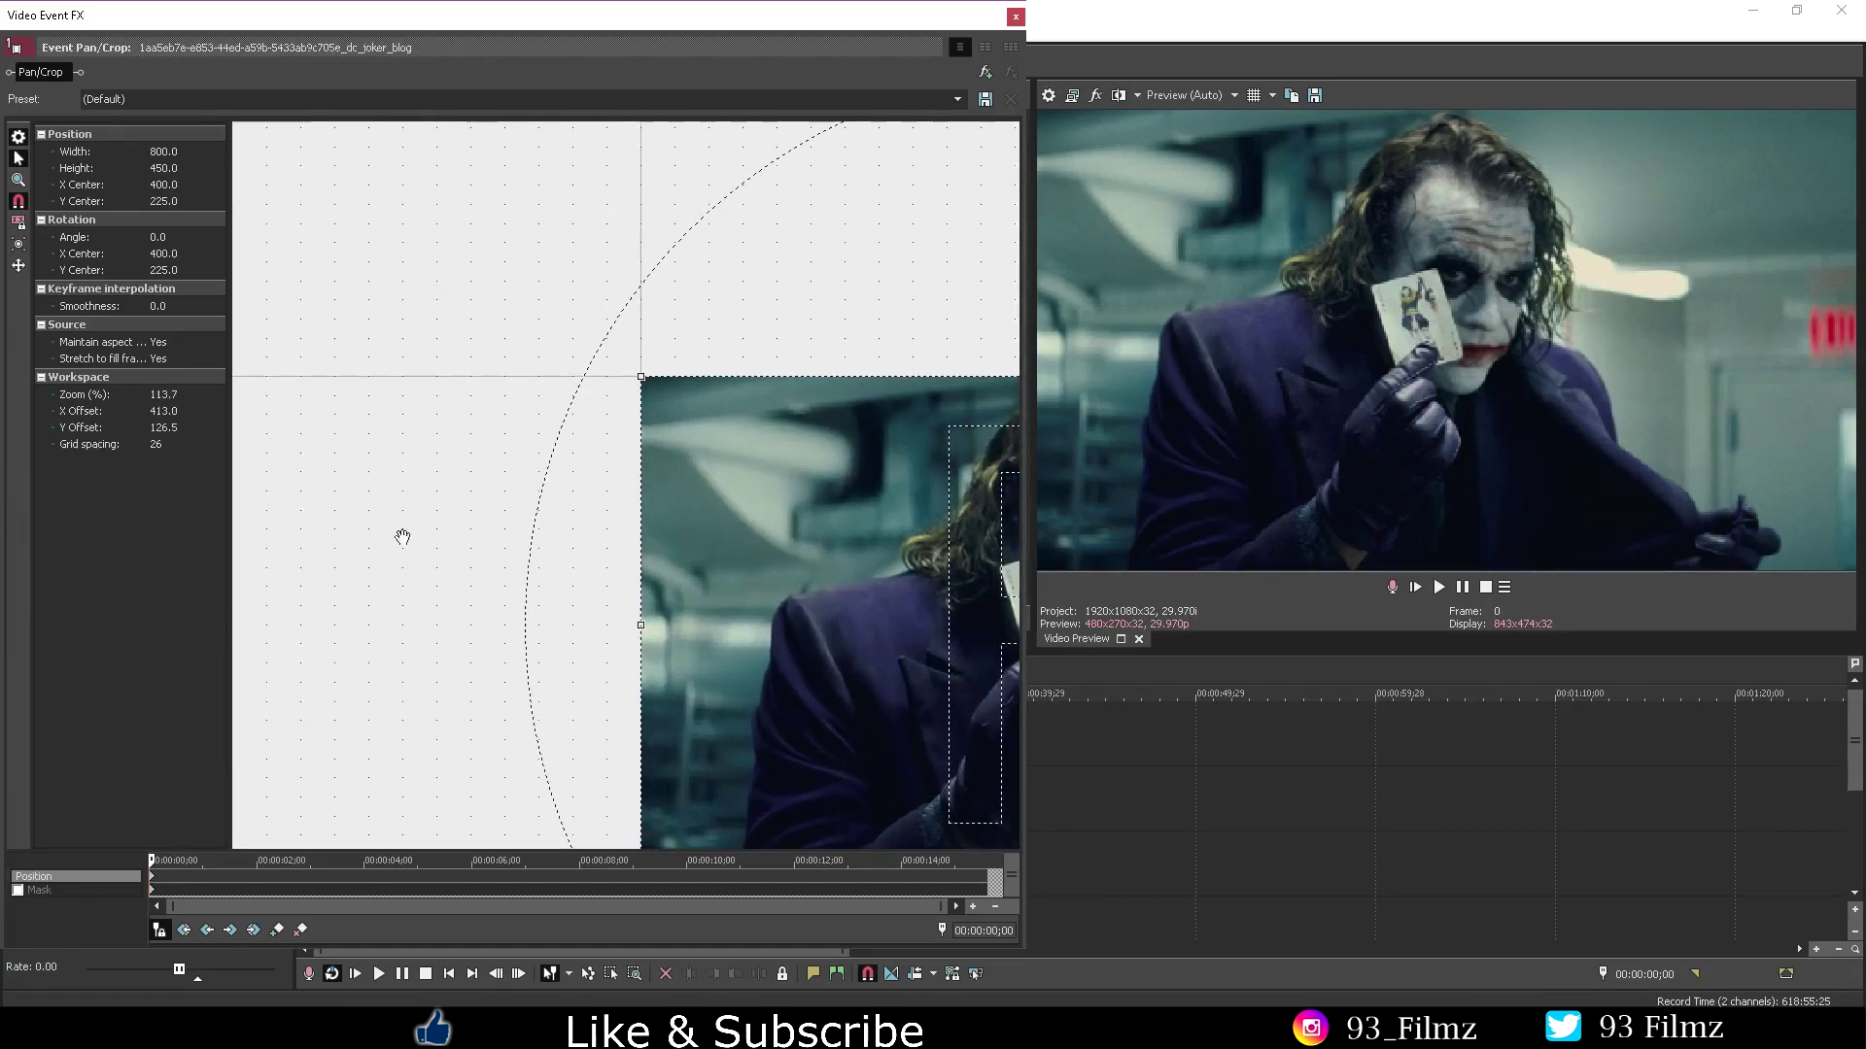
{"action": "left_click_drag", "start_coordinate": [763, 552], "coordinate": [567, 283]}
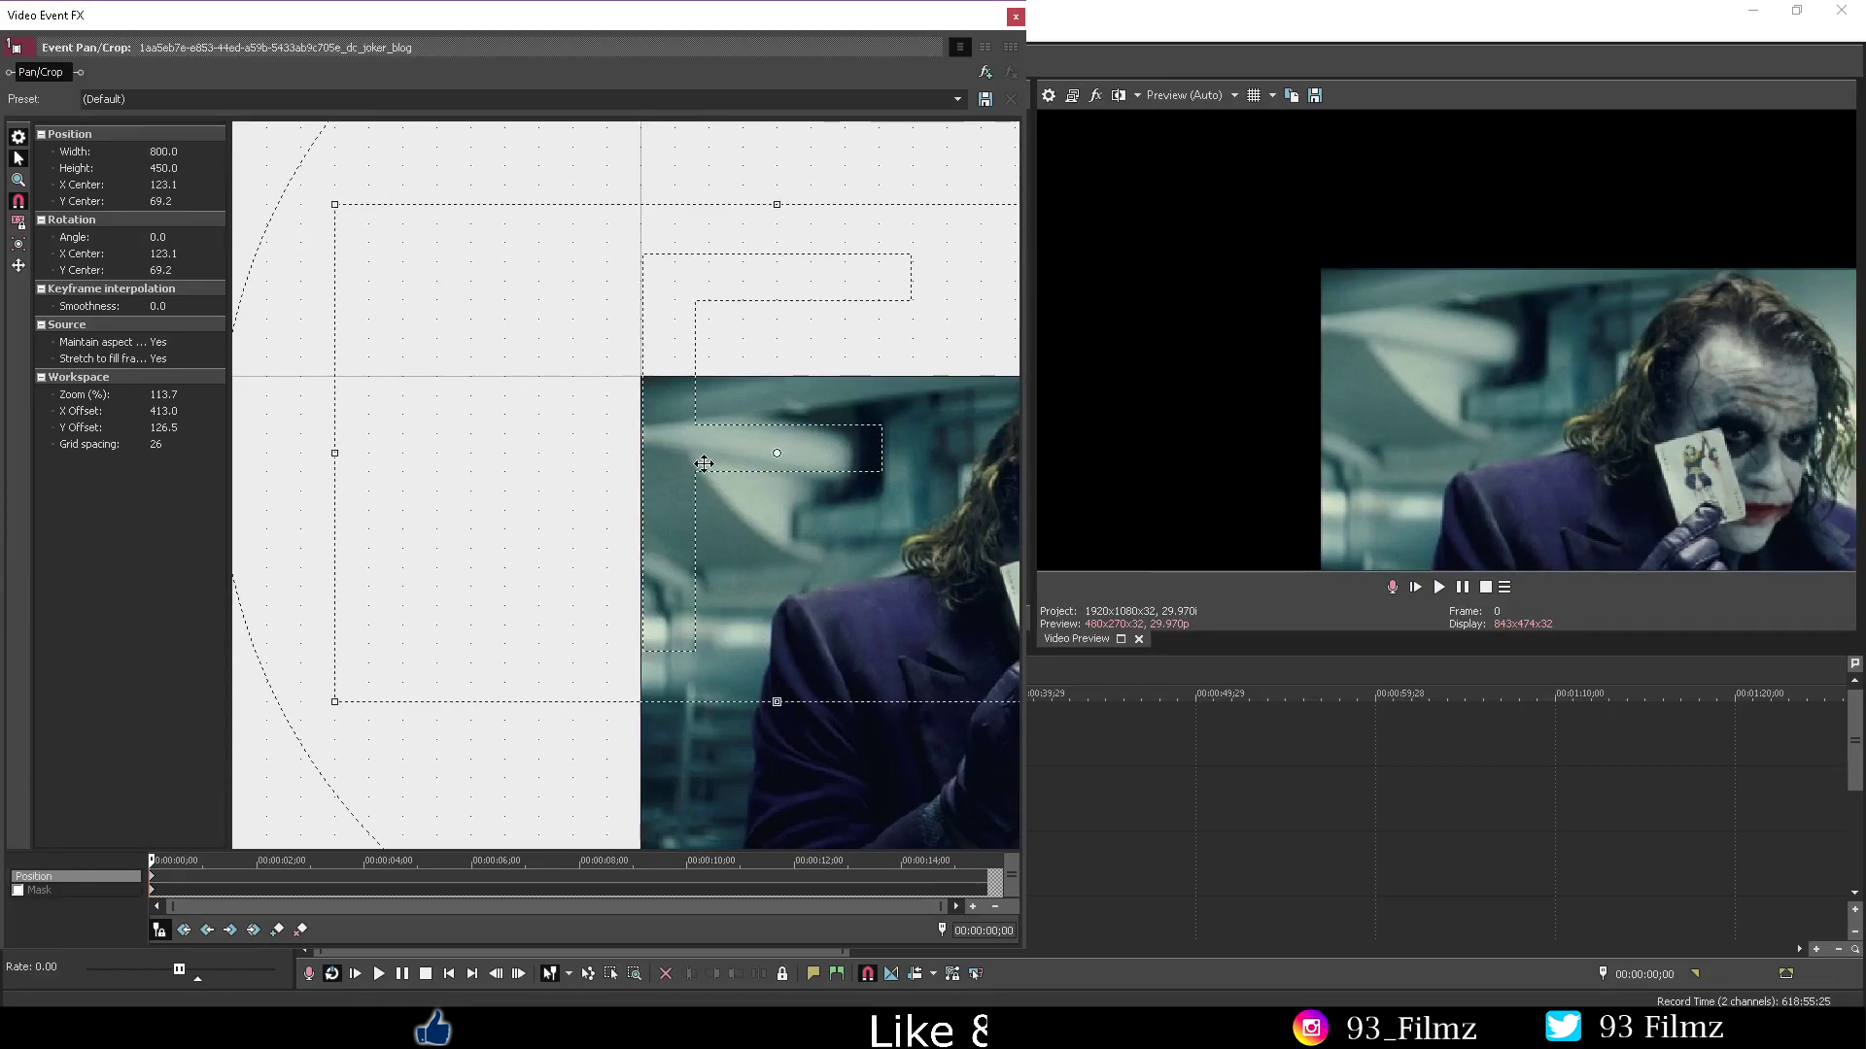
{"action": "right_click", "coordinate": [773, 581]}
{"action": "key", "text": "Escape"}
{"action": "scroll", "coordinate": [812, 616], "scroll_direction": "down", "scroll_amount": 12}
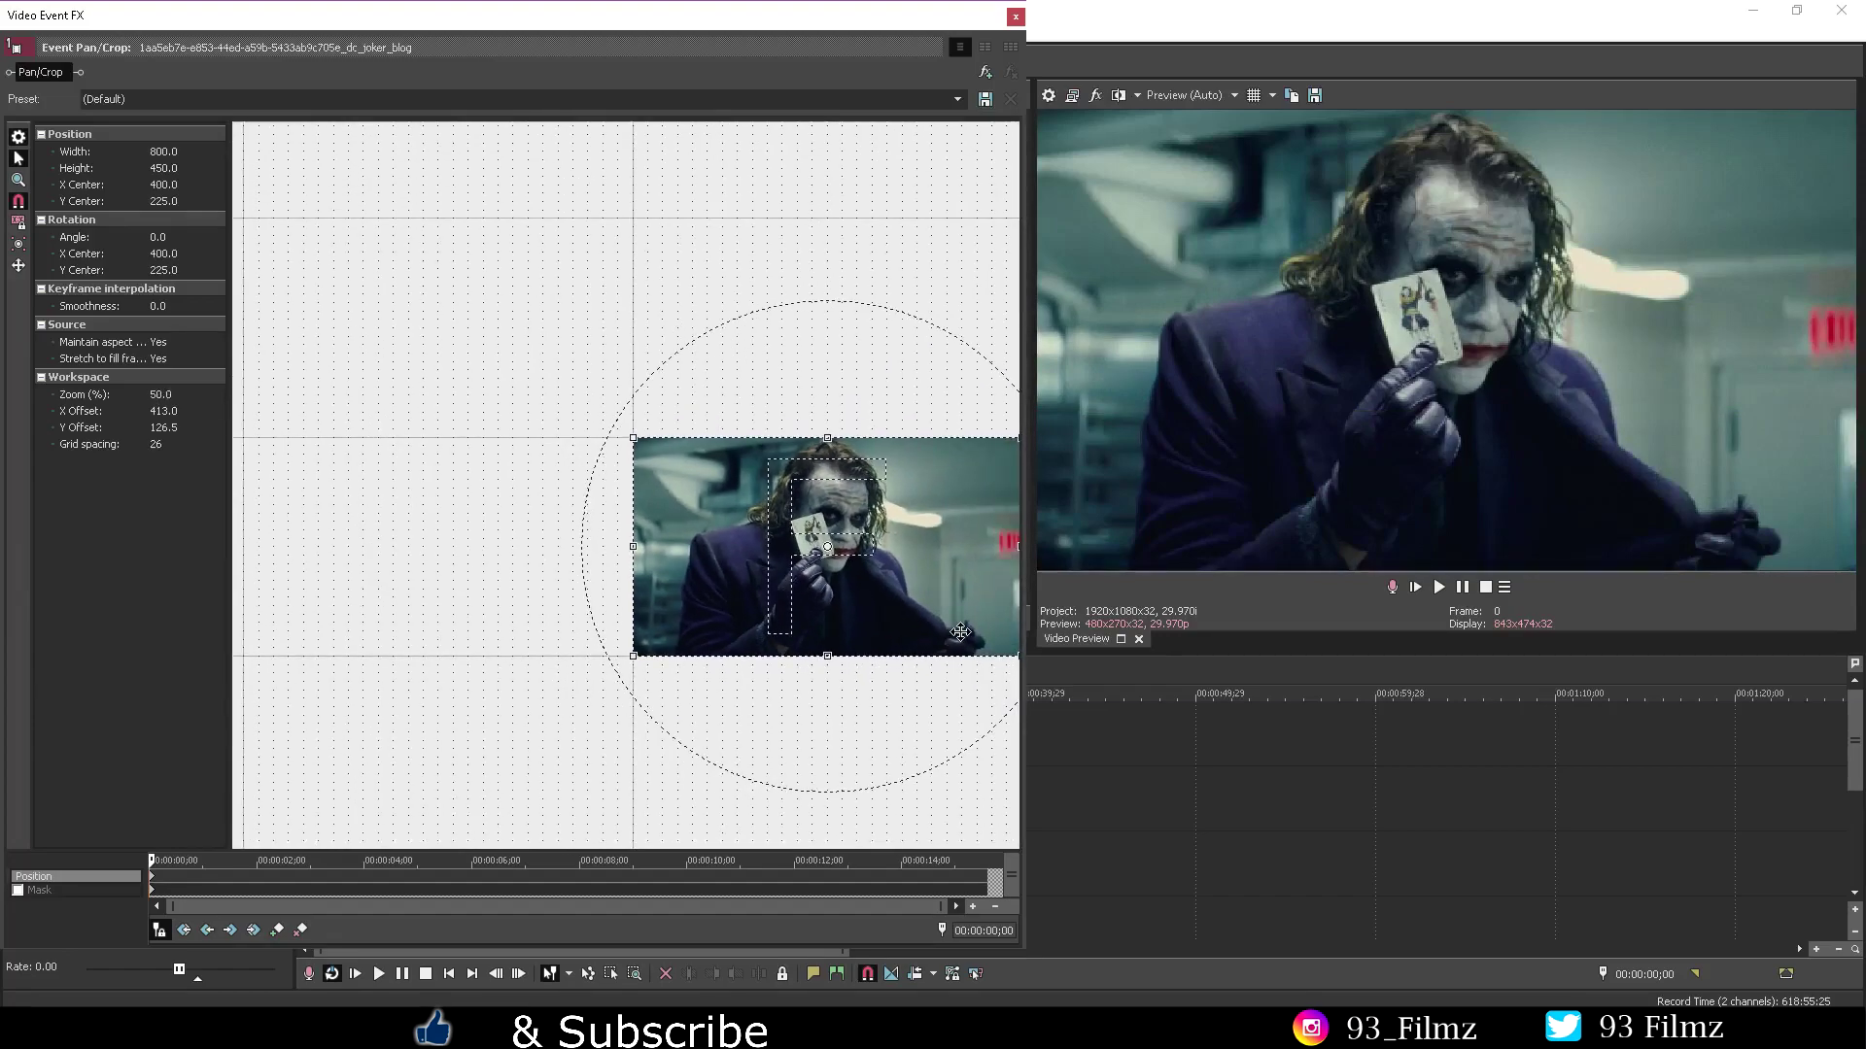
{"action": "left_click_drag", "start_coordinate": [686, 521], "coordinate": [626, 522]}
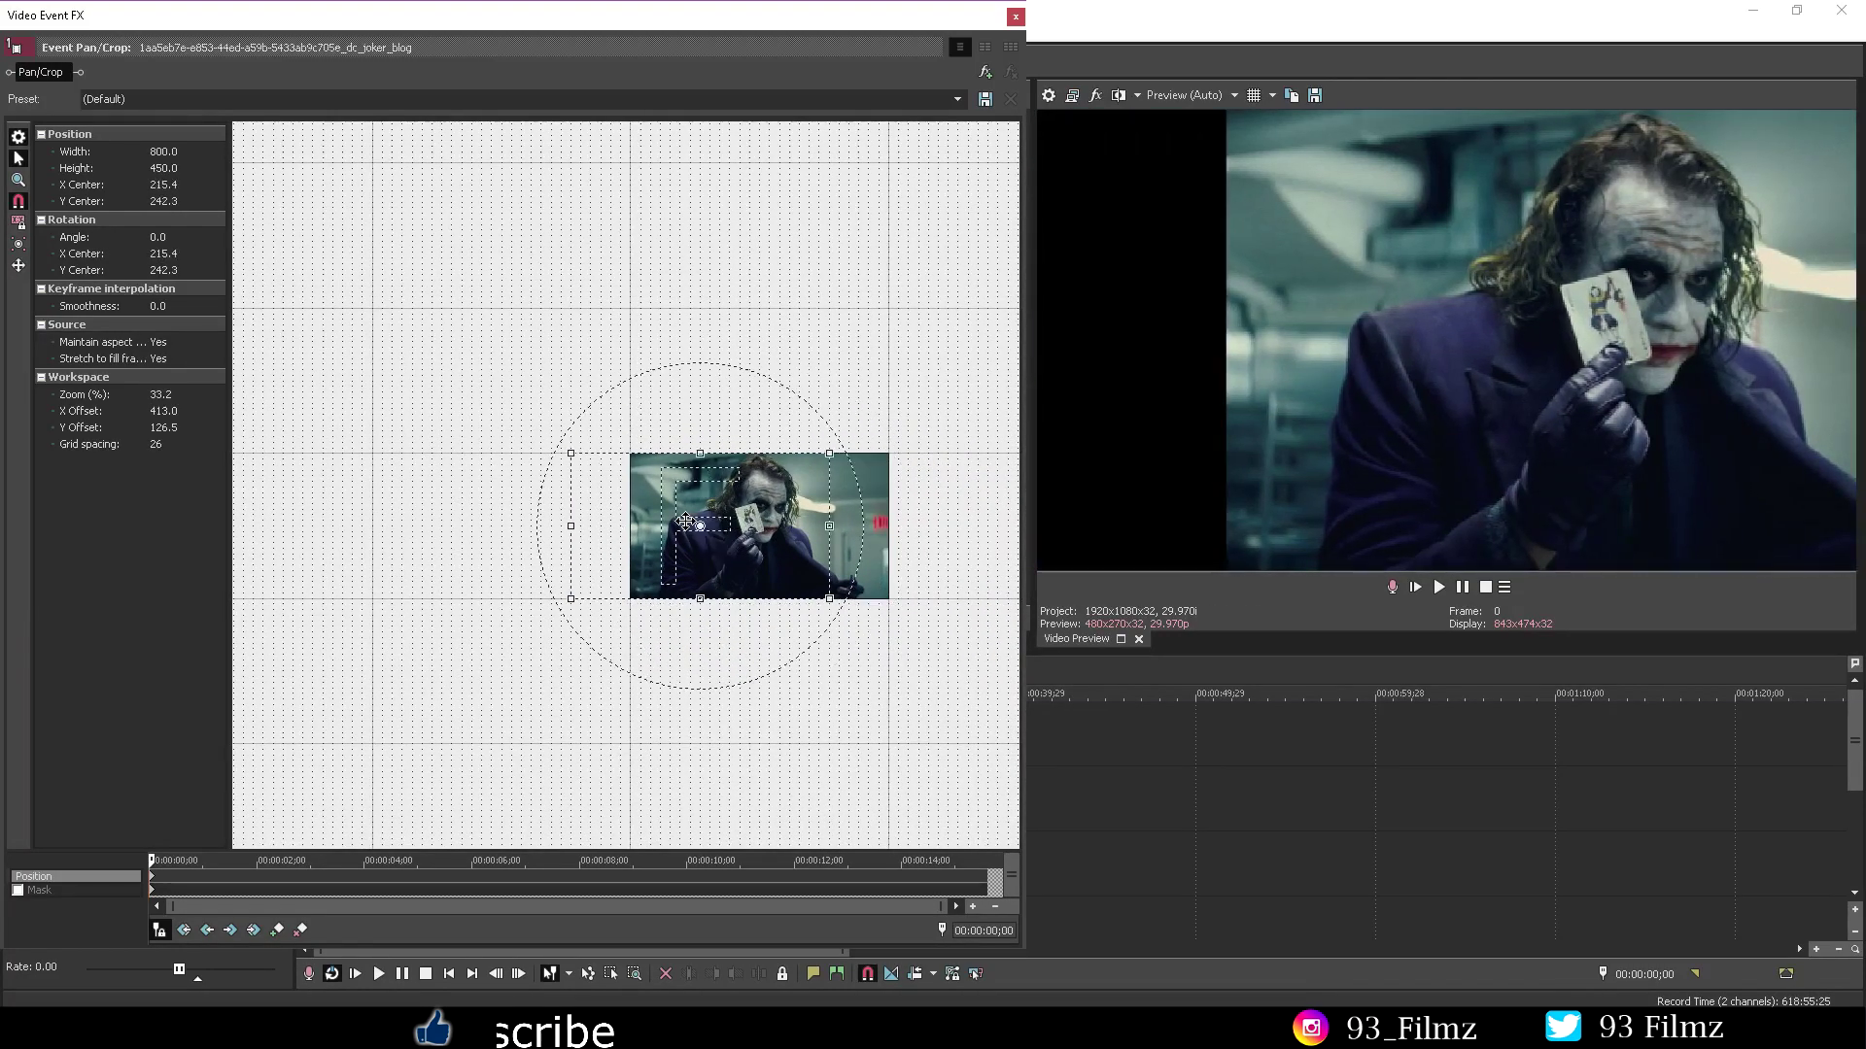
{"action": "mouse_move", "coordinate": [686, 521]}
{"action": "left_mouse_down"}
{"action": "mouse_move", "coordinate": [696, 544]}
{"action": "mouse_move", "coordinate": [726, 516]}
{"action": "mouse_move", "coordinate": [696, 516]}
{"action": "left_mouse_up"}
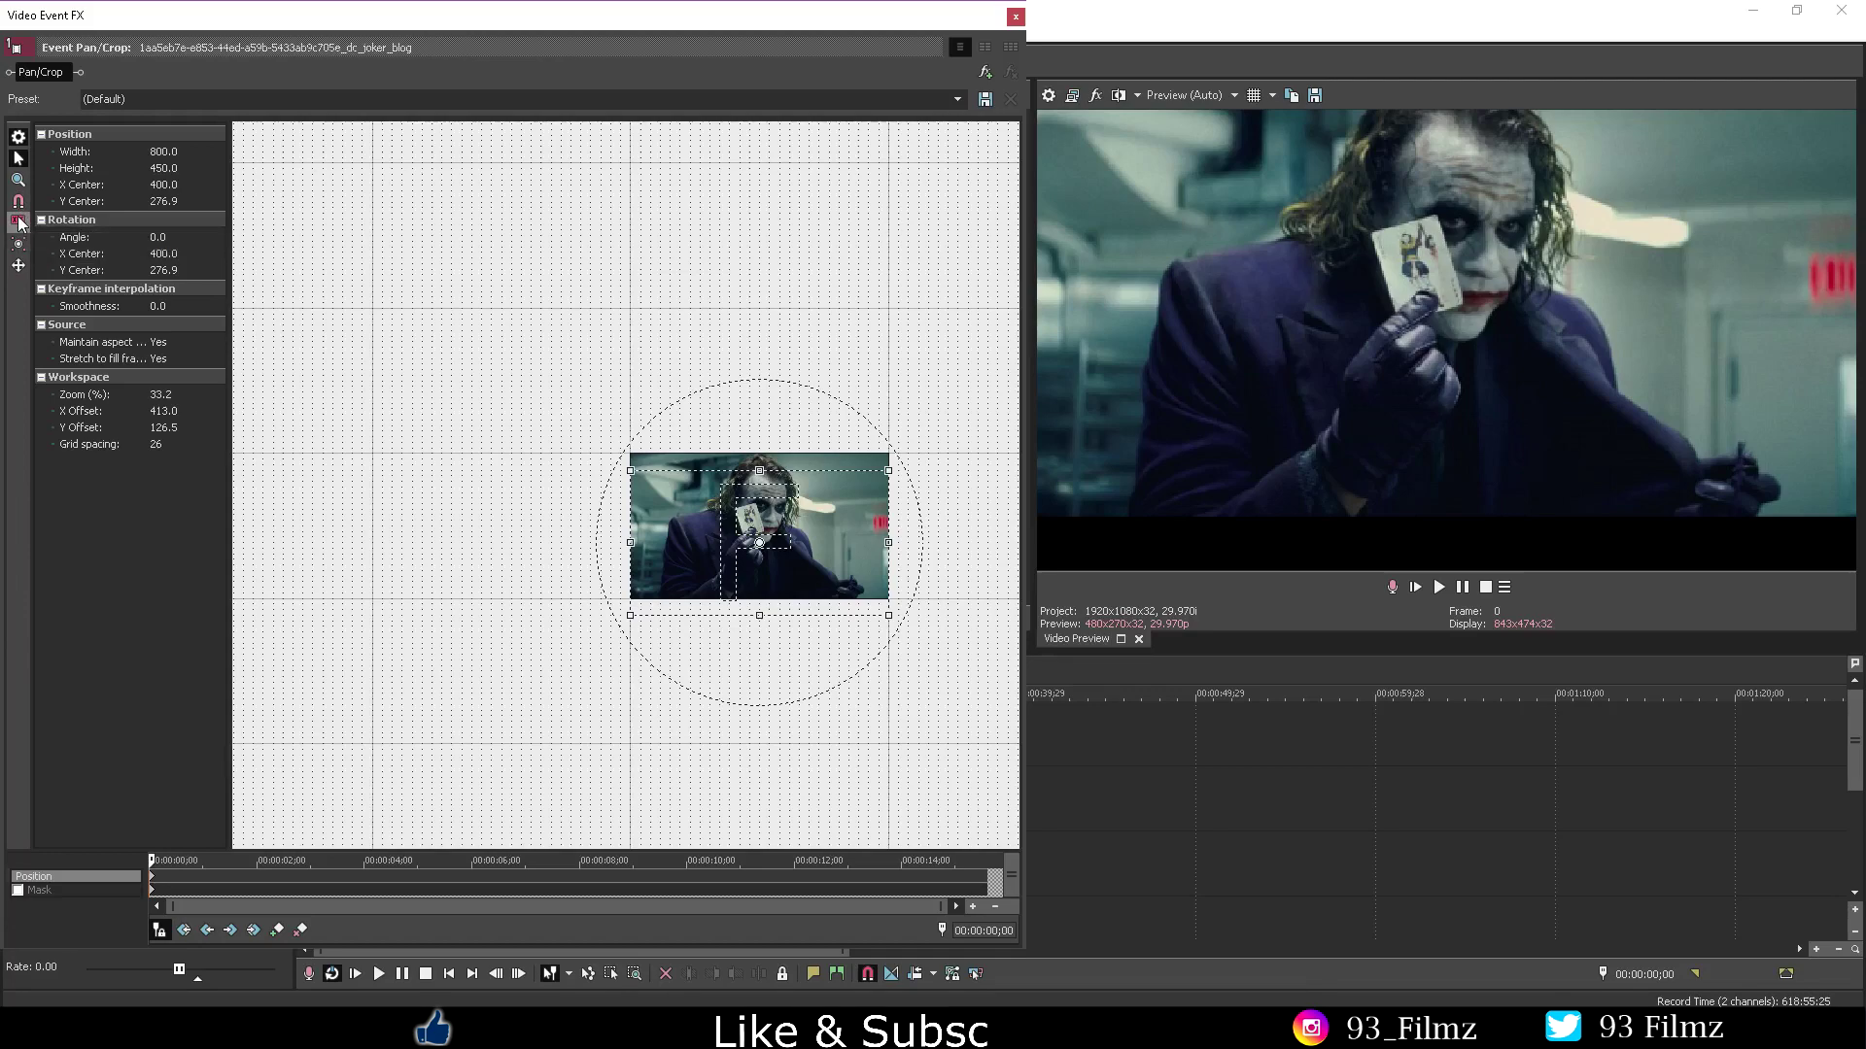
Step: Recentre the frame, set Maintain aspect ratio to No, and stretch the crop into a thin slice
{"action": "left_click_drag", "start_coordinate": [642, 505], "coordinate": [630, 483]}
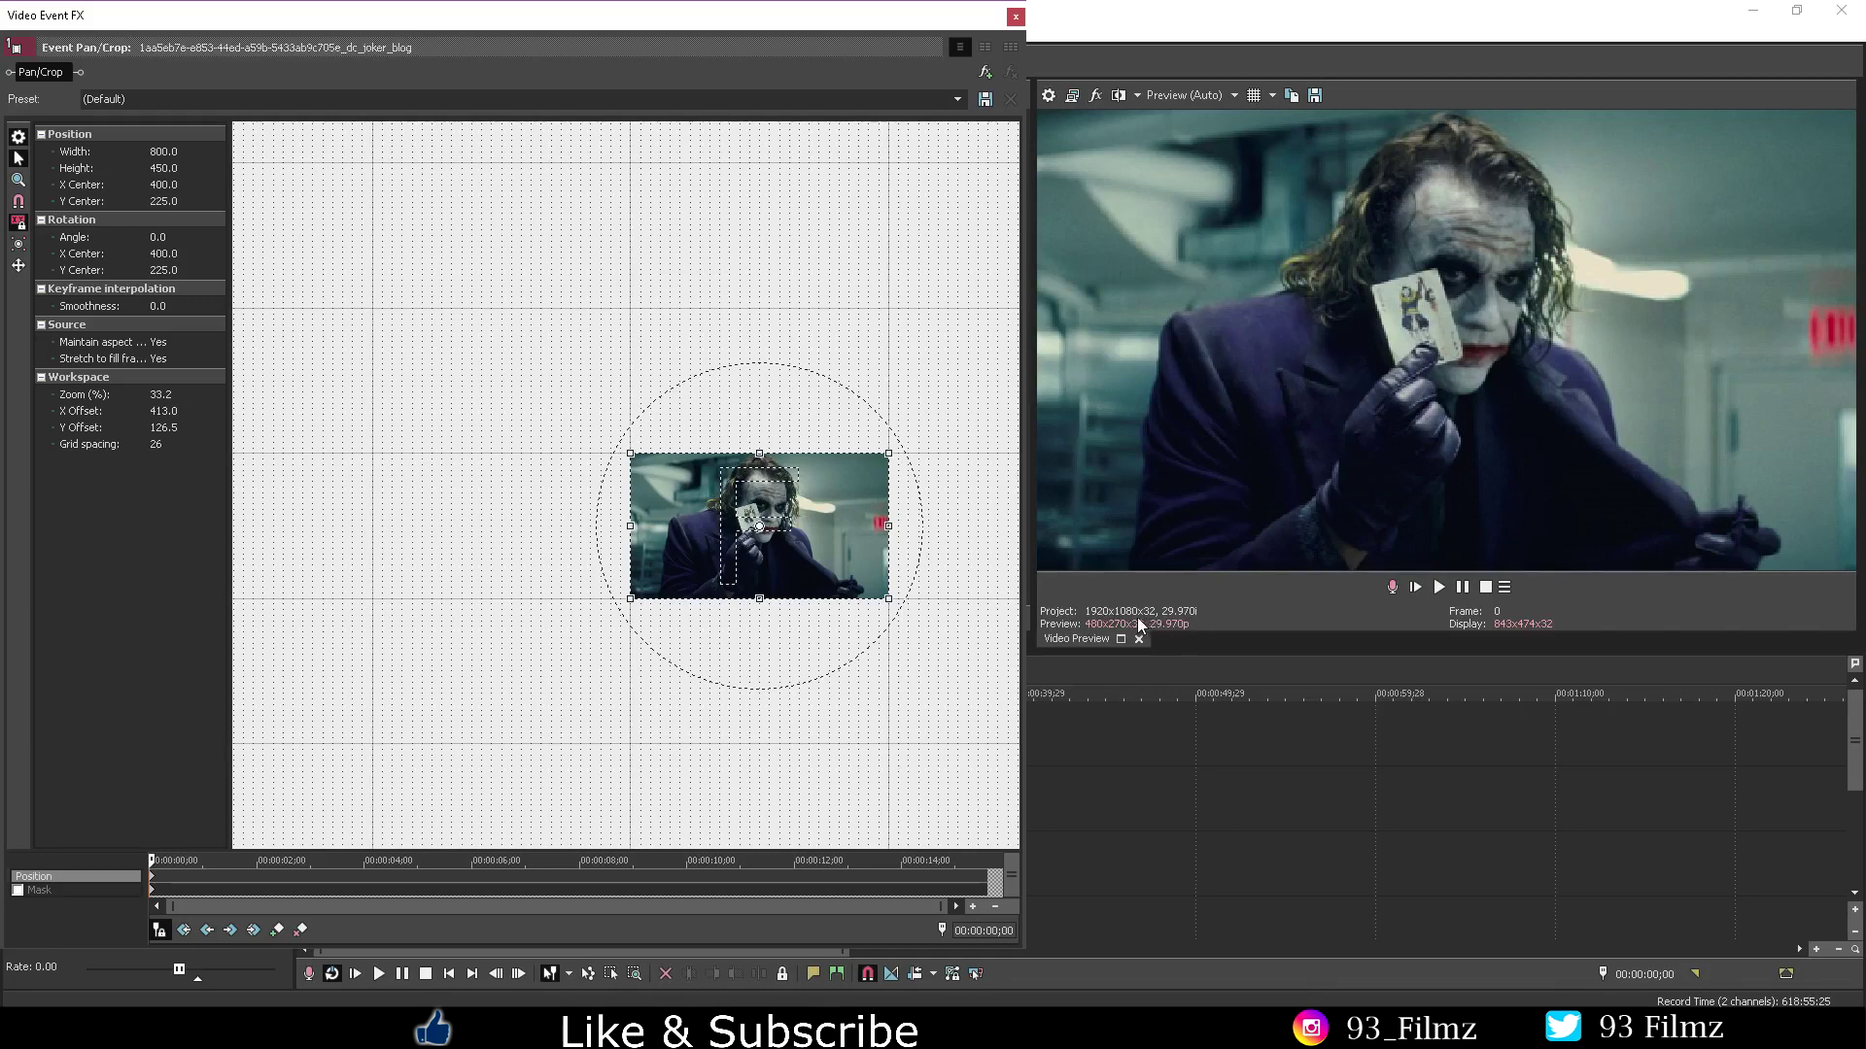
{"action": "left_click", "coordinate": [163, 345]}
{"action": "left_click", "coordinate": [184, 375]}
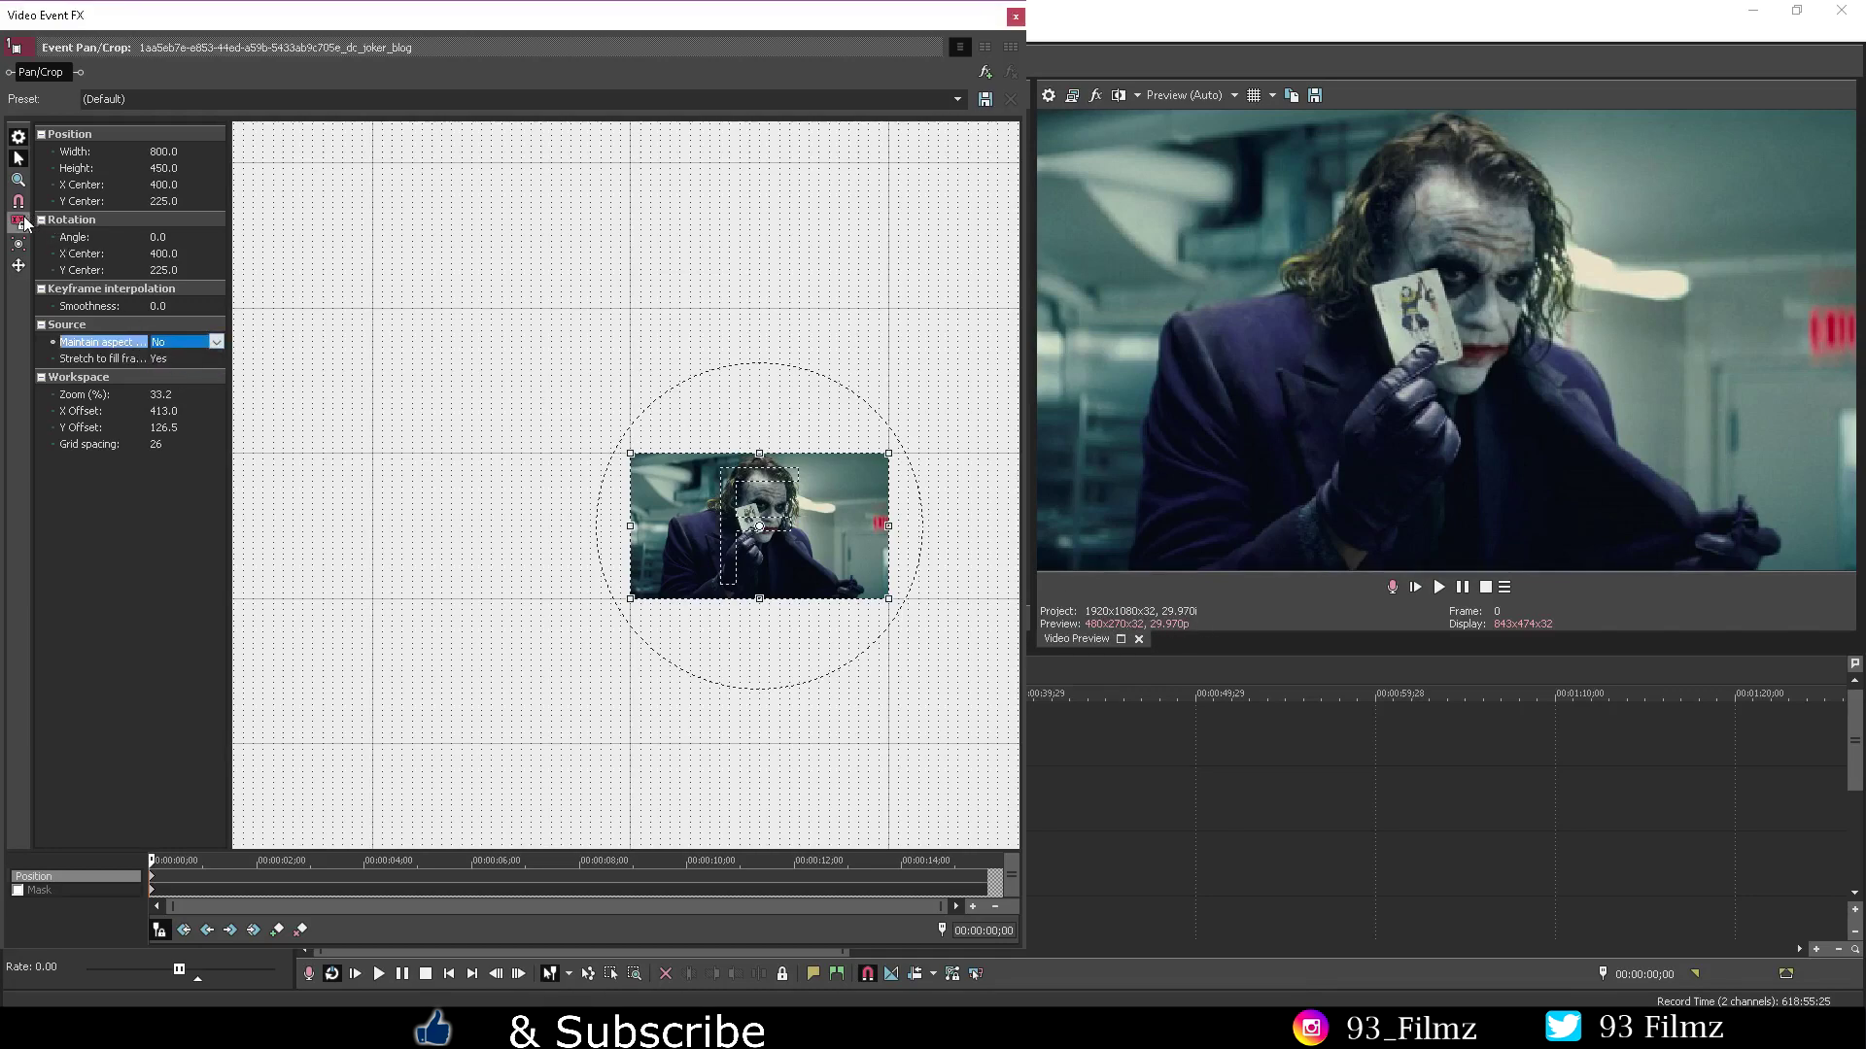
{"action": "left_click_drag", "start_coordinate": [630, 456], "coordinate": [482, 434]}
{"action": "left_click_drag", "start_coordinate": [836, 515], "coordinate": [640, 516]}
Step: Restore the crop to 800×450, then set Maintain aspect ratio back to Yes
{"action": "right_click", "coordinate": [747, 508]}
{"action": "left_click", "coordinate": [777, 522]}
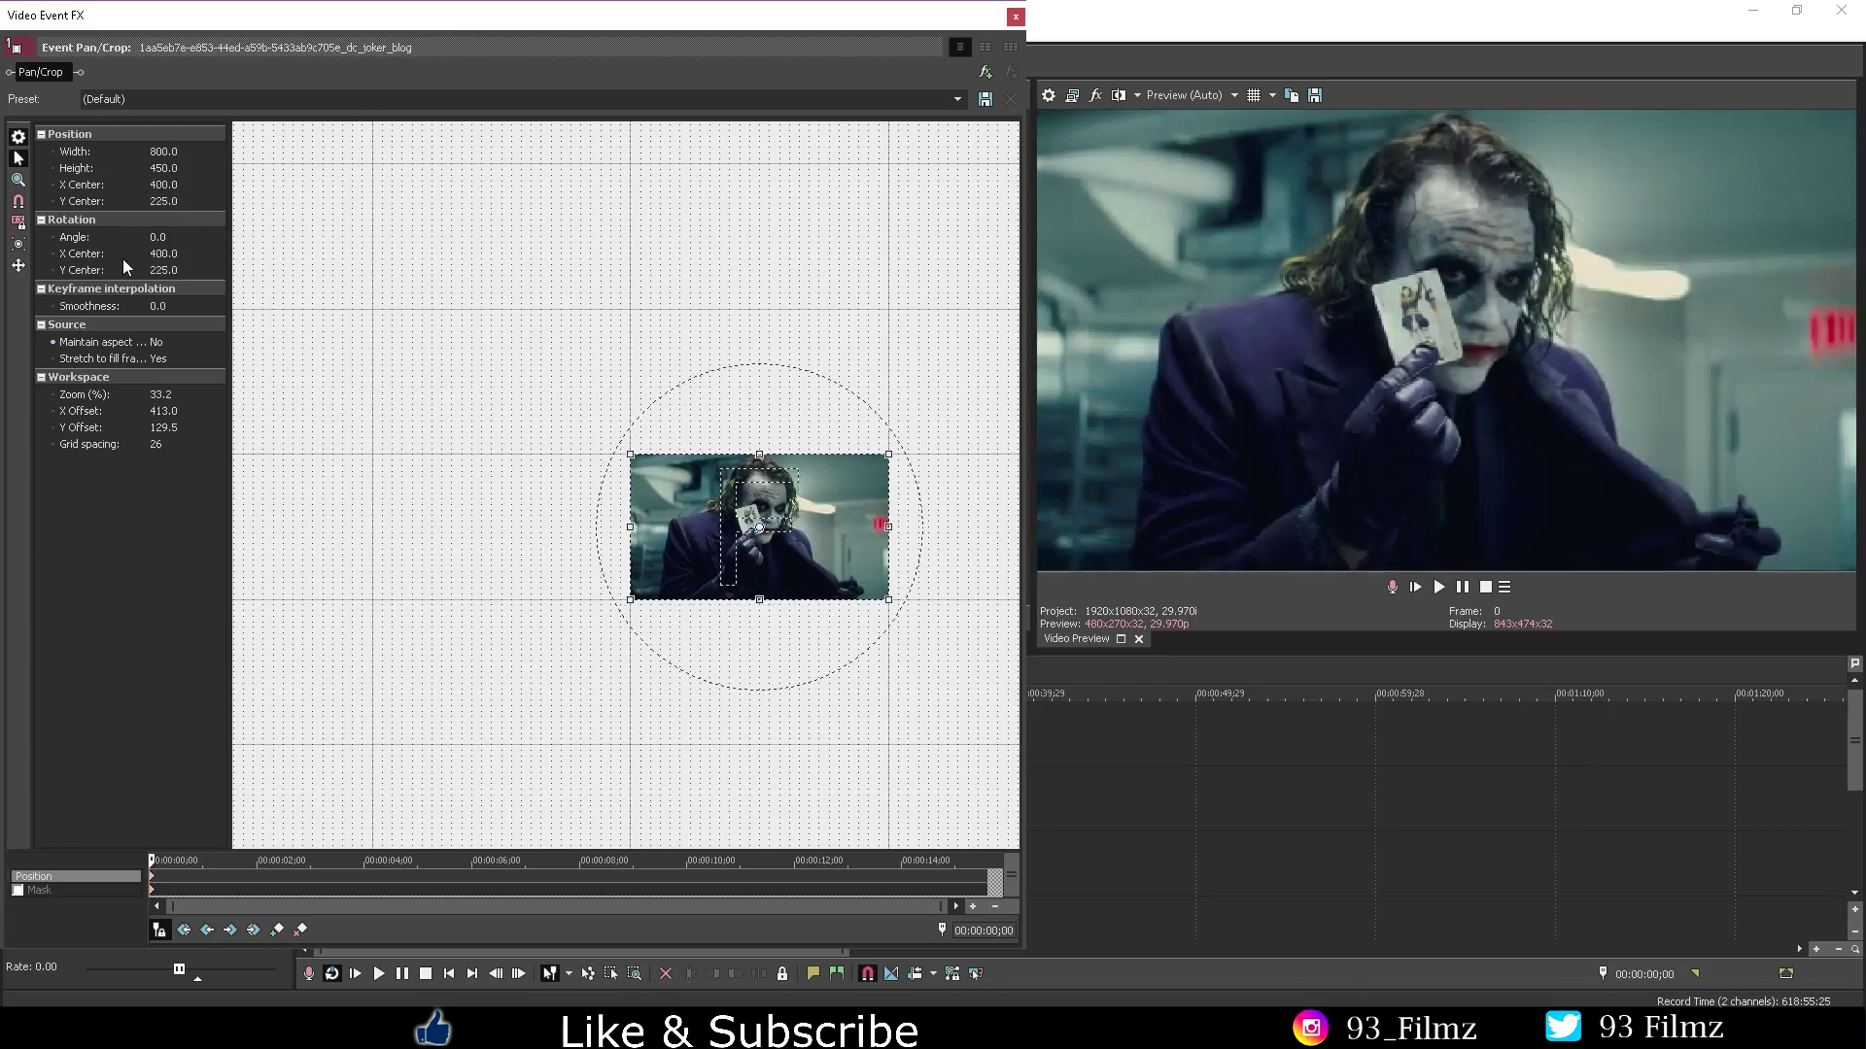
{"action": "left_click_drag", "start_coordinate": [888, 599], "coordinate": [976, 648]}
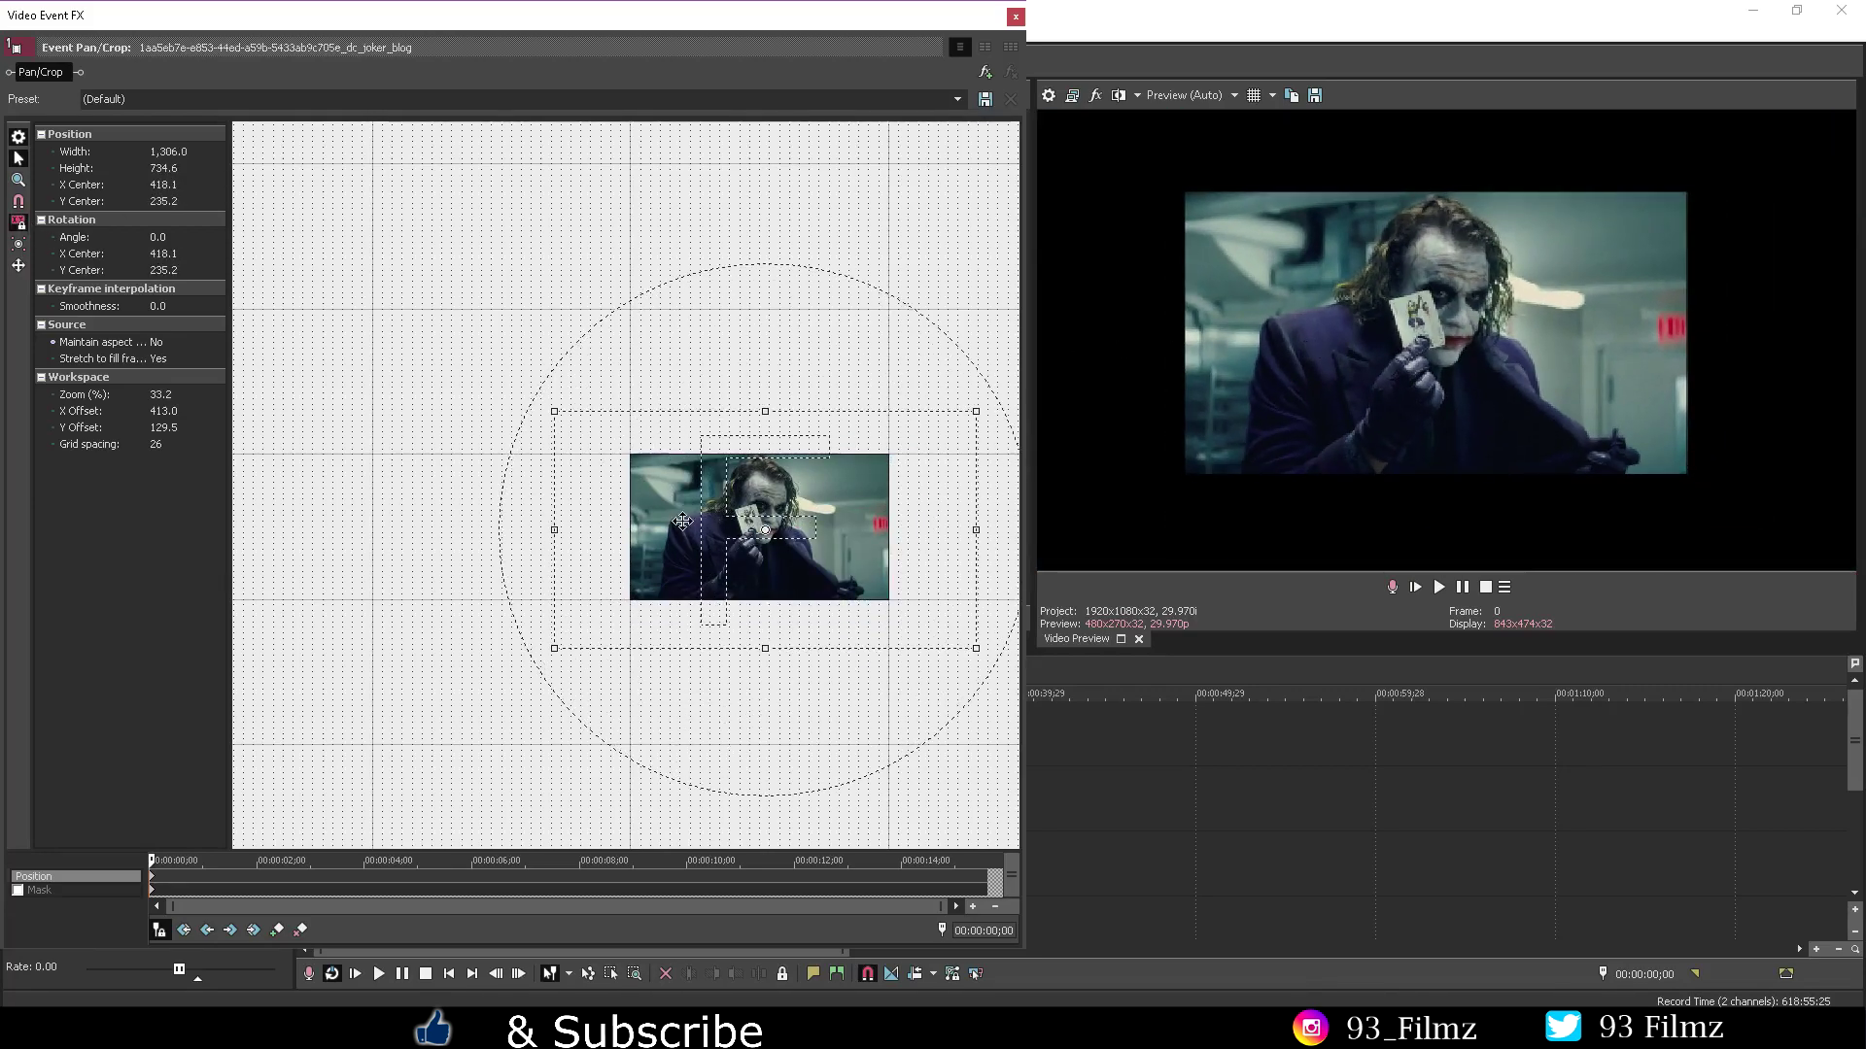
{"action": "double_click", "coordinate": [175, 342]}
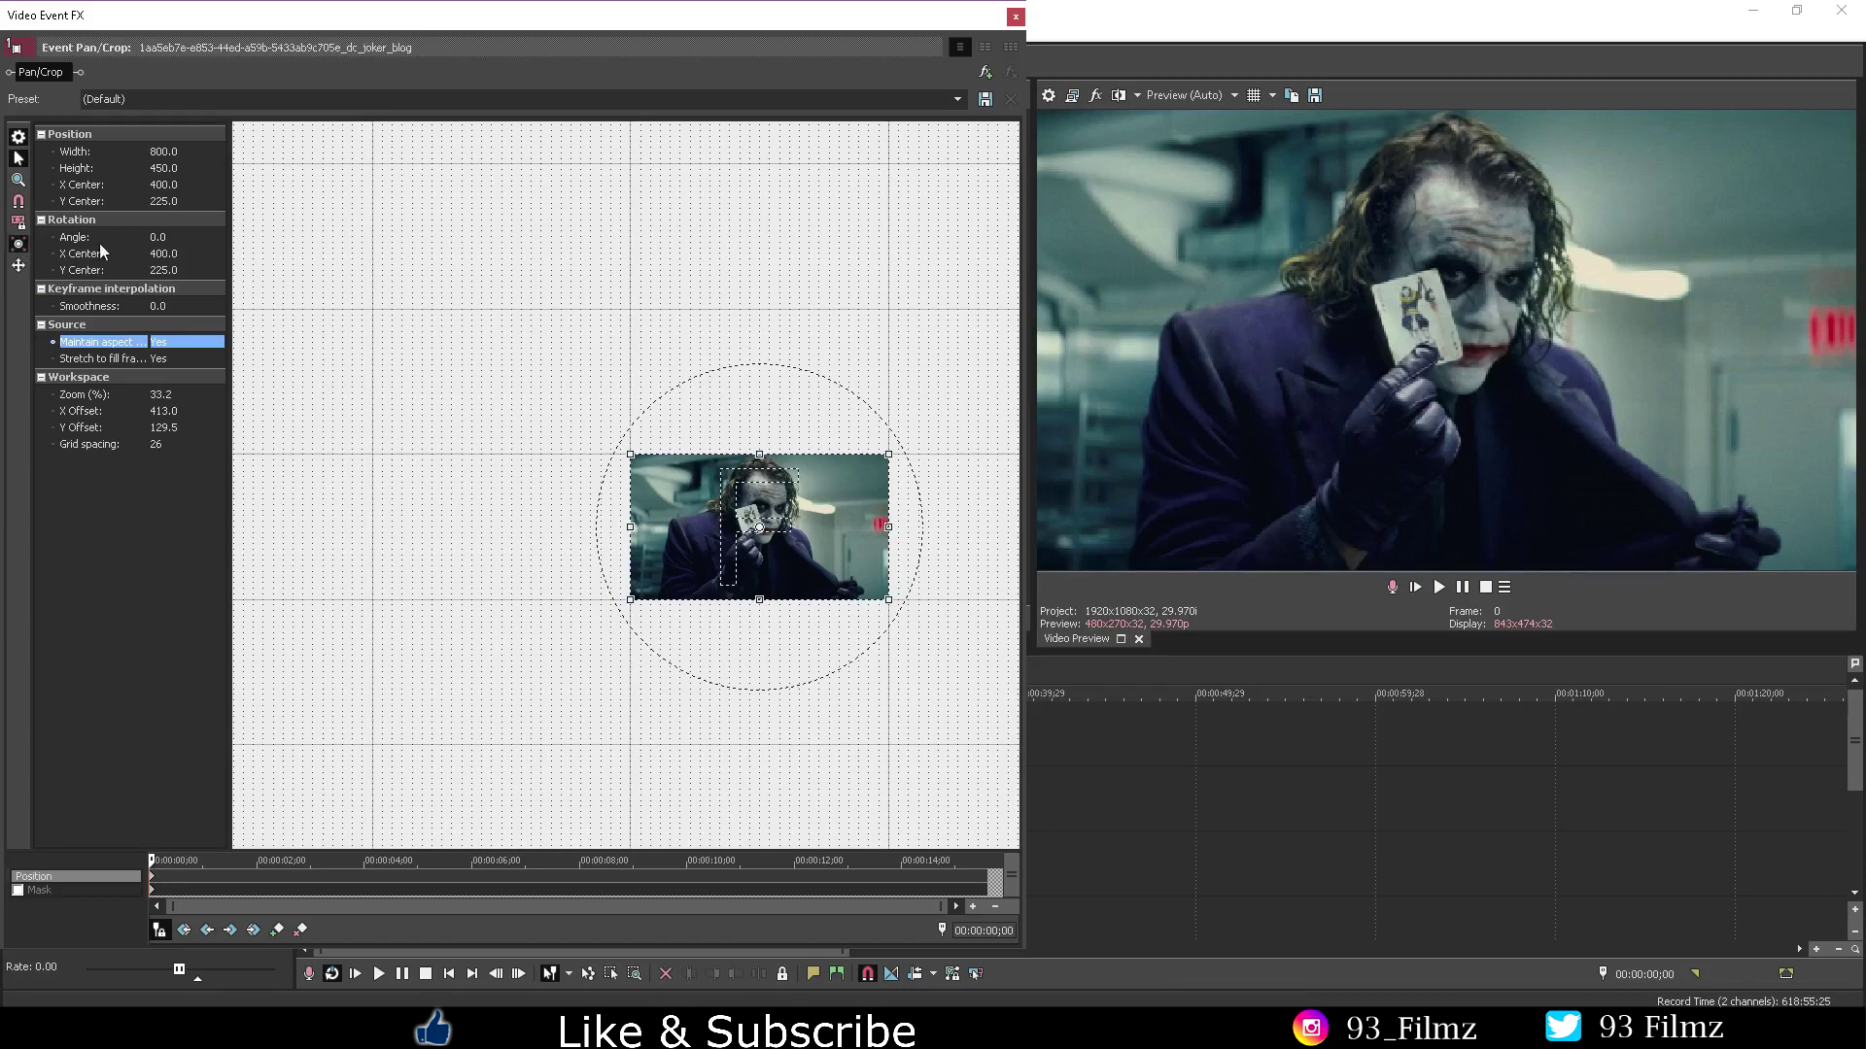
Step: Enlarge the crop frame twice, restoring it to its default size each time
{"action": "left_click_drag", "start_coordinate": [631, 450], "coordinate": [463, 310]}
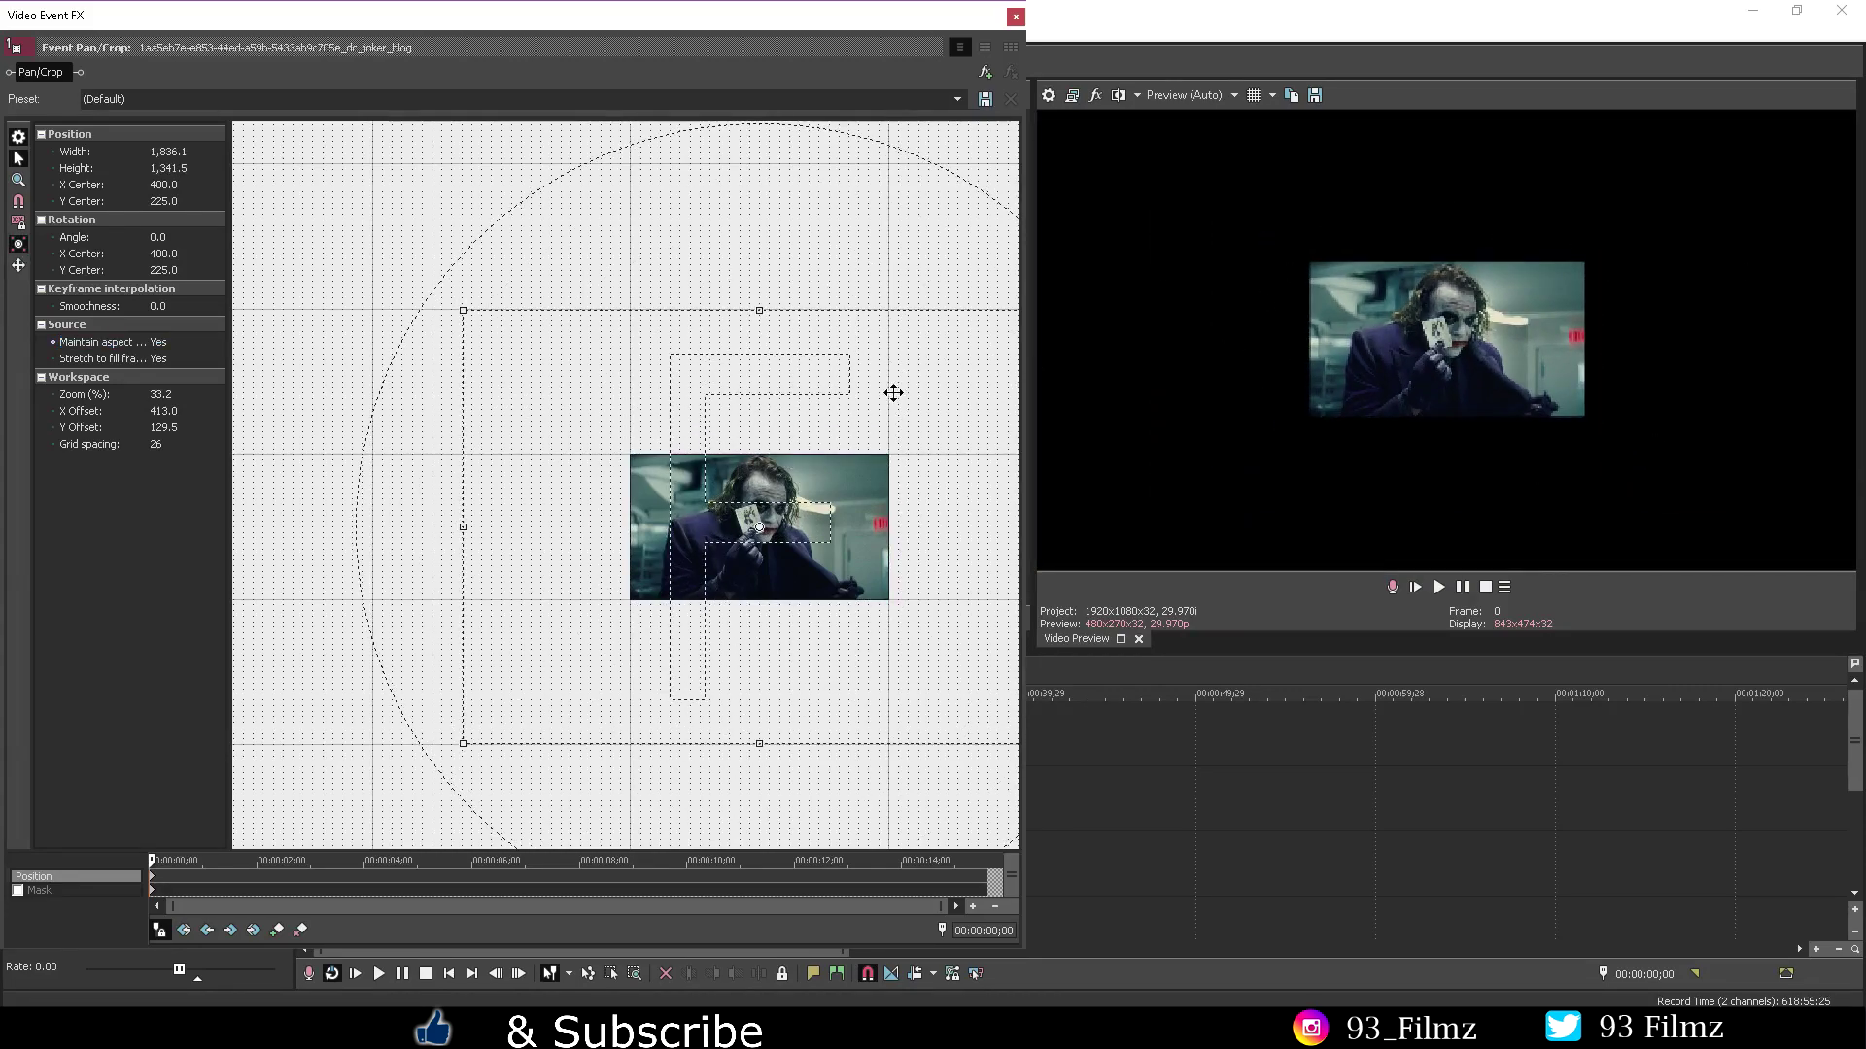
{"action": "right_click", "coordinate": [847, 421]}
{"action": "left_click", "coordinate": [875, 432]}
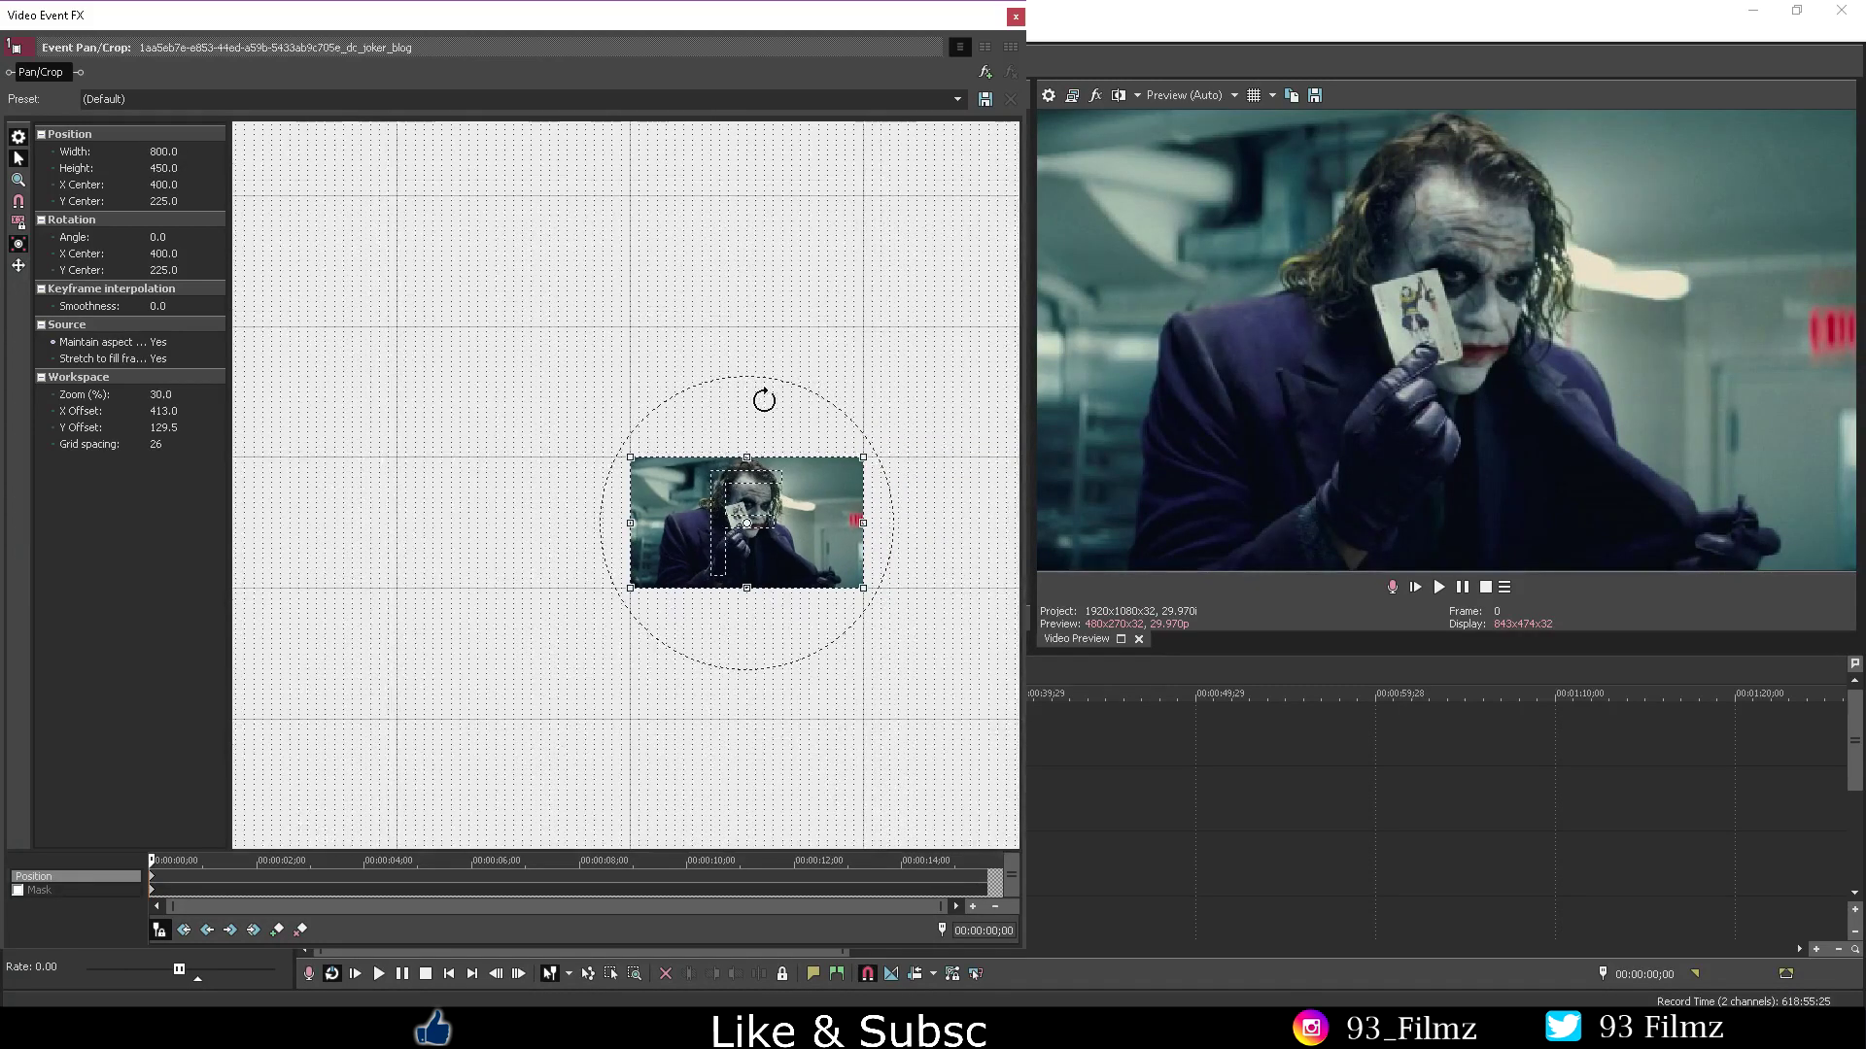
{"action": "scroll", "coordinate": [833, 330], "scroll_direction": "down", "scroll_amount": 1}
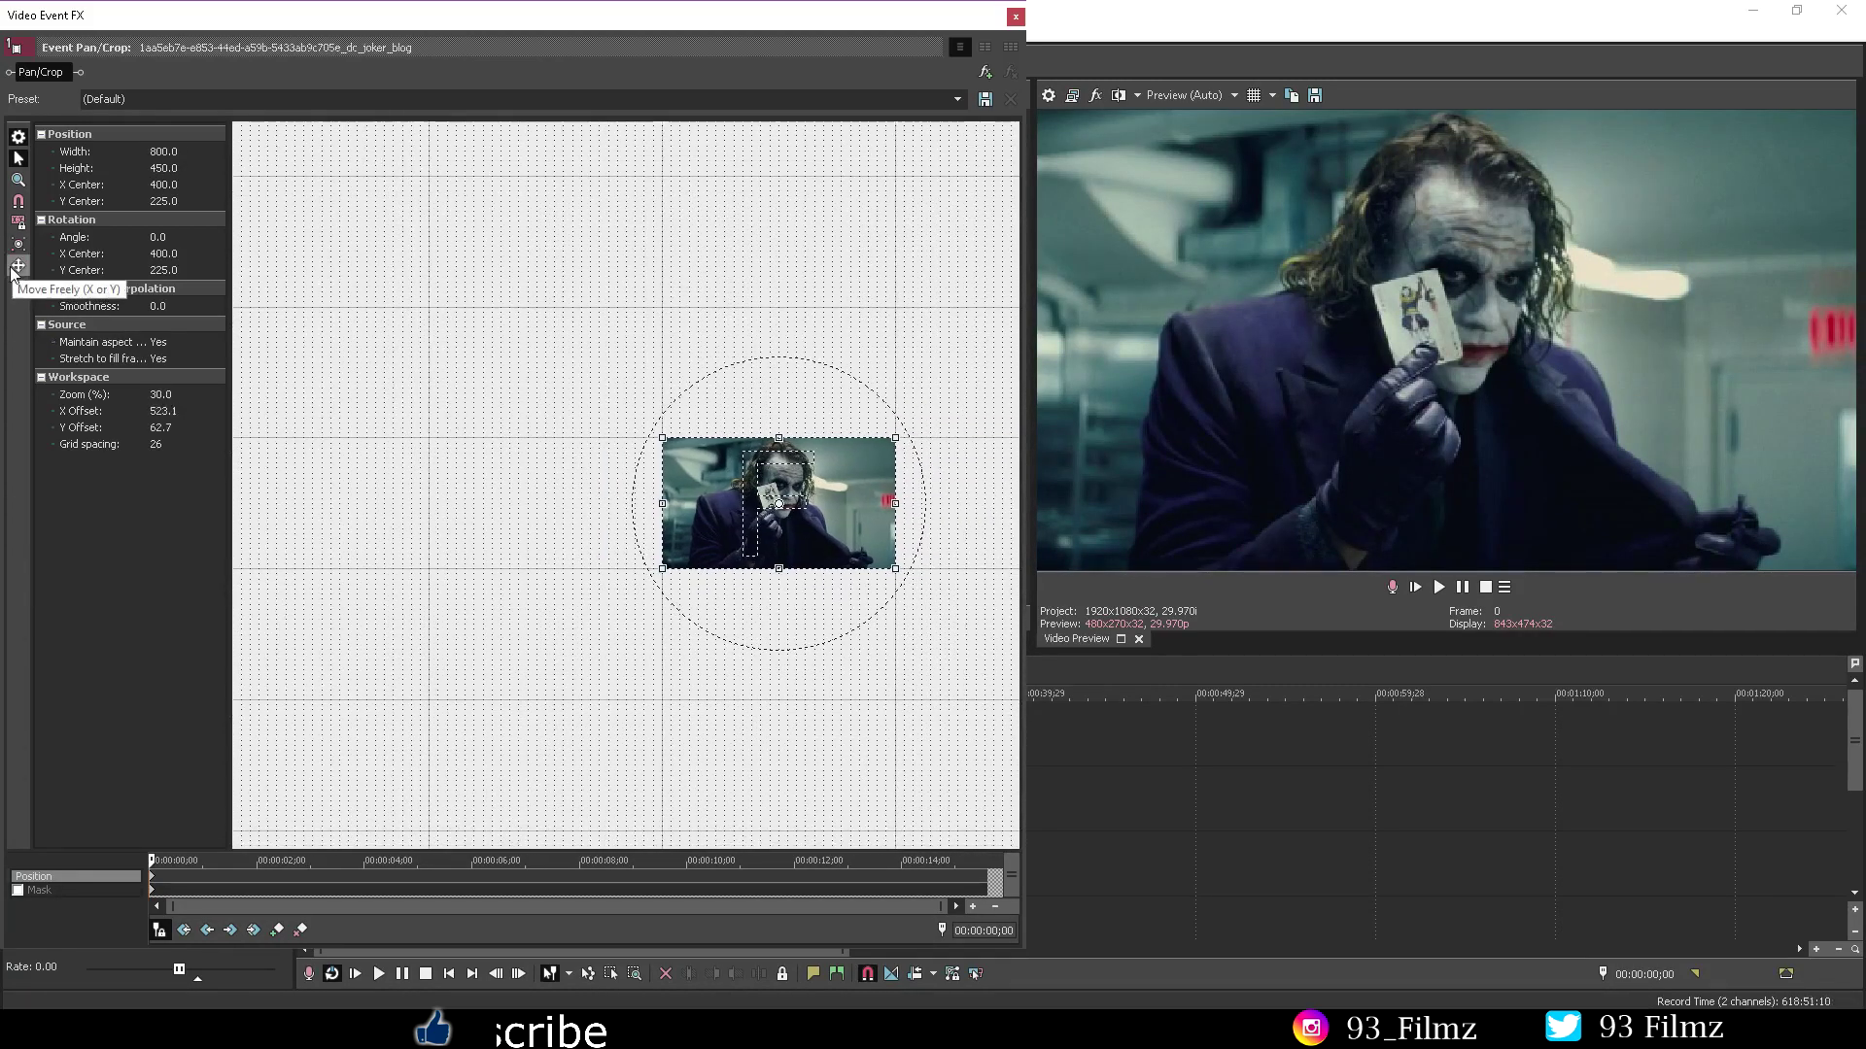
{"action": "left_click_drag", "start_coordinate": [778, 438], "coordinate": [685, 487]}
{"action": "right_click", "coordinate": [685, 489]}
{"action": "left_click", "coordinate": [724, 503]}
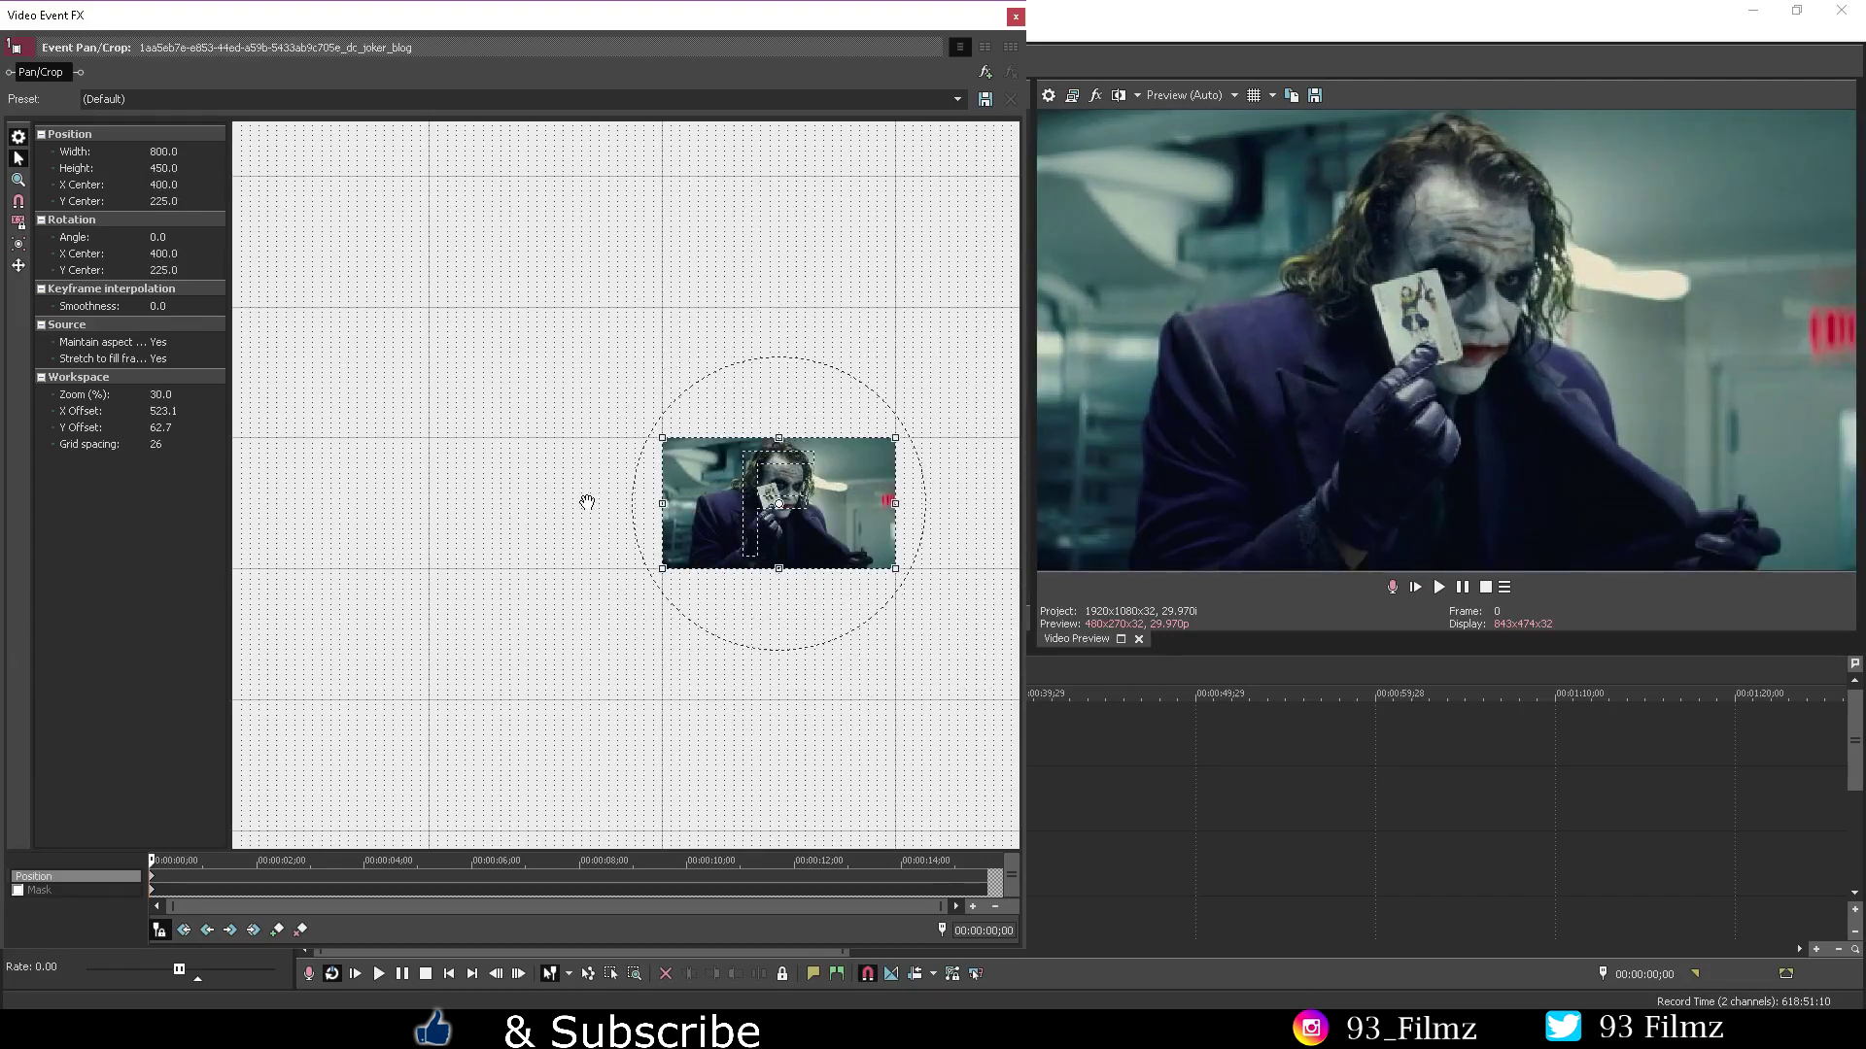
Step: Test Move in X only by sliding the frame, re-centre it, then switch to Move in Y only
{"action": "left_click", "coordinate": [19, 266]}
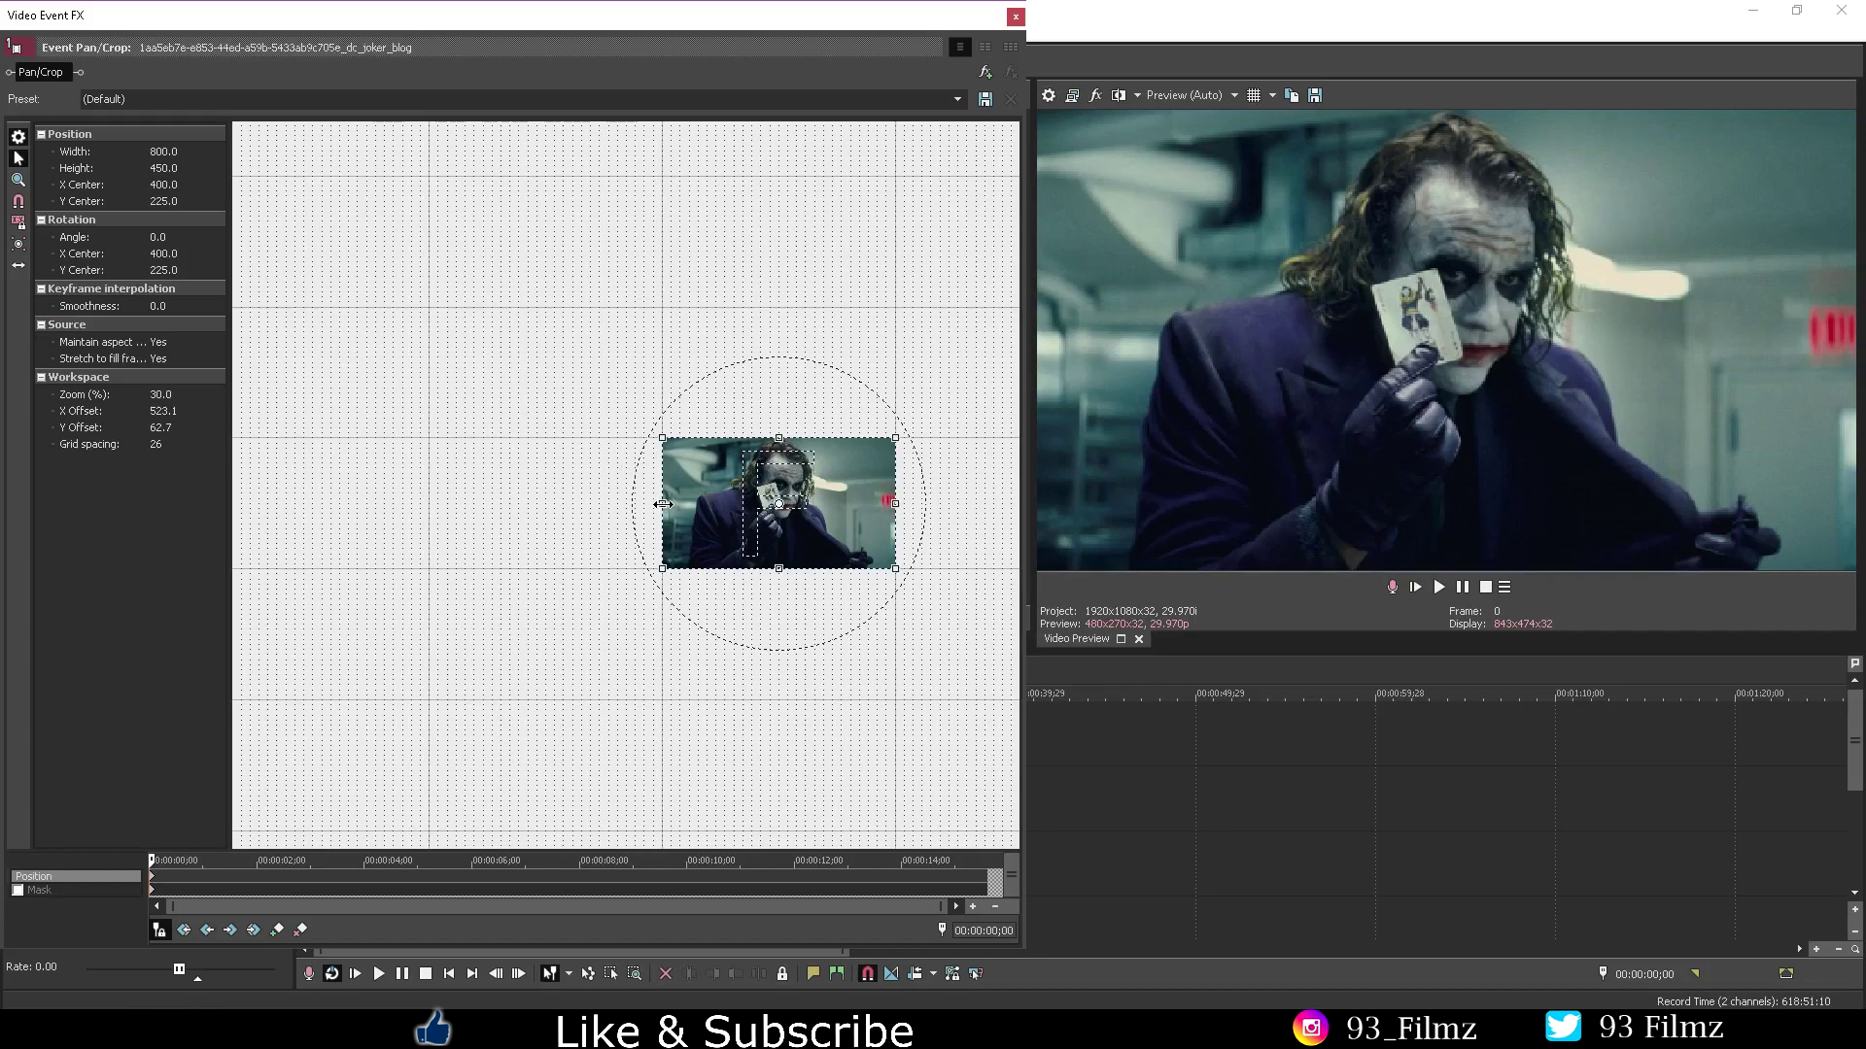
{"action": "left_click_drag", "start_coordinate": [681, 503], "coordinate": [688, 504]}
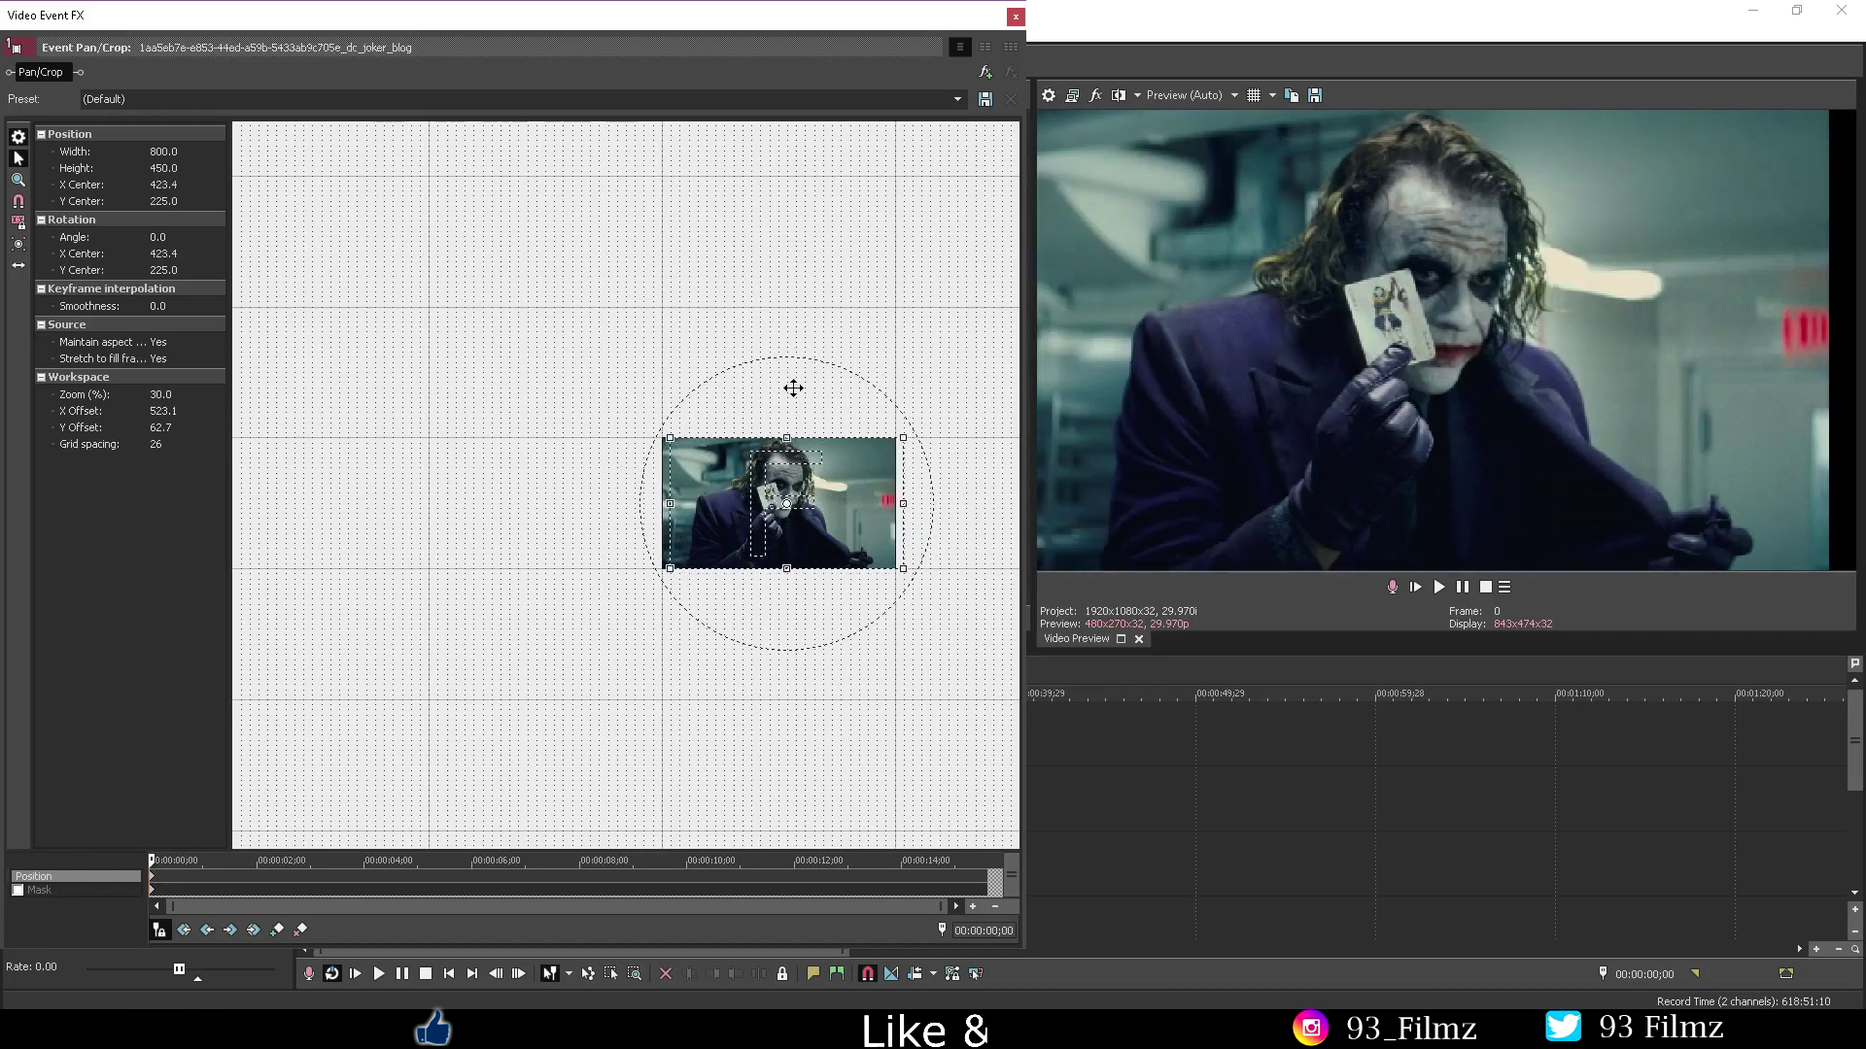
{"action": "left_click_drag", "start_coordinate": [793, 387], "coordinate": [824, 535]}
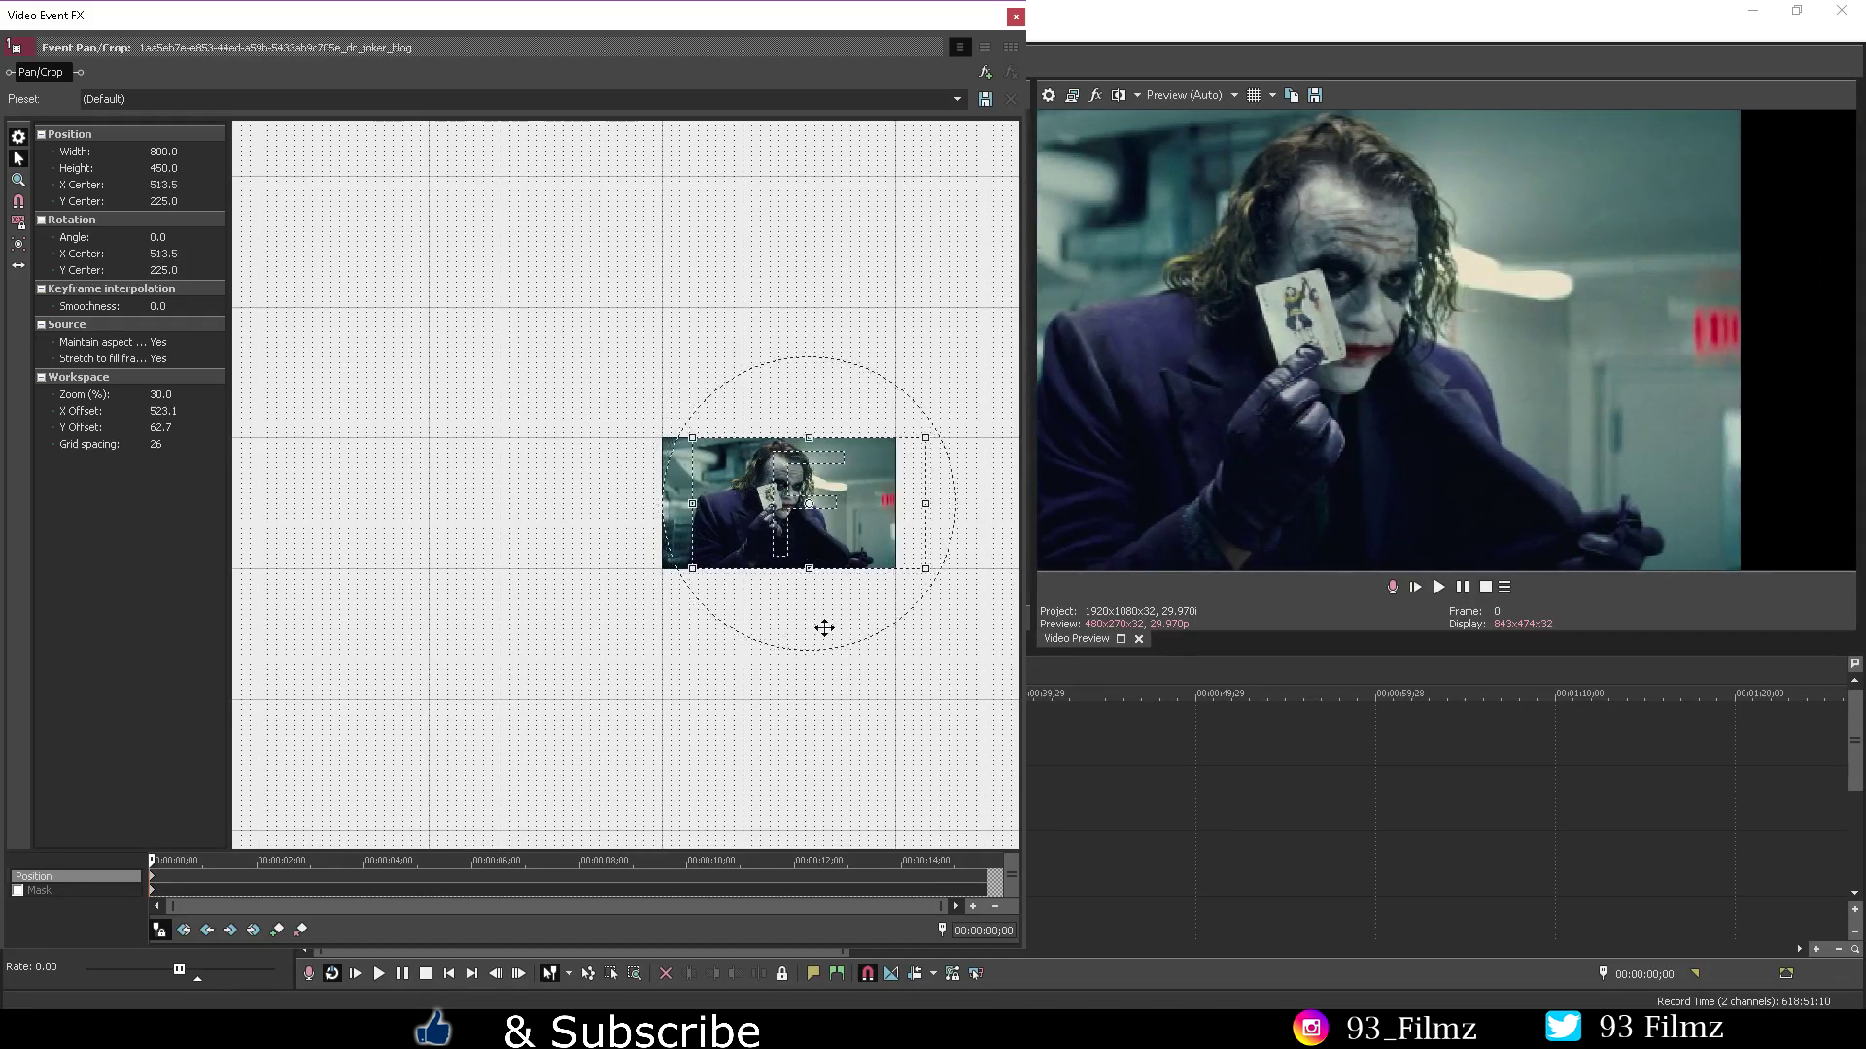
{"action": "right_click", "coordinate": [714, 491]}
{"action": "left_click", "coordinate": [753, 505]}
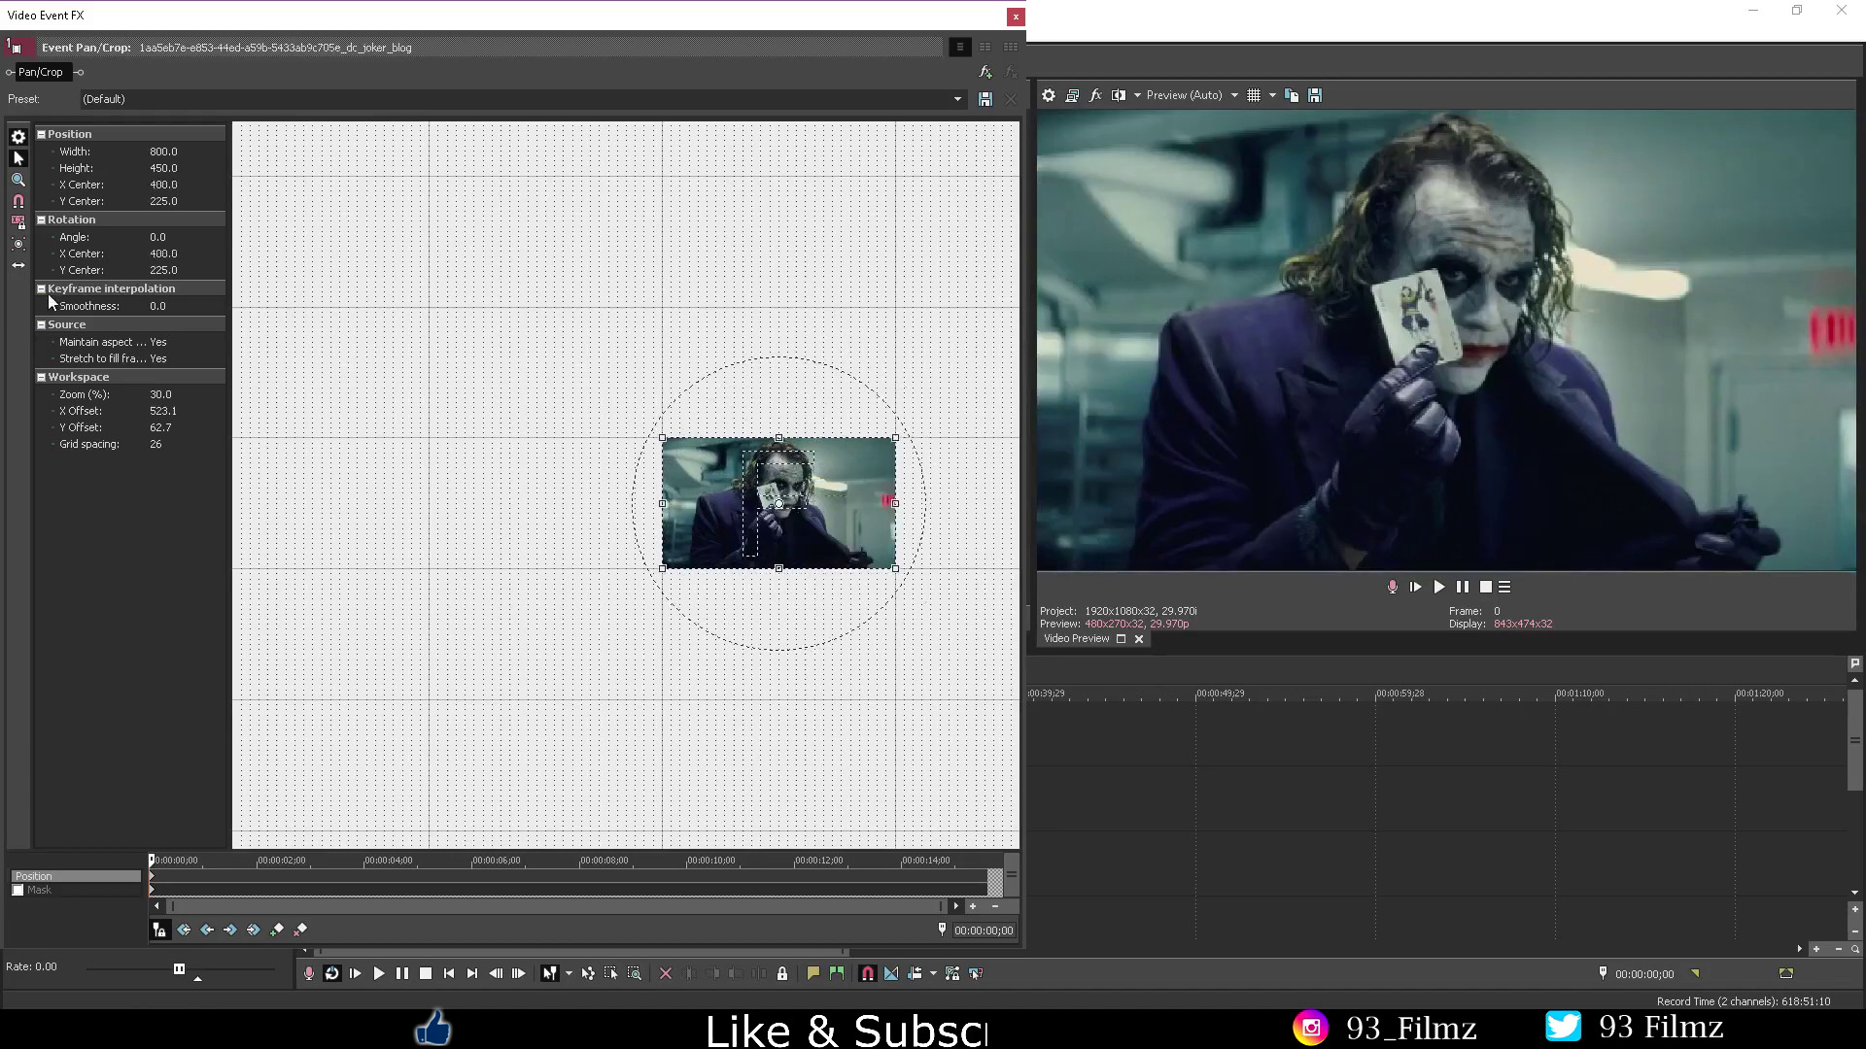
{"action": "left_click", "coordinate": [19, 266]}
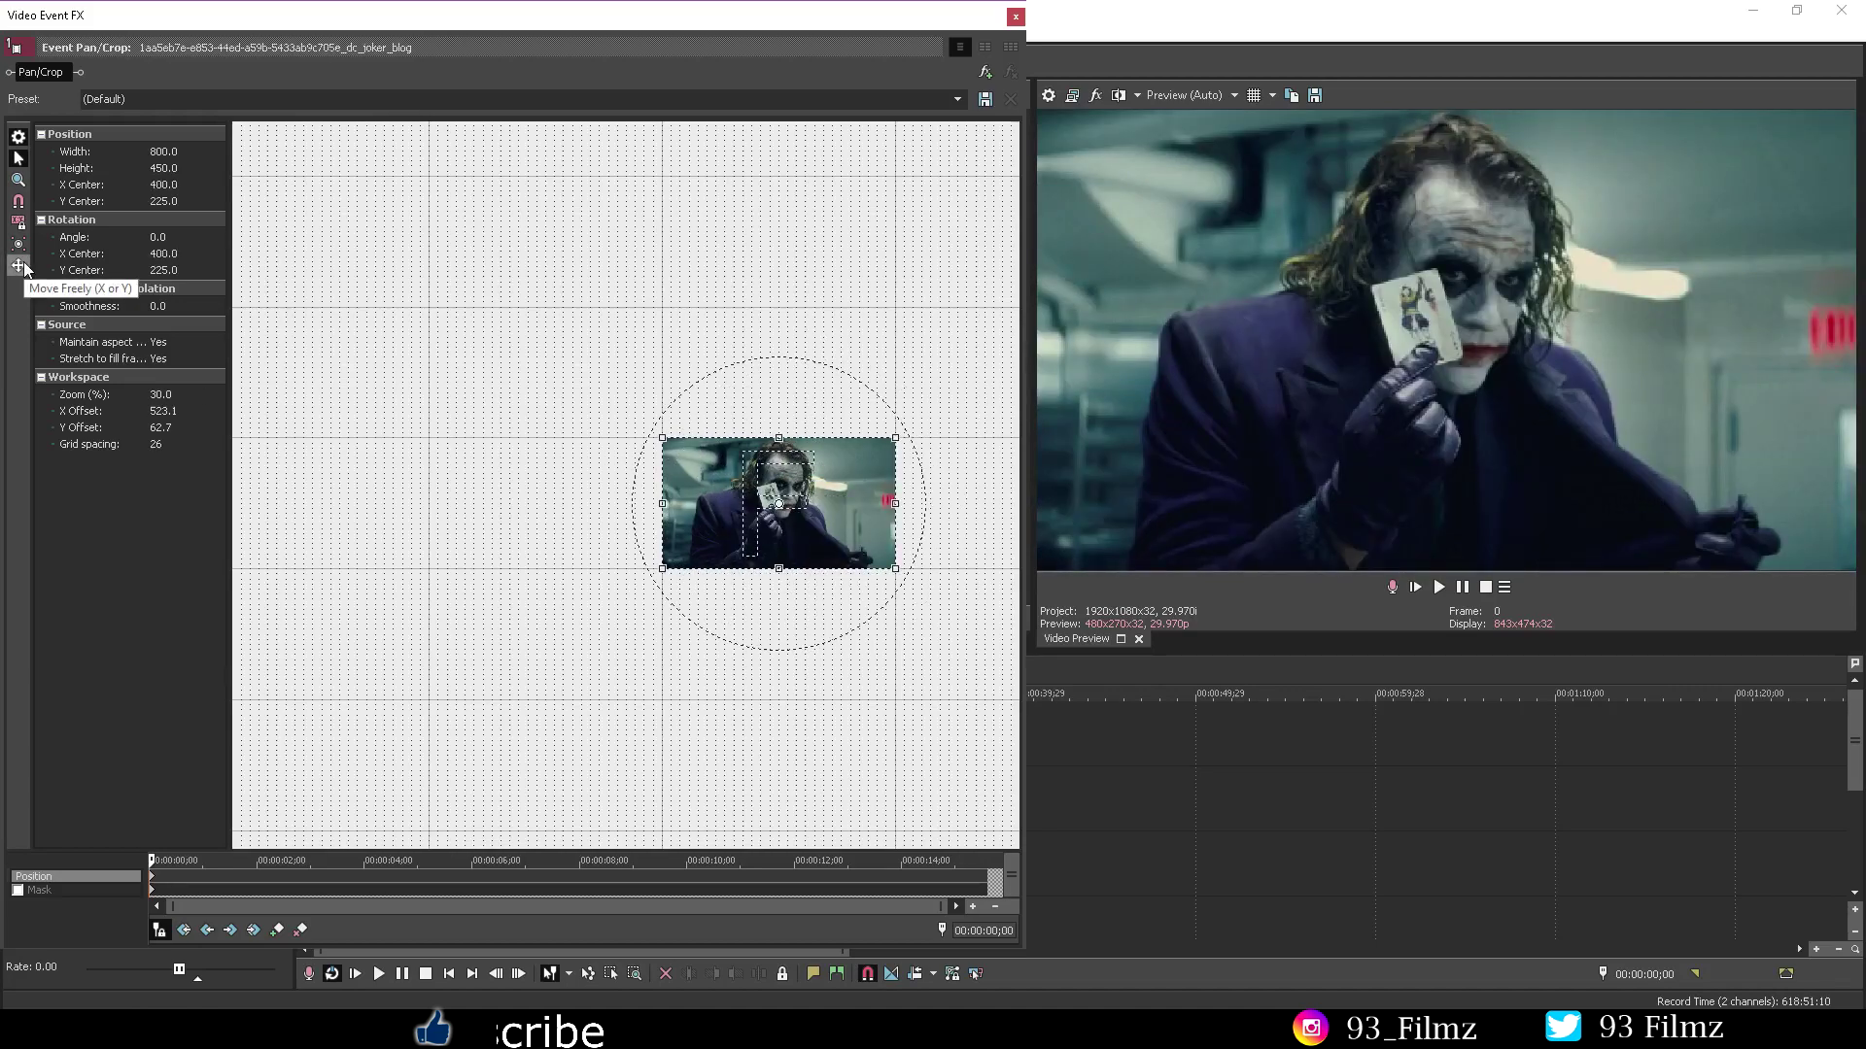
{"action": "left_click", "coordinate": [23, 268]}
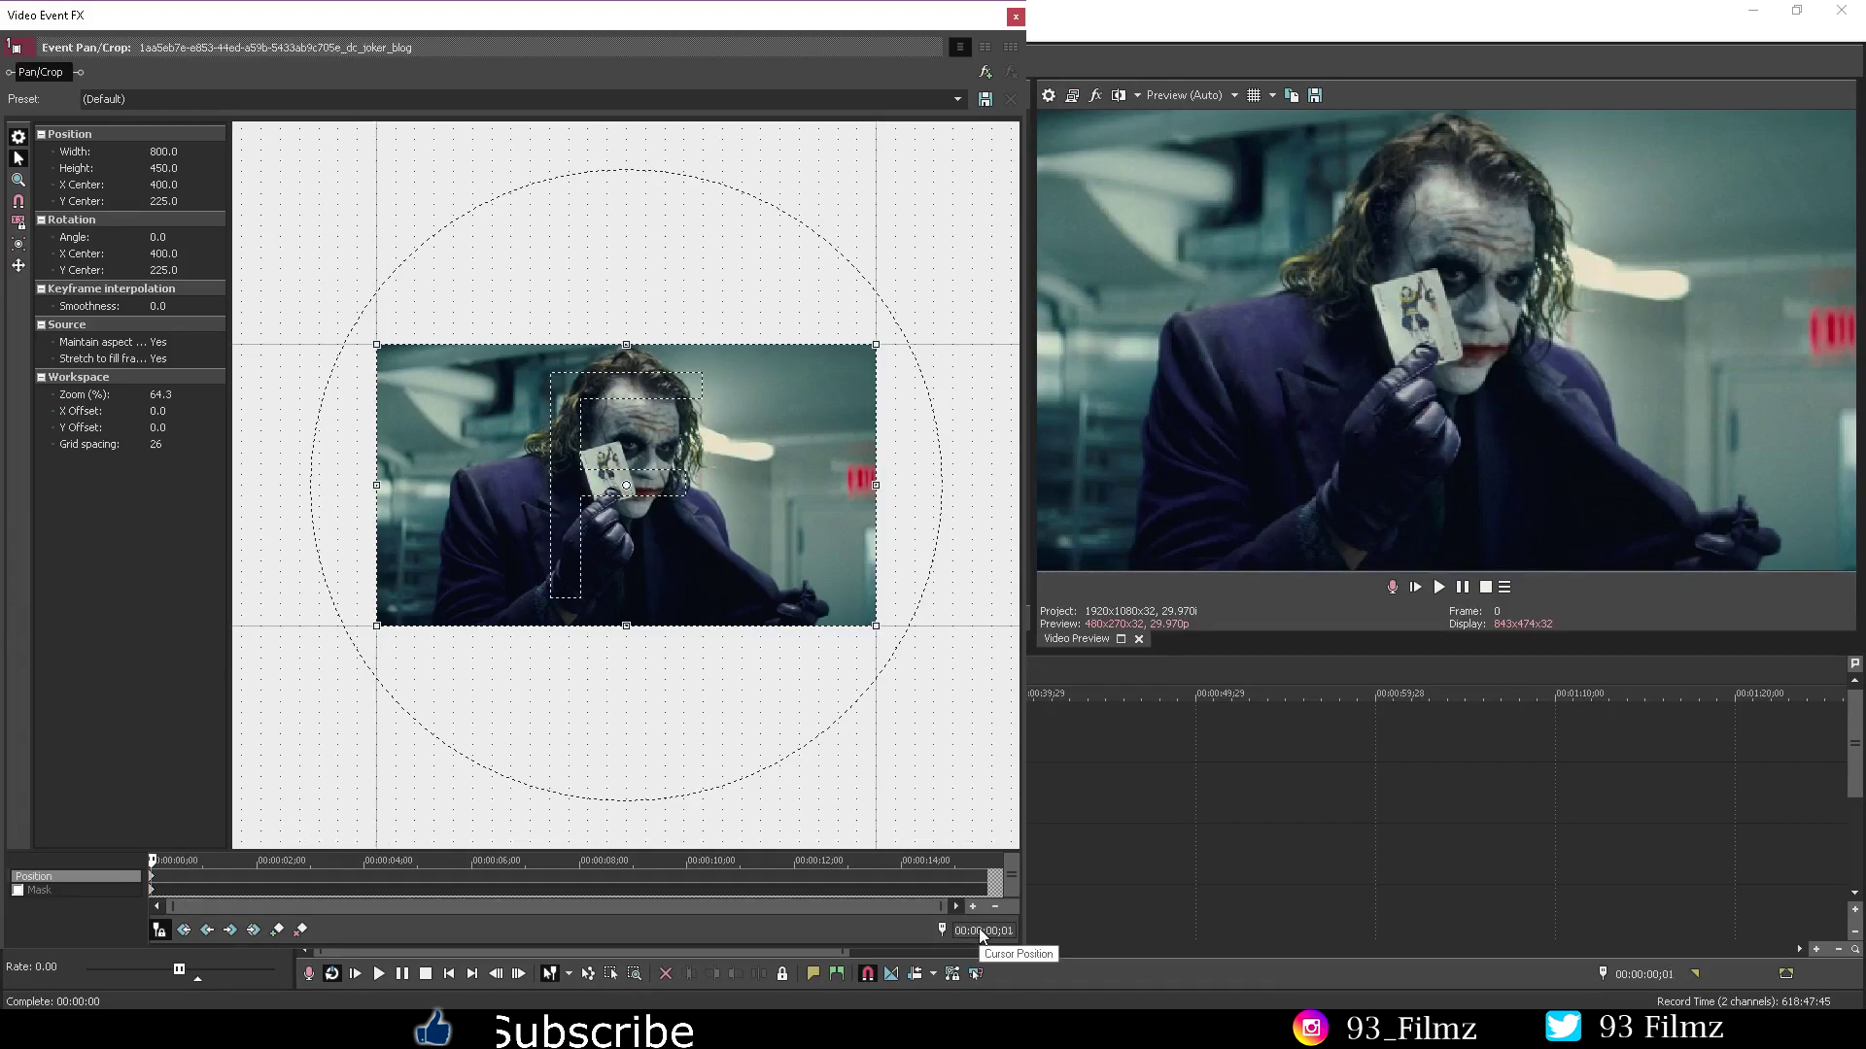
Step: Advance the Pan/Crop cursor to frame 00:00:00;10 with the Right key, then close the editor
{"action": "key", "text": "Right"}
{"action": "key", "text": "Right"}
{"action": "key", "text": "Right"}
{"action": "key", "text": "Right"}
{"action": "key", "text": "Right"}
{"action": "key", "text": "Right"}
{"action": "key", "text": "Right"}
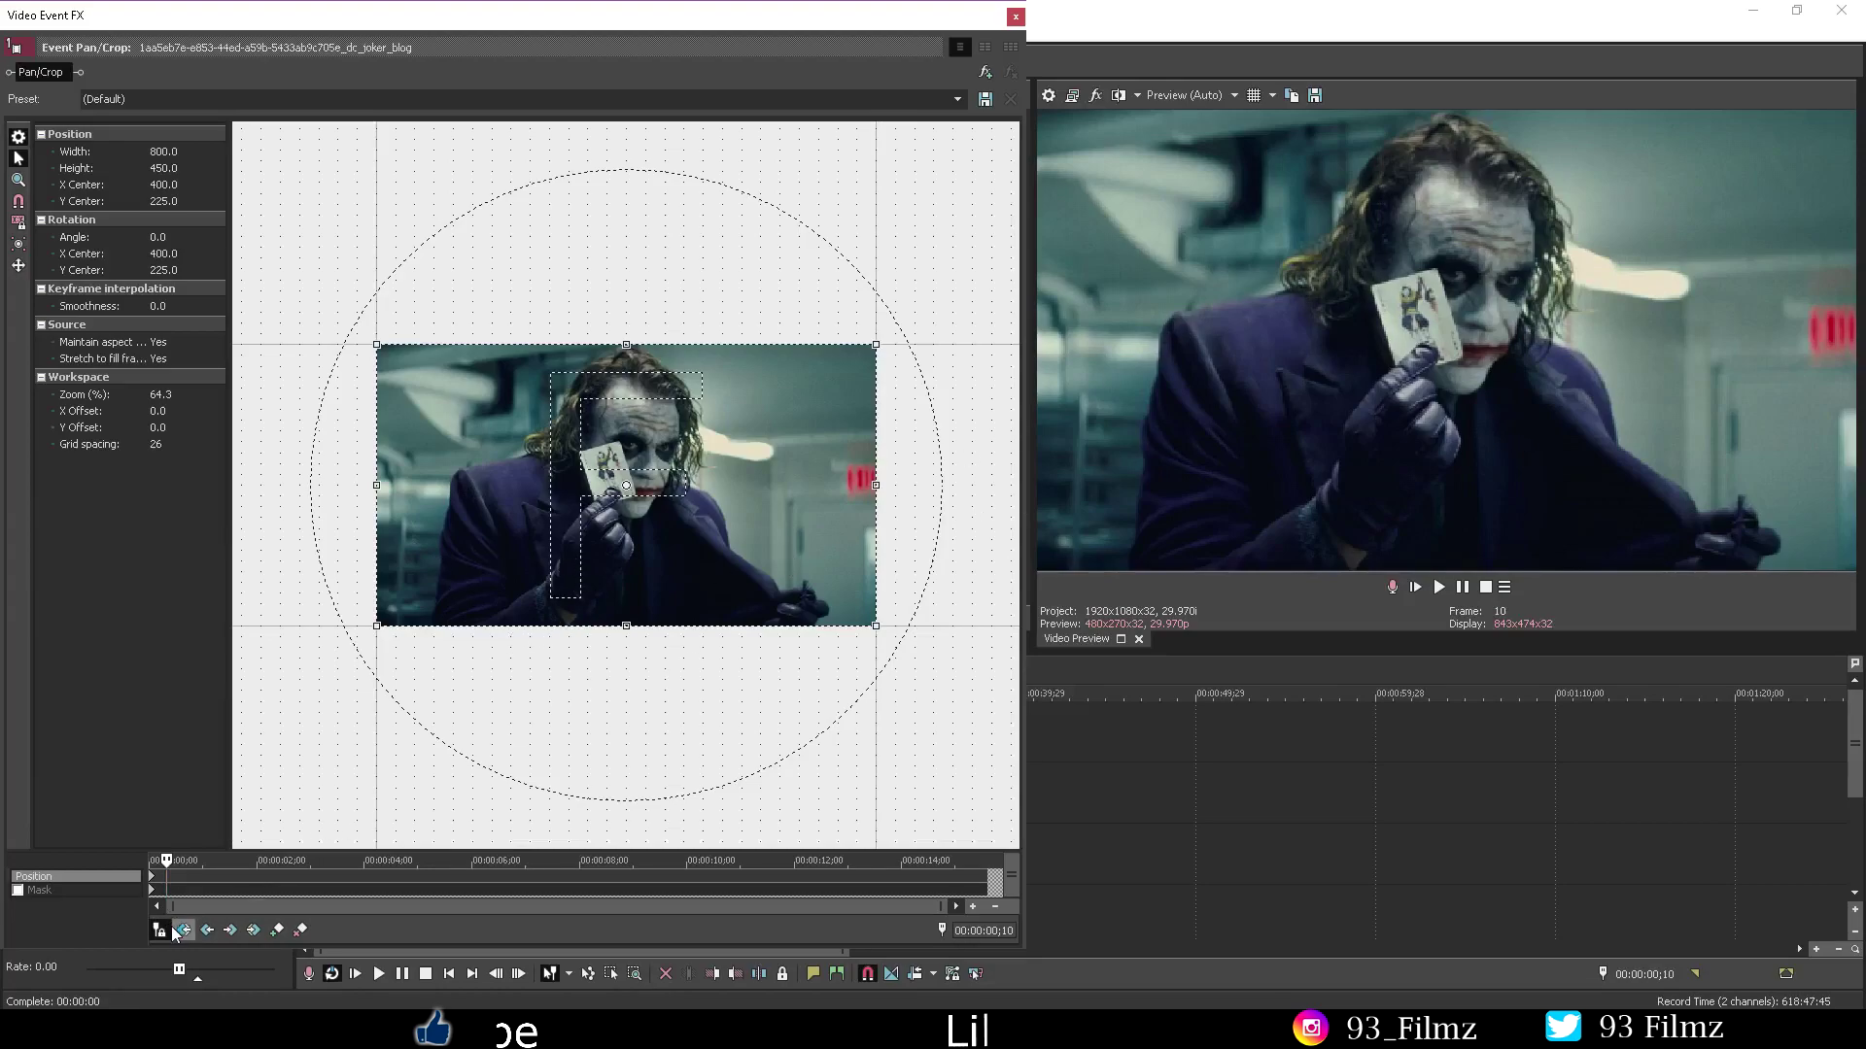
{"action": "left_click", "coordinate": [1015, 17]}
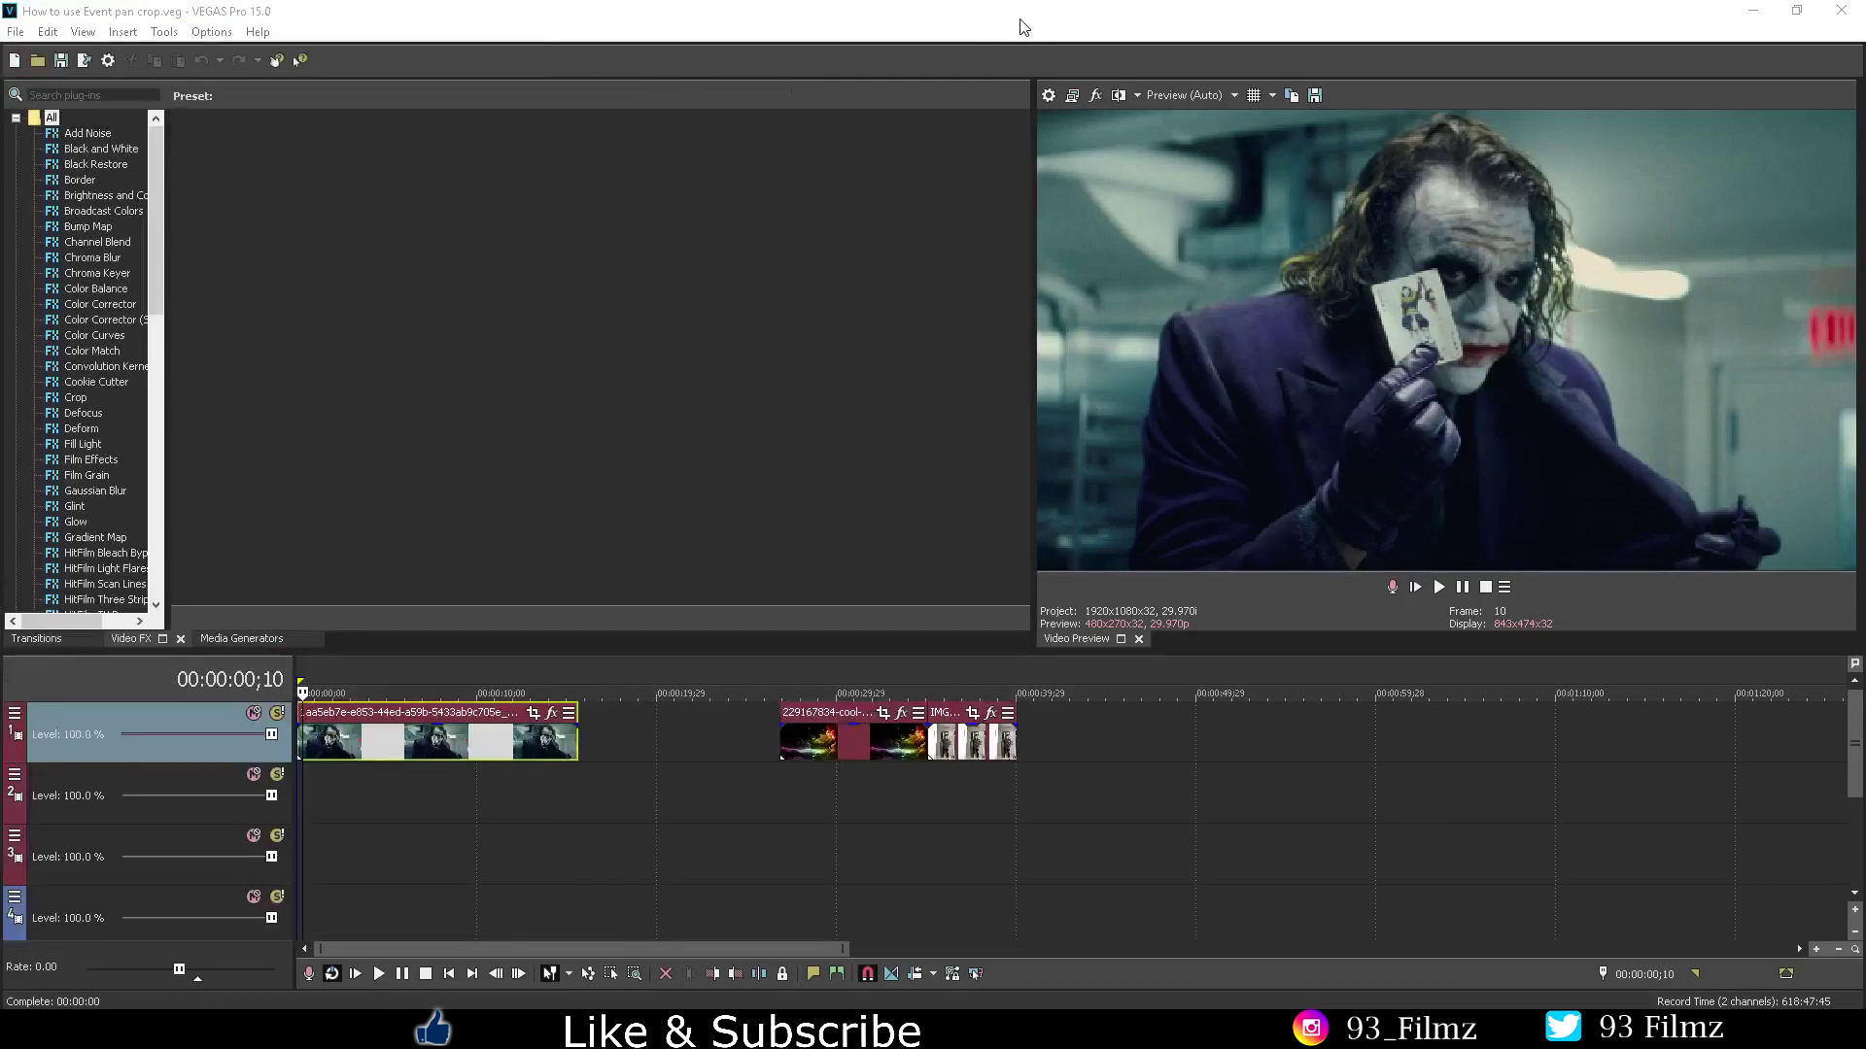
Step: Select the second timeline clip, then reopen Event Pan/Crop on the first Joker clip
{"action": "left_click", "coordinate": [795, 746]}
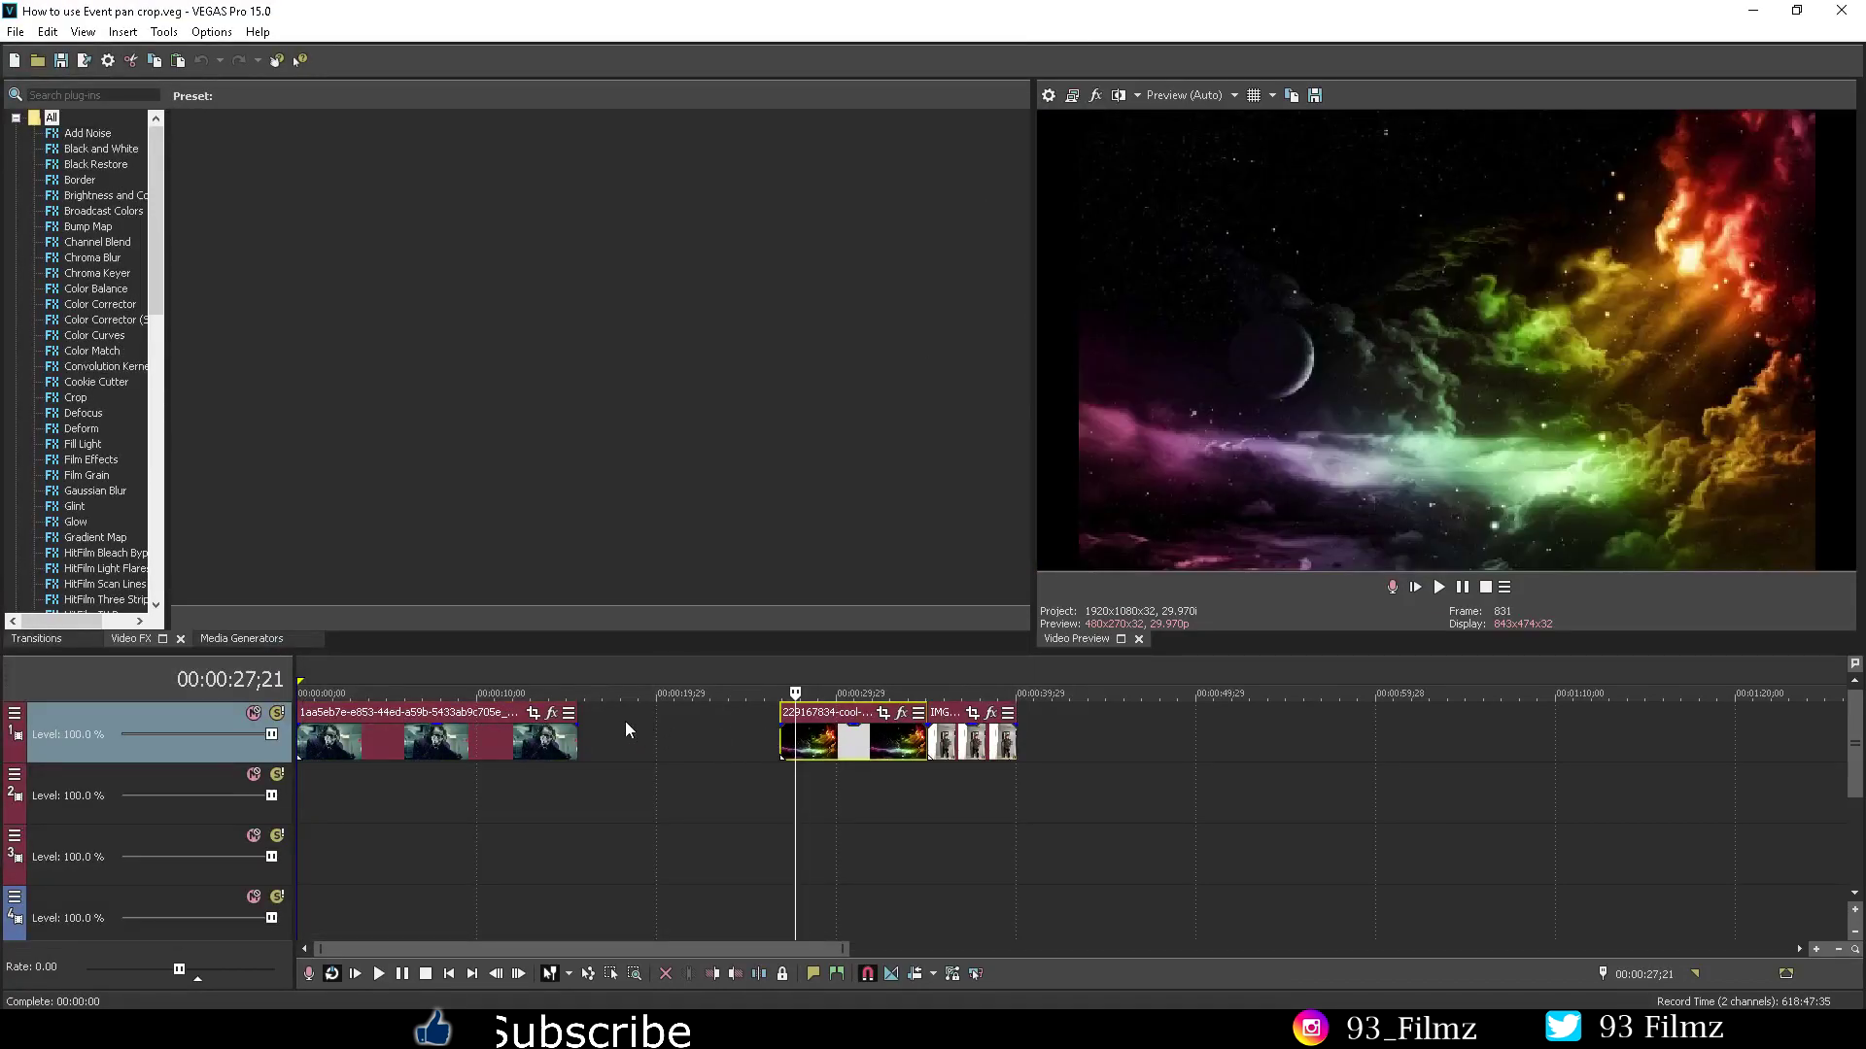
{"action": "left_click", "coordinate": [547, 718]}
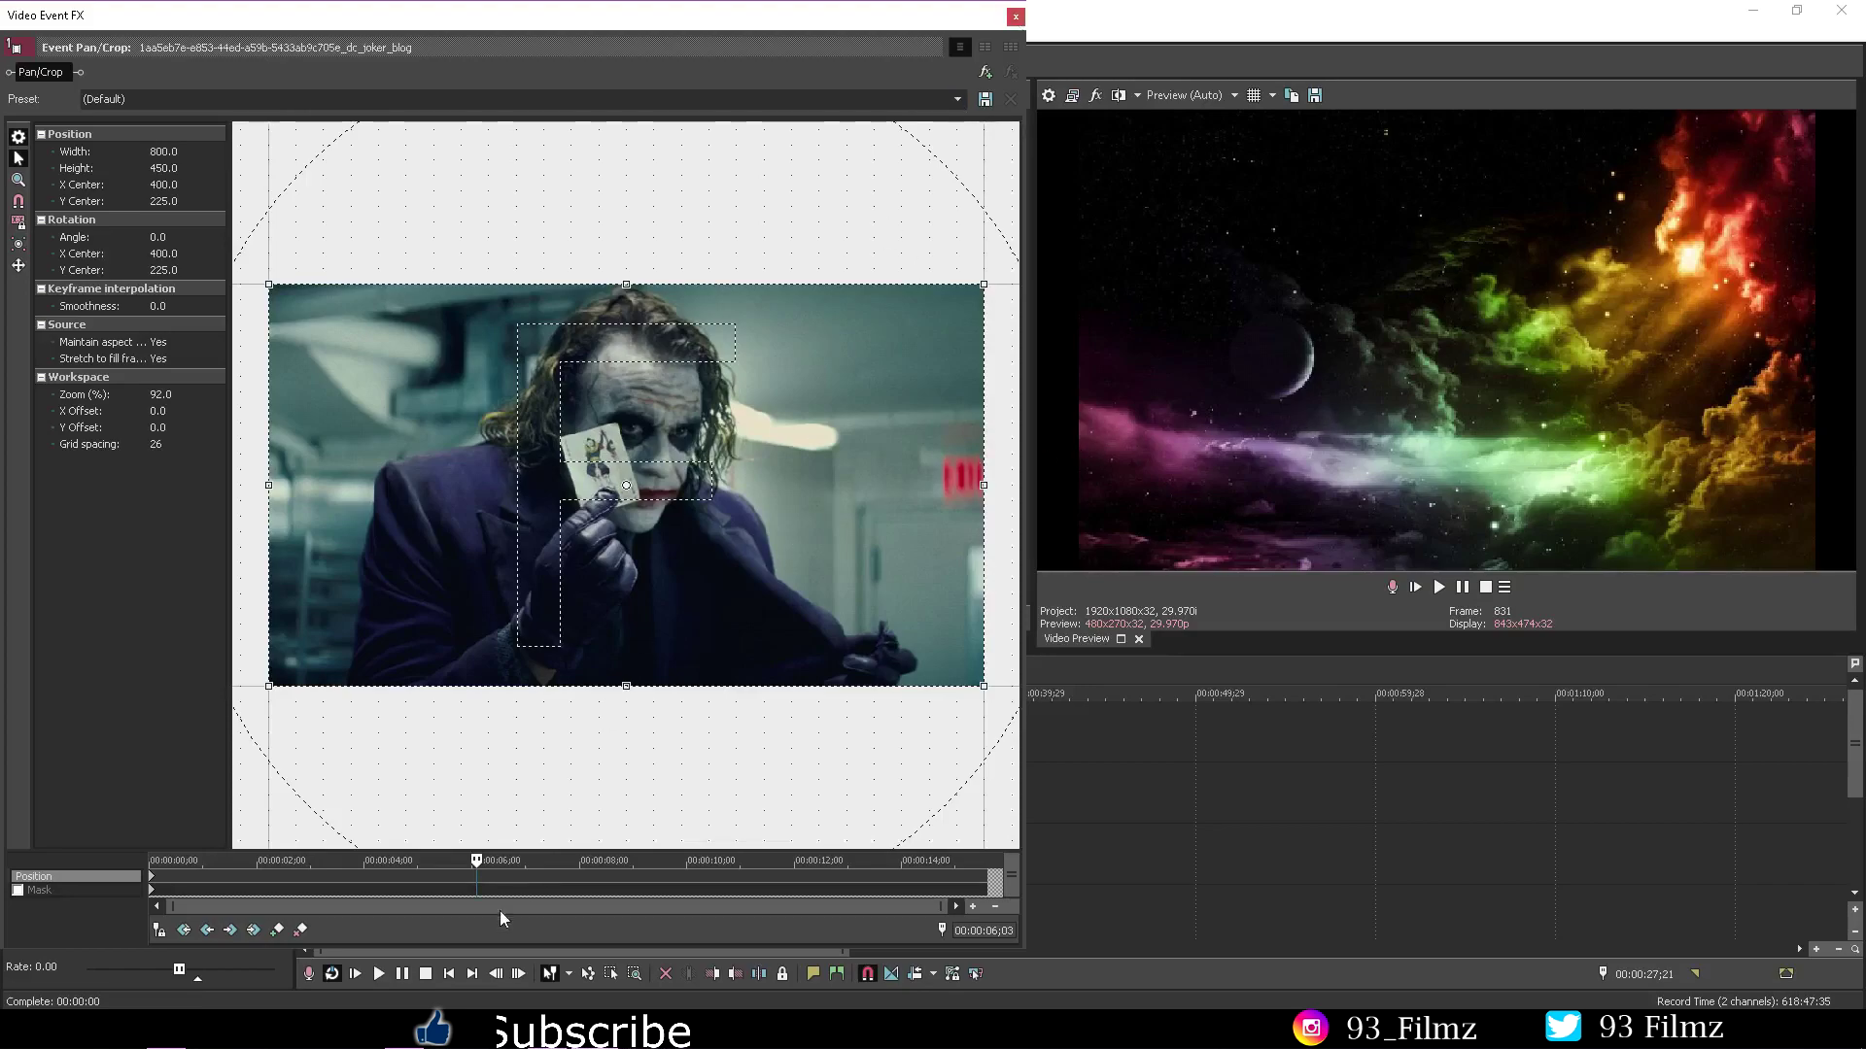
Step: From the clip start, move the crop up and right, then delete the 1;16 keyframe
{"action": "key", "text": "Home"}
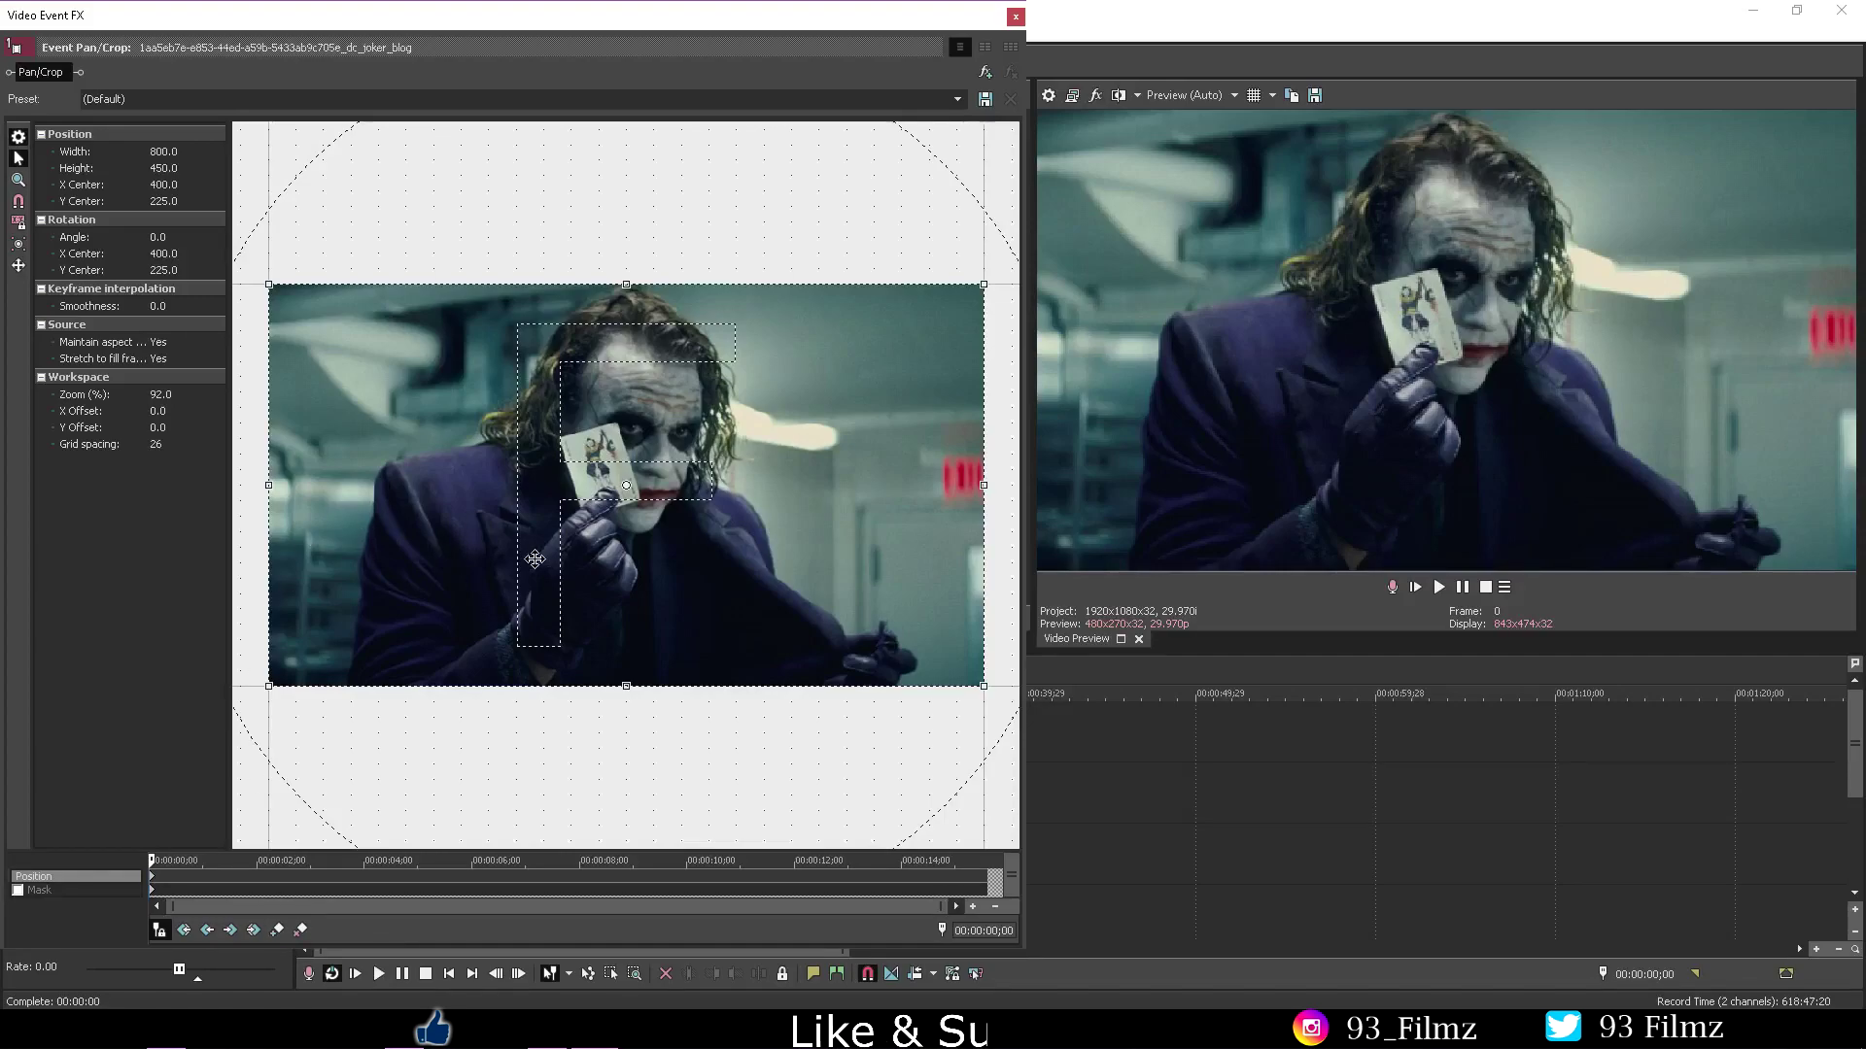
{"action": "left_click_drag", "start_coordinate": [463, 387], "coordinate": [543, 325]}
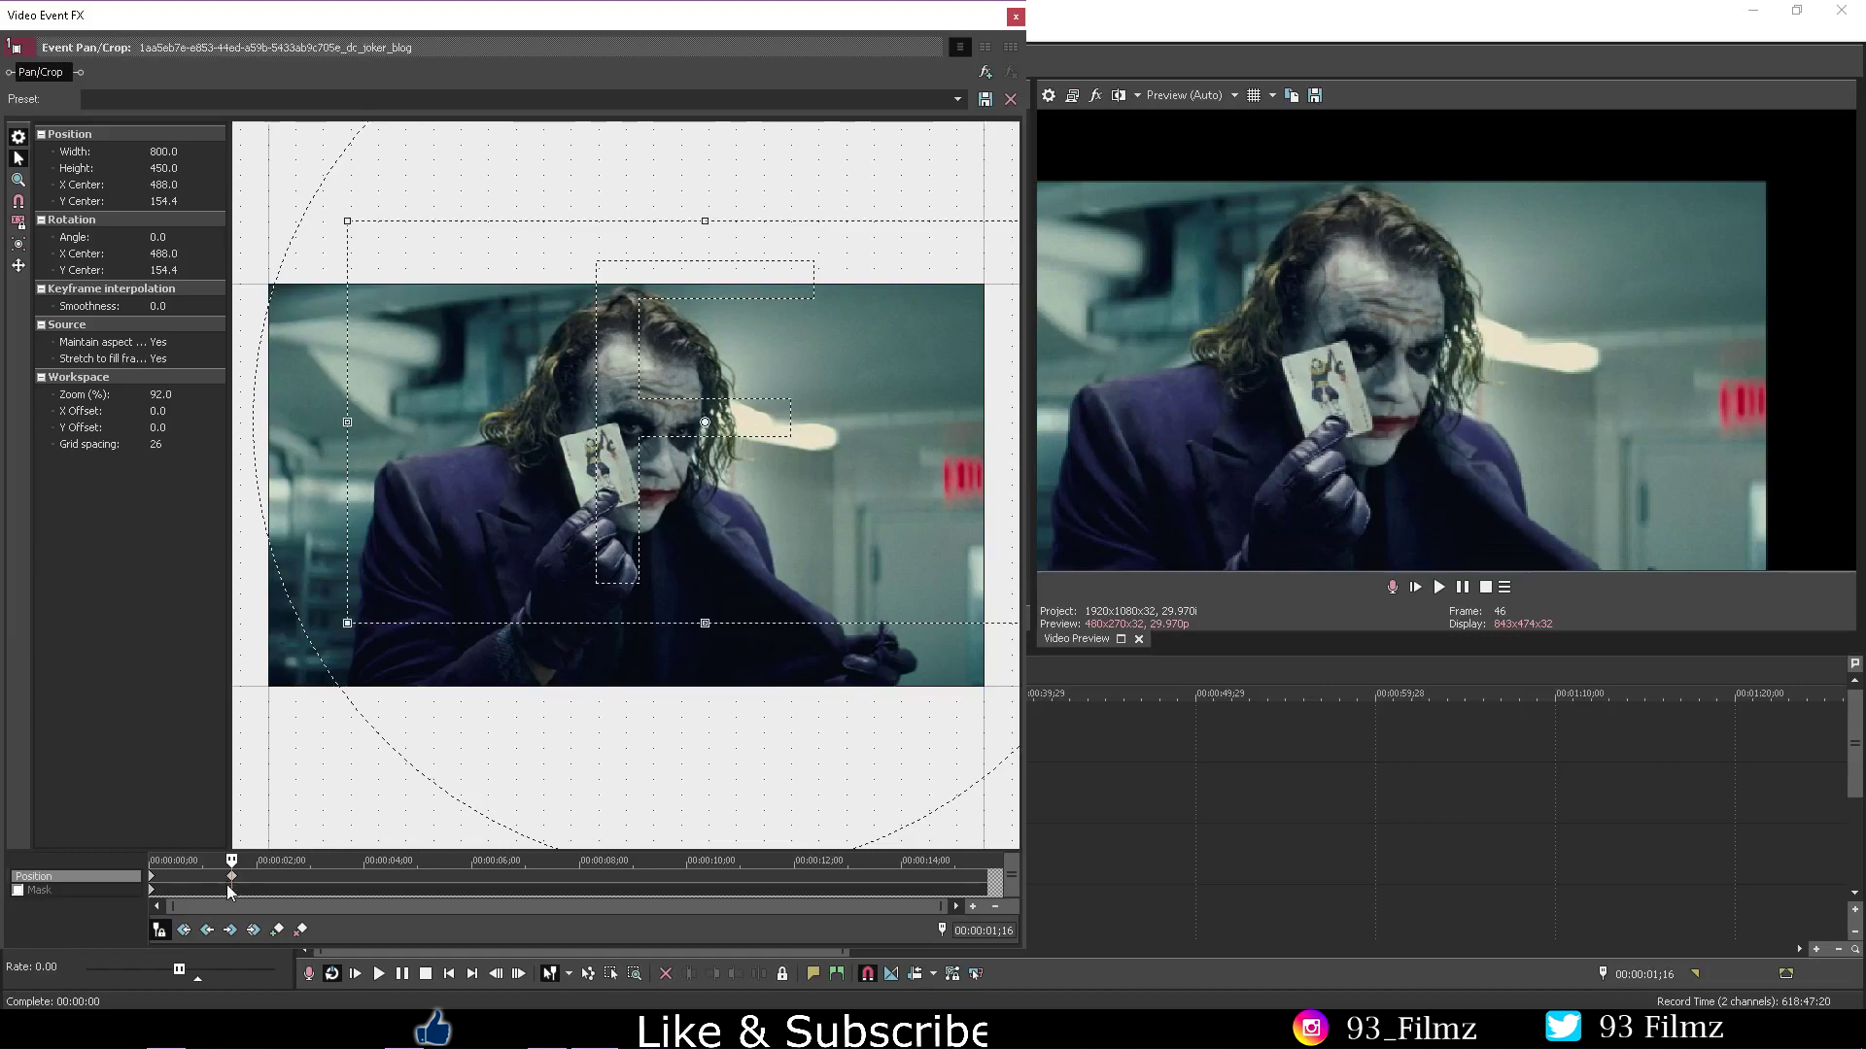
{"action": "left_click", "coordinate": [277, 930]}
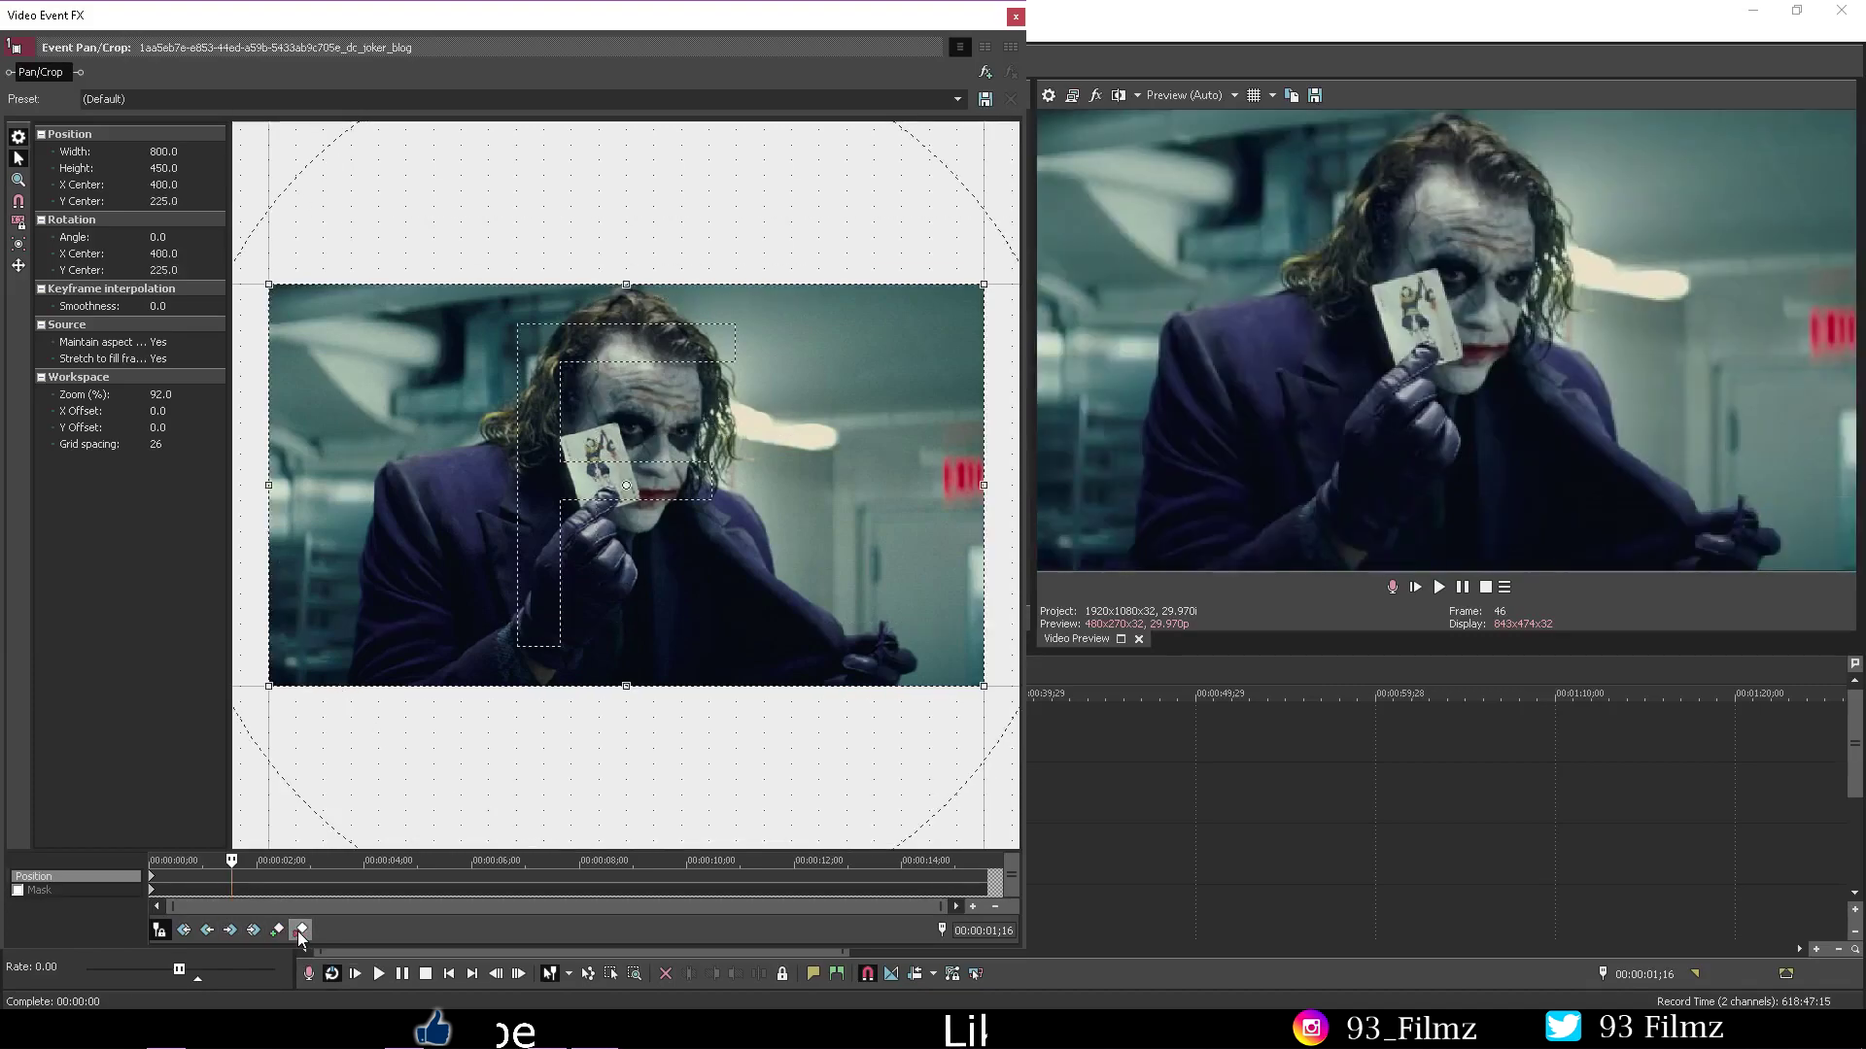
Step: Create a keyframe at about 1;15 by shifting the crop box, then delete it
{"action": "left_click", "coordinate": [184, 930]}
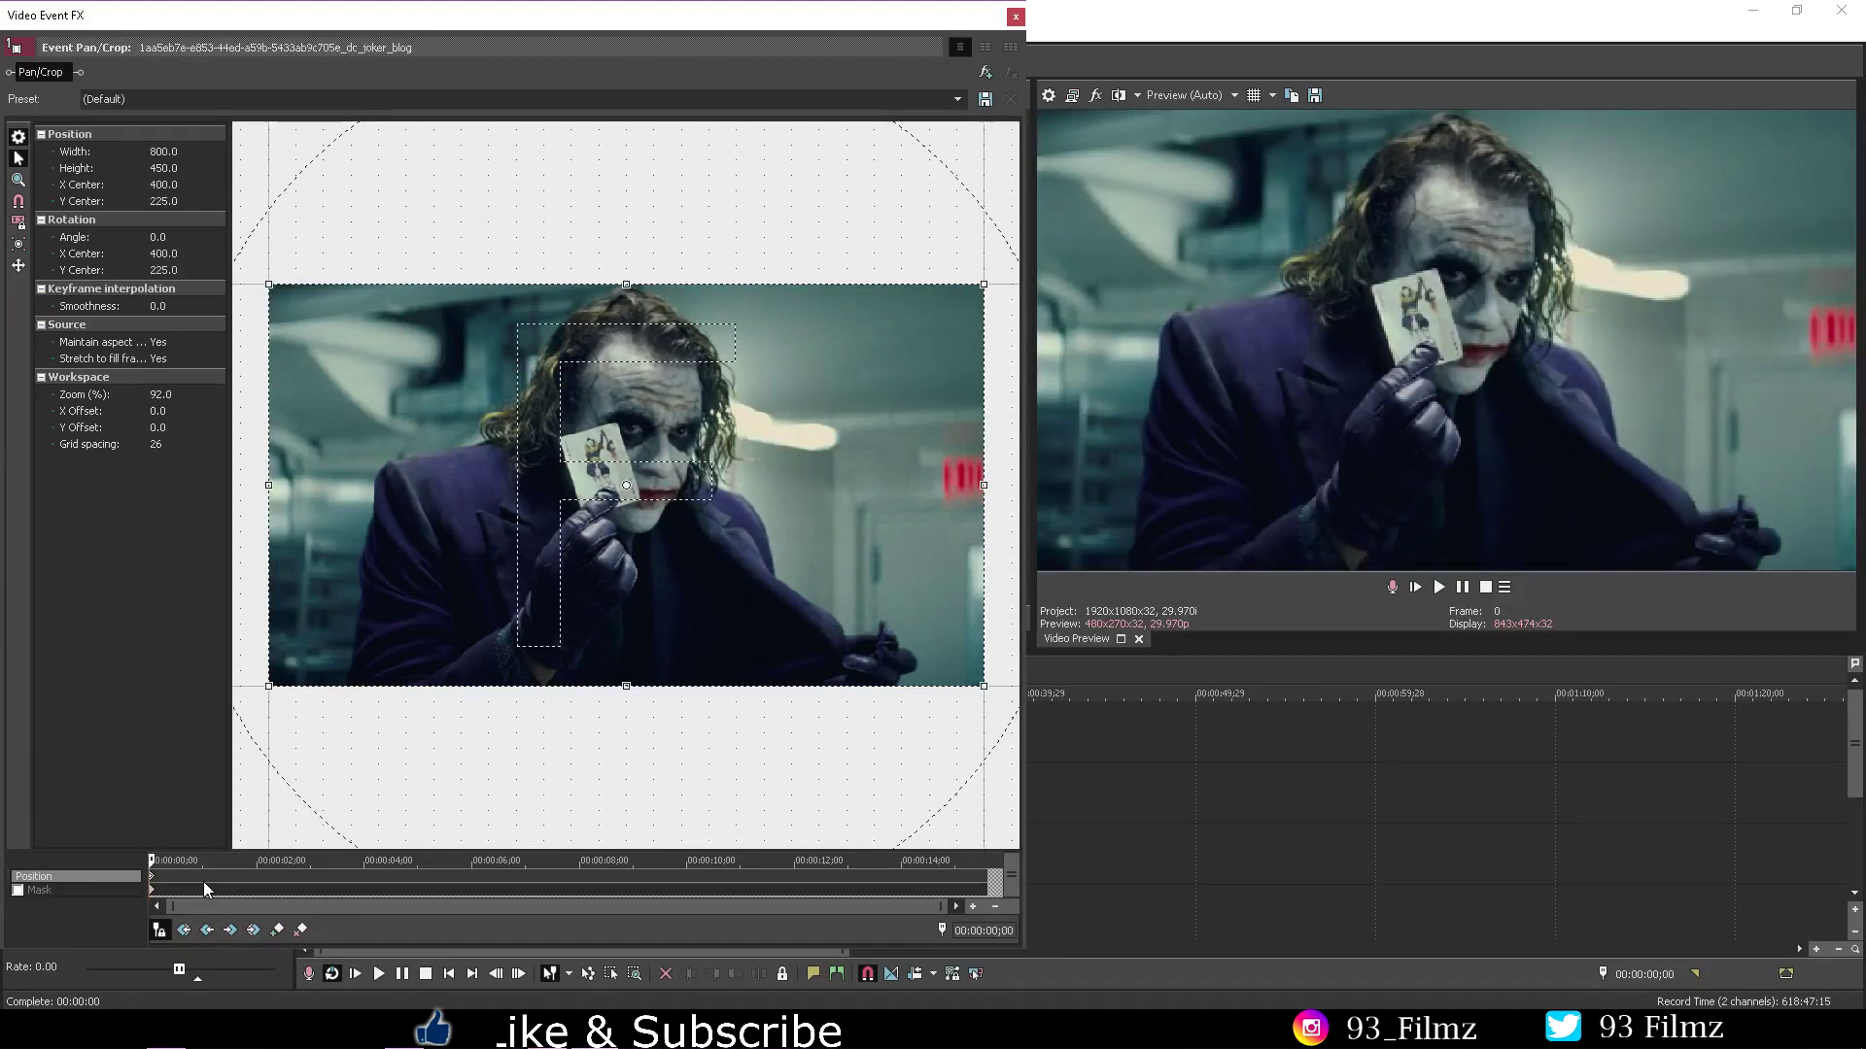
{"action": "left_click", "coordinate": [230, 874]}
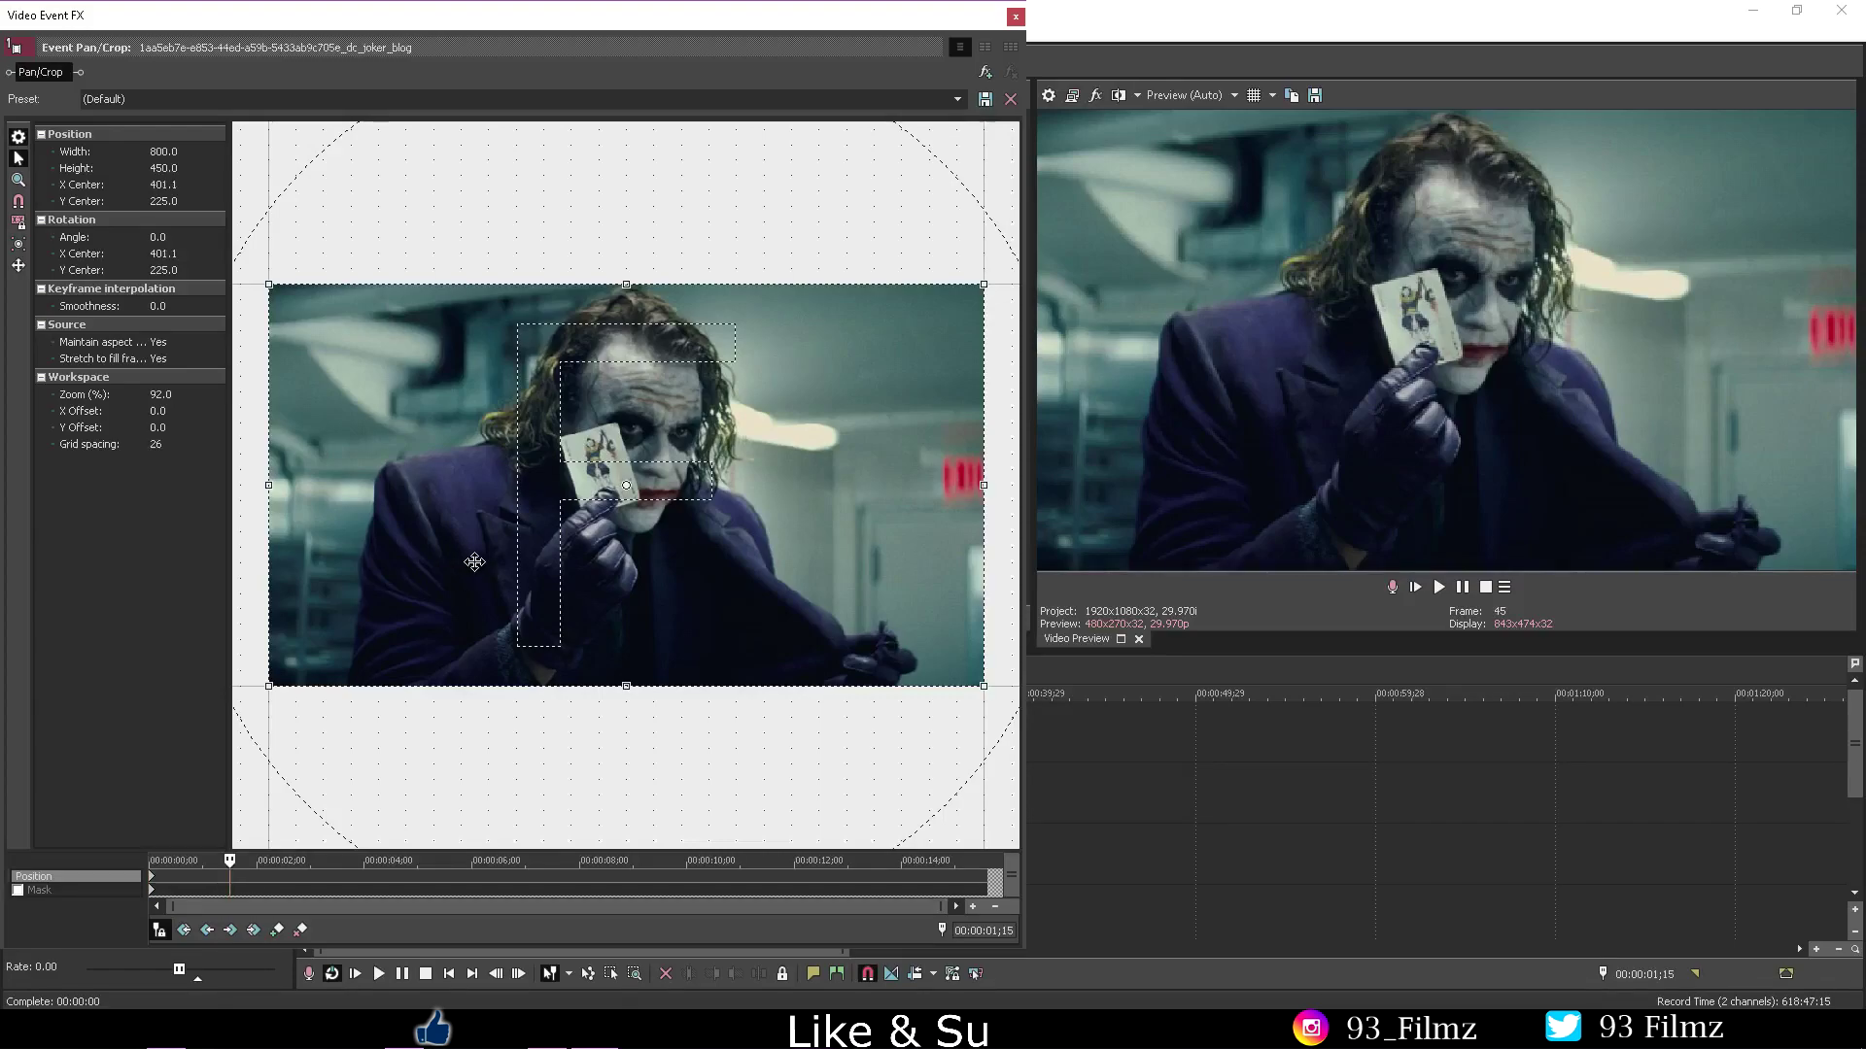
{"action": "left_click_drag", "start_coordinate": [463, 554], "coordinate": [487, 560]}
{"action": "right_click", "coordinate": [231, 876]}
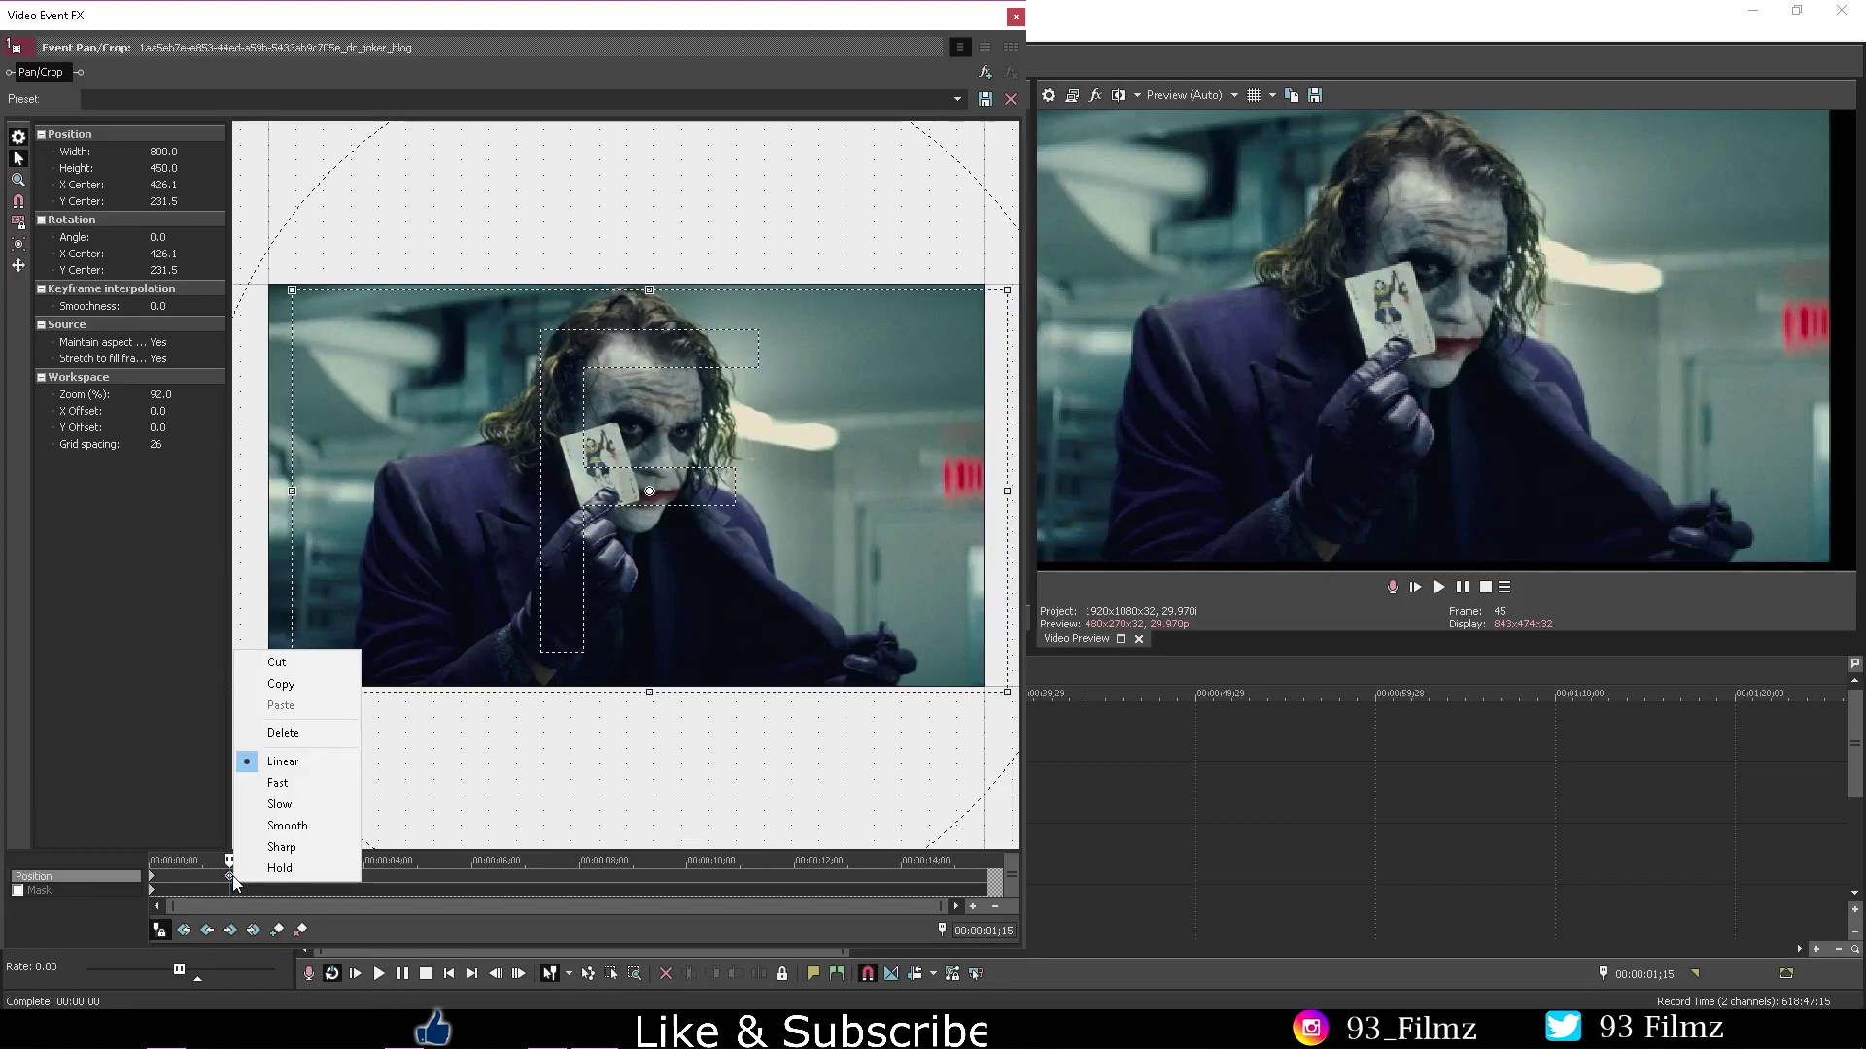
{"action": "left_click", "coordinate": [306, 734]}
Step: Rotate the frame to about -88° at 3;01 and reset it to 0° at 6;00
{"action": "left_click", "coordinate": [192, 934]}
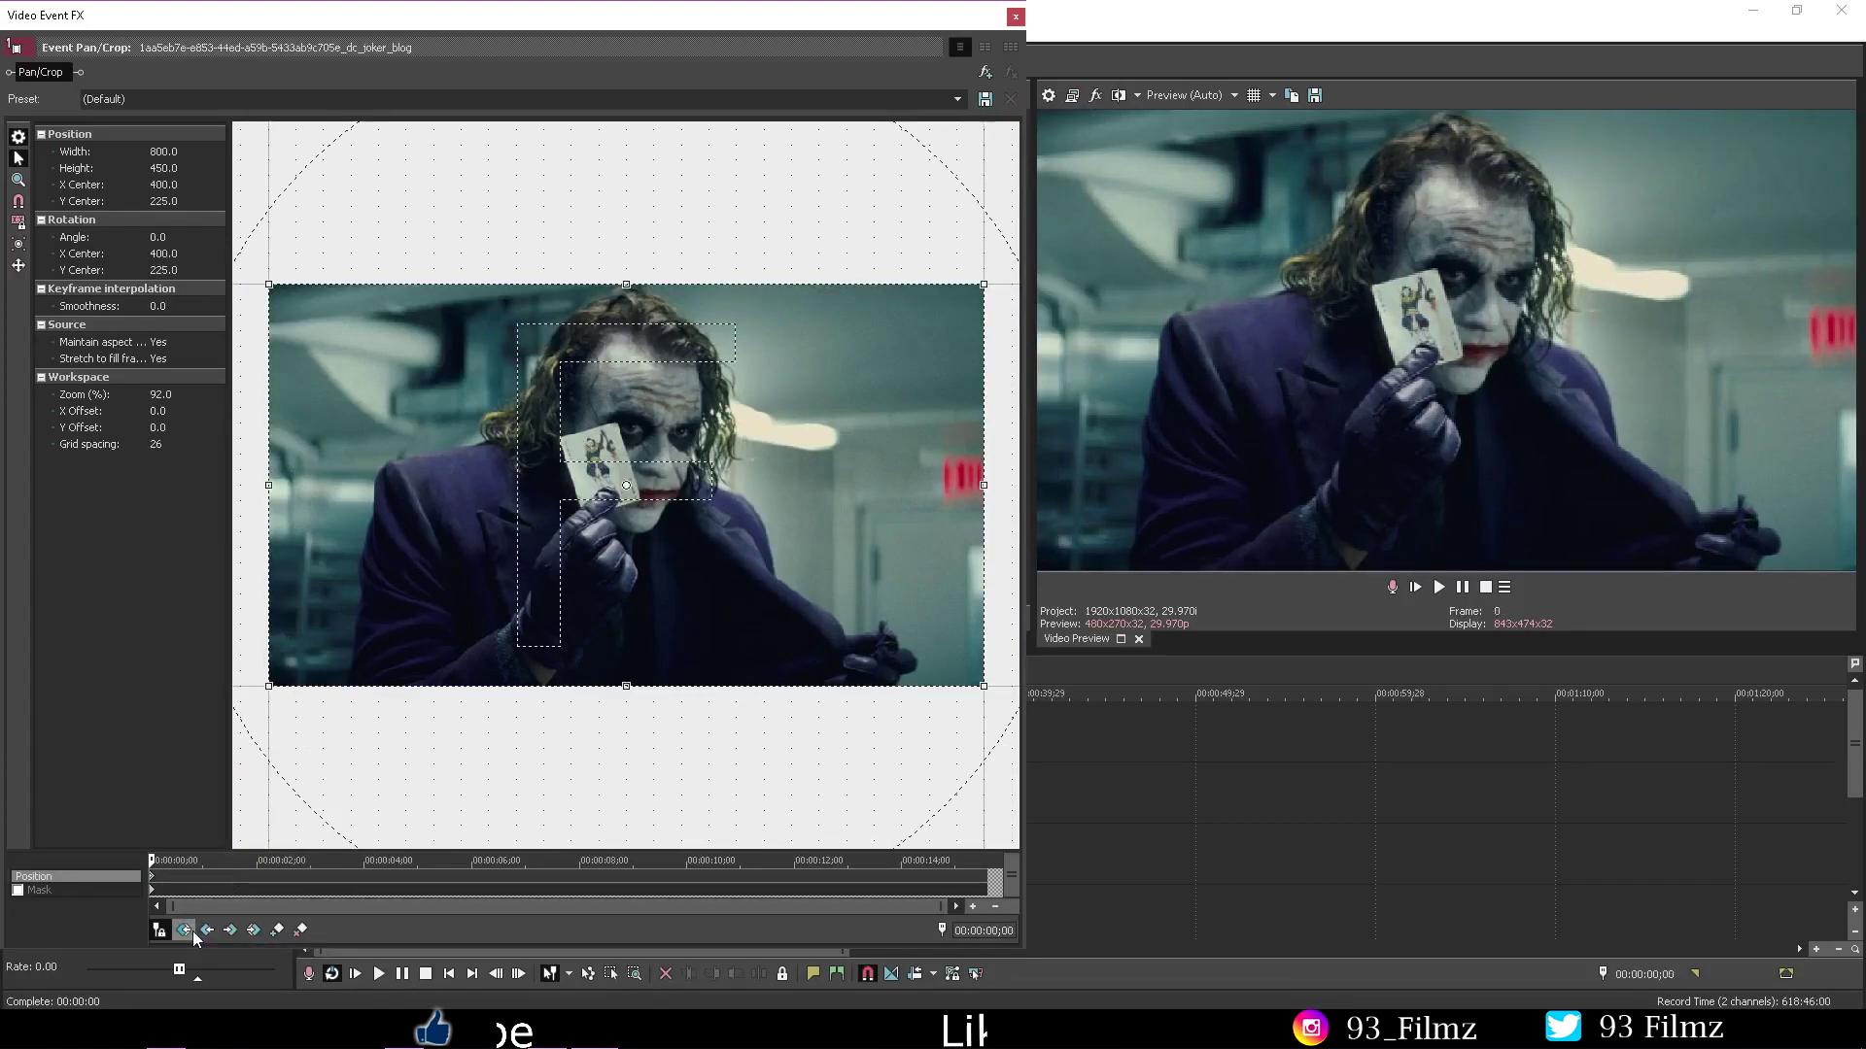
{"action": "left_click", "coordinate": [311, 877]}
{"action": "scroll", "coordinate": [583, 291], "scroll_direction": "down", "scroll_amount": 4}
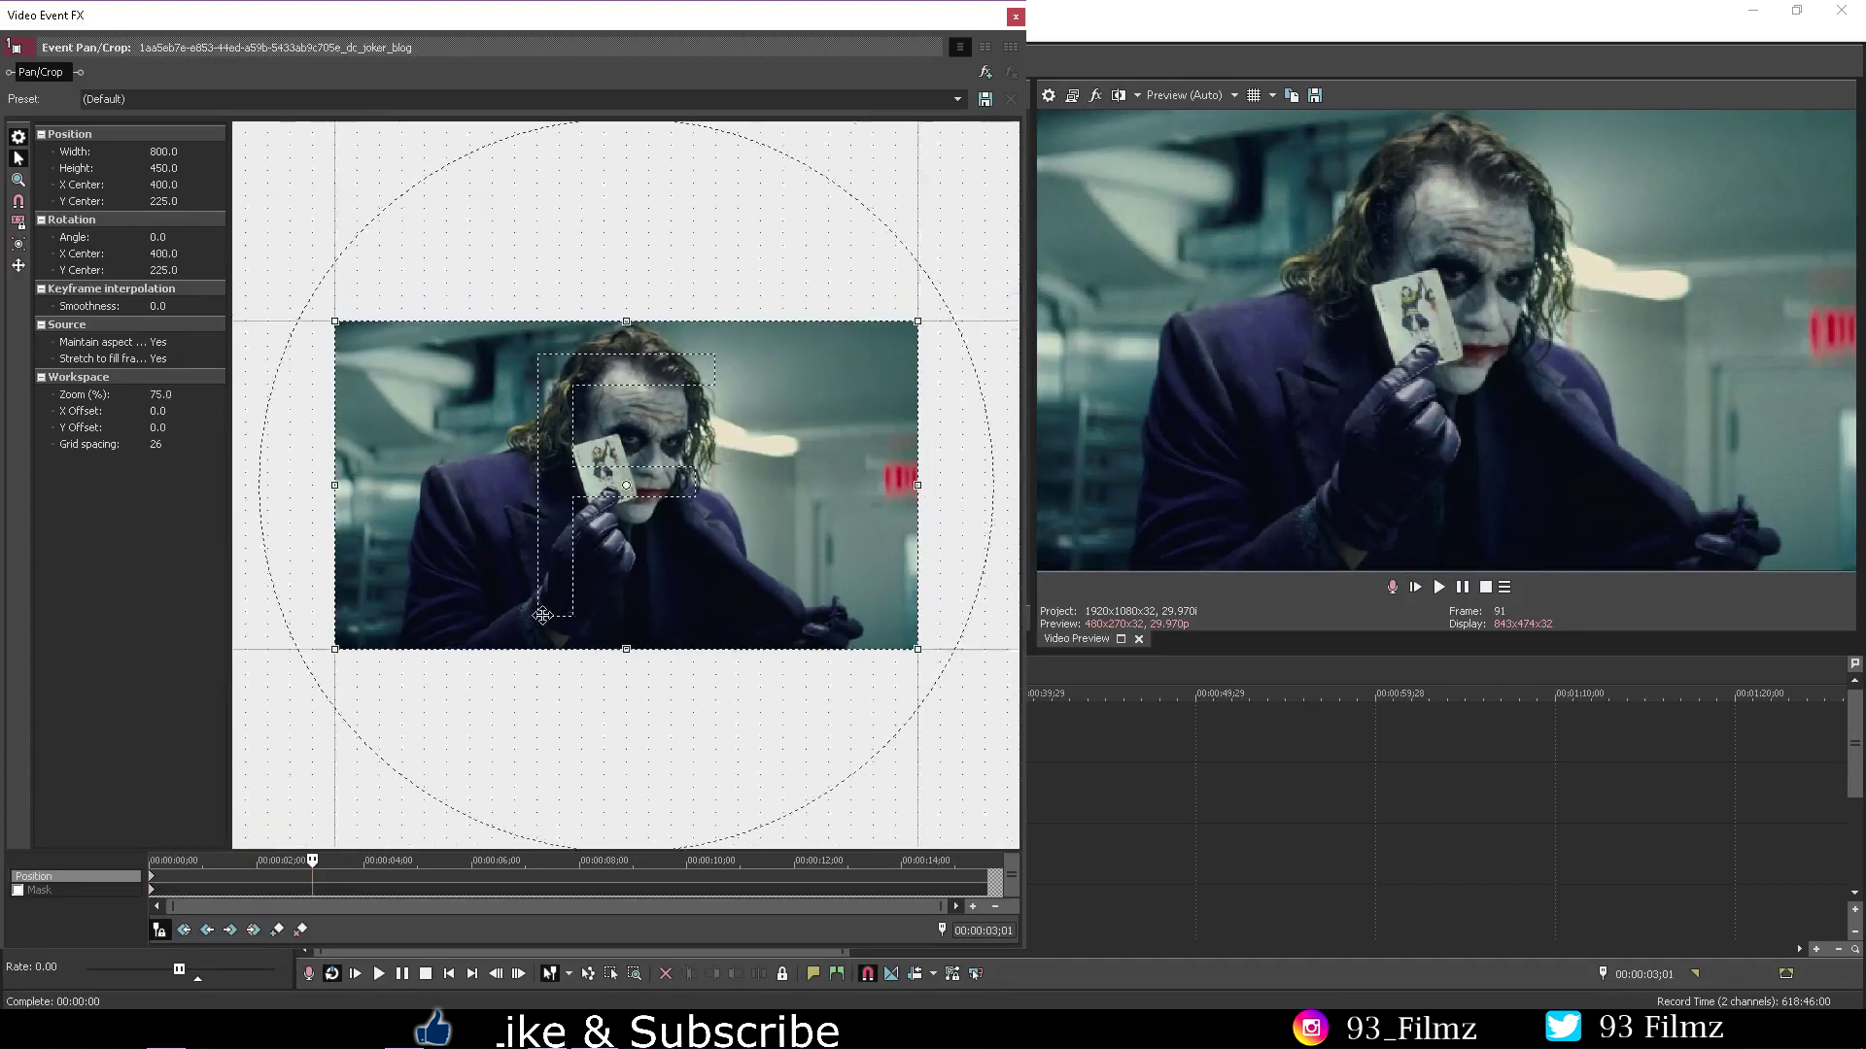
{"action": "left_click_drag", "start_coordinate": [583, 275], "coordinate": [453, 512]}
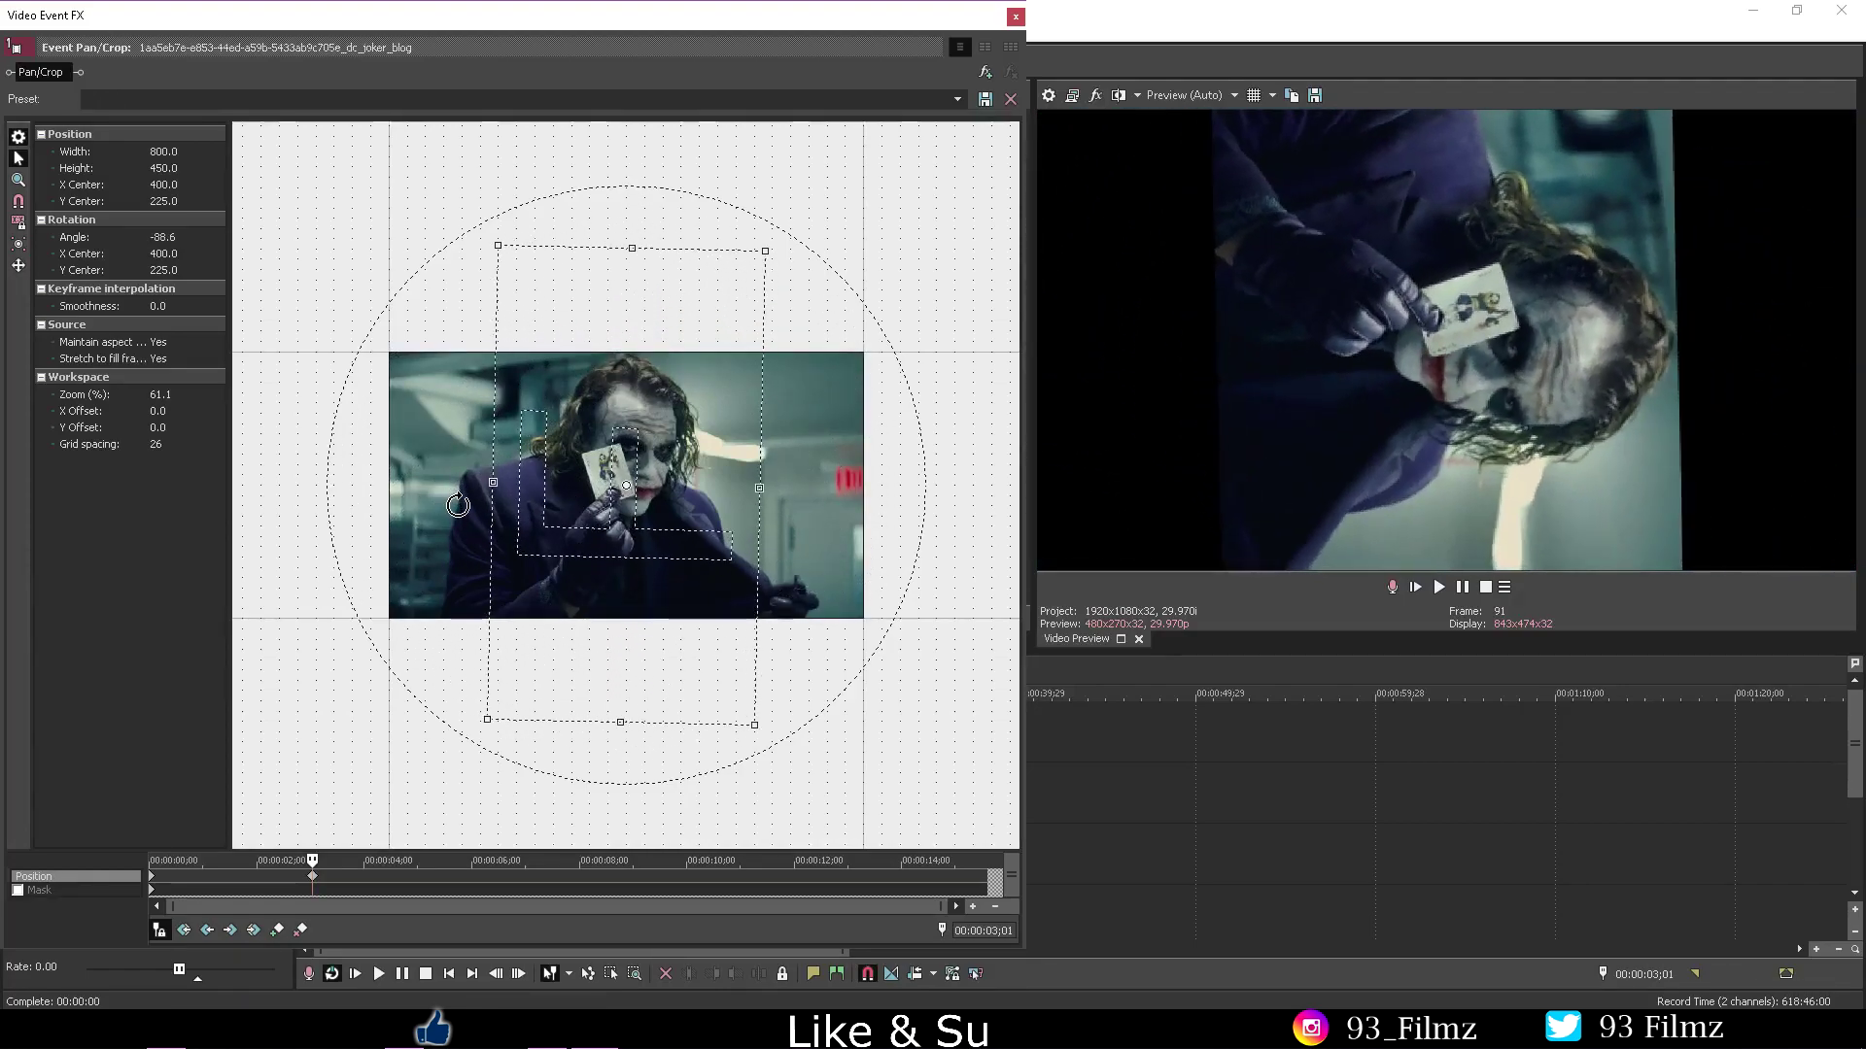
{"action": "left_click", "coordinate": [475, 879]}
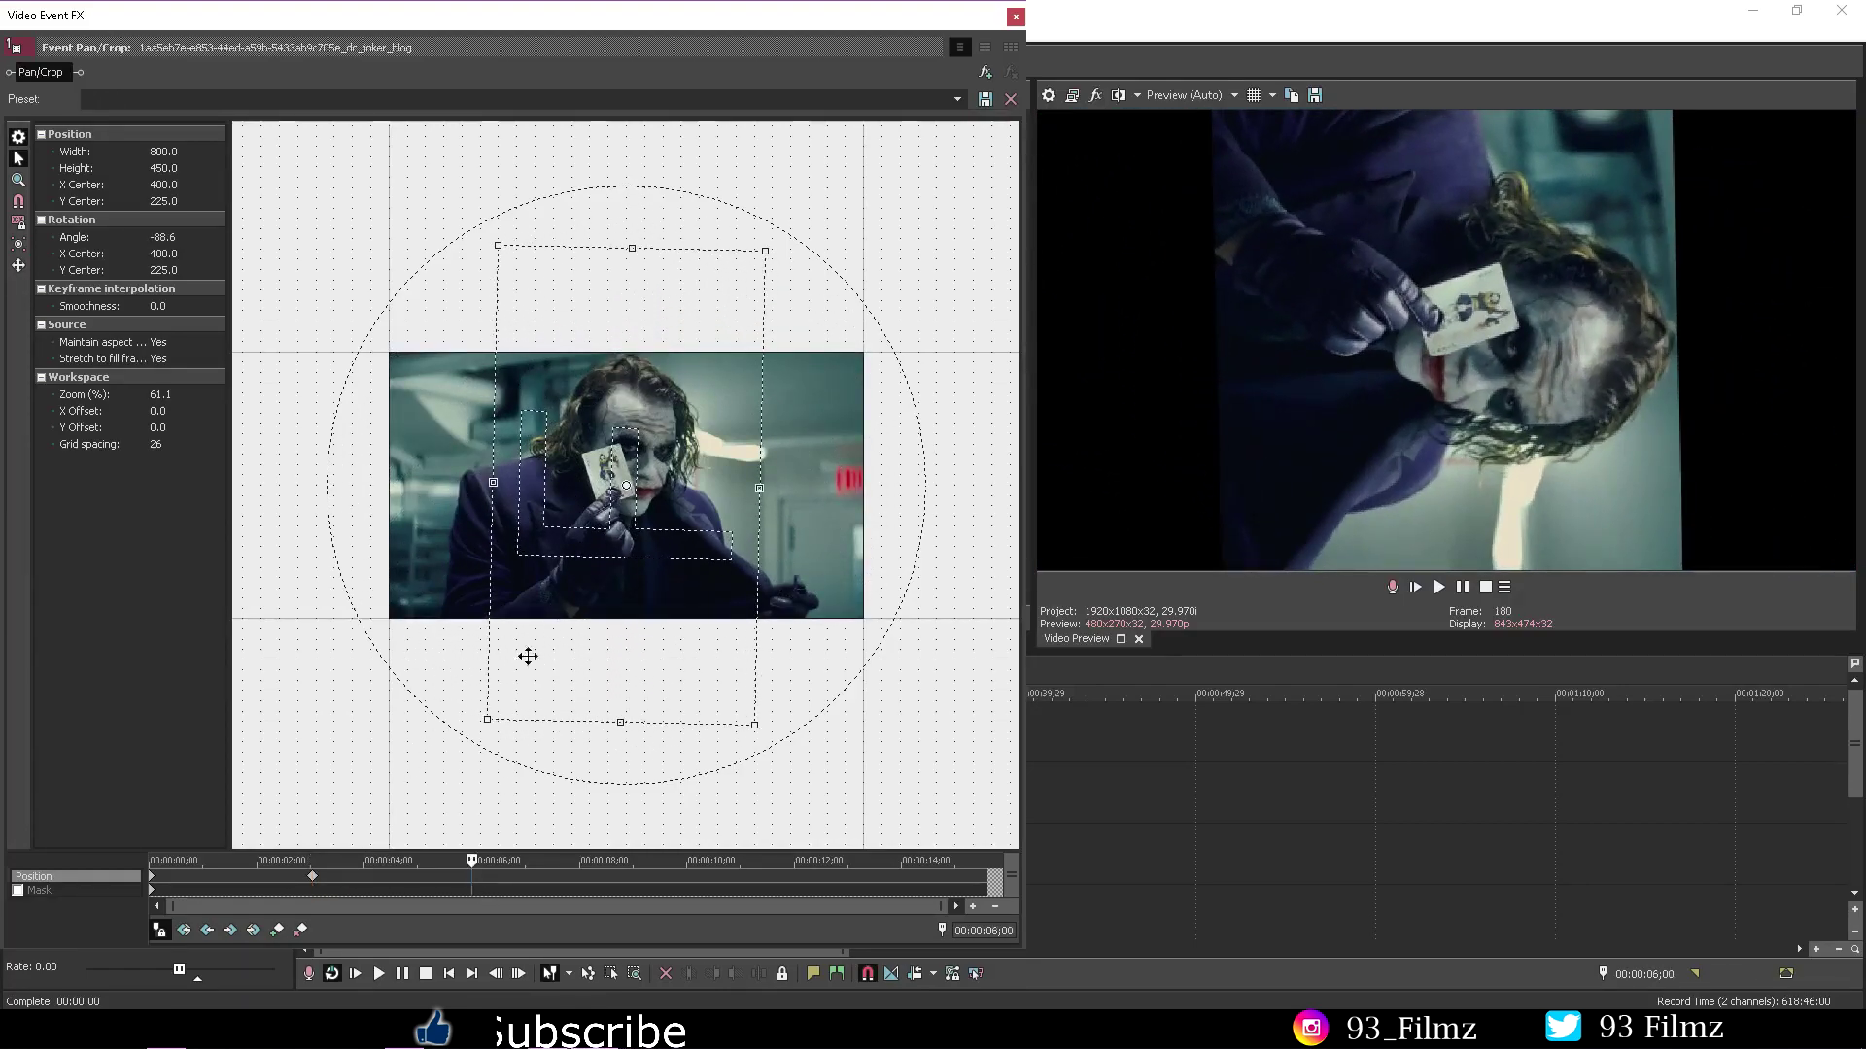
{"action": "right_click", "coordinate": [520, 622]}
{"action": "left_click", "coordinate": [538, 634]}
Step: Add rotation keyframes: about 90° at 9;01, 0° at 11;29, about -90° at 14;00
{"action": "left_click", "coordinate": [634, 876]}
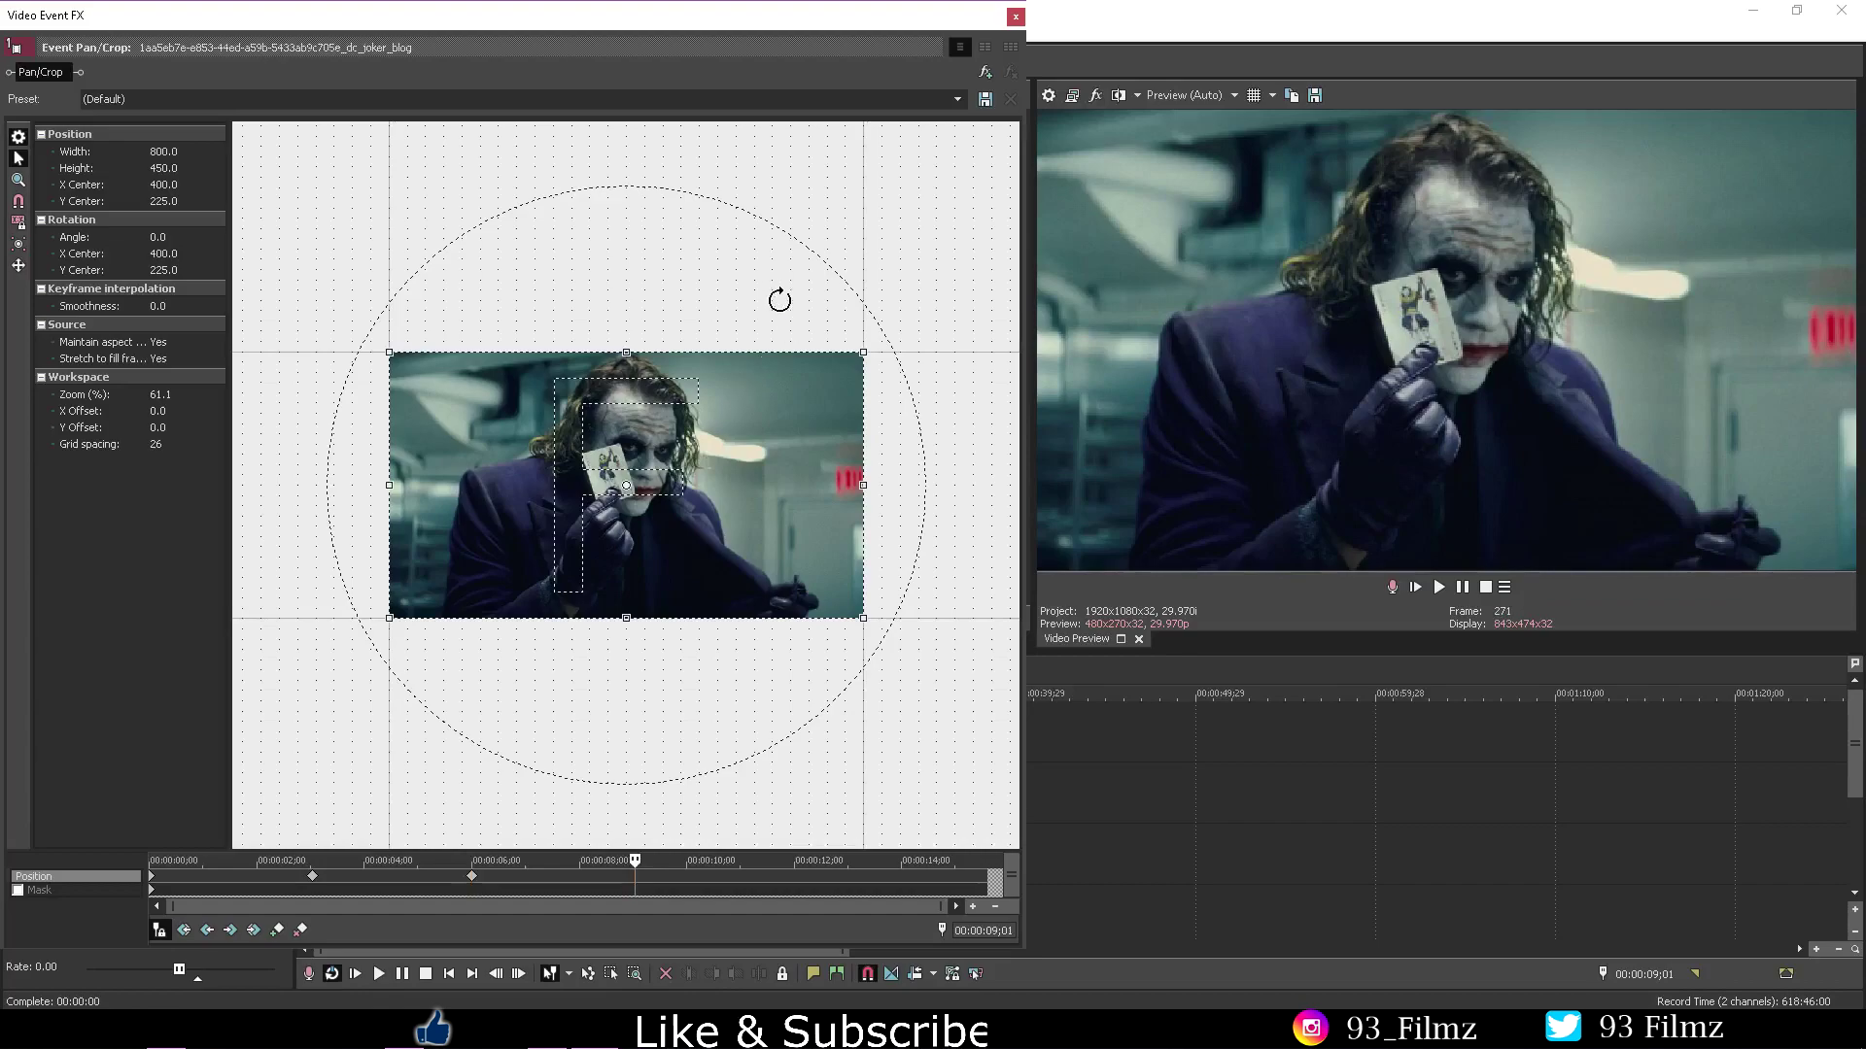
{"action": "left_click_drag", "start_coordinate": [779, 299], "coordinate": [846, 663]}
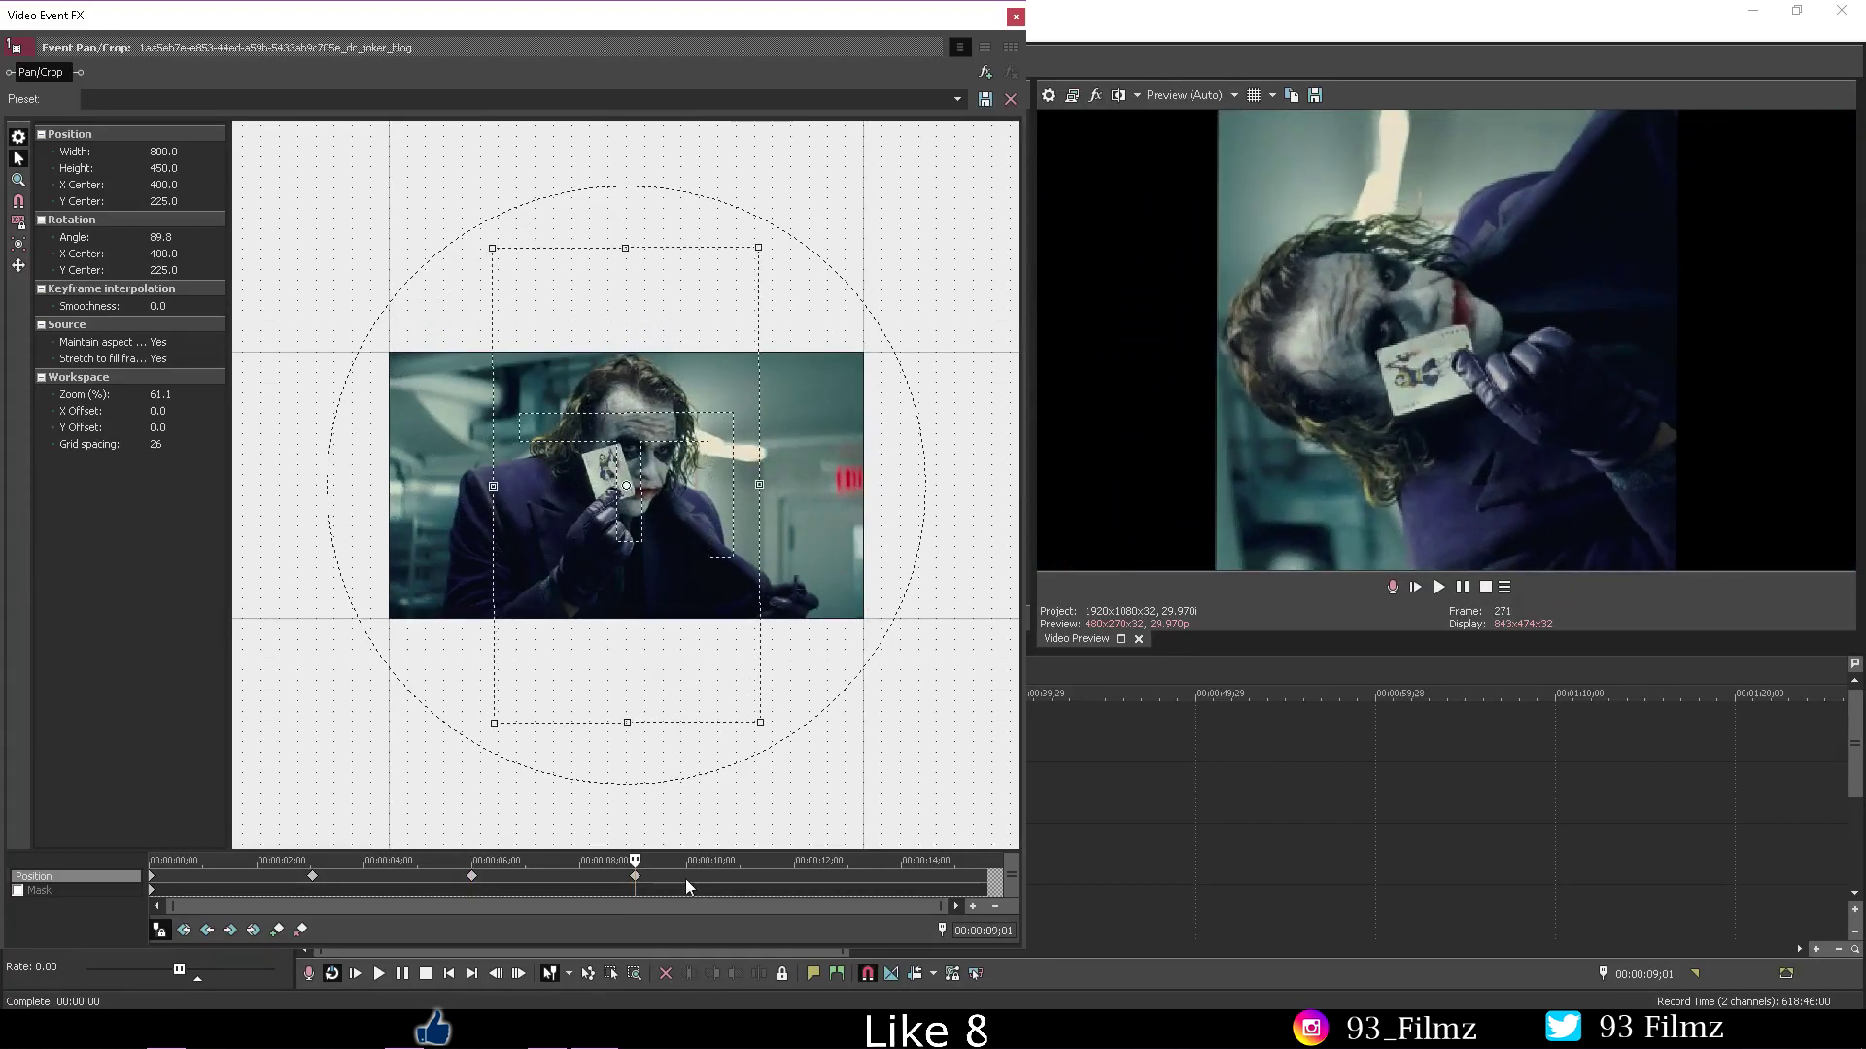
{"action": "left_click", "coordinate": [791, 875]}
{"action": "right_click", "coordinate": [701, 350]}
{"action": "left_click", "coordinate": [729, 359]}
{"action": "left_click", "coordinate": [902, 877]}
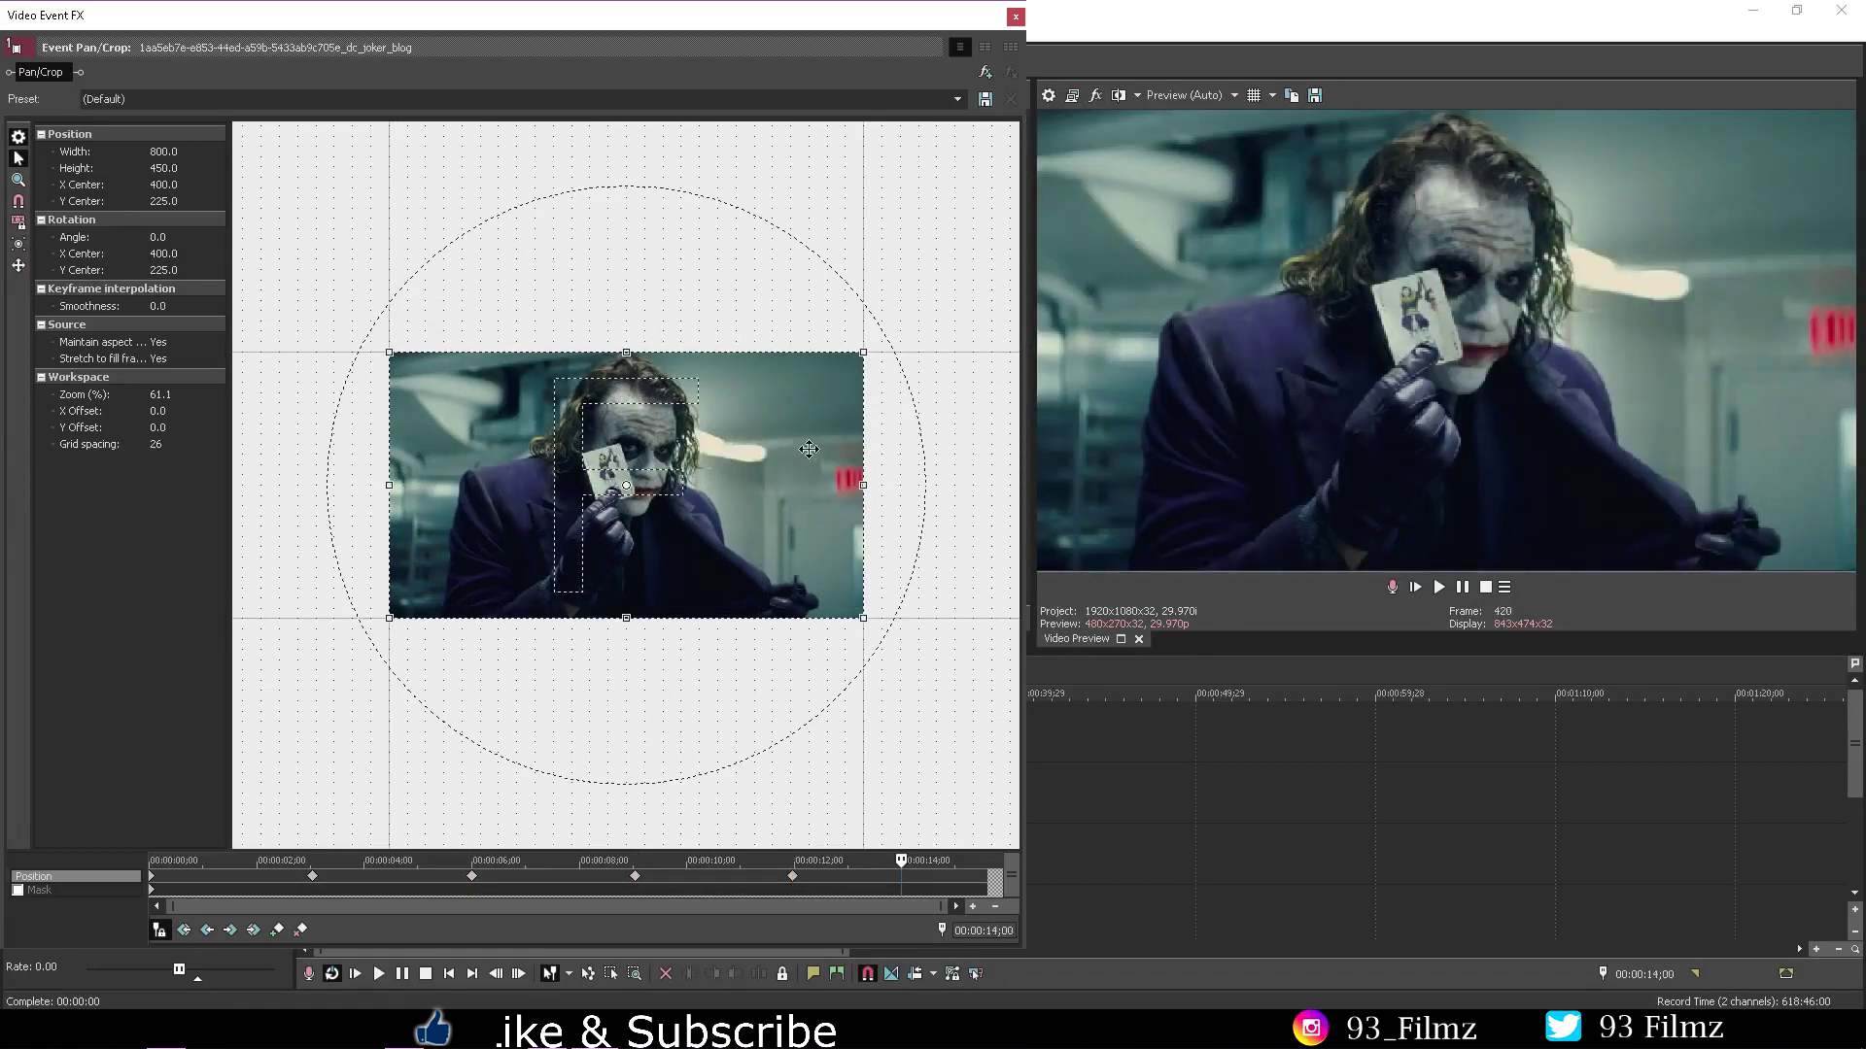
{"action": "left_click_drag", "start_coordinate": [710, 345], "coordinate": [490, 396]}
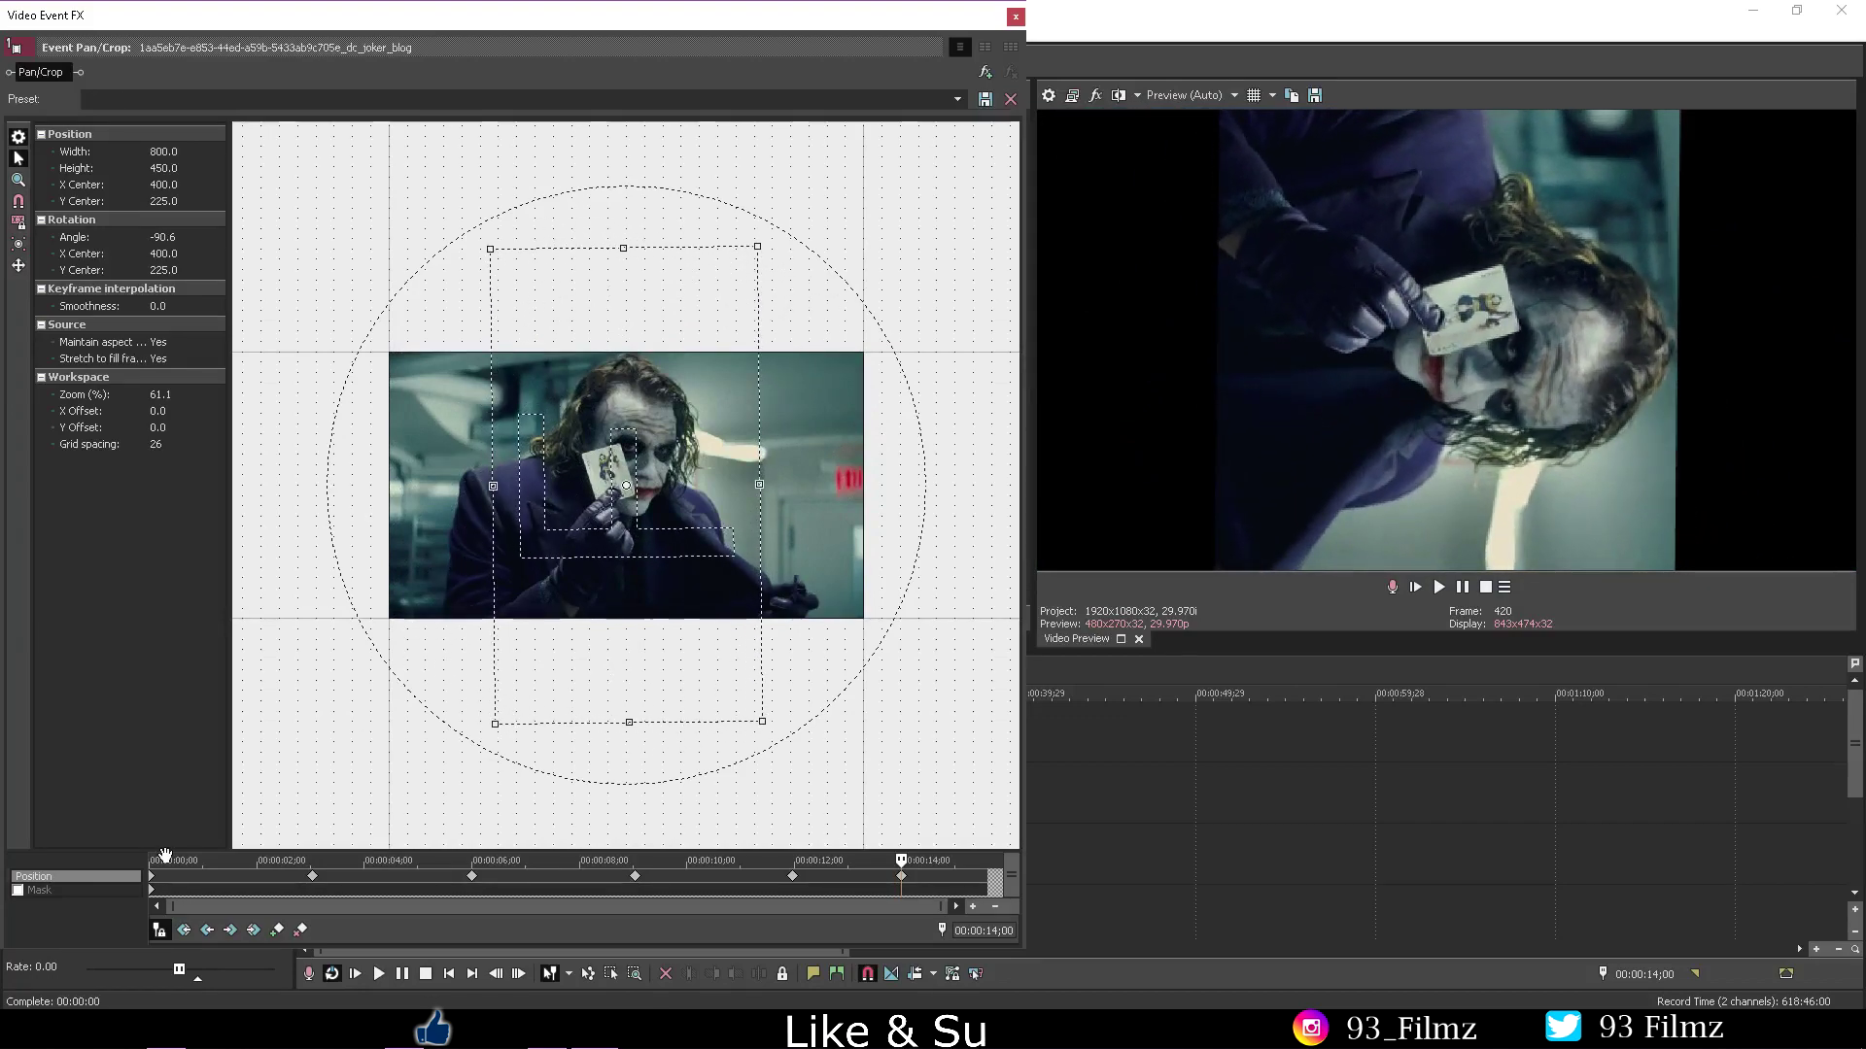
Step: Give the first, 3-second and 6-second keyframes different interpolation types
{"action": "left_click", "coordinate": [152, 877]}
{"action": "right_click", "coordinate": [152, 879]}
{"action": "left_click", "coordinate": [175, 779]}
{"action": "right_click", "coordinate": [312, 877]}
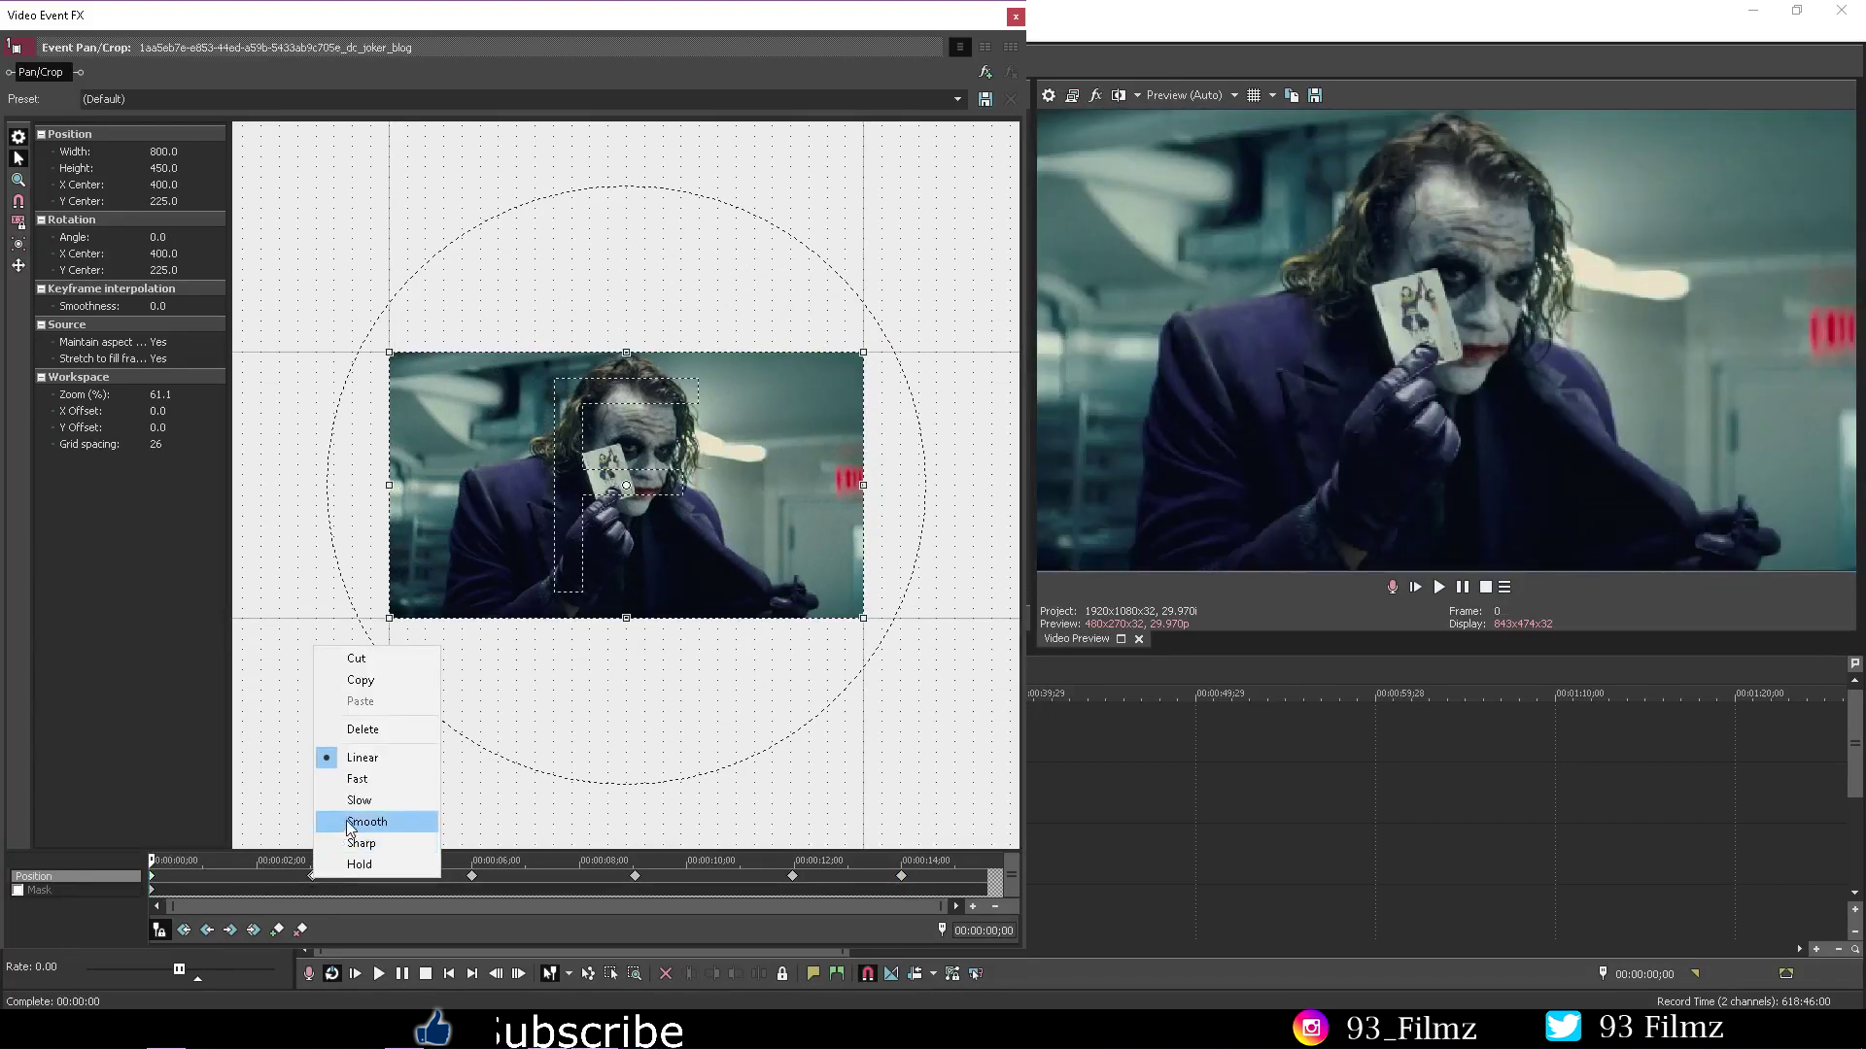
{"action": "left_click", "coordinate": [377, 868]}
{"action": "right_click", "coordinate": [472, 878]}
{"action": "left_click", "coordinate": [510, 800]}
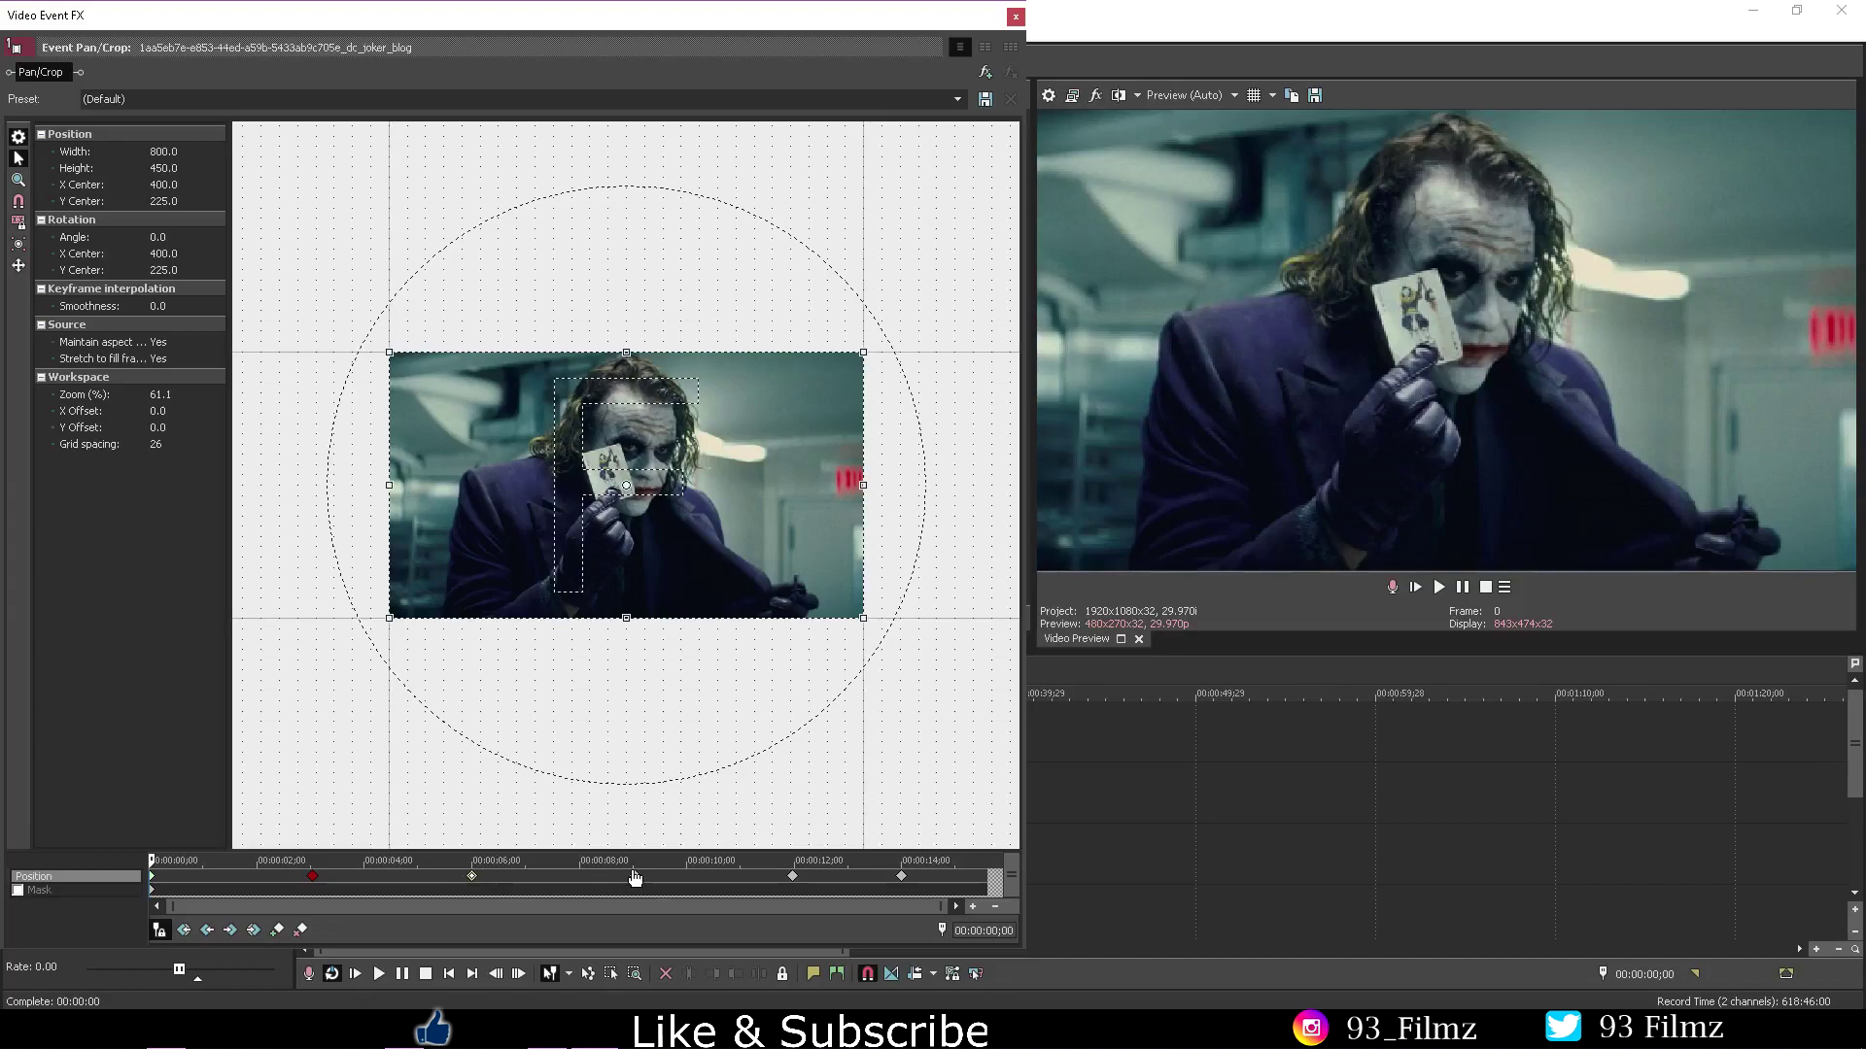
Step: Set interpolation for the 9-second keyframe, Hold for 12-second, and another type for 14-second
{"action": "right_click", "coordinate": [634, 877]}
{"action": "left_click", "coordinate": [666, 822]}
{"action": "right_click", "coordinate": [789, 877]}
{"action": "left_click", "coordinate": [834, 865]}
{"action": "right_click", "coordinate": [902, 878]}
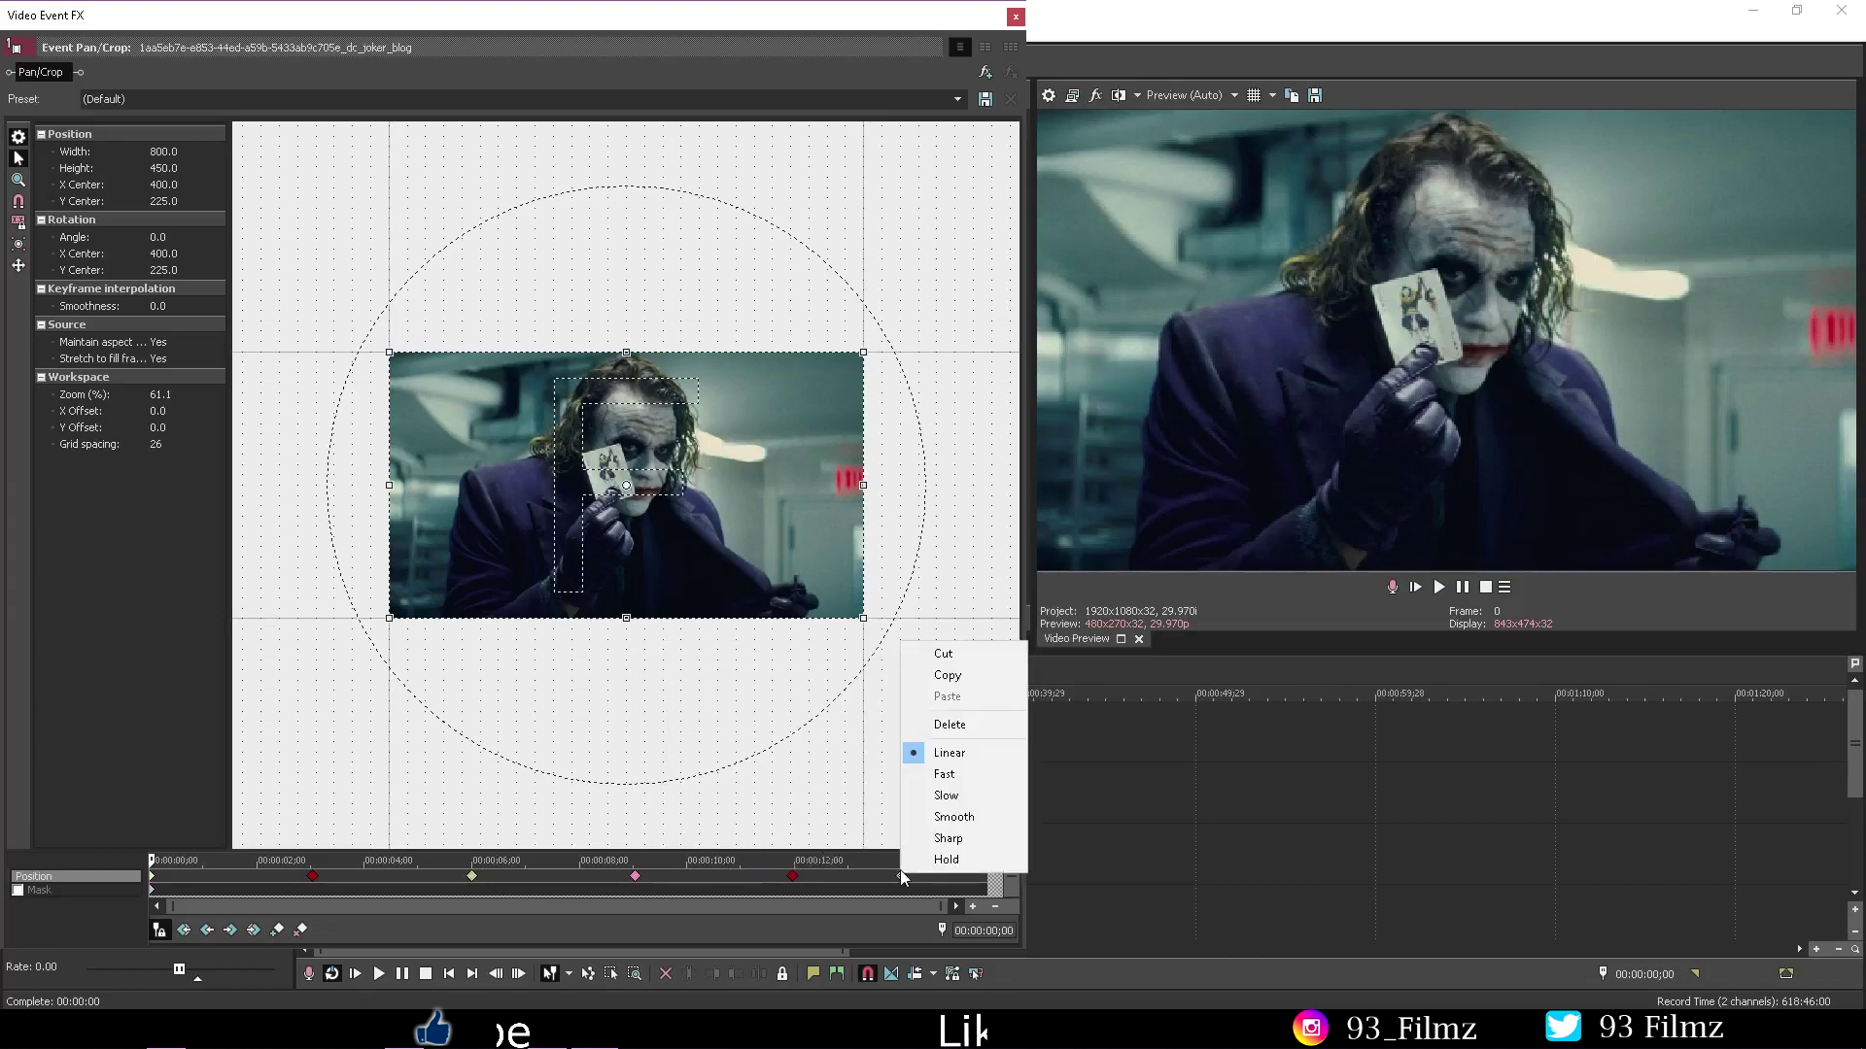
{"action": "left_click", "coordinate": [962, 782]}
Step: Go to the last keyframe at the event end and play the rotating animation in the preview
{"action": "left_click", "coordinate": [979, 878]}
{"action": "right_click", "coordinate": [720, 428]}
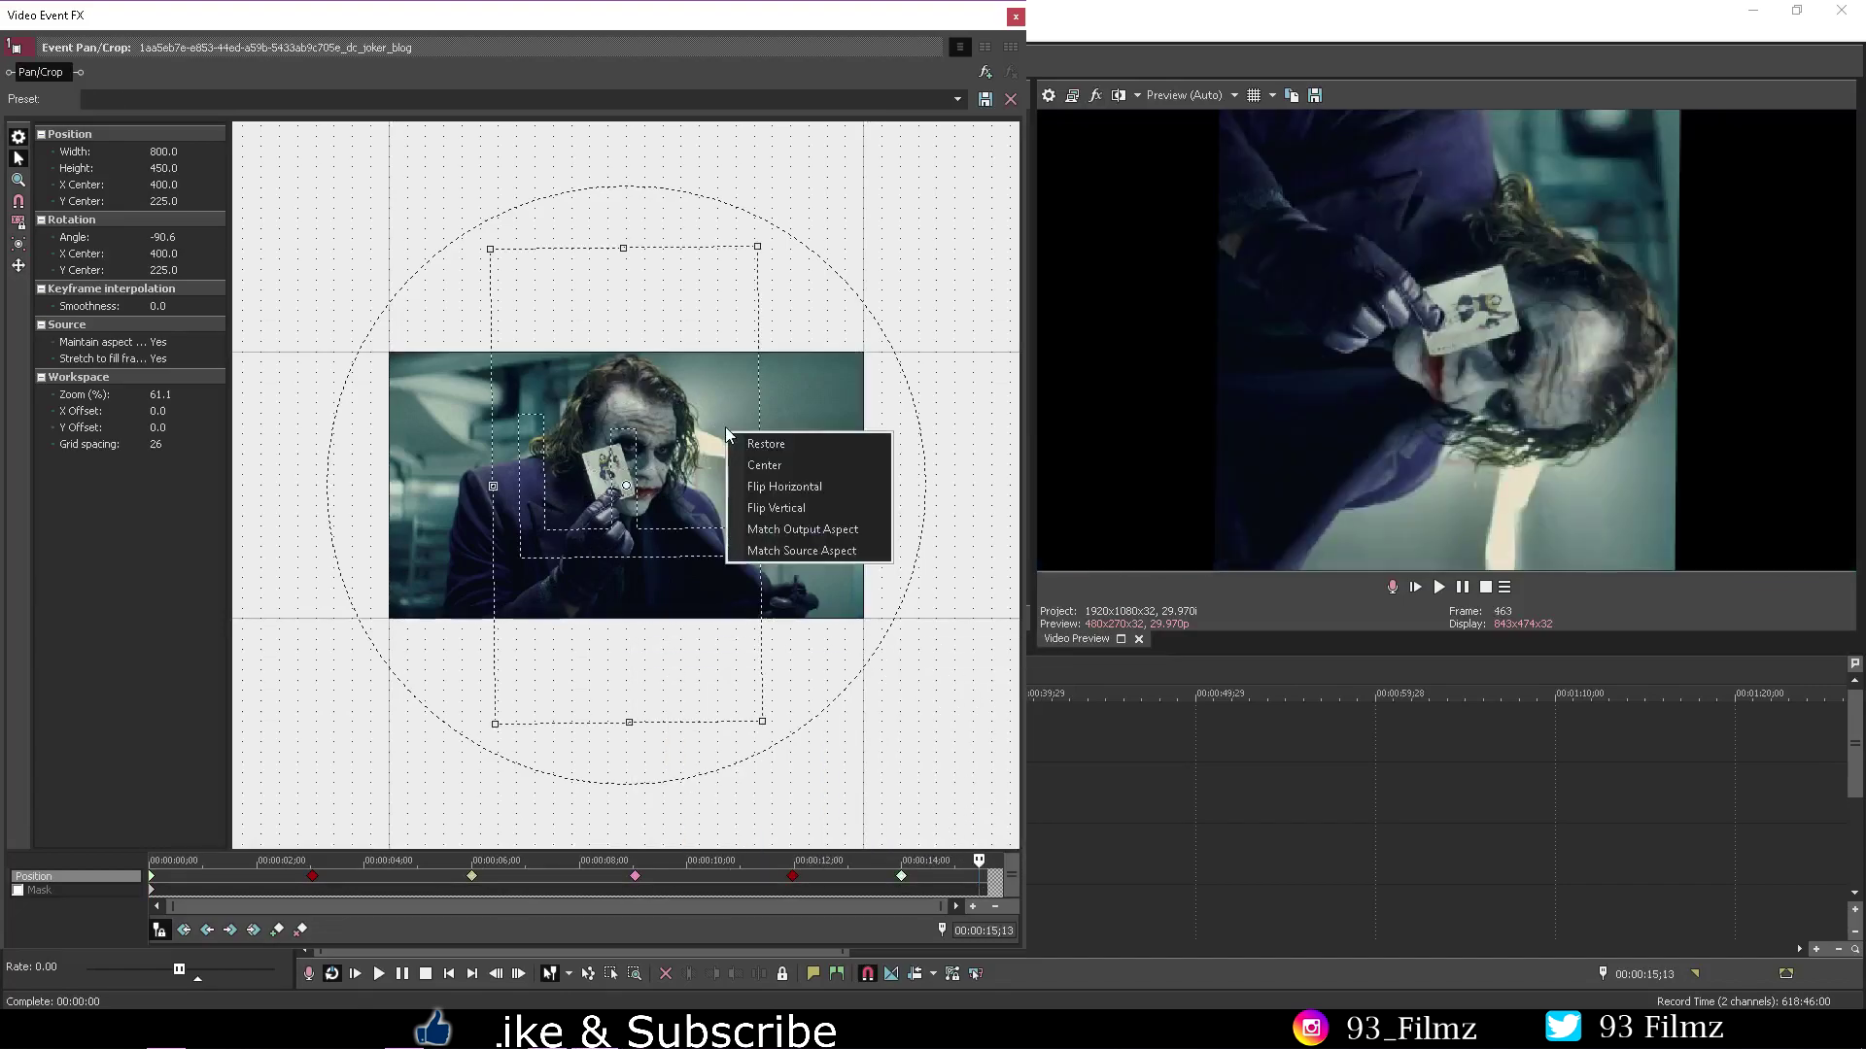
{"action": "key", "text": "Escape"}
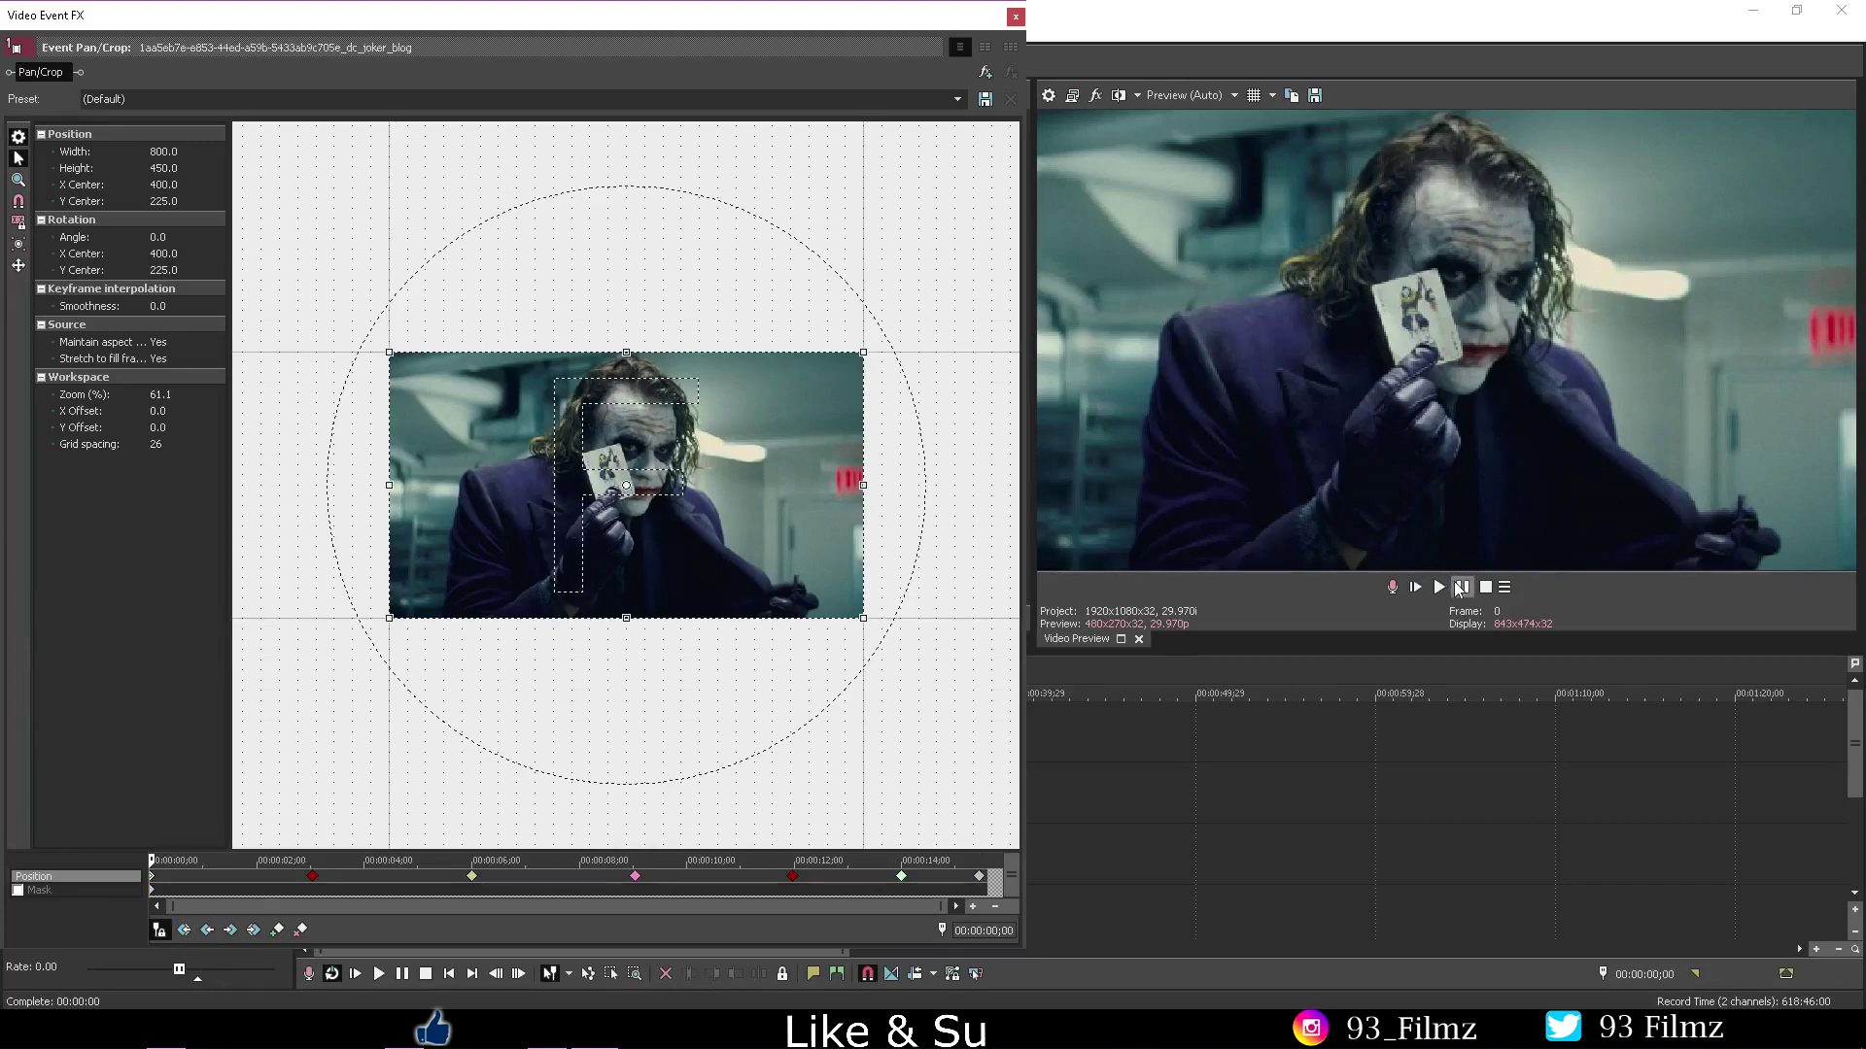
{"action": "left_click", "coordinate": [1460, 588]}
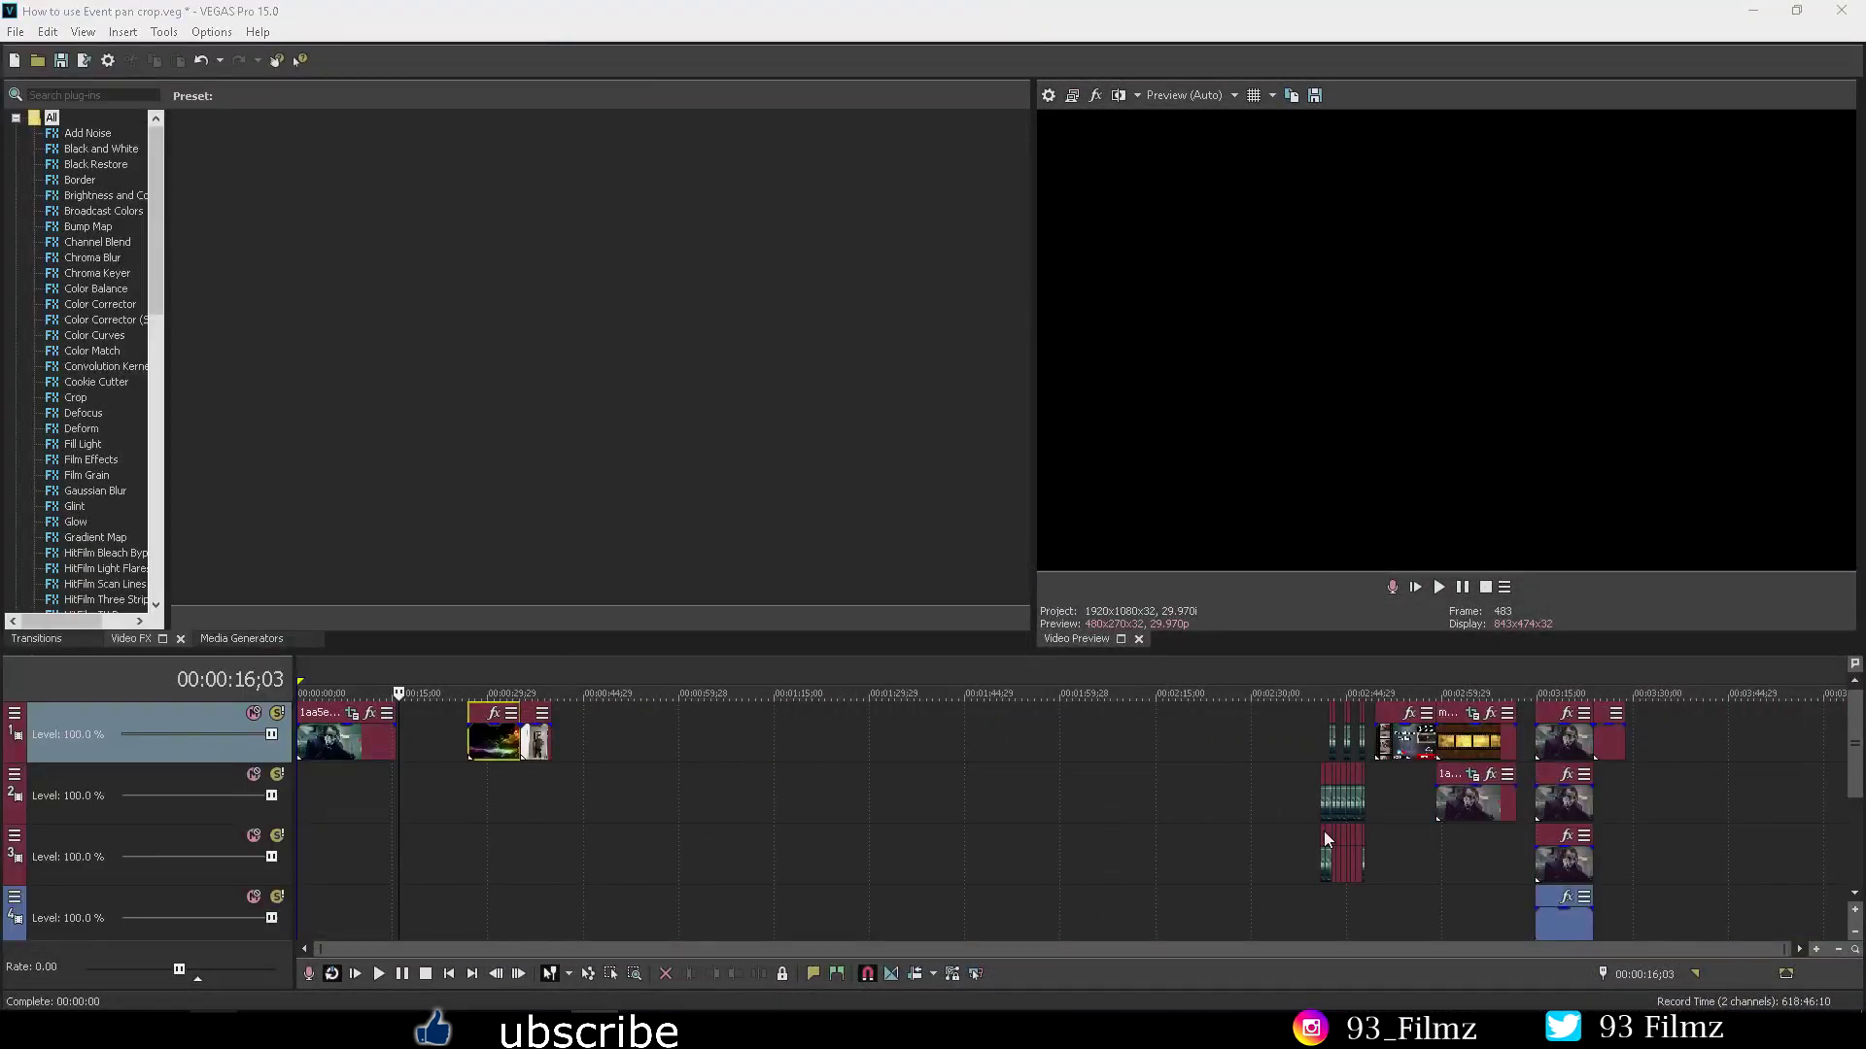
Step: Loop-select the Joker events near 2:40 and play, then pause, the stacked Pan/Crop example
{"action": "left_click", "coordinate": [1317, 740]}
{"action": "scroll", "coordinate": [1310, 772], "scroll_direction": "up", "scroll_amount": 4}
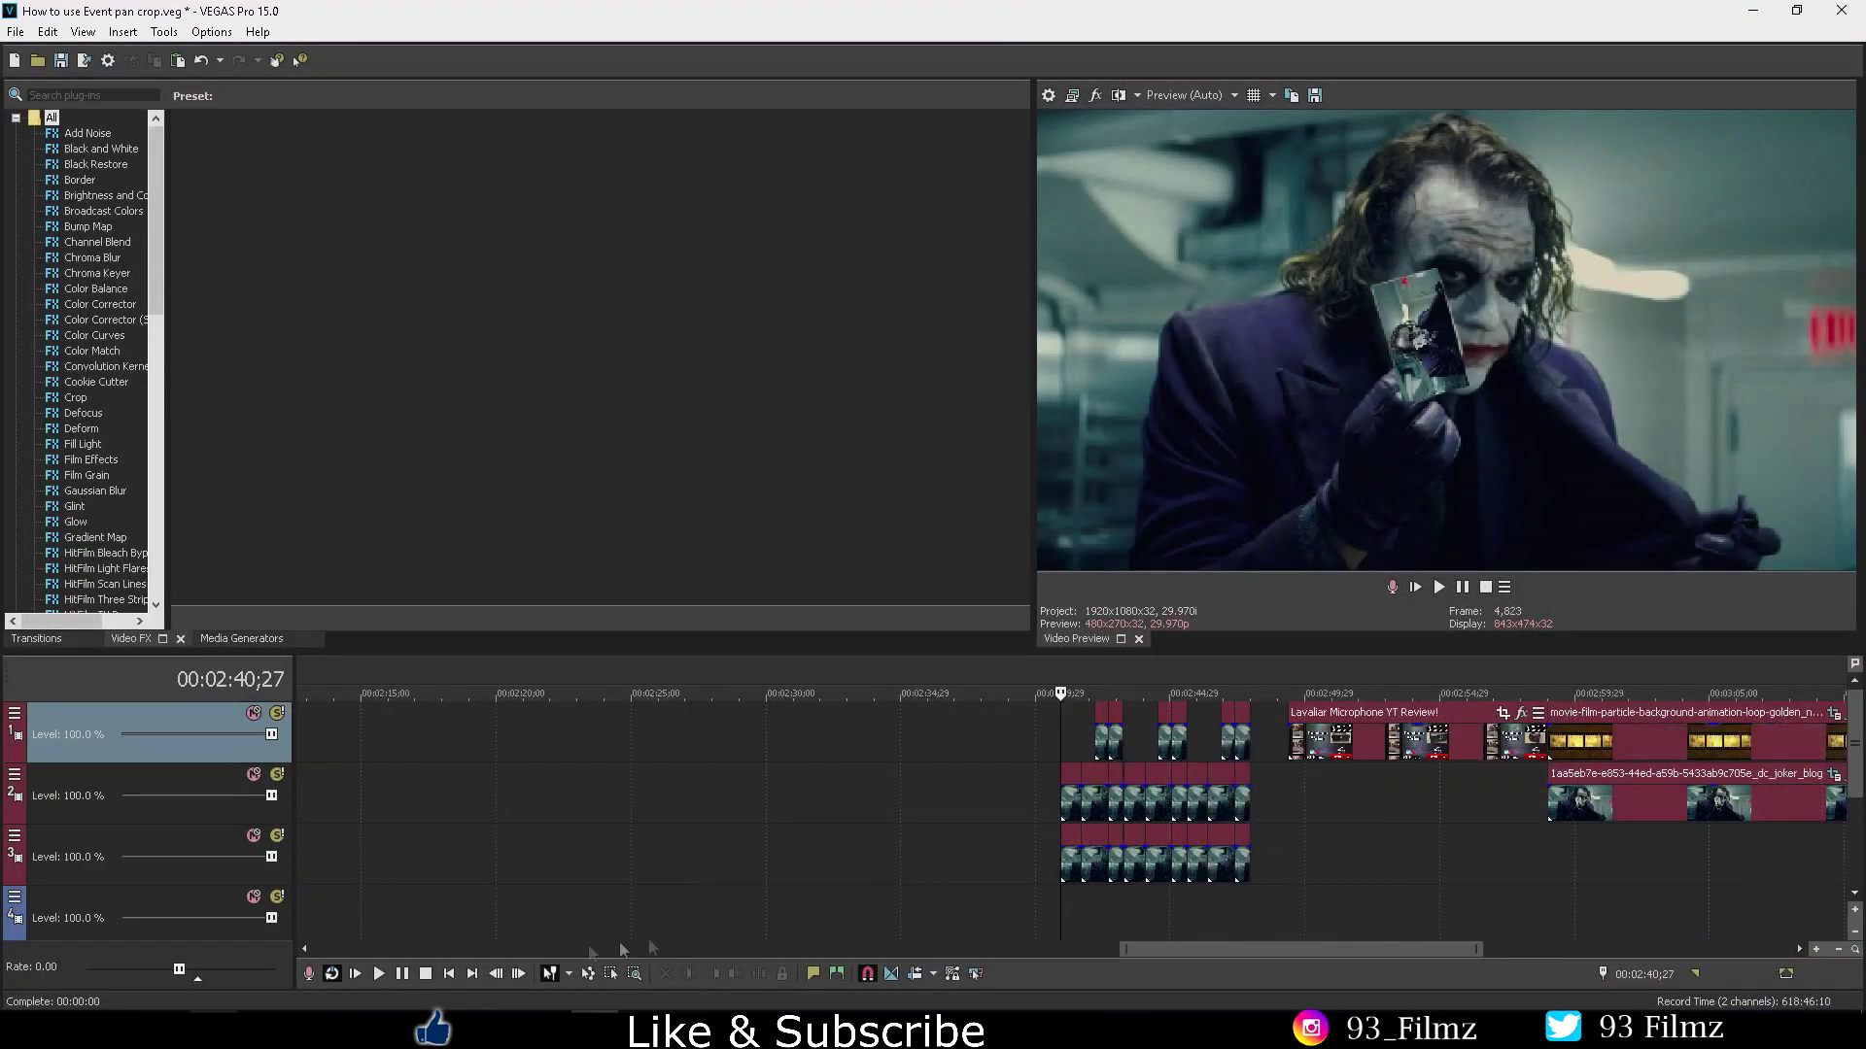
{"action": "left_click_drag", "start_coordinate": [1062, 692], "coordinate": [1250, 692]}
{"action": "left_click", "coordinate": [1061, 793]}
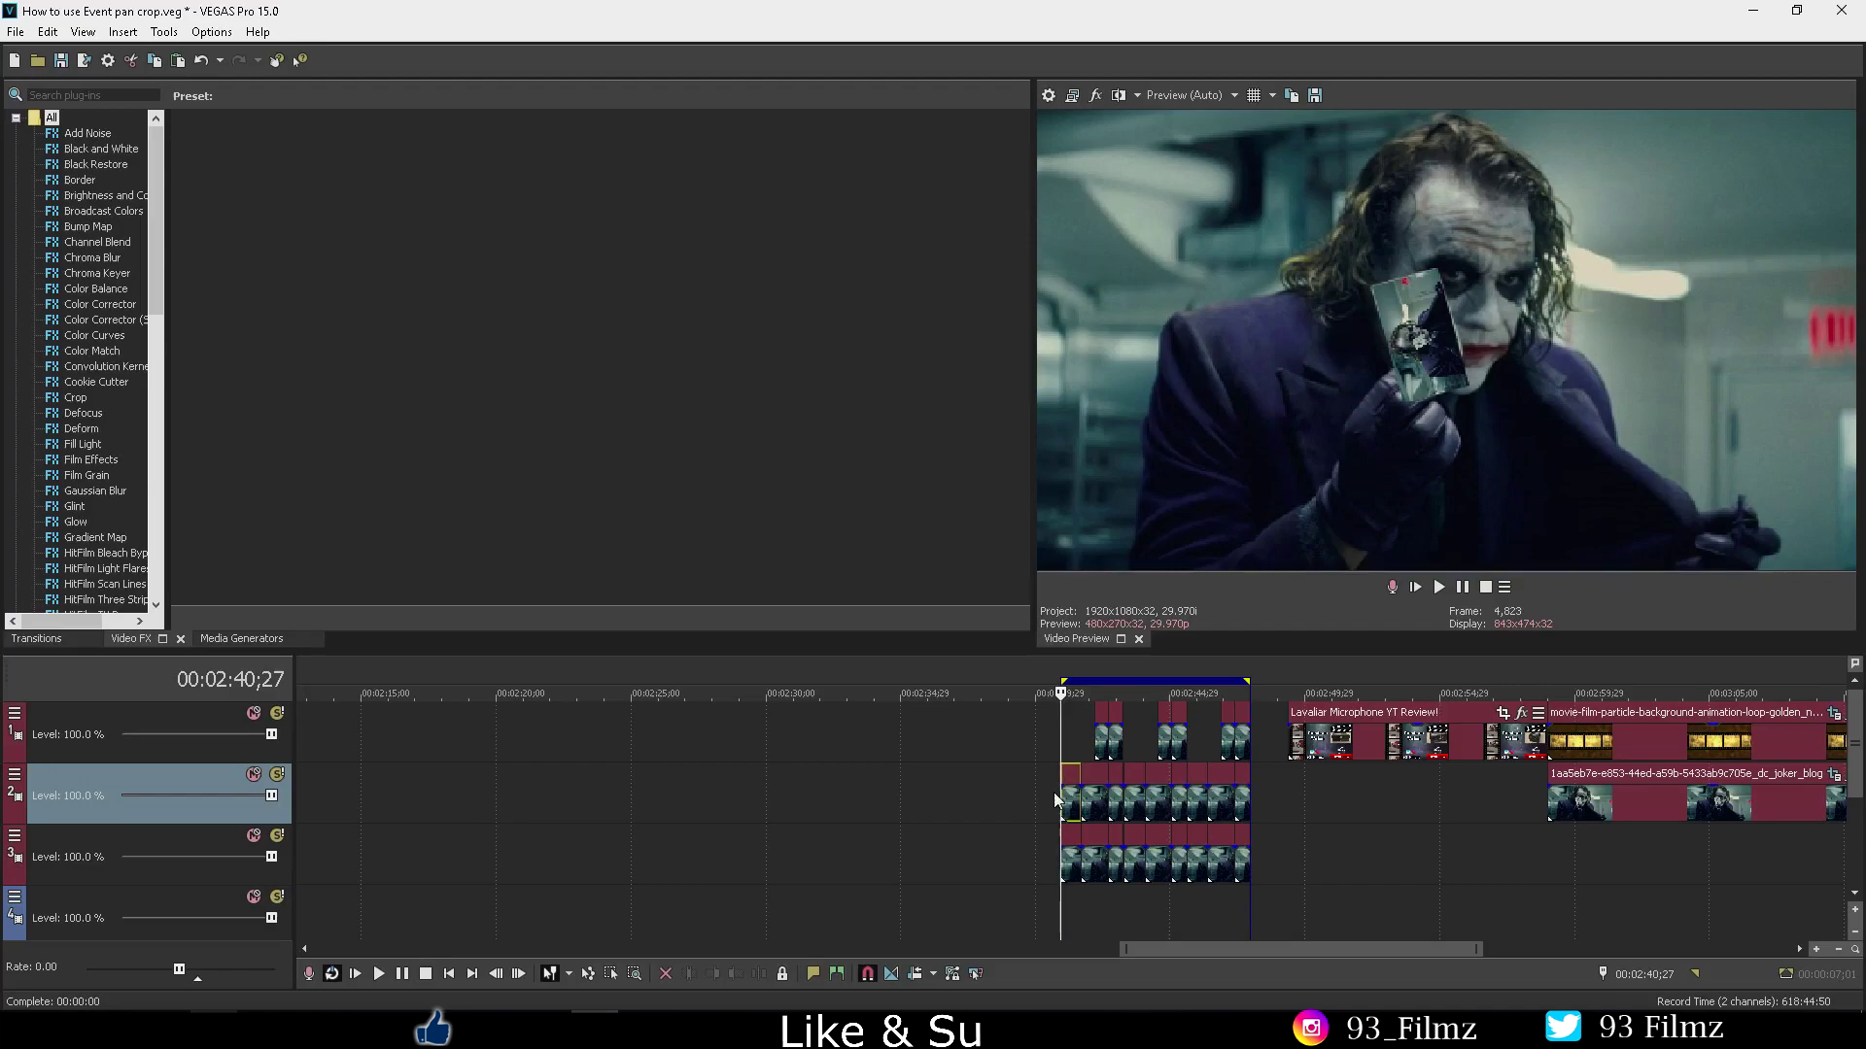
{"action": "left_click", "coordinate": [1461, 589]}
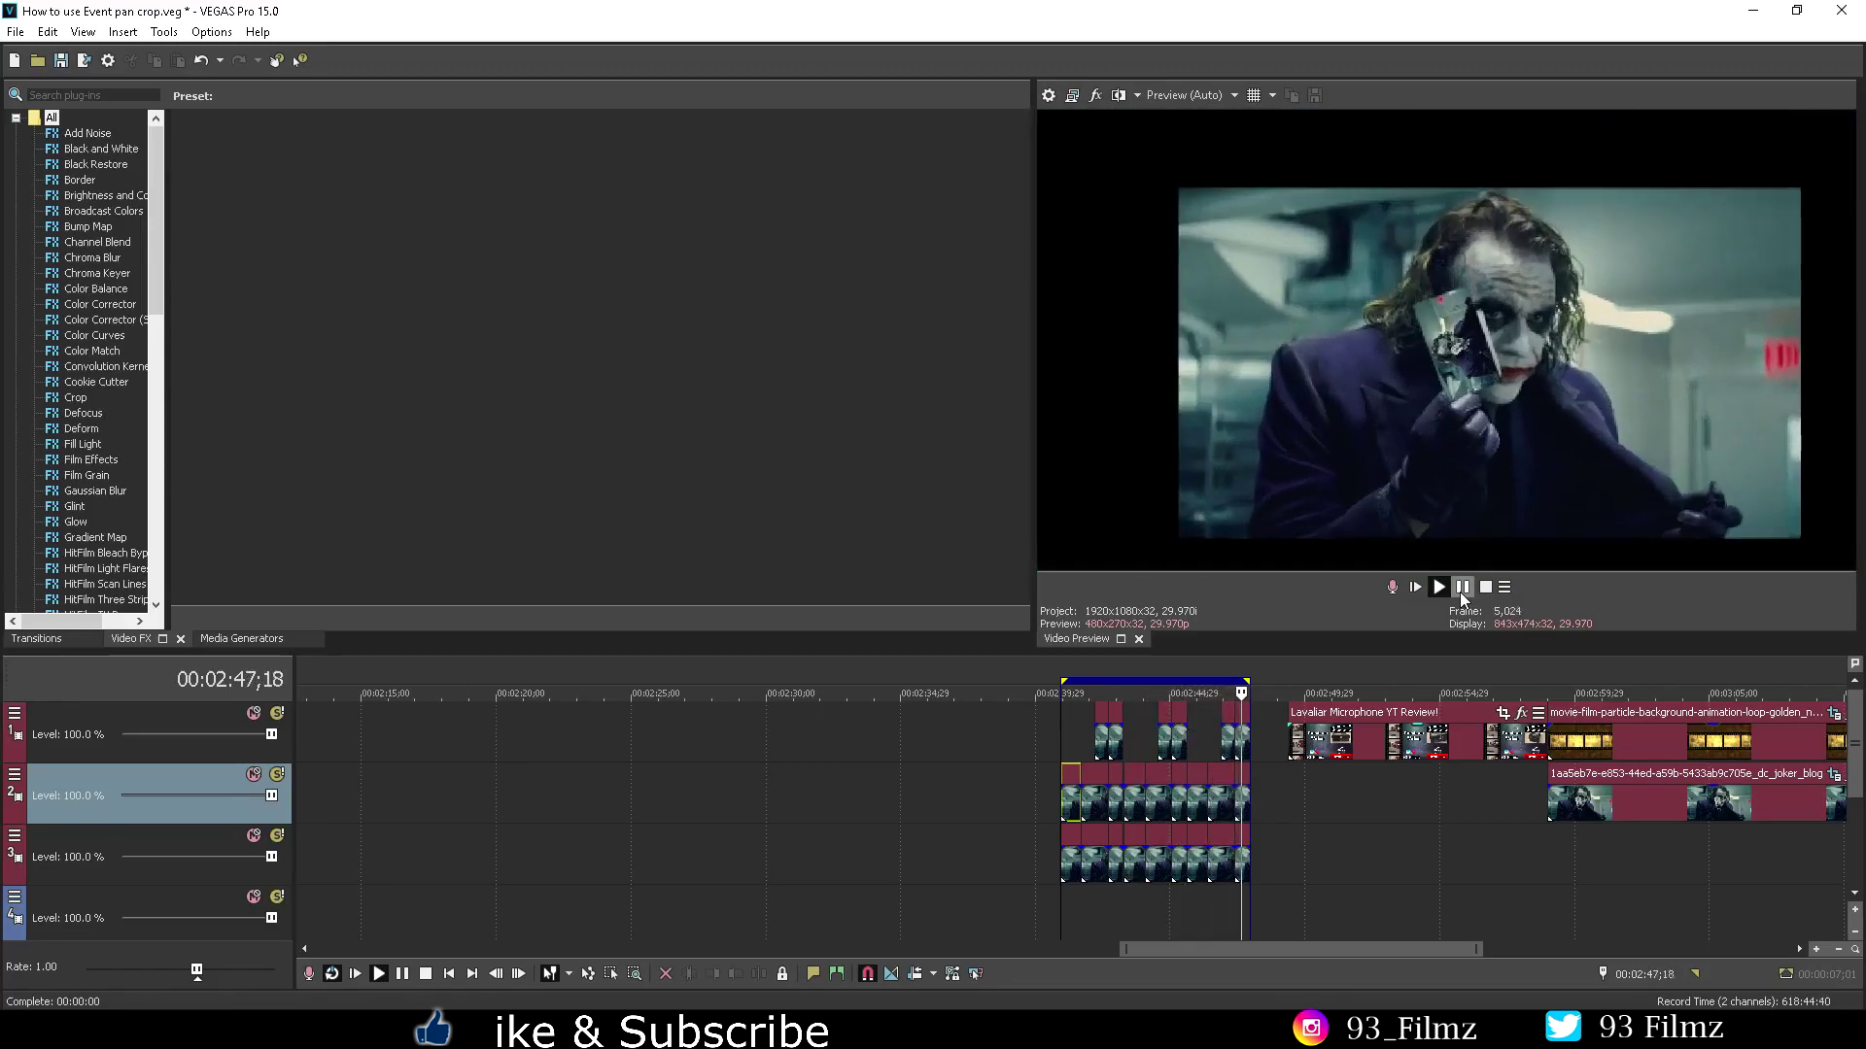
{"action": "left_click", "coordinate": [1461, 589]}
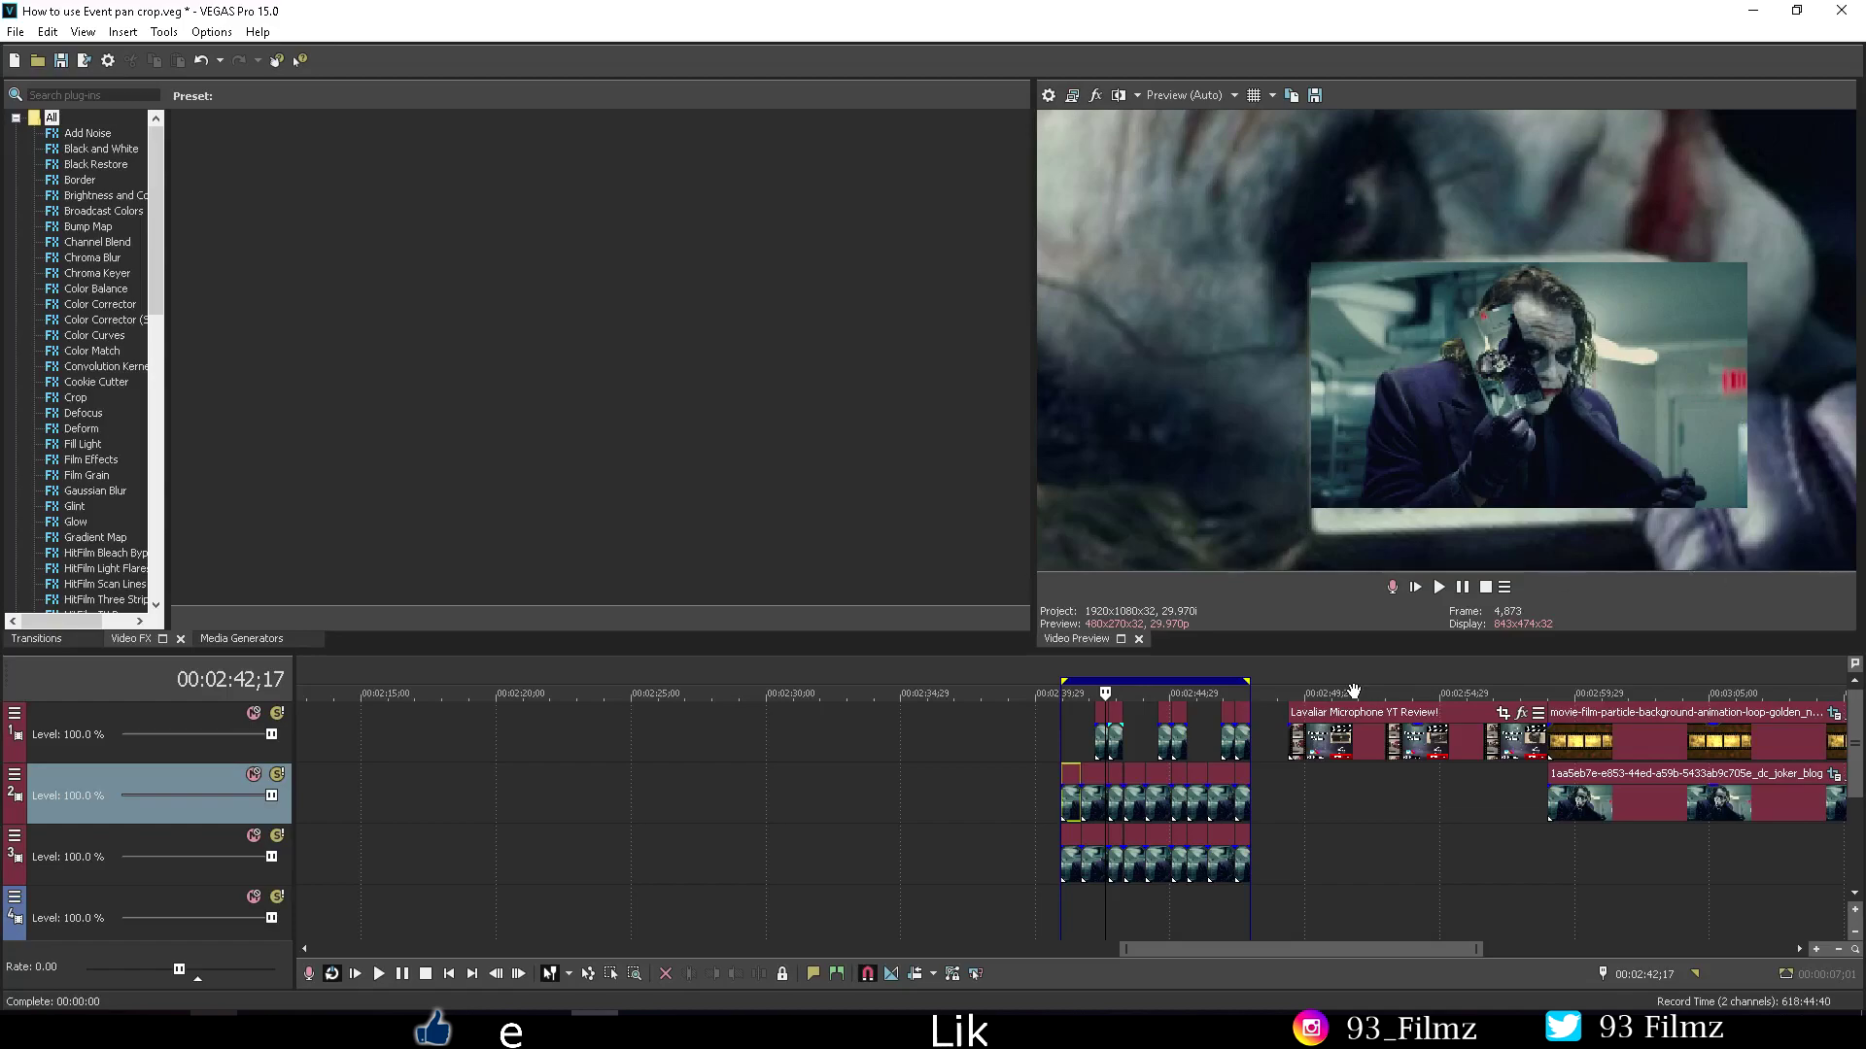
Step: Select the Lavaliar Microphone clip and play, then pause, the review
{"action": "left_click", "coordinate": [1293, 735]}
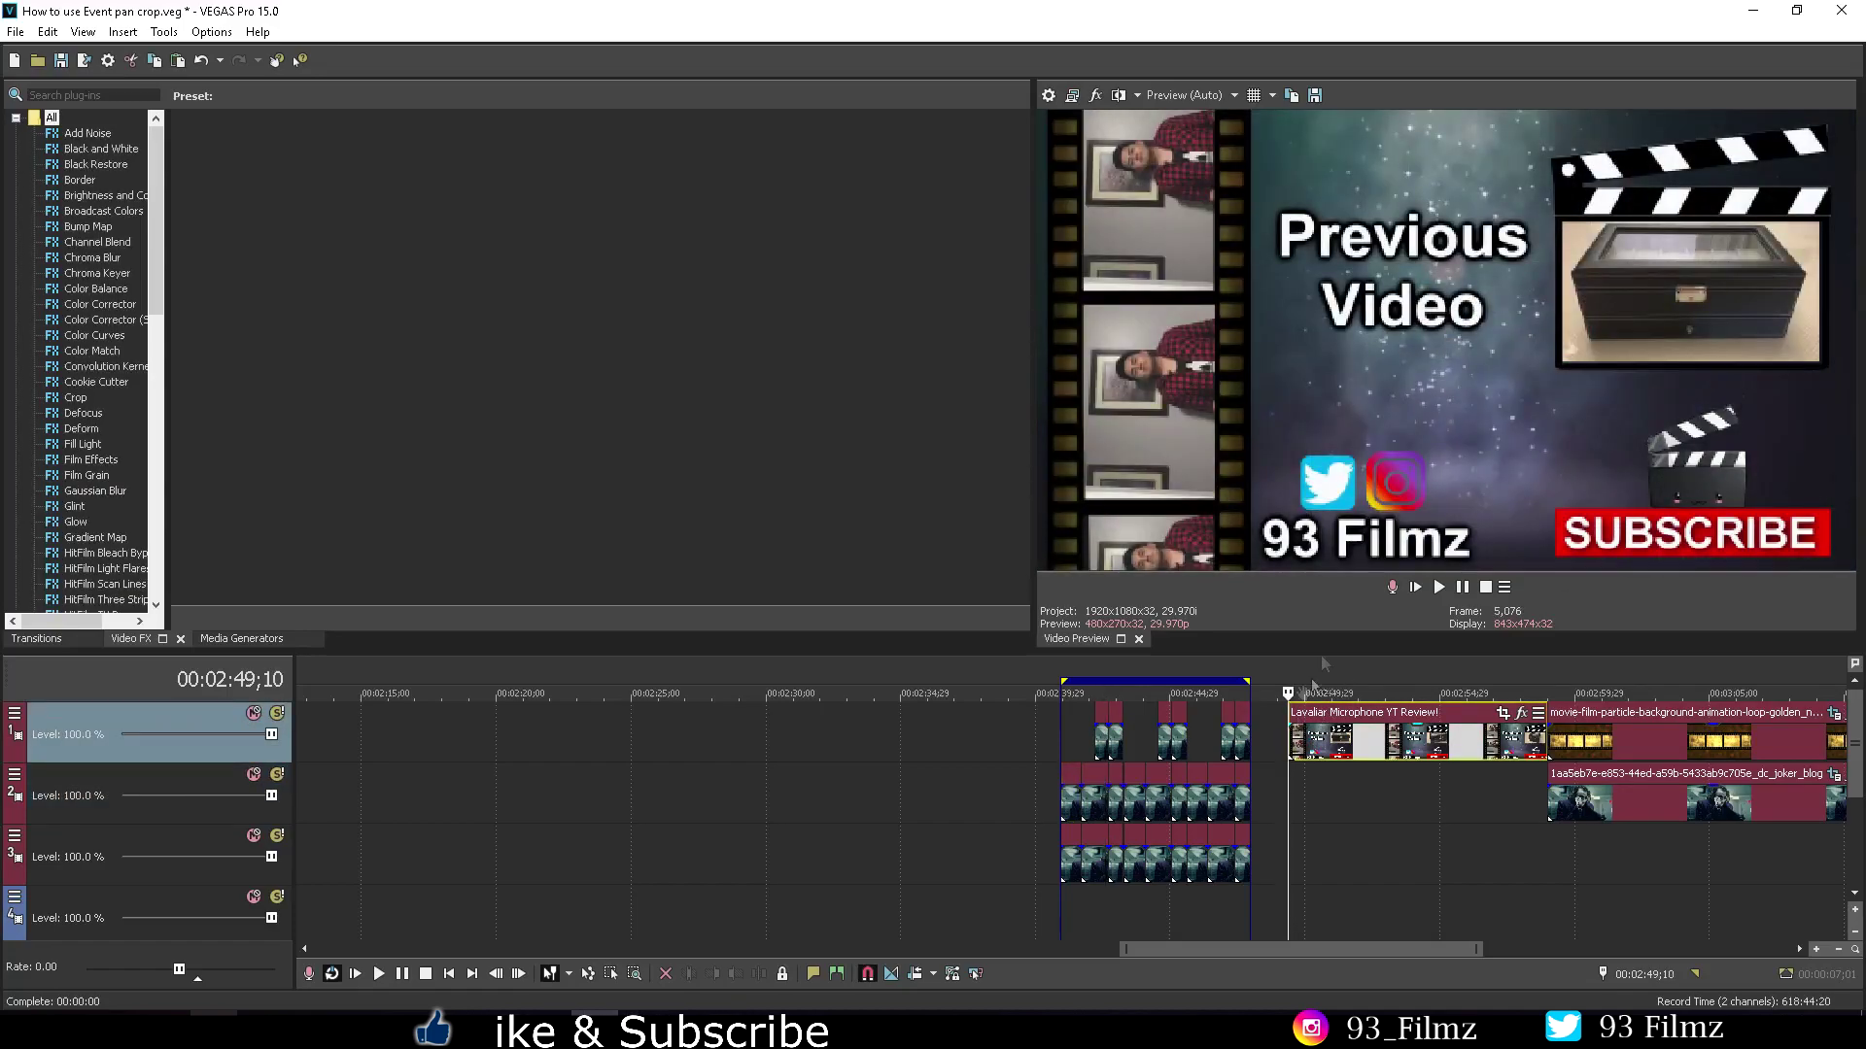
{"action": "left_click", "coordinate": [1462, 587]}
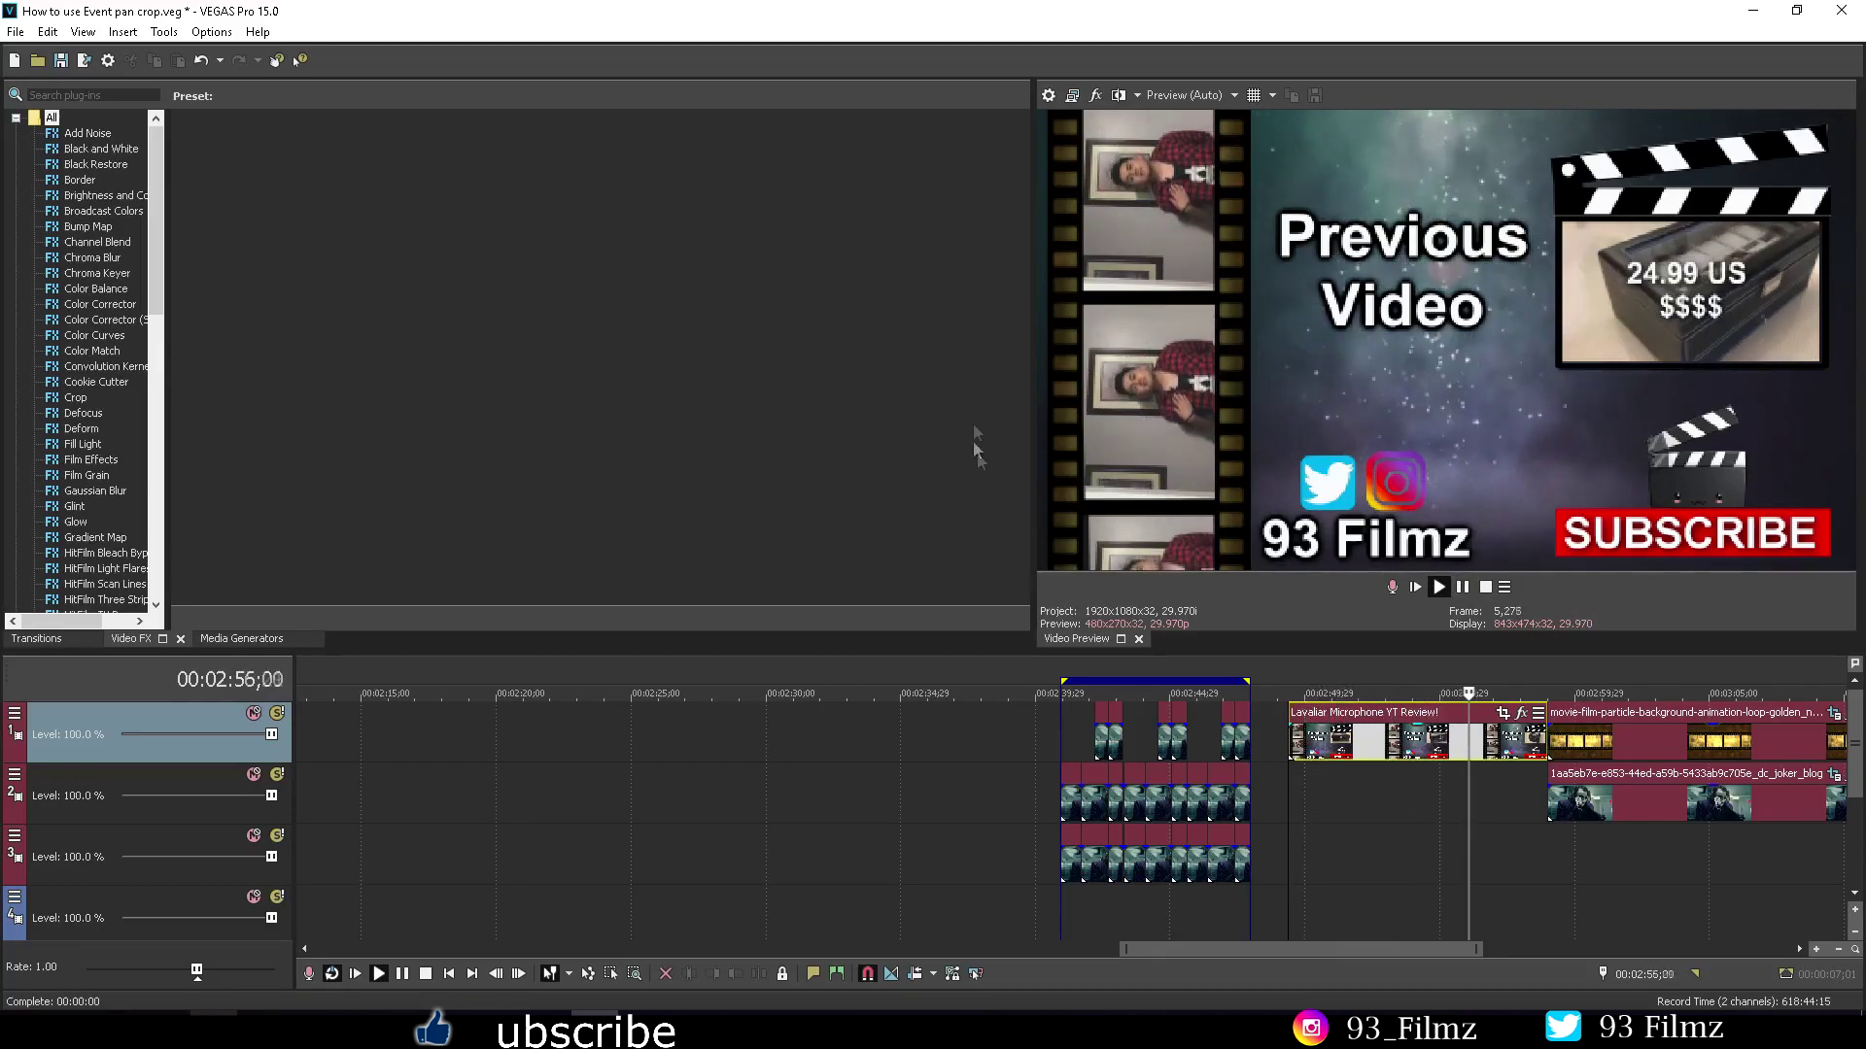
{"action": "left_click", "coordinate": [1463, 587]}
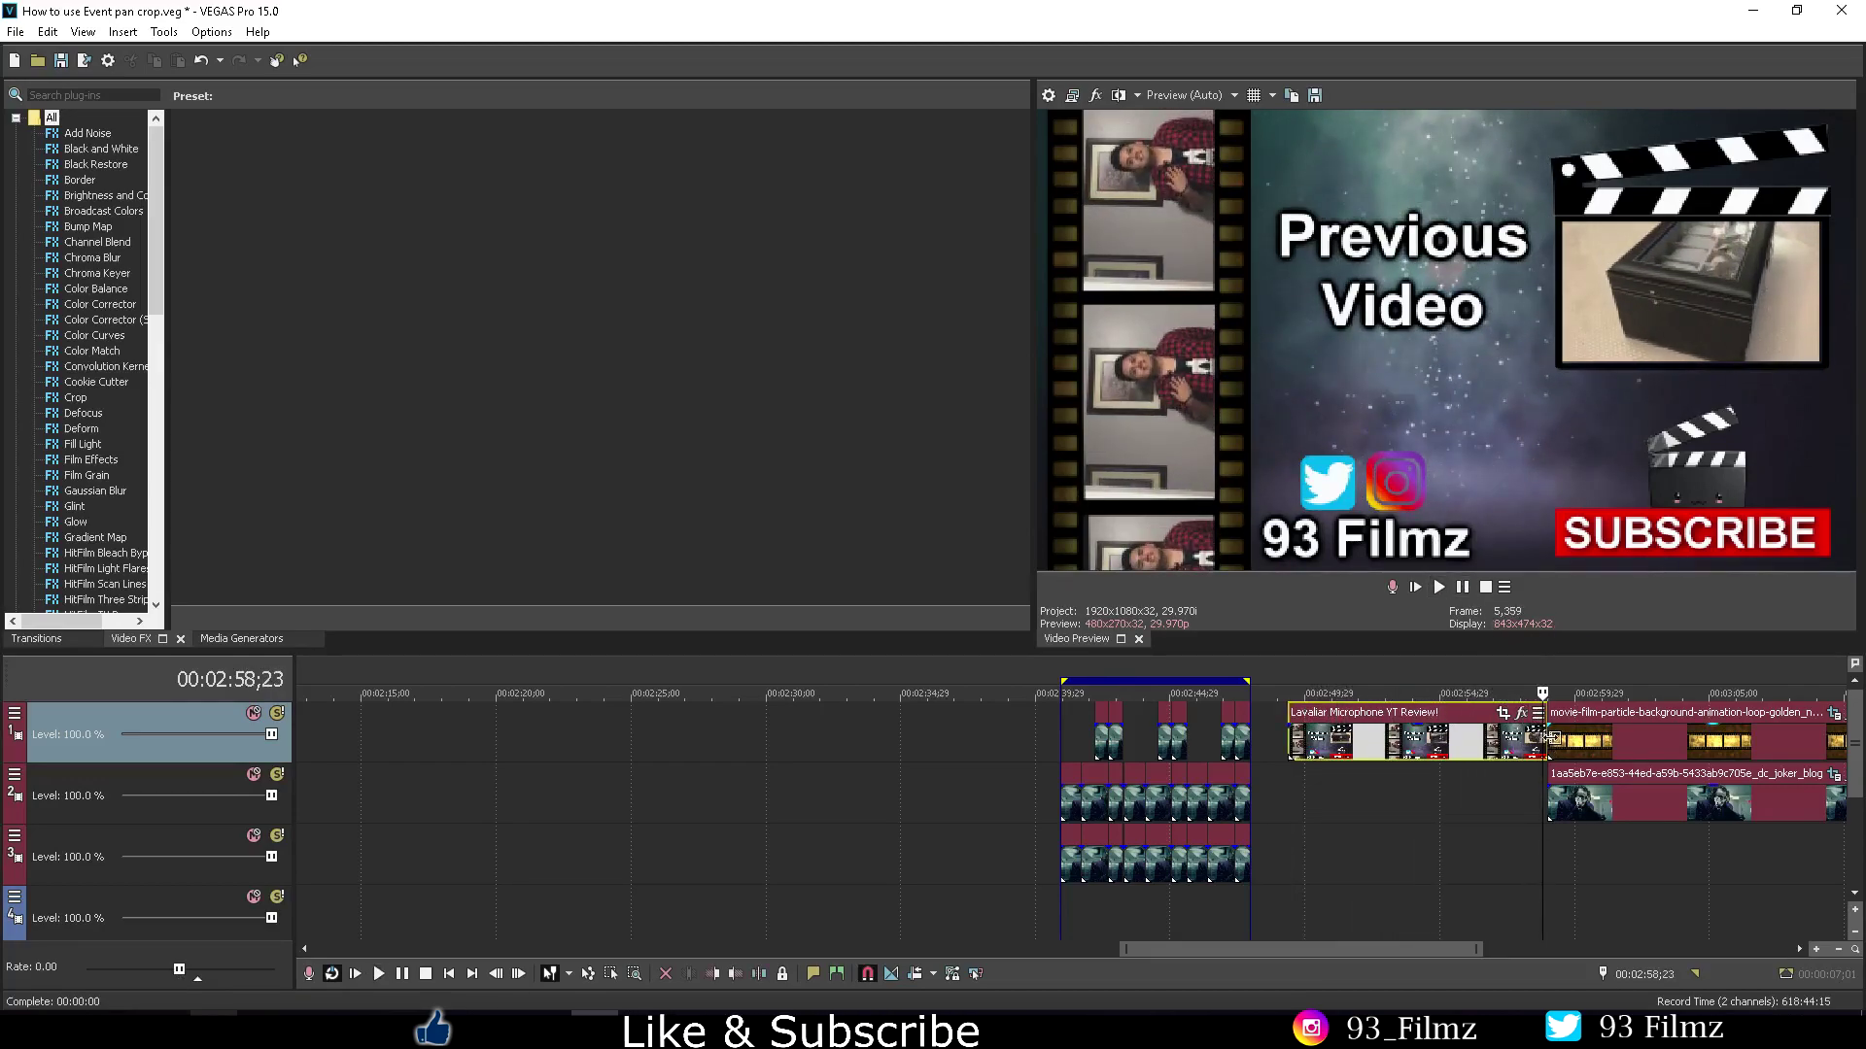
Step: Play and pause the film-strip Joker clip, then mark a short region around 3:11–3:14
{"action": "left_click", "coordinate": [1549, 737]}
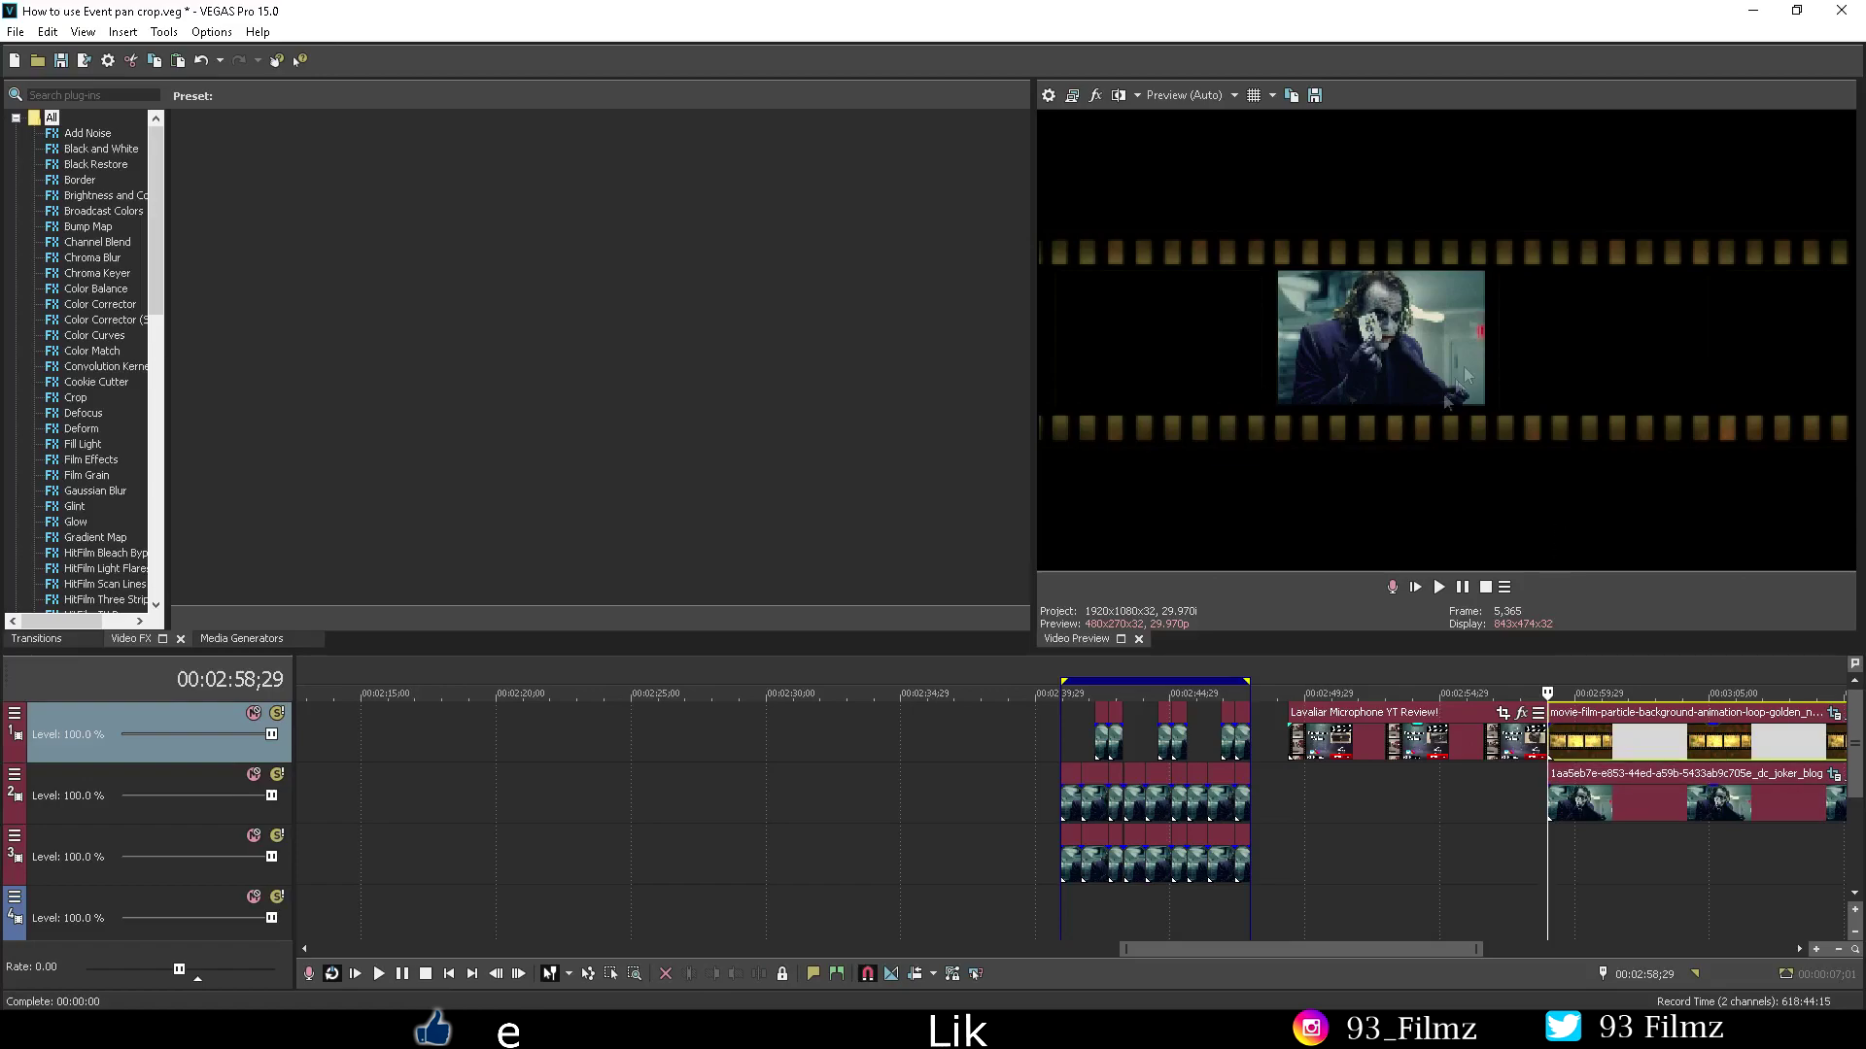
{"action": "key", "text": "space"}
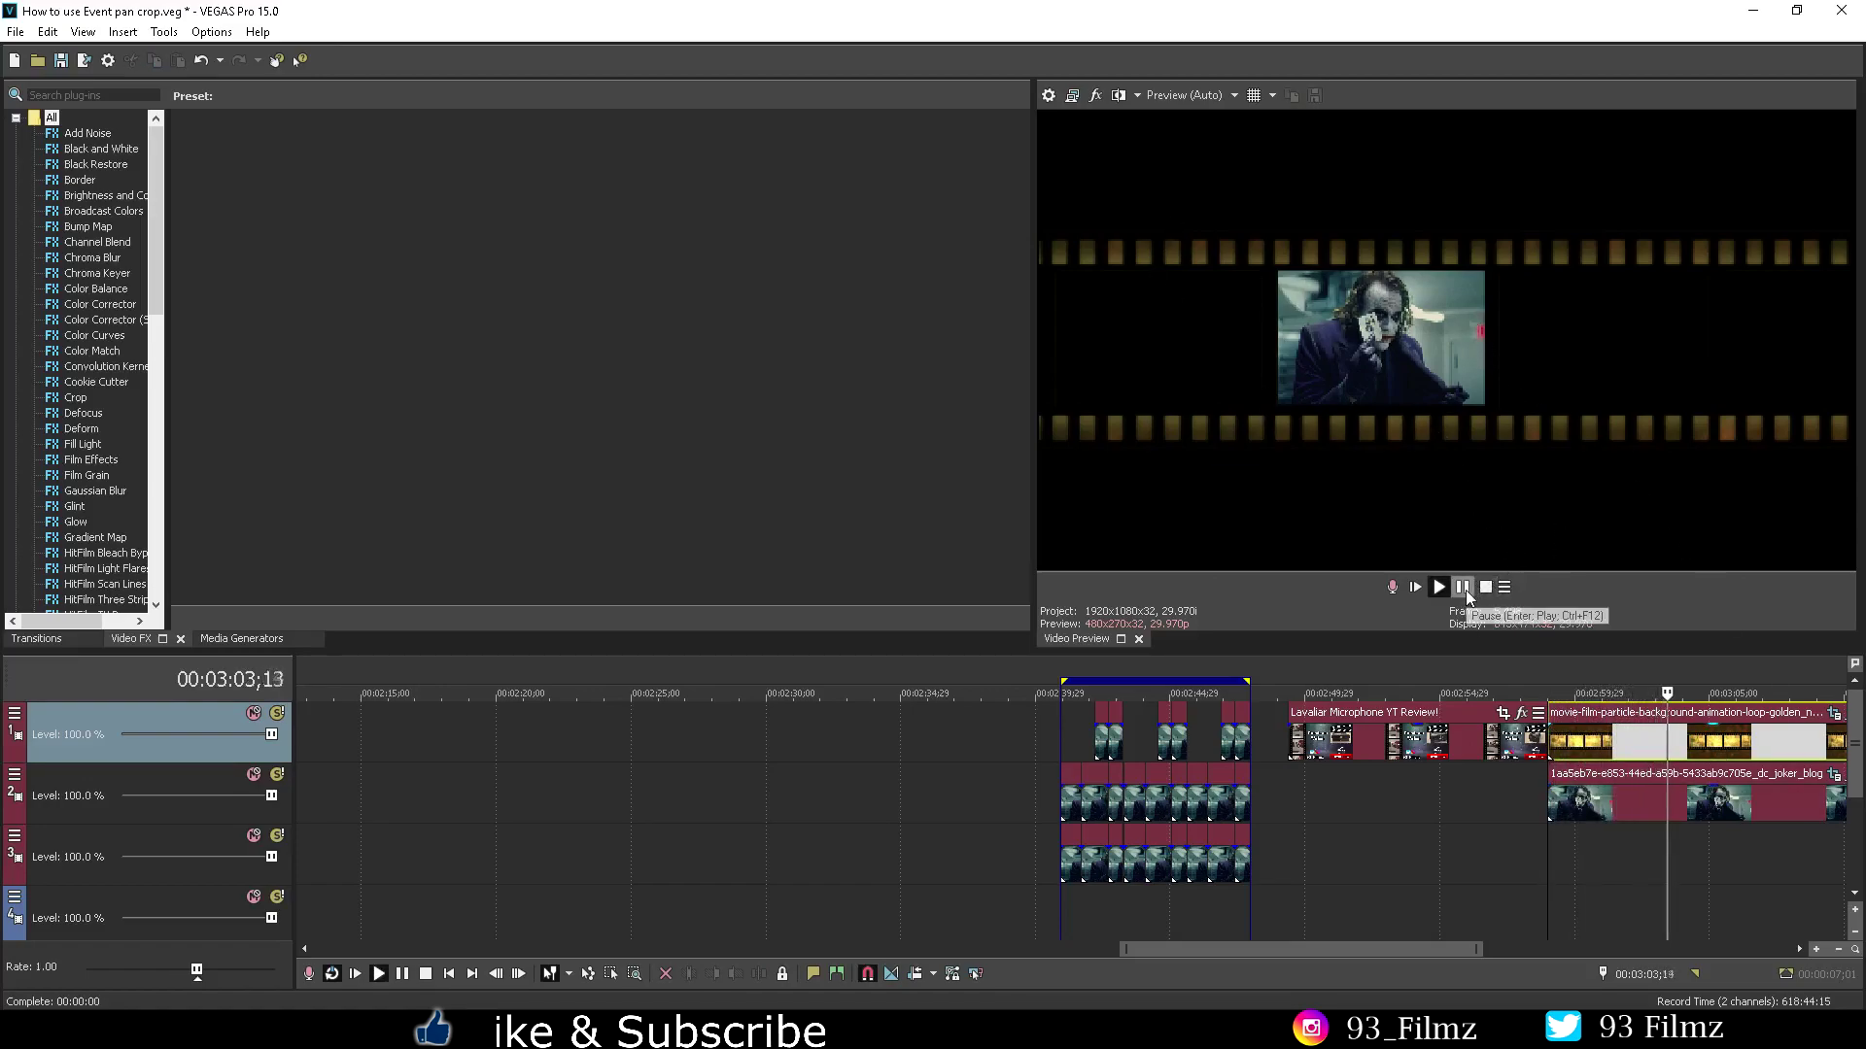
{"action": "left_click", "coordinate": [1463, 587]}
{"action": "scroll", "coordinate": [1205, 738], "scroll_direction": "down", "scroll_amount": 2}
{"action": "left_click_drag", "start_coordinate": [1206, 739], "coordinate": [1263, 739]}
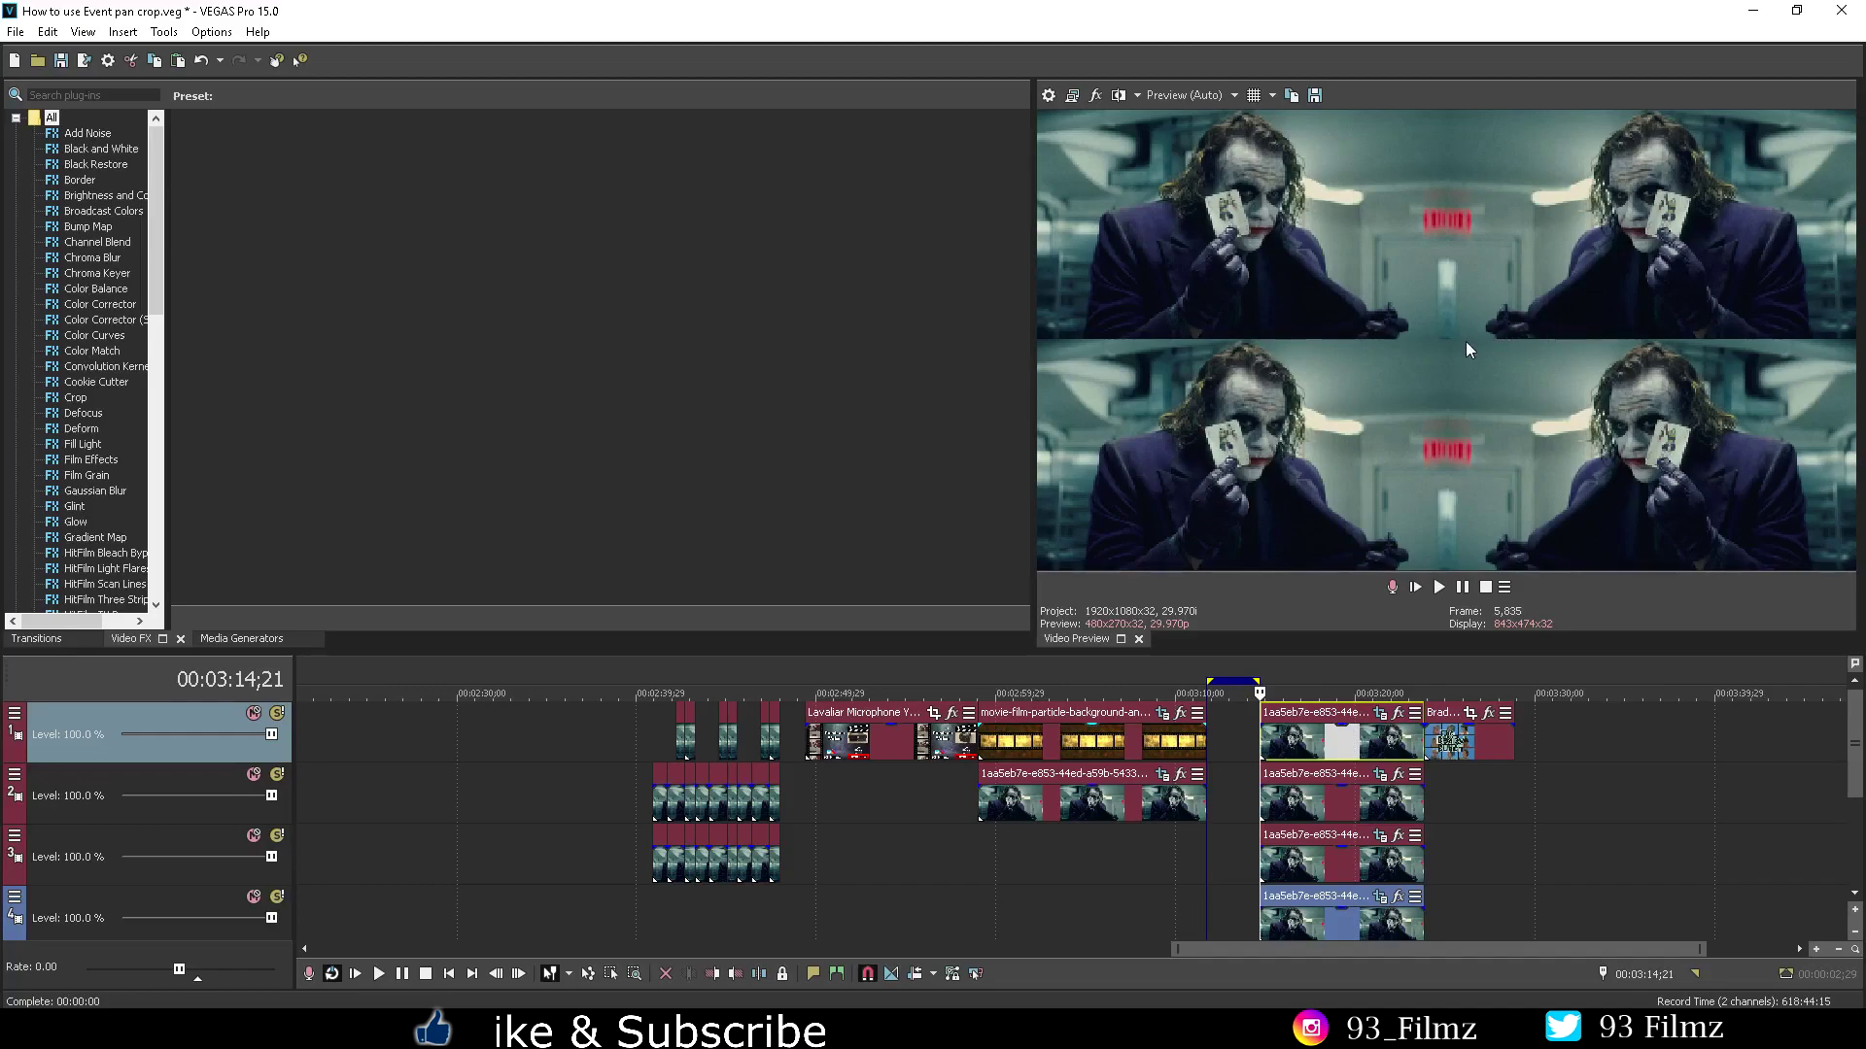
Step: Select the Brady Bunch clip on track 1 to show its grid at 3:23
{"action": "left_click", "coordinate": [1426, 739]}
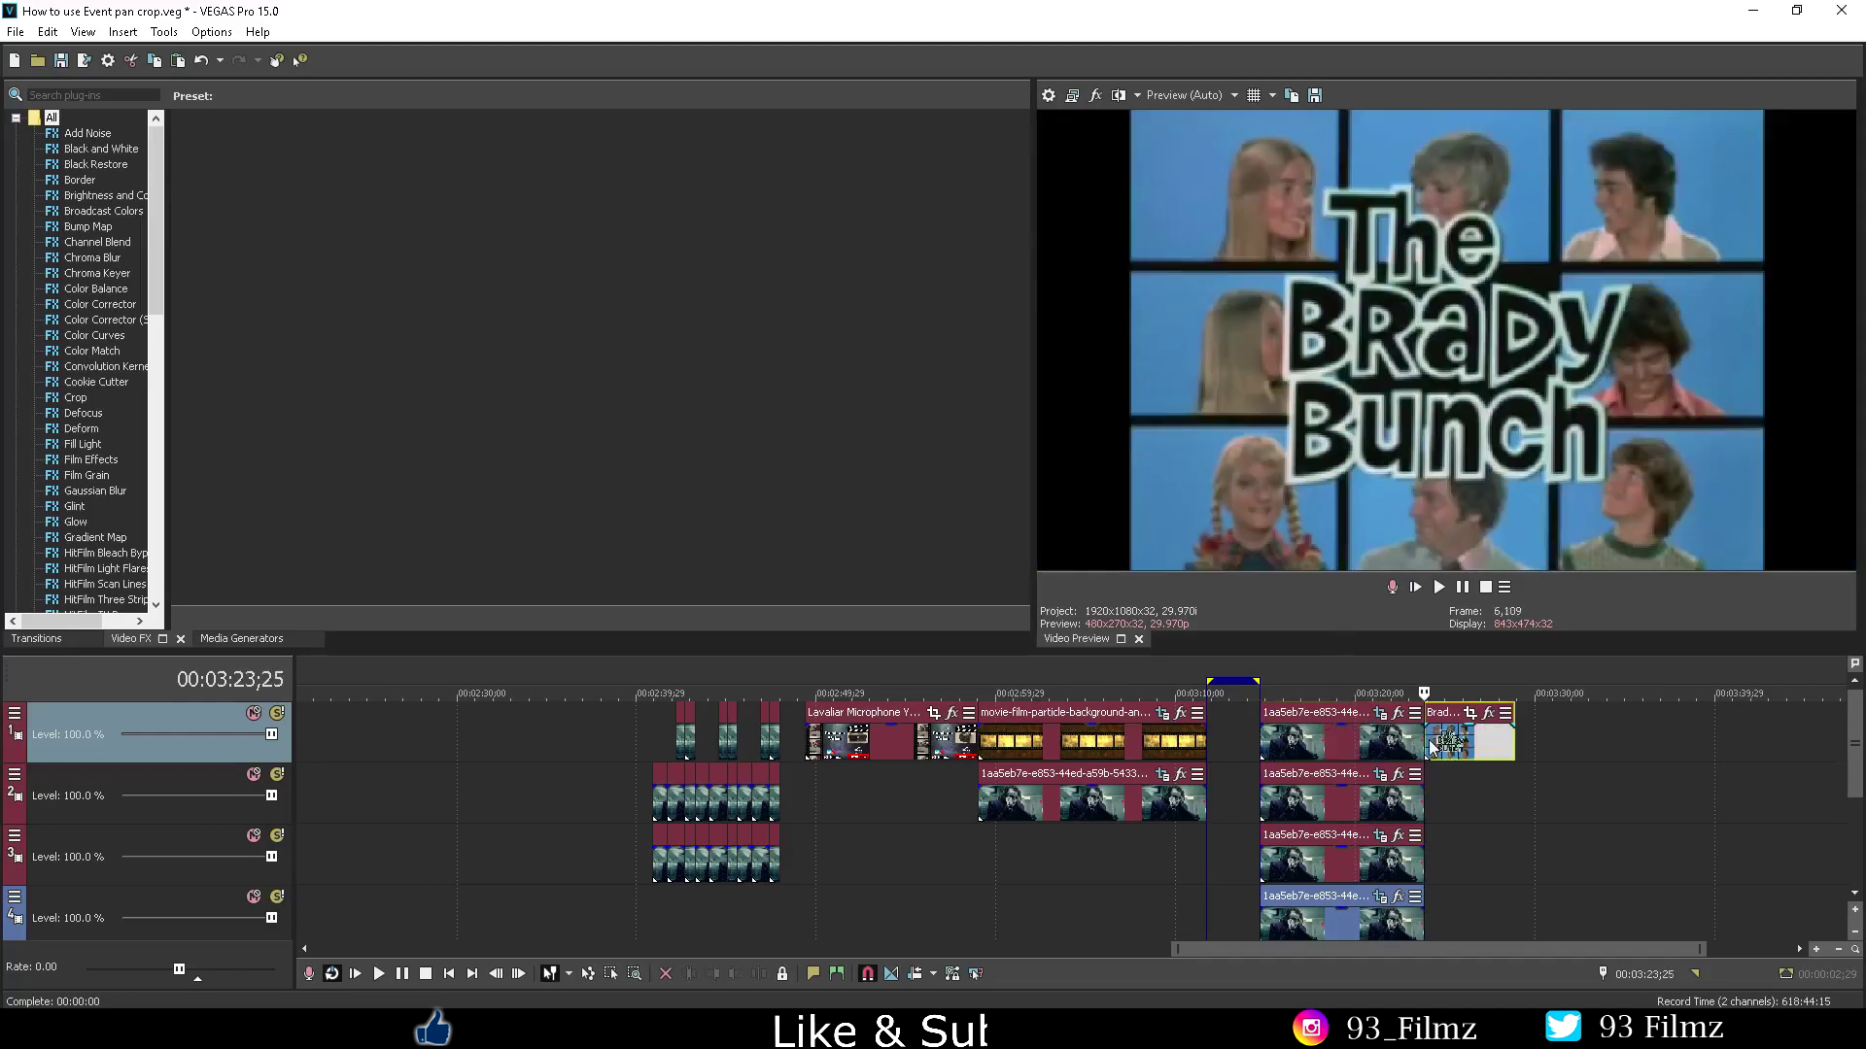